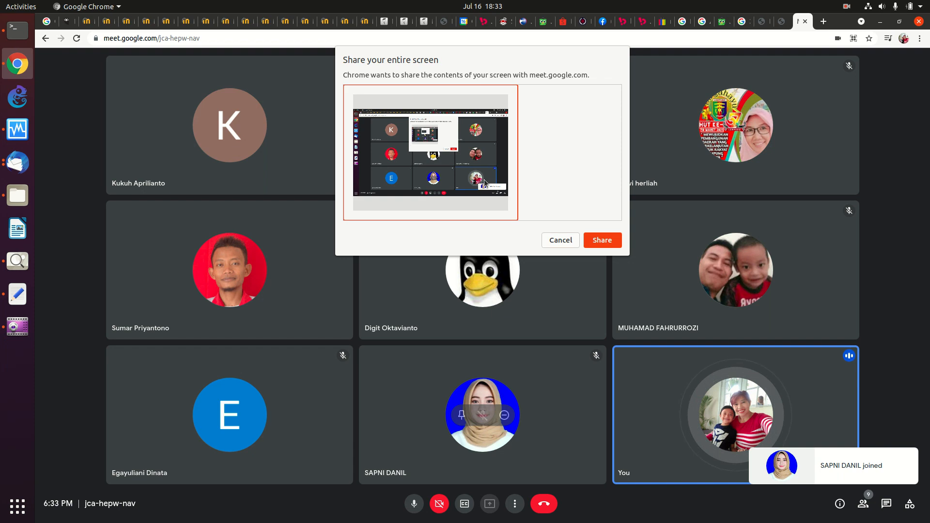
Step: Present the entire screen in Meet and raise the speaker volume and microphone level
left_click(597, 243)
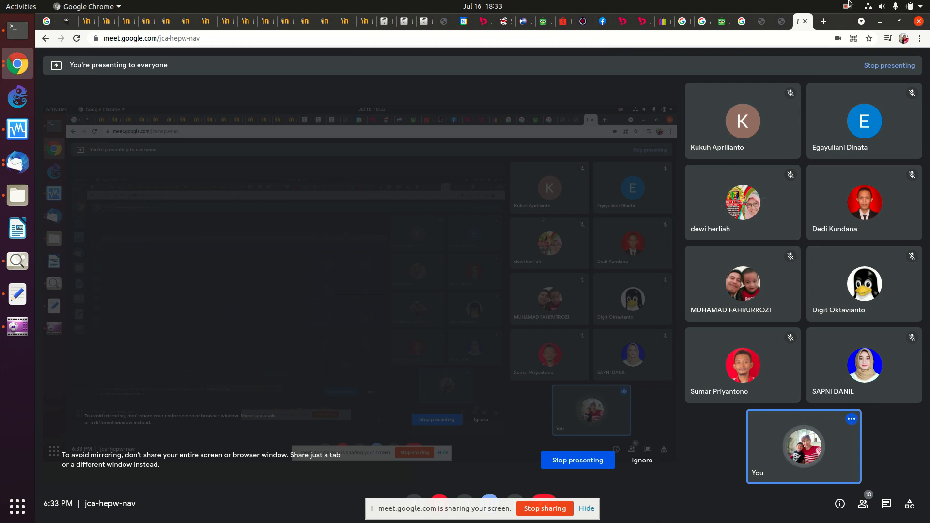
left_click(891, 7)
left_click_drag(876, 38, 894, 37)
mouse_move(826, 50)
left_mouse_down()
mouse_move(856, 53)
mouse_move(899, 36)
mouse_move(840, 52)
left_mouse_up()
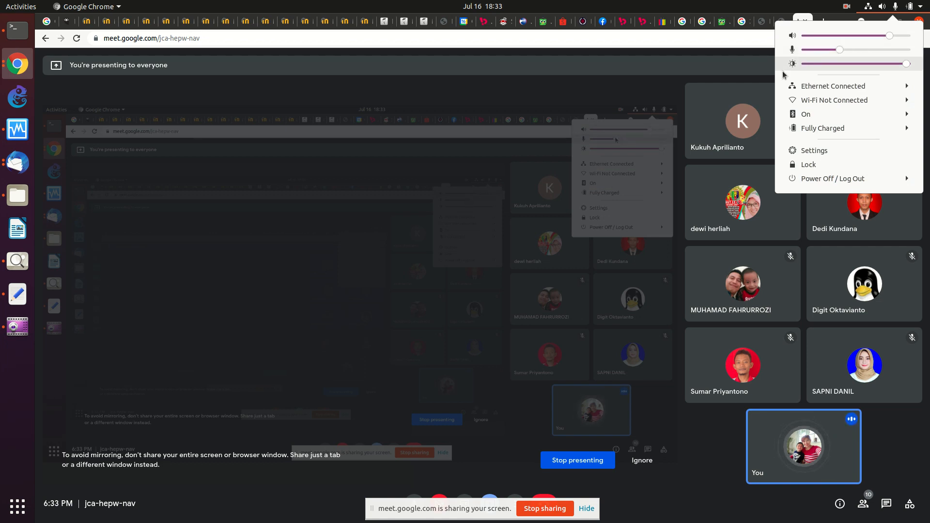
left_click(643, 70)
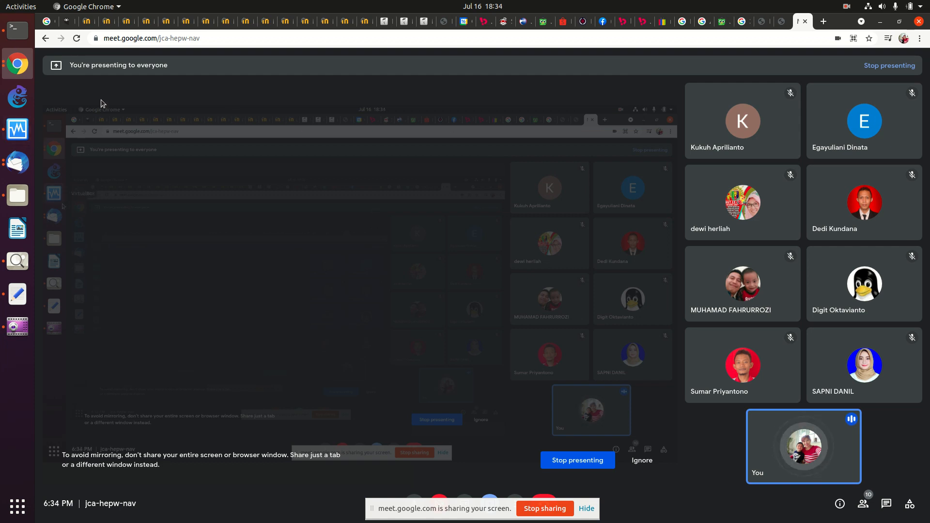
Step: Close the leftover course, enrolment, bulk user actions and webmail tabs
left_click(109, 22)
left_click(112, 22)
left_click(112, 22)
left_click(112, 22)
left_click(113, 22)
left_click(112, 23)
left_click(112, 22)
left_click(112, 22)
left_click(112, 22)
left_click(112, 22)
left_click(113, 22)
left_click(112, 22)
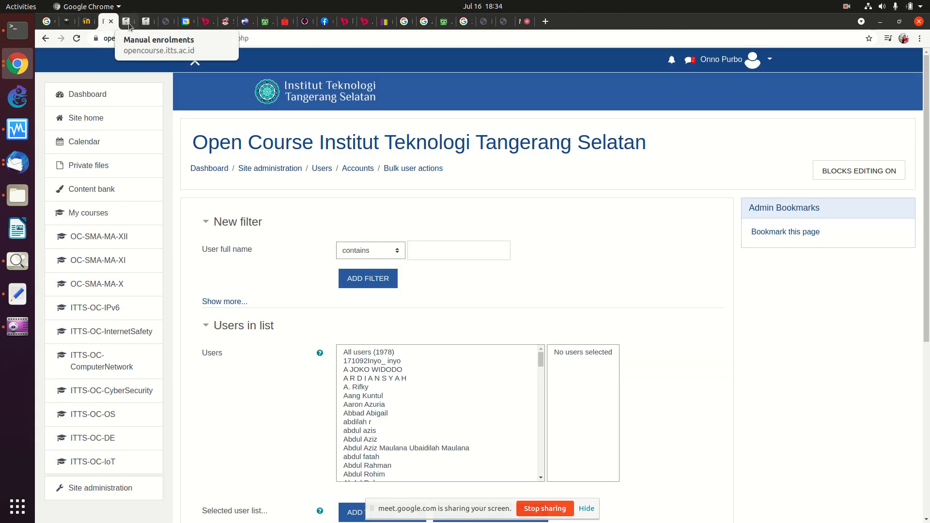
left_click(129, 22)
left_click(132, 23)
left_click(131, 22)
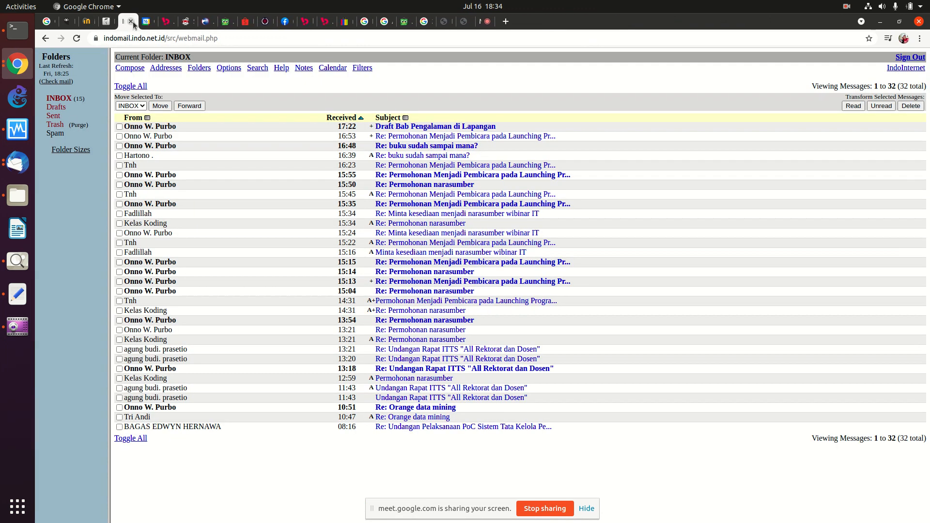
left_click(131, 22)
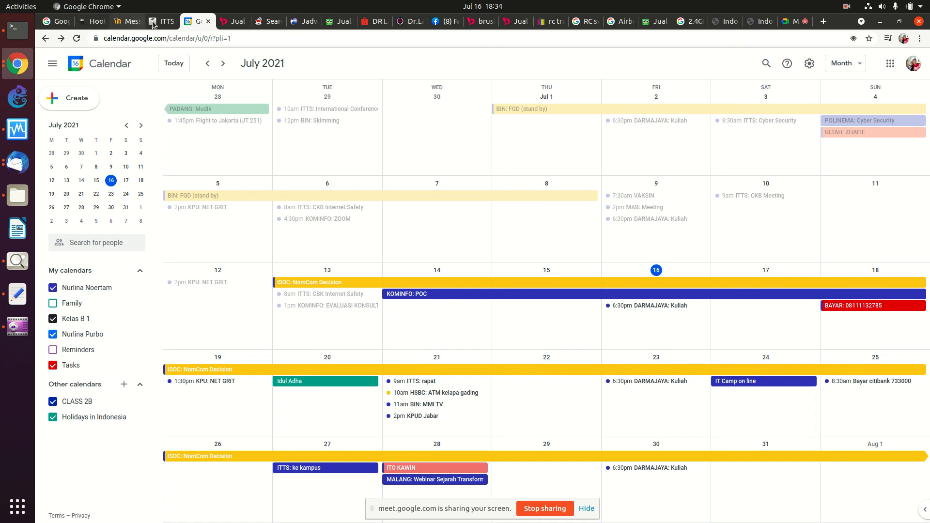
Step: Close the shopping, prayer schedule, Facebook, image search and remaining webmail tabs
left_click(238, 25)
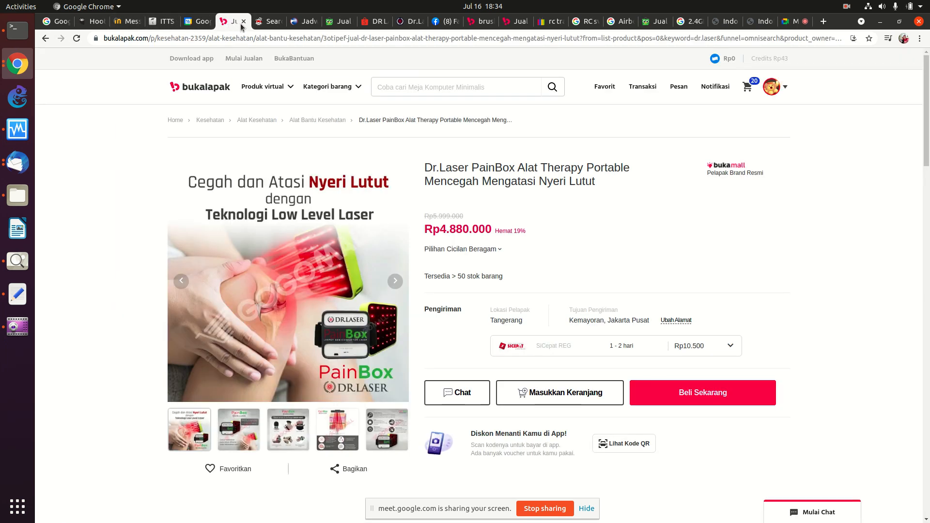
left_click(244, 22)
left_click(243, 22)
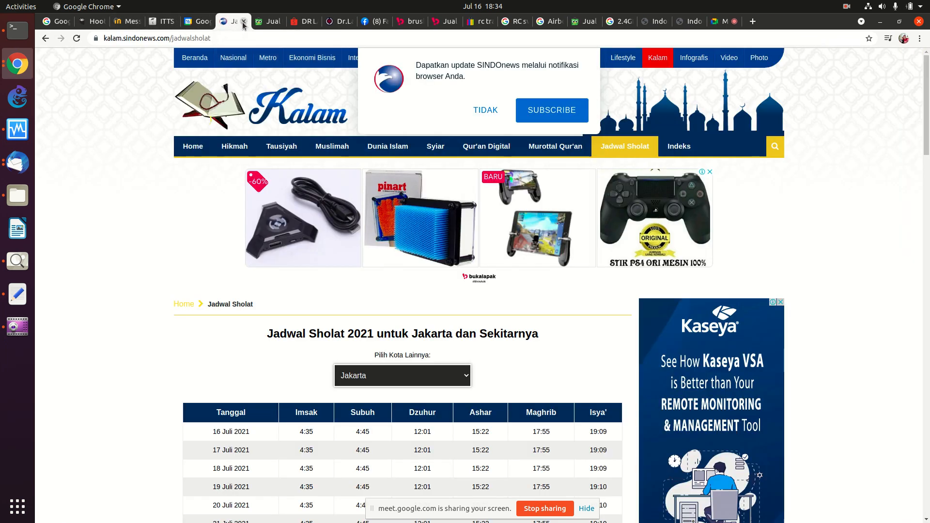
left_click(244, 22)
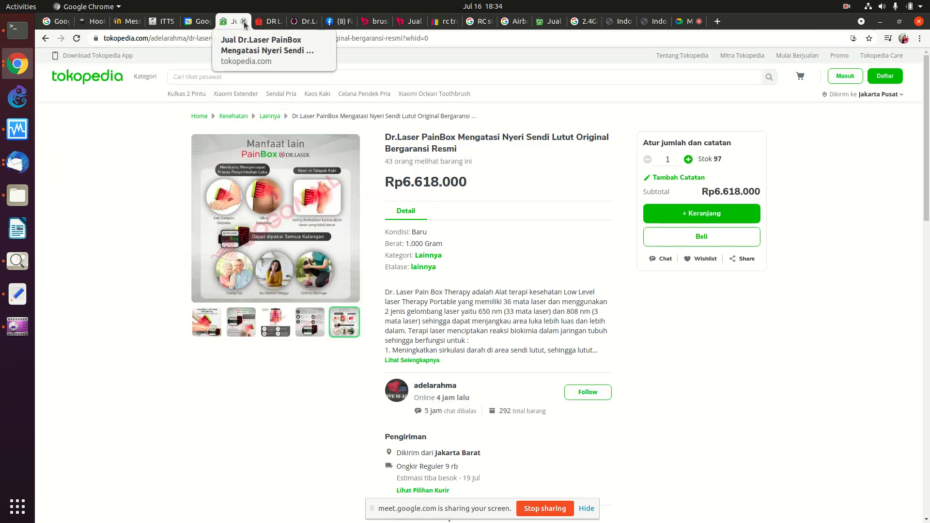
left_click(244, 22)
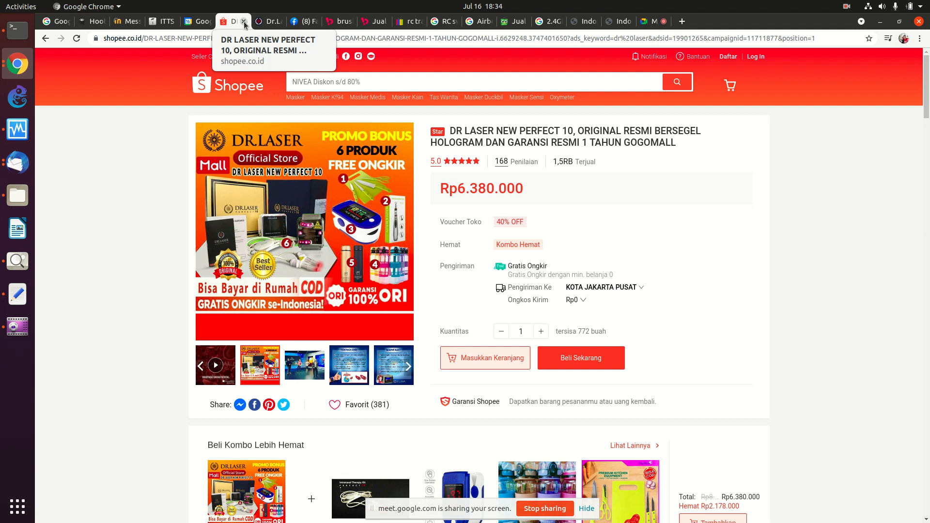
left_click(244, 22)
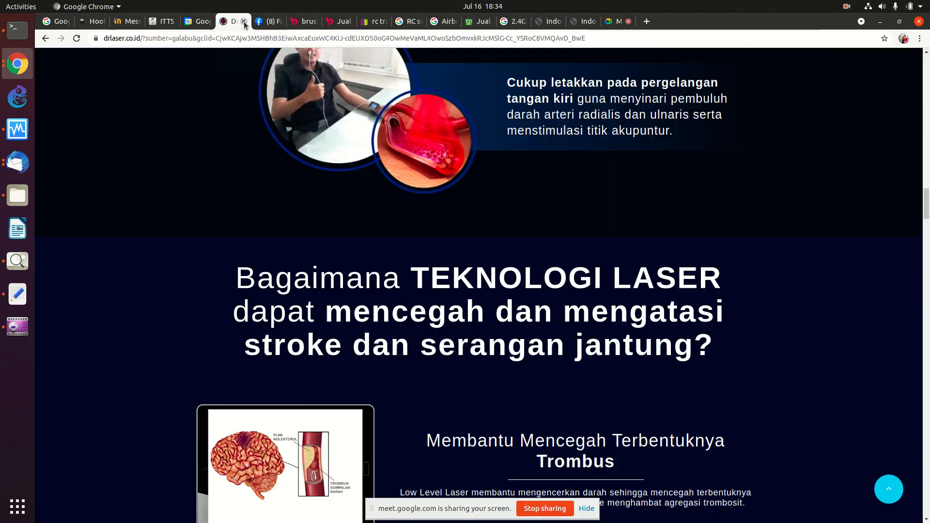
left_click(244, 22)
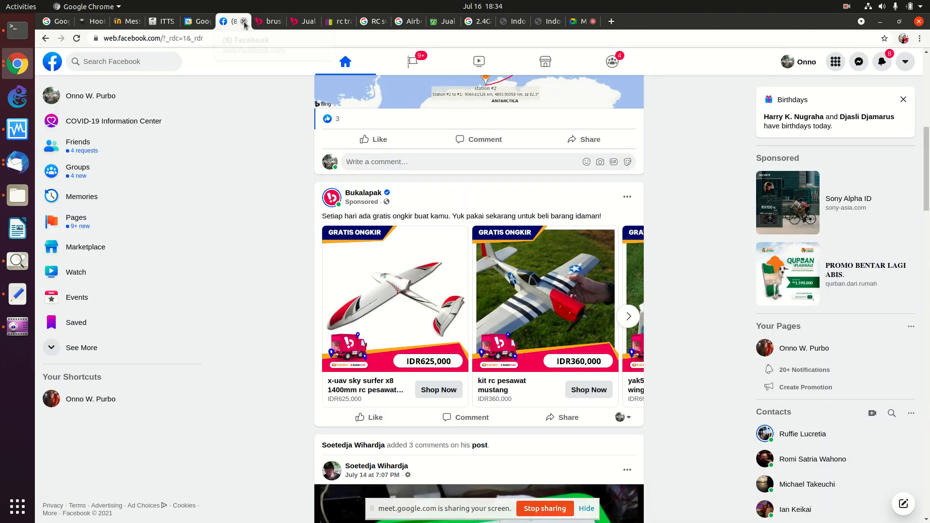
left_click(243, 22)
left_click(243, 21)
left_click(244, 21)
left_click(244, 22)
left_click(243, 21)
left_click(244, 22)
left_click(243, 22)
left_click(243, 22)
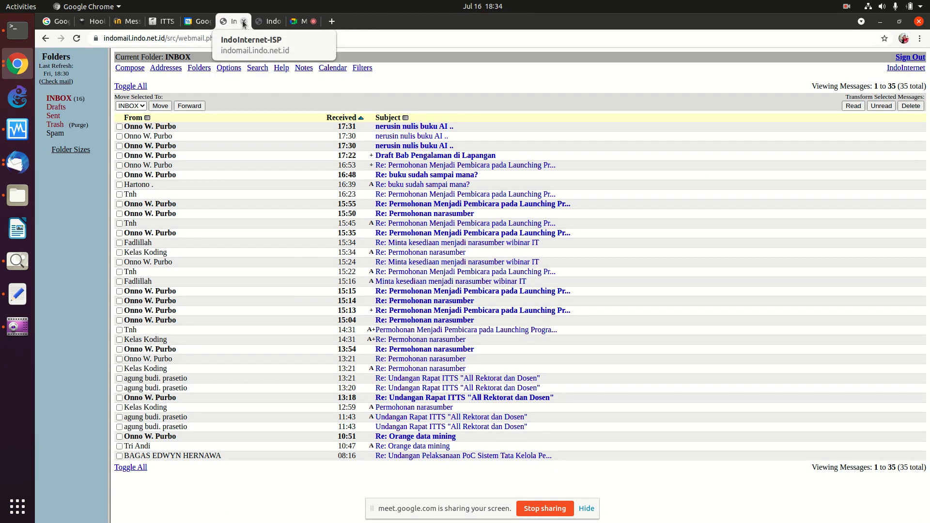
left_click(243, 22)
left_click(242, 20)
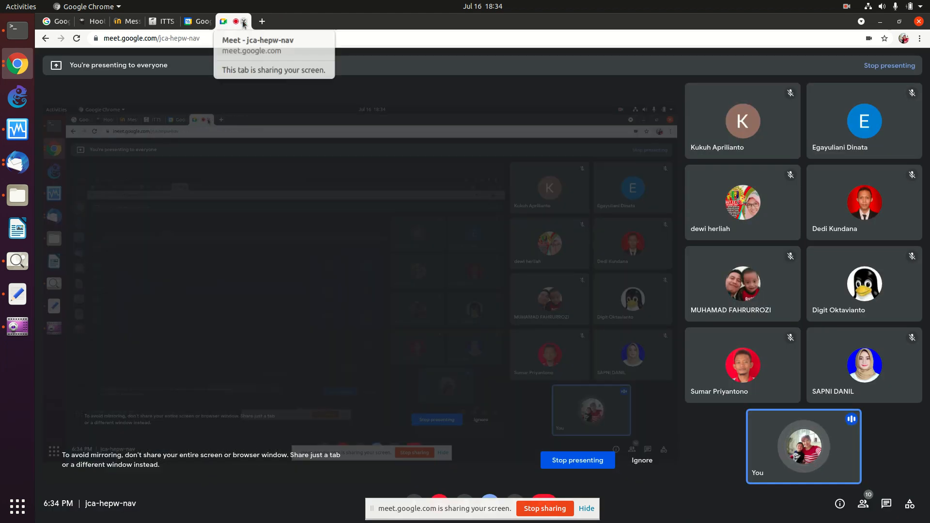
Step: Check the Google Calendar and ITTS course admin tabs, then start a new blank tab
left_click(190, 28)
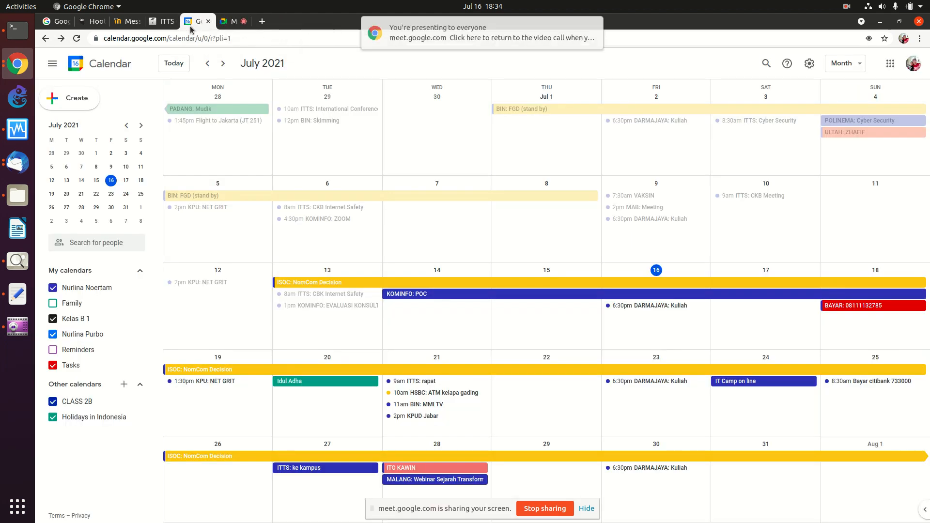
left_click(161, 24)
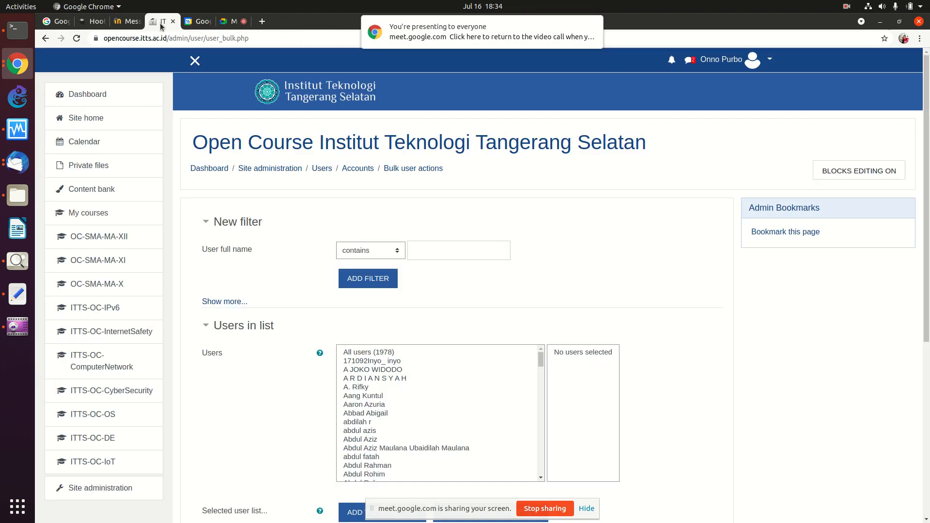
left_click(259, 22)
Step: Go to lms.darmajaya.ac.id in the new tab
left_click(216, 38)
type("lms..d")
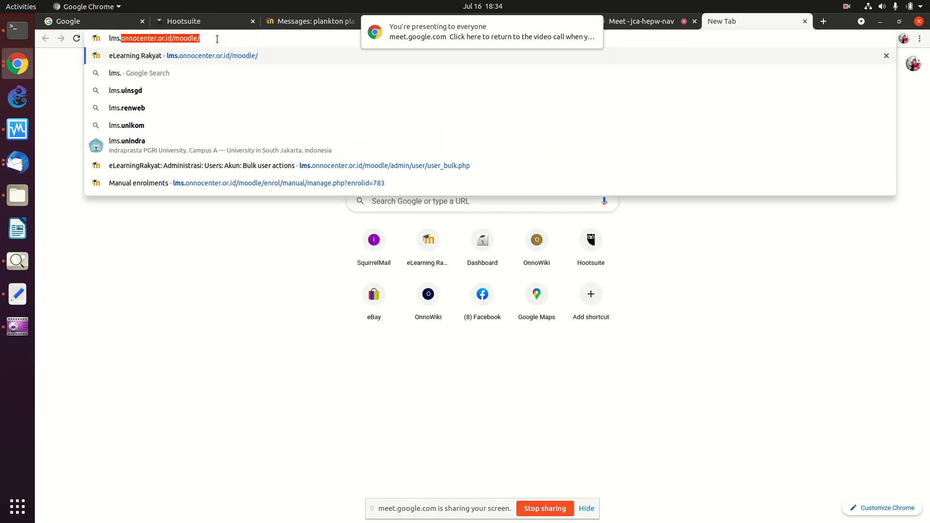
key("BackSpace")
key("BackSpace")
type("da")
key("BackSpace")
key("BackSpace")
key("BackSpace")
type("dar")
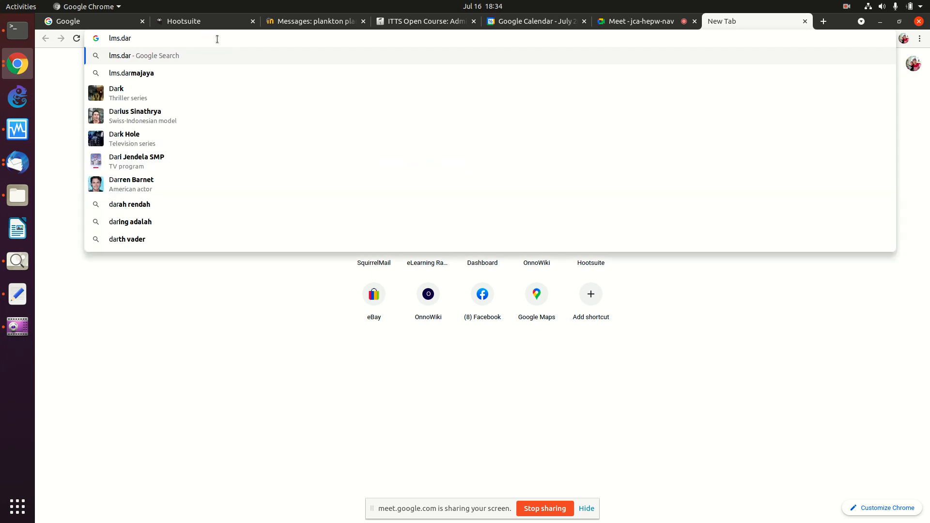
type("majaya.ac.id/")
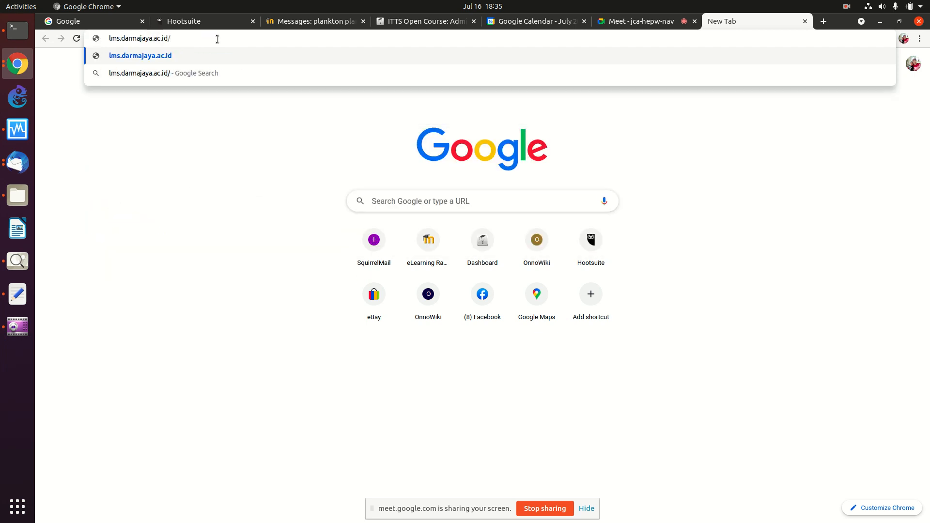
key("Return")
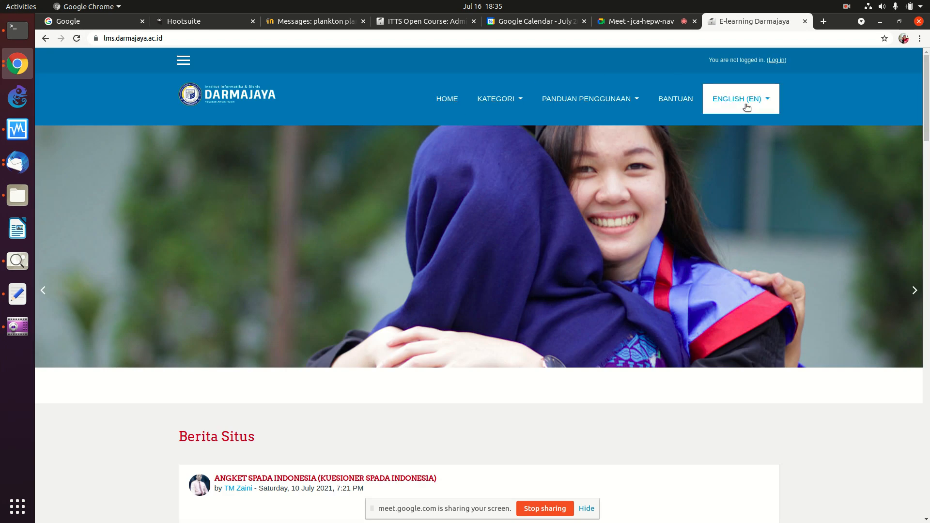
Step: Log in with the saved username and the account password, ticking Remember username
left_click(774, 61)
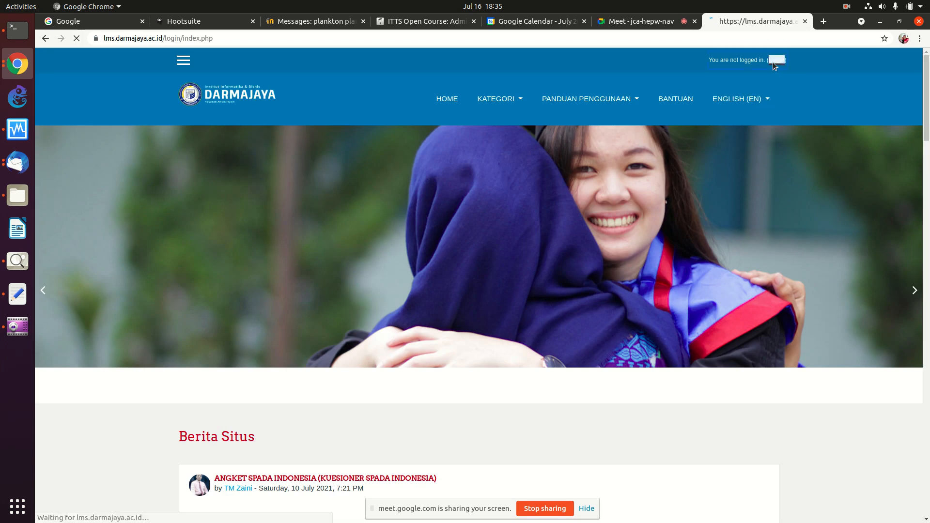
left_click(354, 299)
left_click(353, 317)
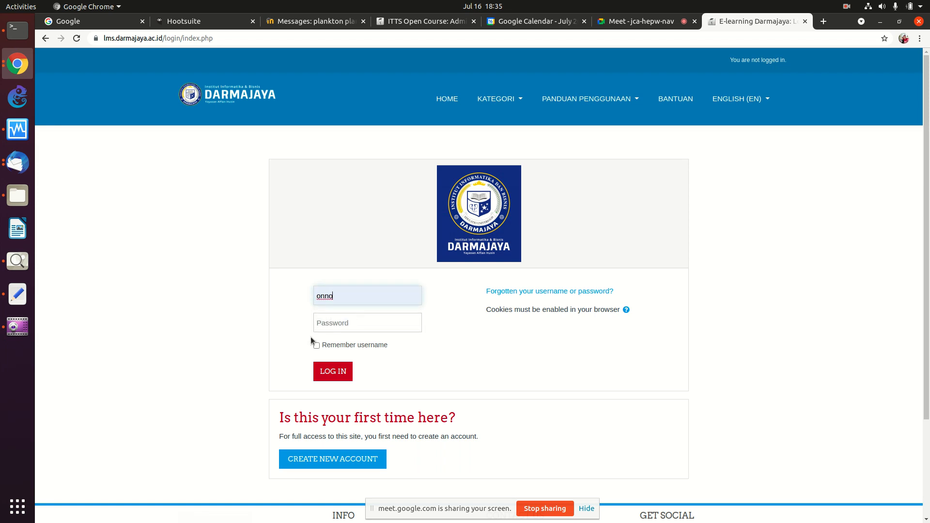
left_click(330, 324)
type("****")
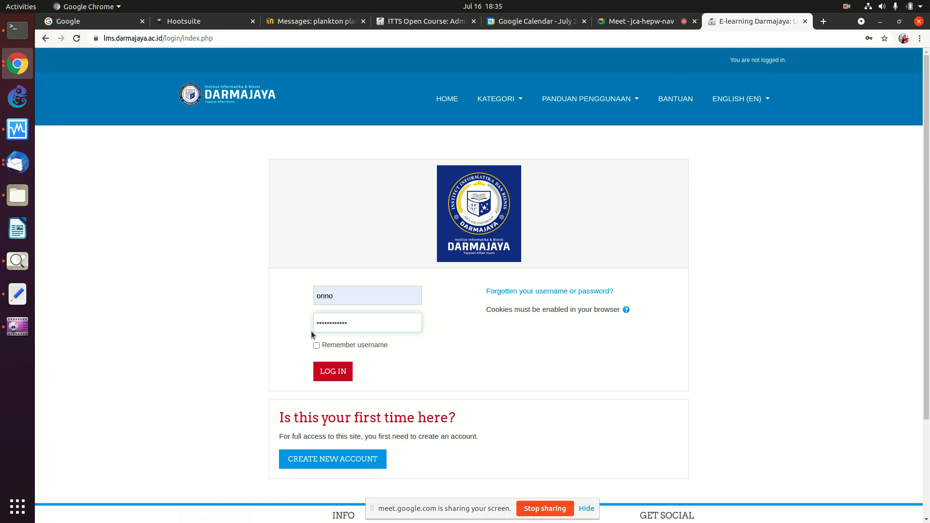
left_click(317, 345)
left_click(326, 371)
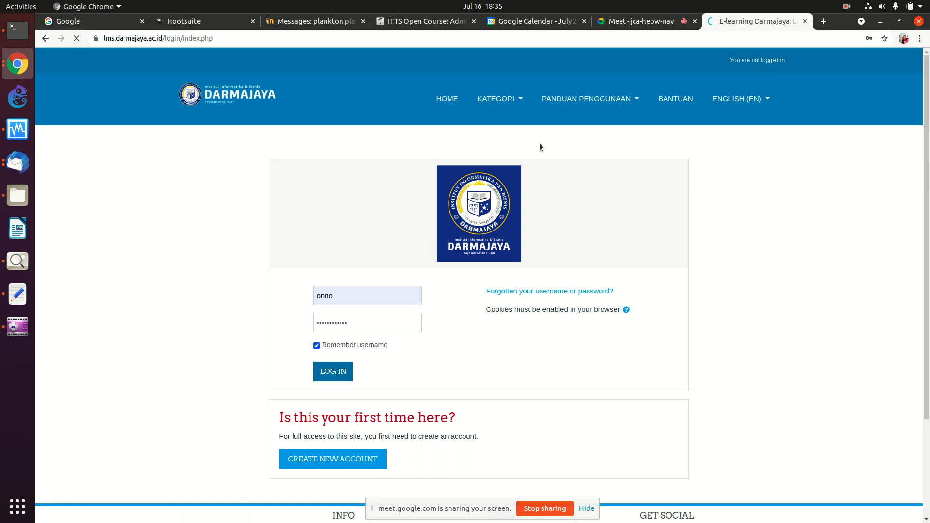
Step: Admit the waiting participant in Meet, then save the LMS login password in Chrome
left_click(653, 28)
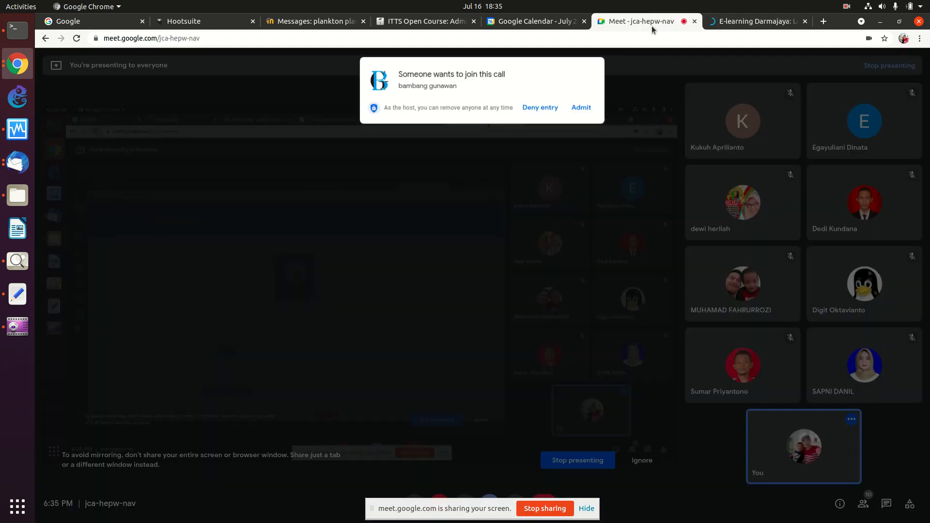
left_click(588, 102)
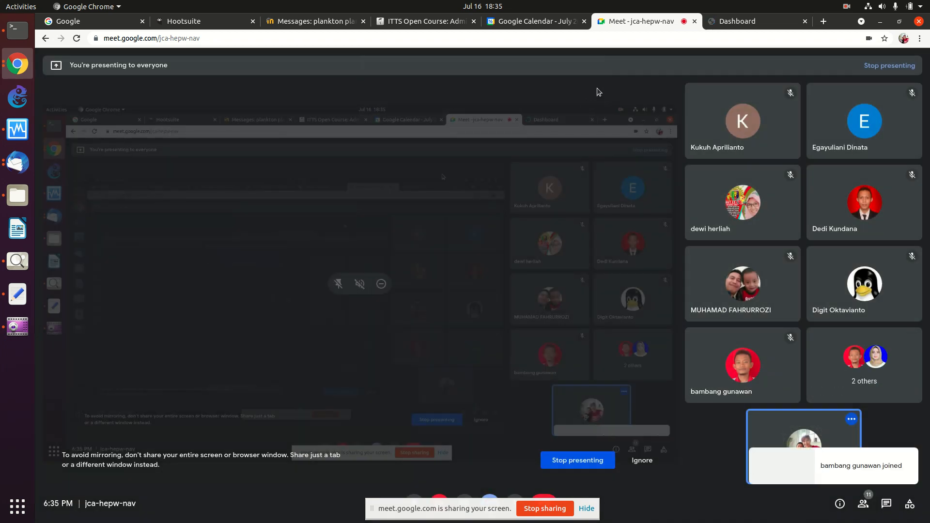
left_click(726, 22)
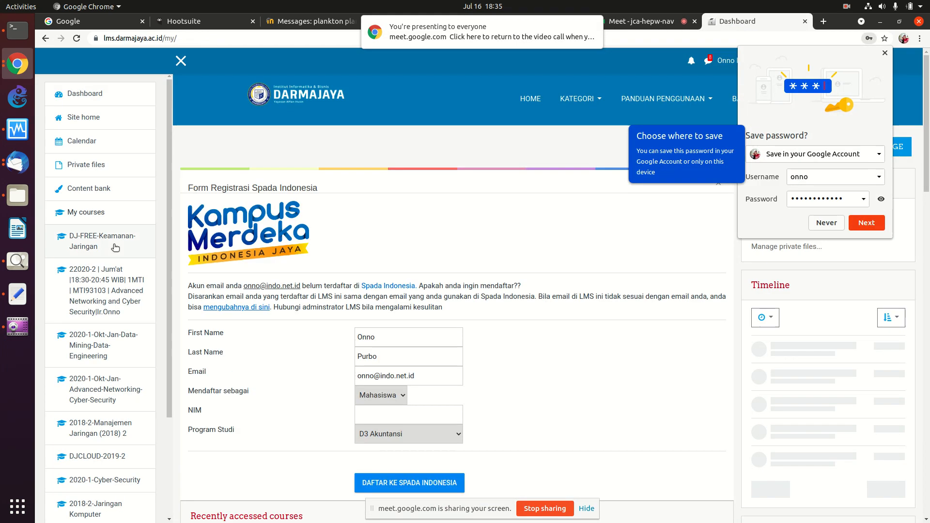
left_click(866, 222)
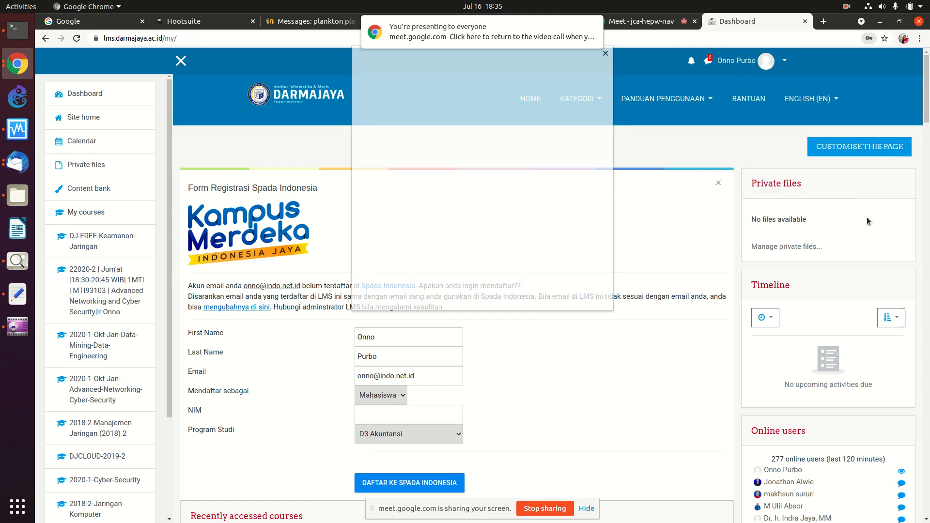
left_click(605, 55)
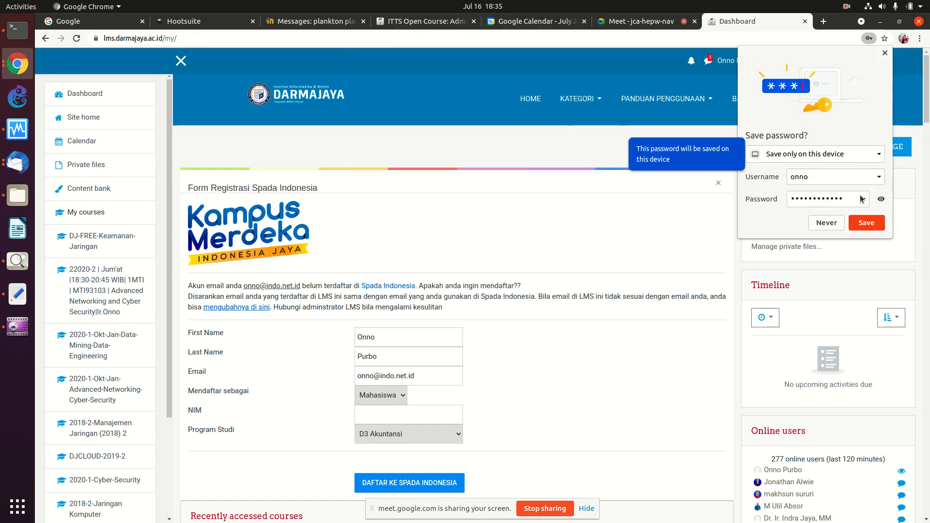
left_click(866, 221)
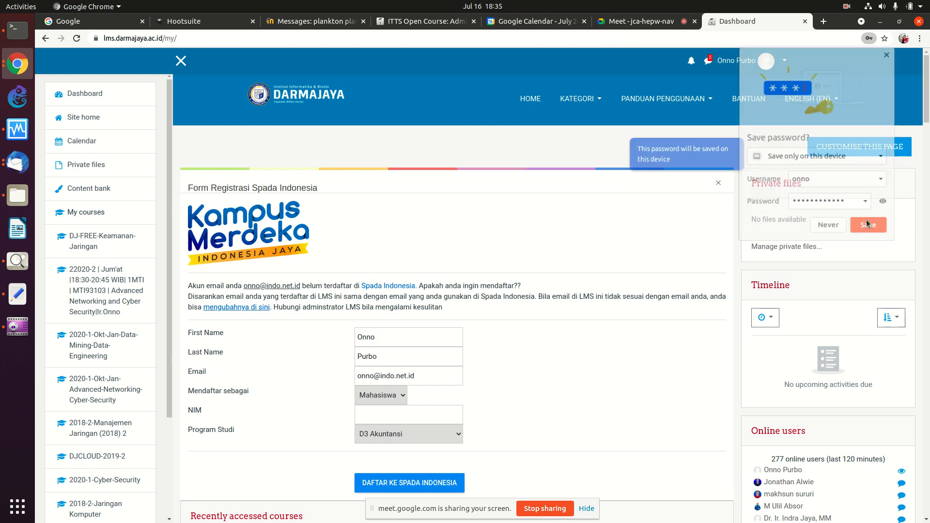
left_click_drag(926, 105, 925, 163)
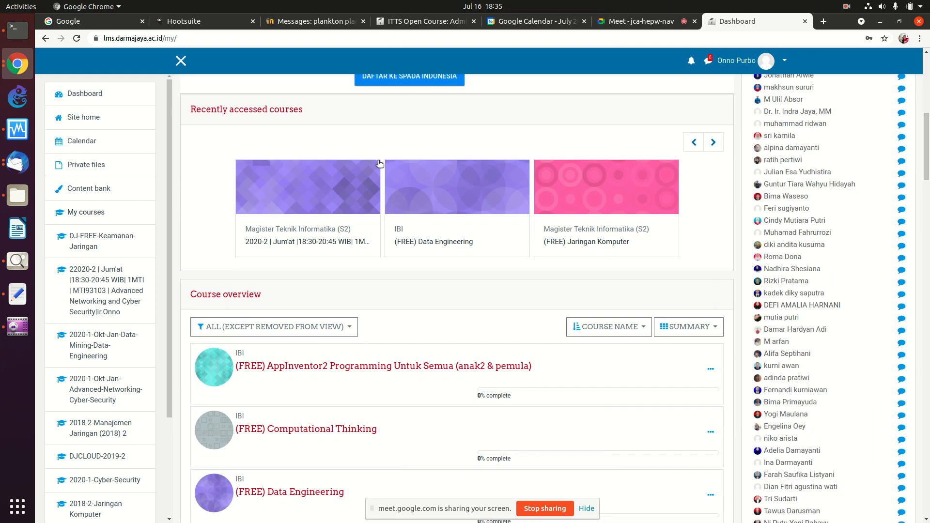
Step: Open the Advanced Networking and Cyber Security course at 125% zoom, down to Forensik
left_click(313, 188)
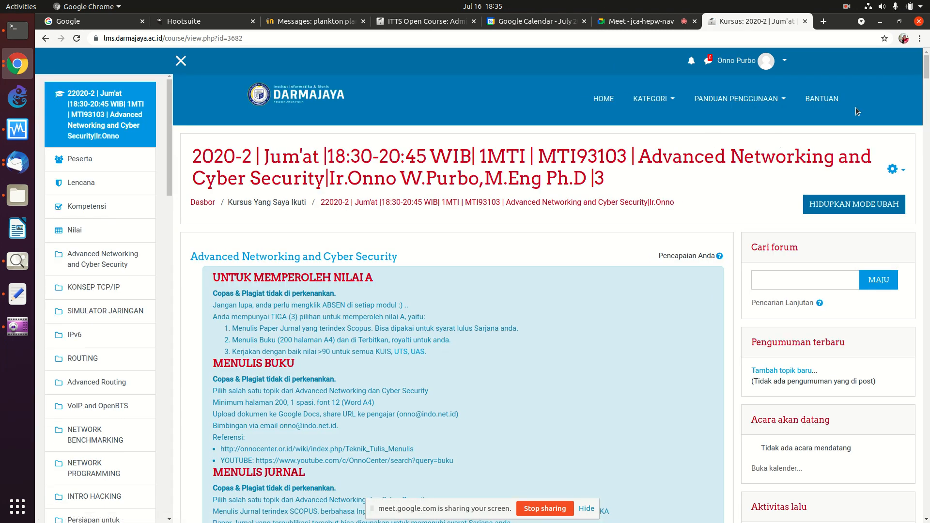
left_click_drag(926, 66, 894, 483)
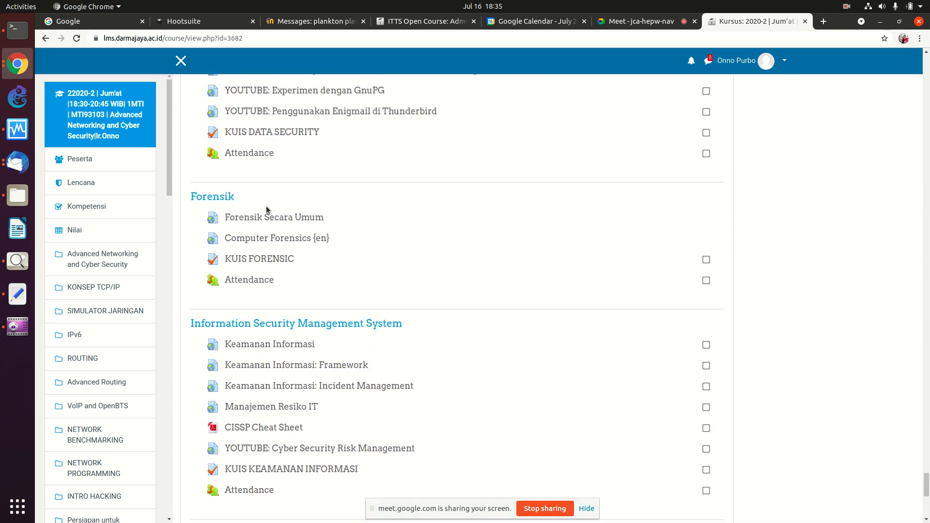
key("ctrl+plus")
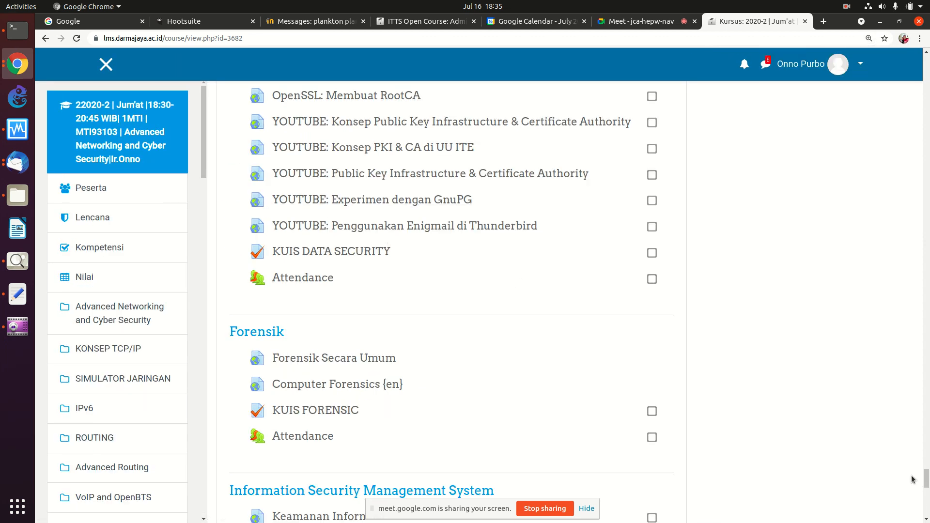
left_click_drag(927, 477, 927, 475)
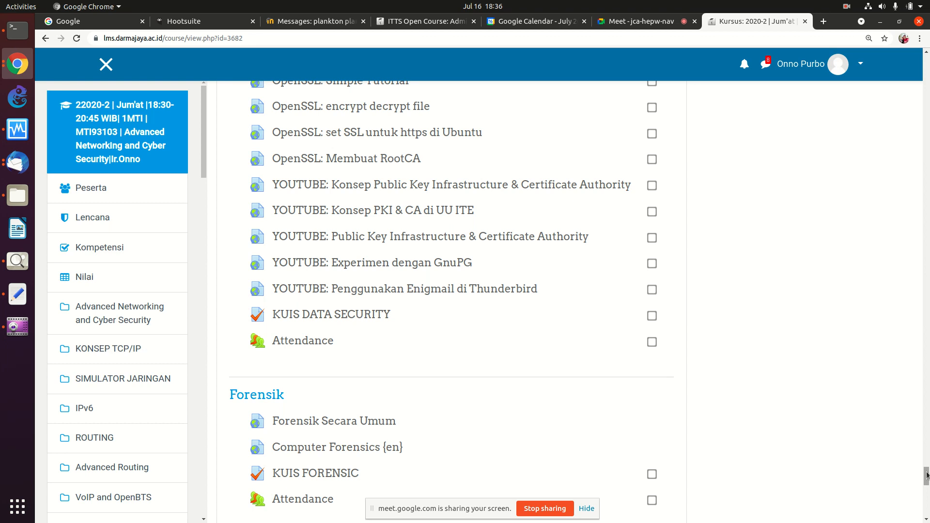
Step: Load the eLearning Rakyat front page at lms.onnocenter.or.id in a new tab
left_click(824, 21)
type("lms.")
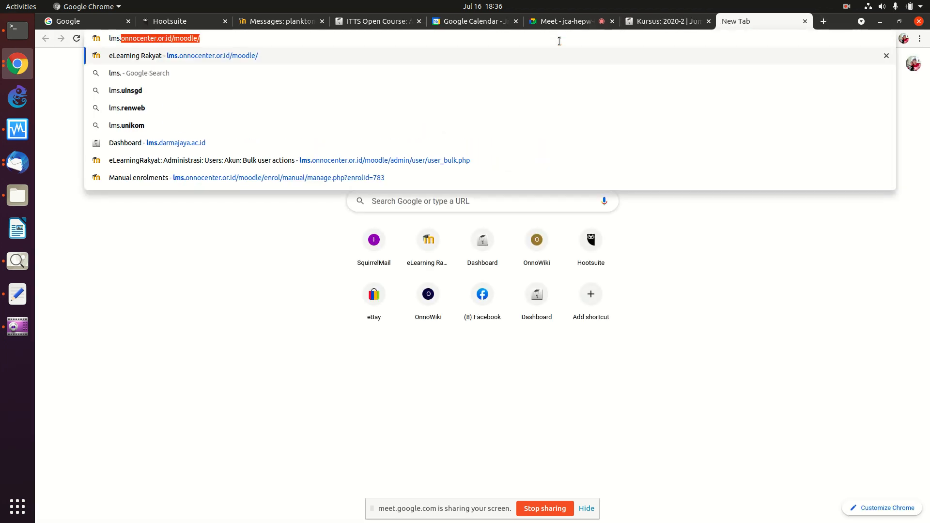
key("Right")
key("Return")
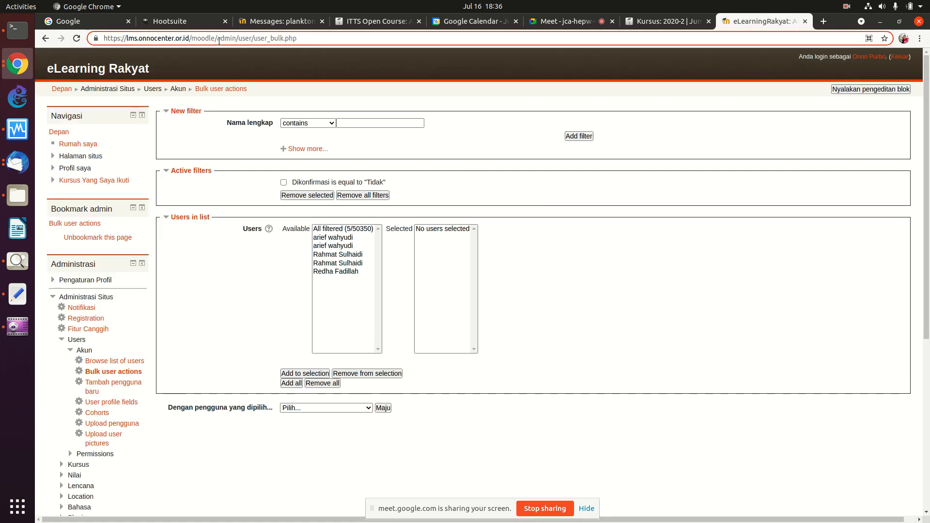
left_click_drag(218, 39, 345, 43)
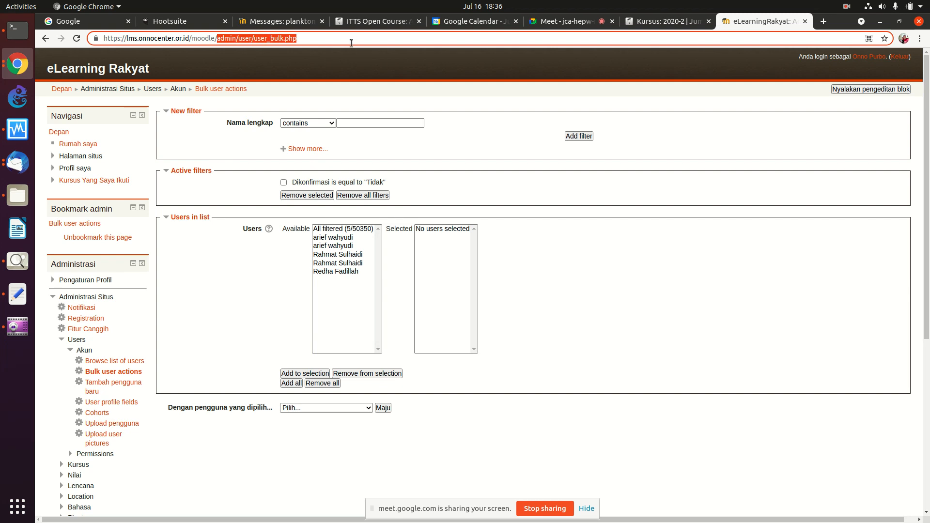
key("BackSpace")
key("Return")
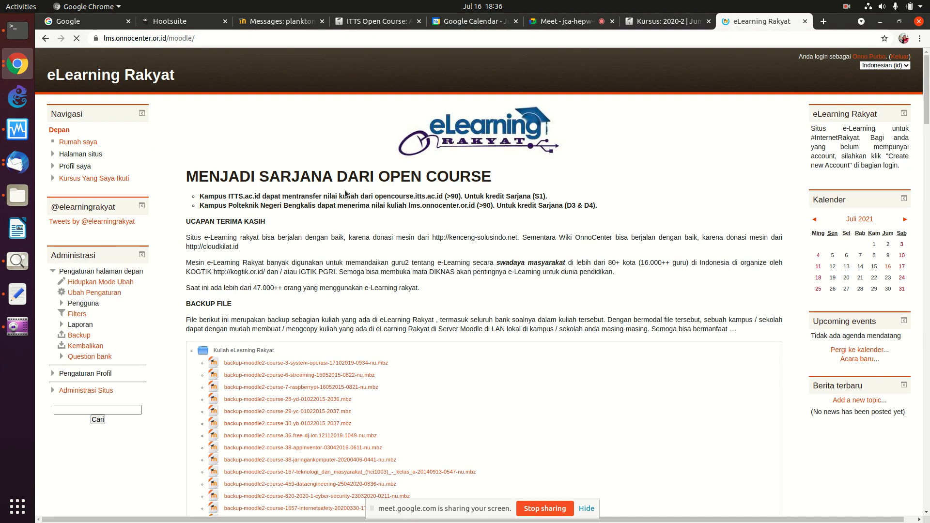
Step: Zoom in and scroll down to the course backup file list
key("ctrl+plus")
key("ctrl+plus")
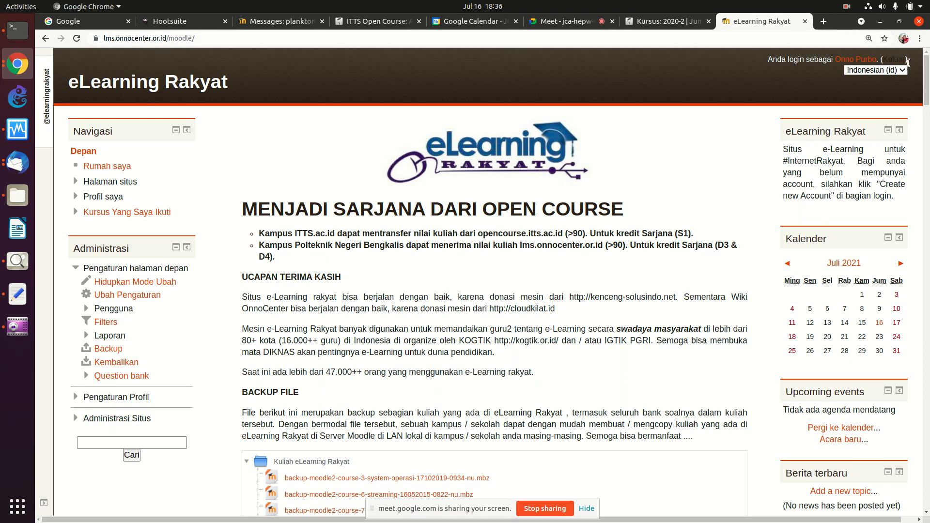
left_click_drag(928, 82, 928, 89)
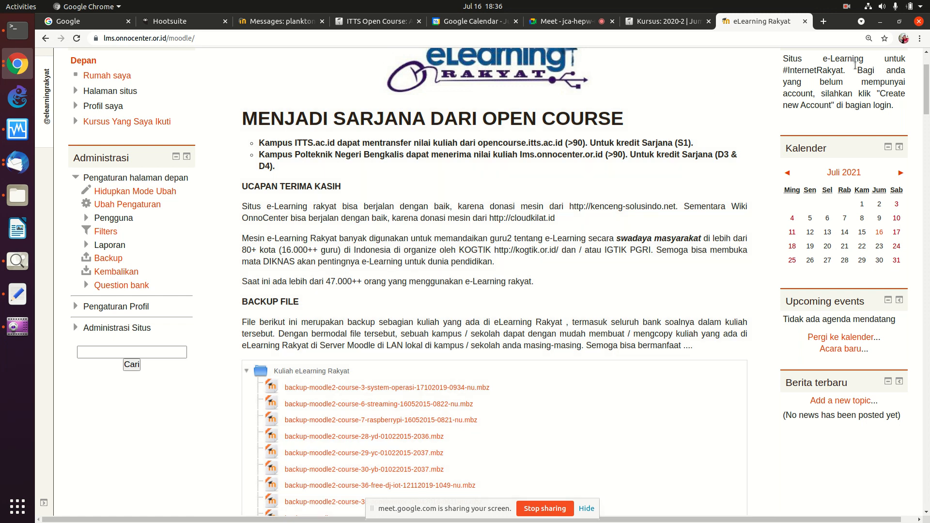
left_click_drag(924, 94, 923, 134)
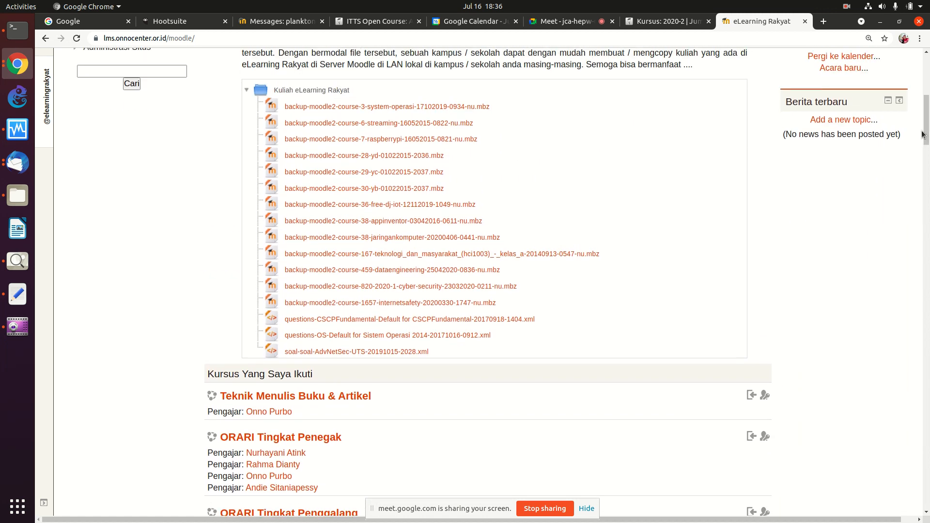
Step: Zoom the front page to 175% and scroll through the .mbz and XML backup files
key("ctrl+plus")
key("ctrl+plus")
key("ctrl+plus")
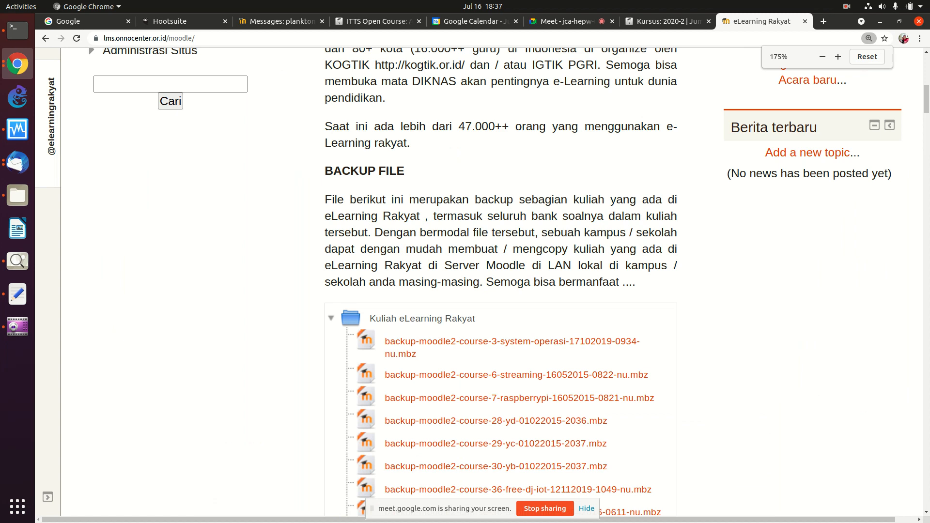
scroll(629, 144, "down", 7)
scroll(629, 144, "up", 1)
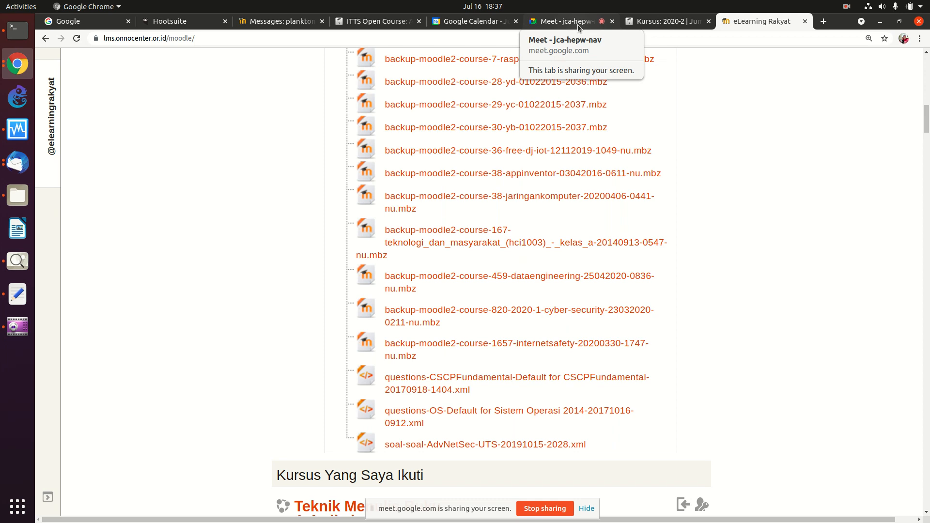
Step: Show the Advanced Networking course tab again, scrolled to VPN and Web Application Firewall
left_click(652, 24)
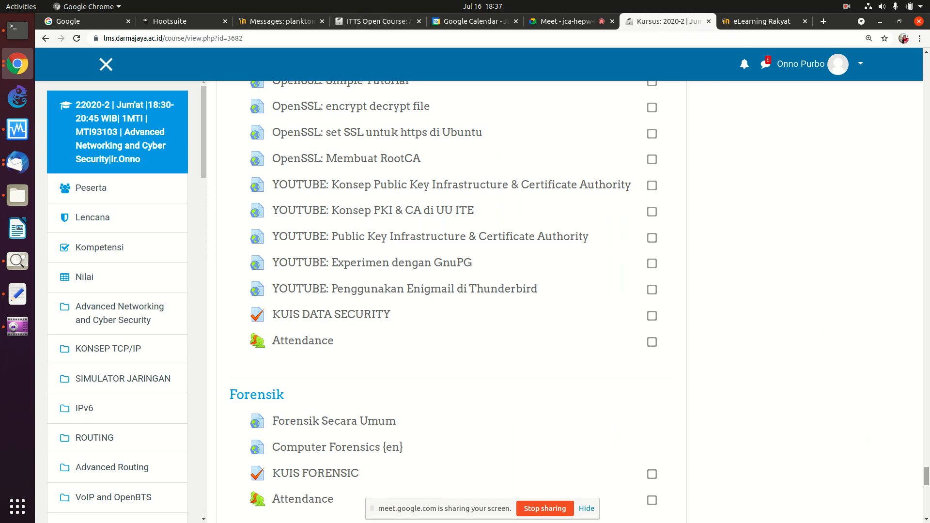
scroll(927, 468, "up", 3)
scroll(927, 466, "up", 1)
scroll(927, 464, "up", 2)
scroll(927, 463, "down", 15)
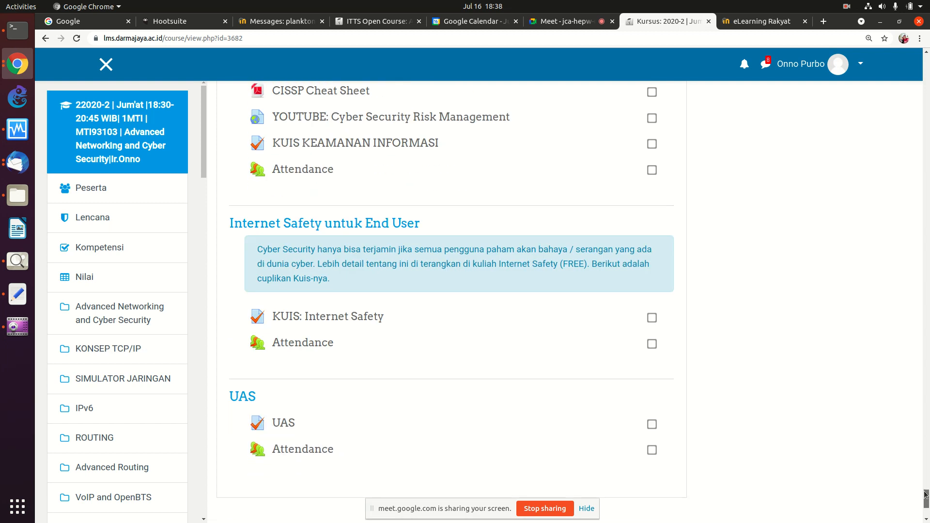
scroll(922, 460, "up", 14)
left_click_drag(922, 460, 924, 420)
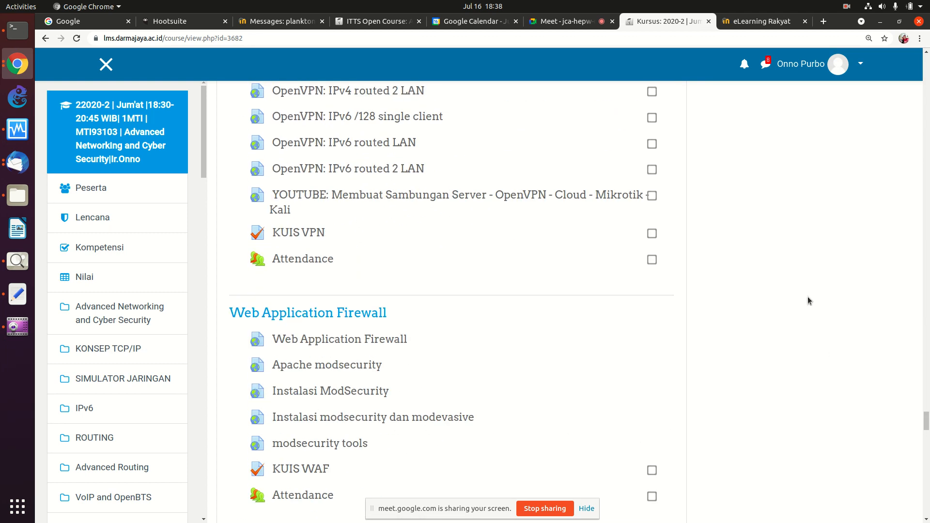
Step: Stop presenting in Meet, admit the waiting participant, and dismiss the More options menu
left_click(584, 22)
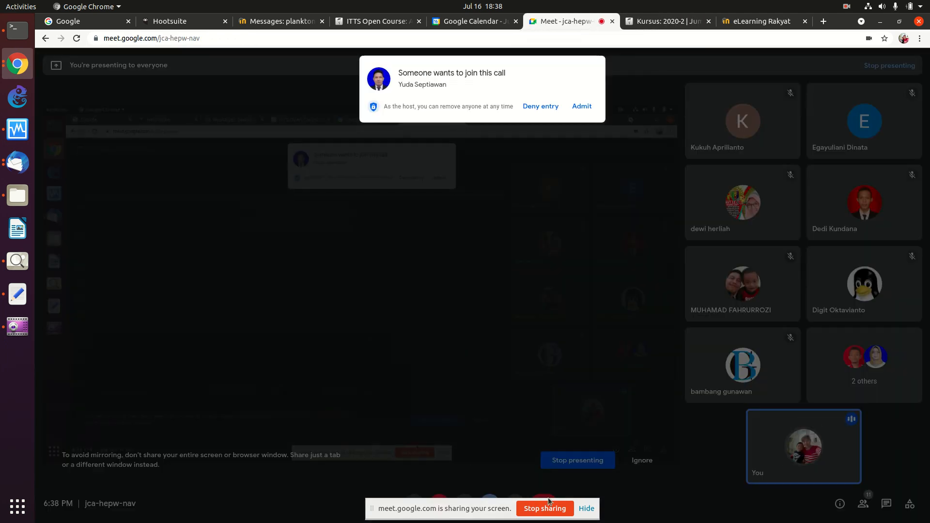
left_click(551, 508)
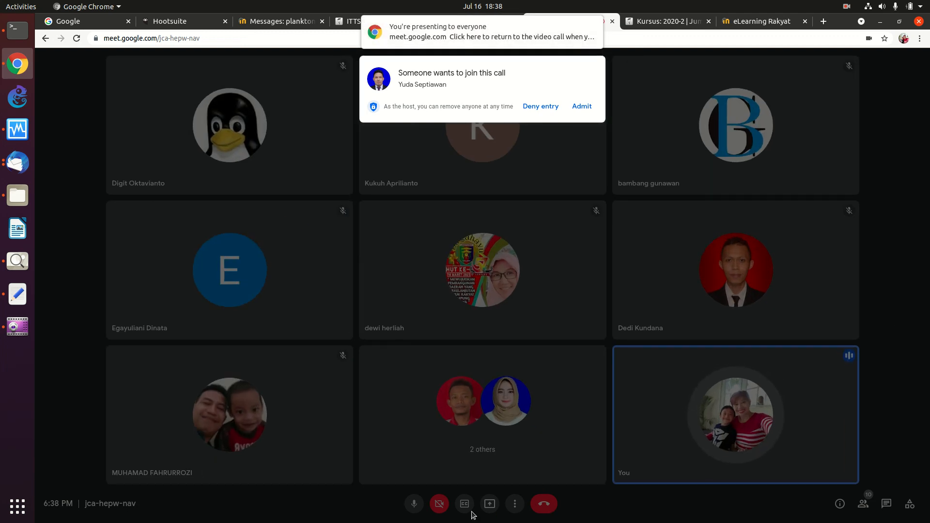
left_click(577, 107)
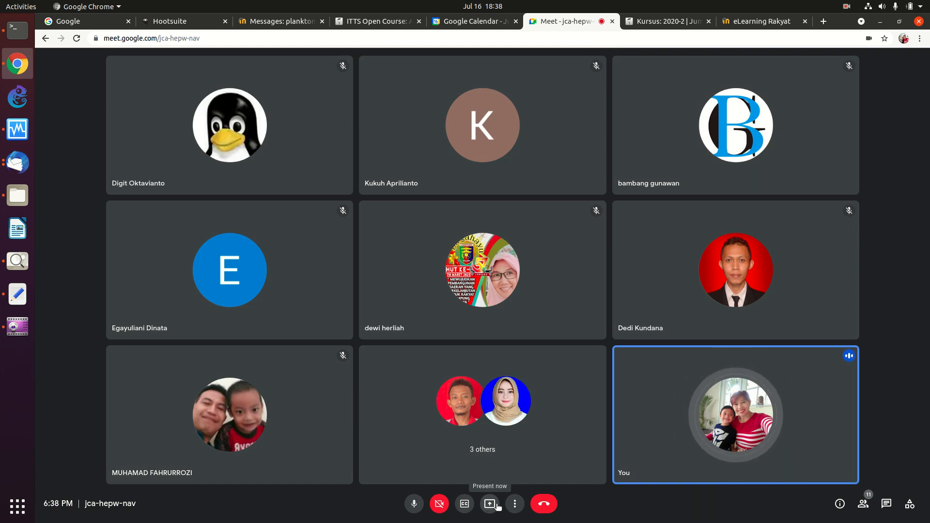
left_click(515, 506)
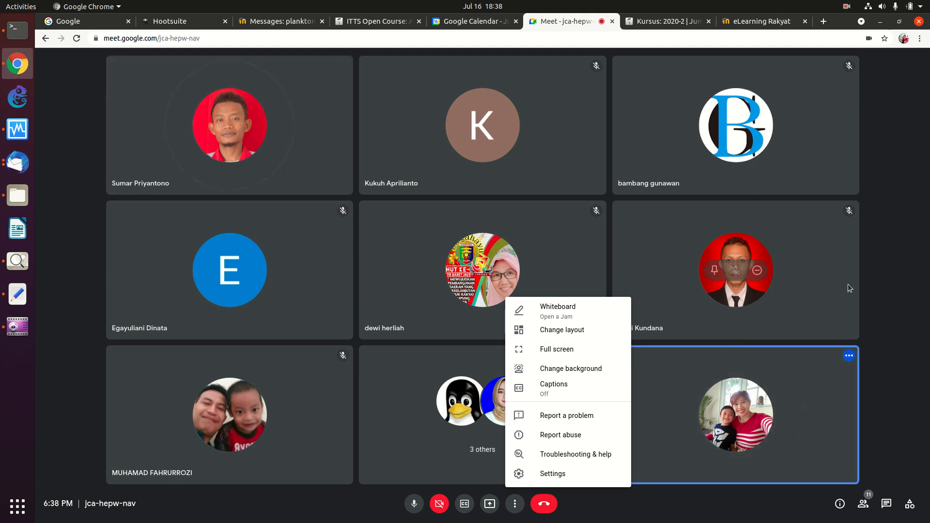
left_click(880, 234)
mouse_move(828, 233)
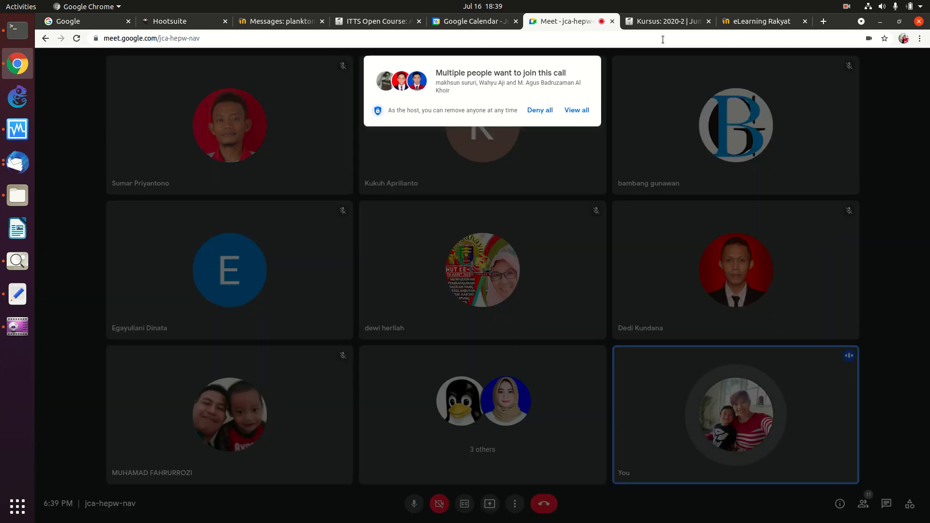
Step: Admit all three waiting participants and present the entire screen again
left_click(577, 110)
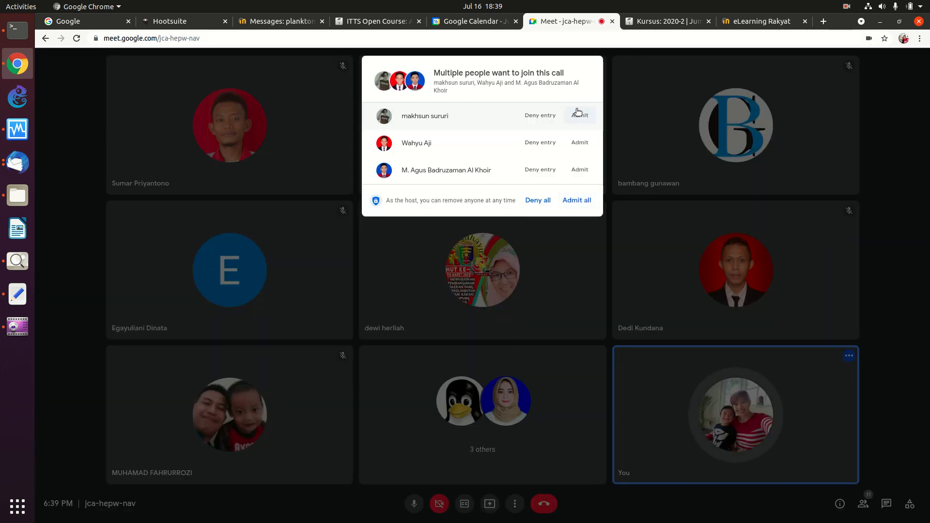
left_click(573, 200)
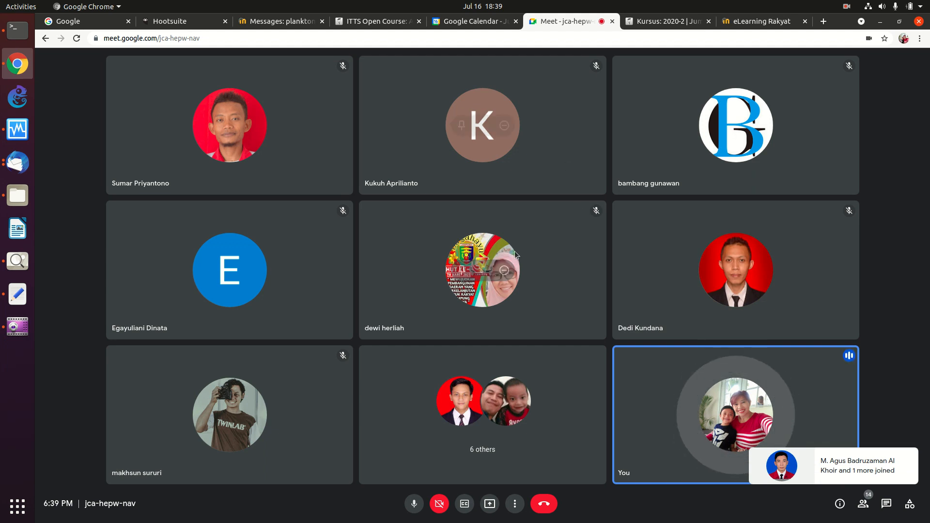
left_click(490, 504)
left_click(514, 434)
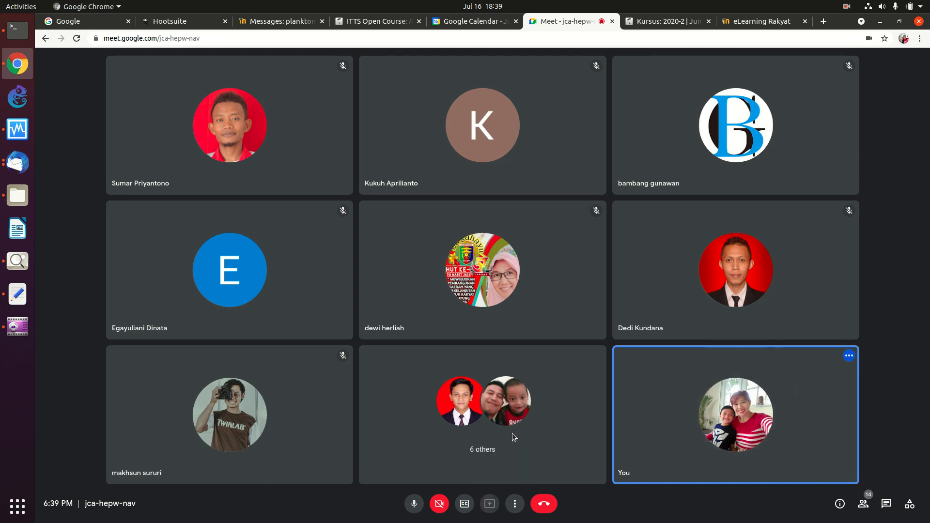
left_click(454, 149)
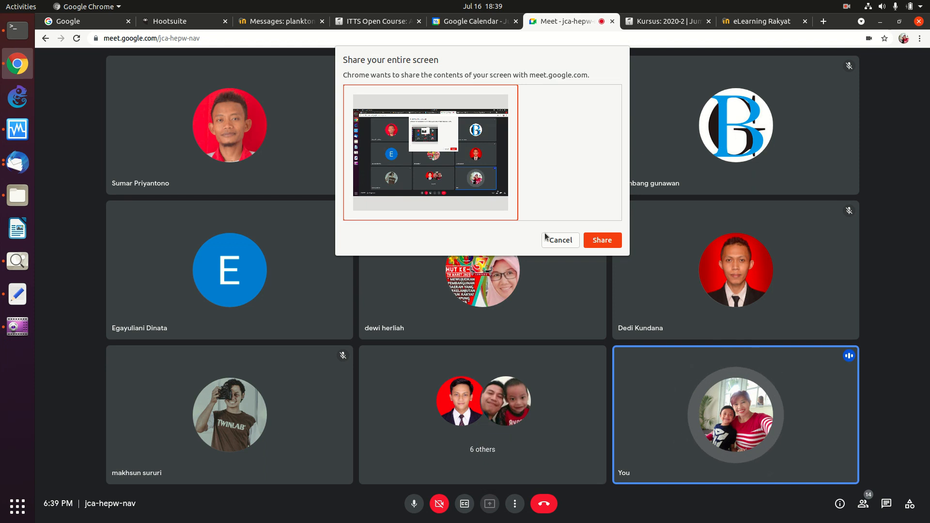
left_click(602, 240)
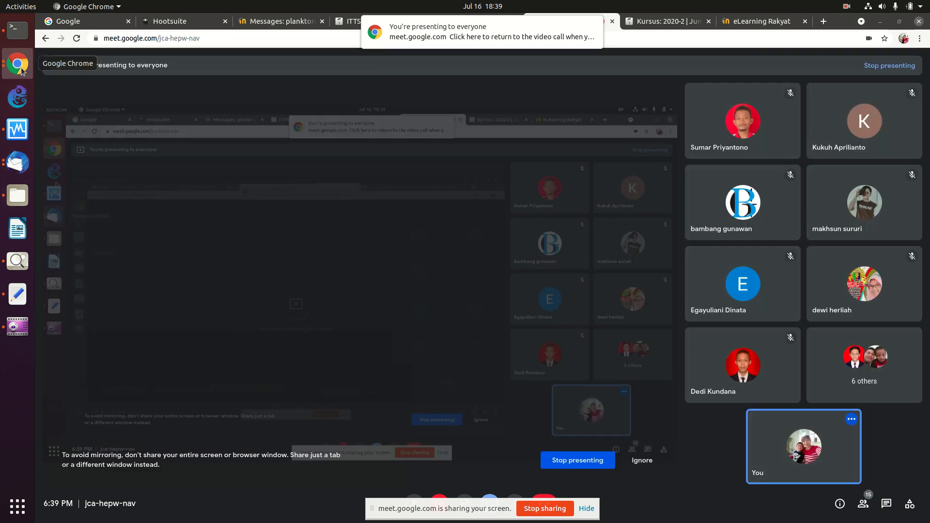
Step: Bring the Moodle course page window to the front from the dock
left_click(17, 63)
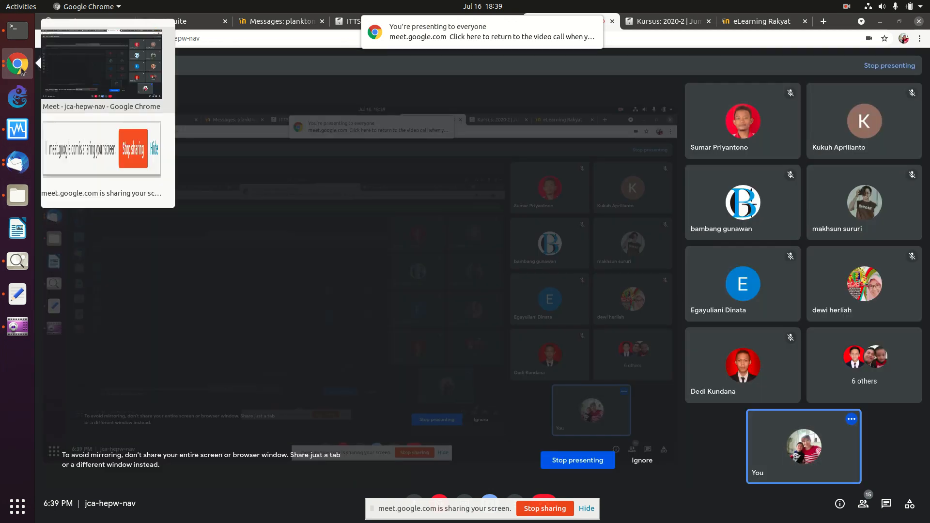
left_click(666, 26)
left_click(667, 25)
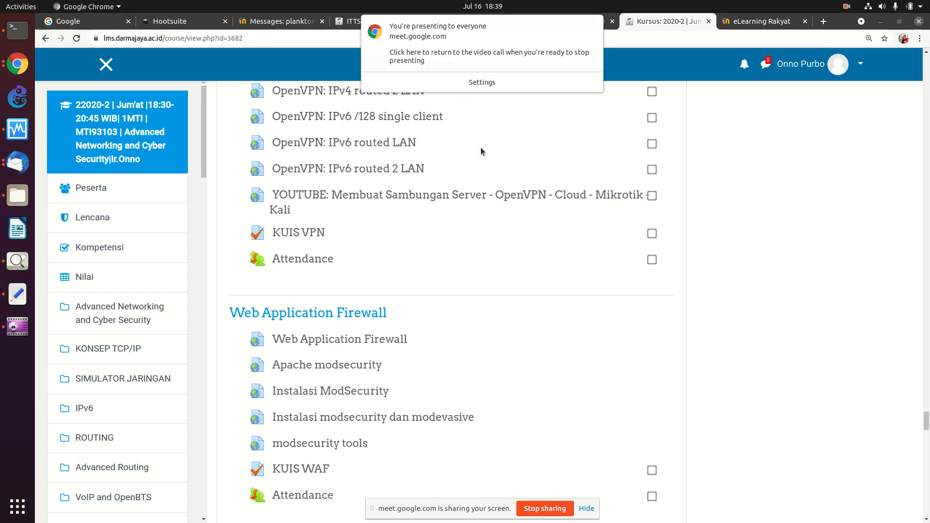
Step: Scroll the course sidebar down and mark the topic titles from Advanced Networking to NETWORK PROGRAMMING
left_click_drag(926, 422, 926, 58)
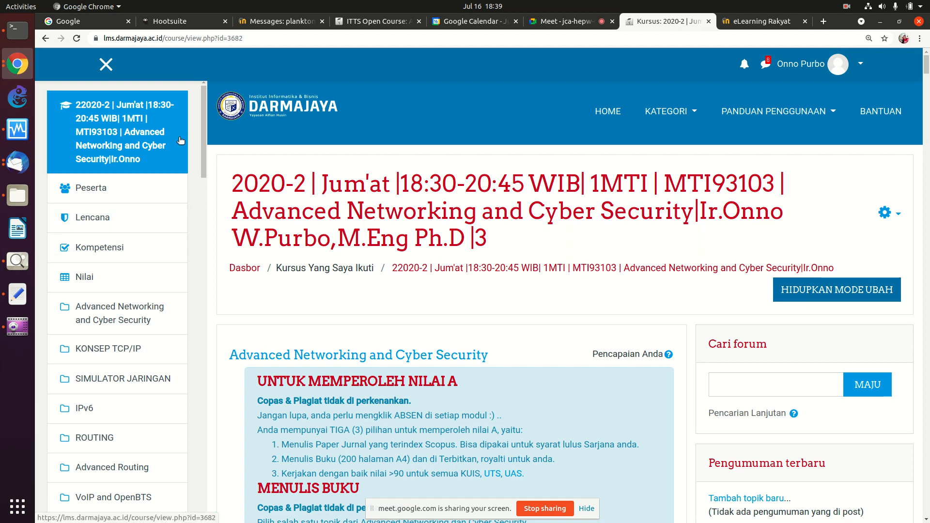
scroll(202, 153, "down", 3)
scroll(203, 154, "down", 3)
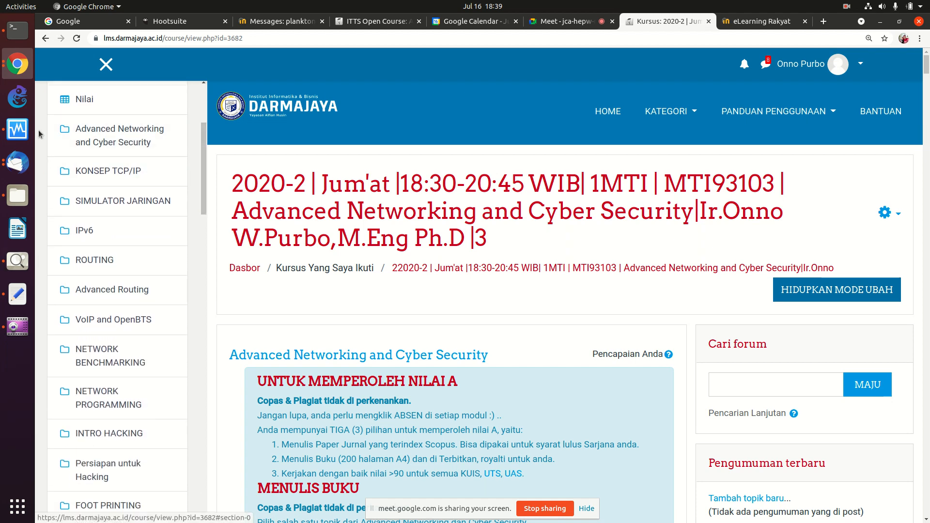
left_click_drag(48, 140, 41, 455)
left_click_drag(45, 408, 46, 415)
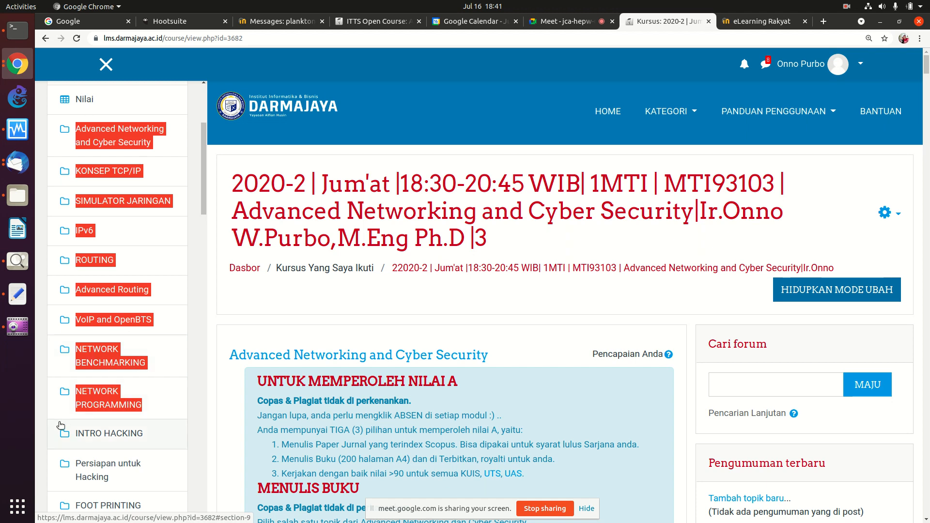
Step: Clear the old marking and highlight the later topics, from INTRO HACKING and UTS down to UAS
left_click(42, 420)
left_click_drag(44, 421, 65, 369)
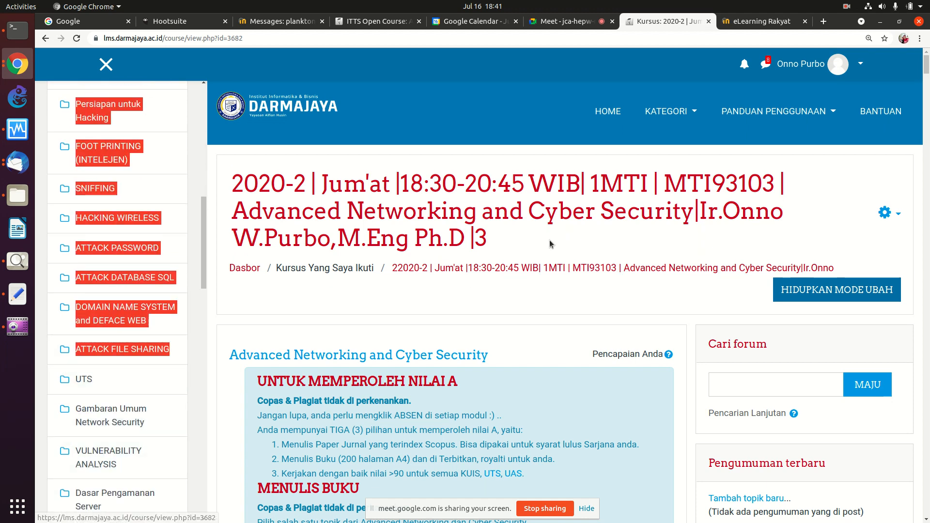
left_click_drag(204, 212, 205, 199)
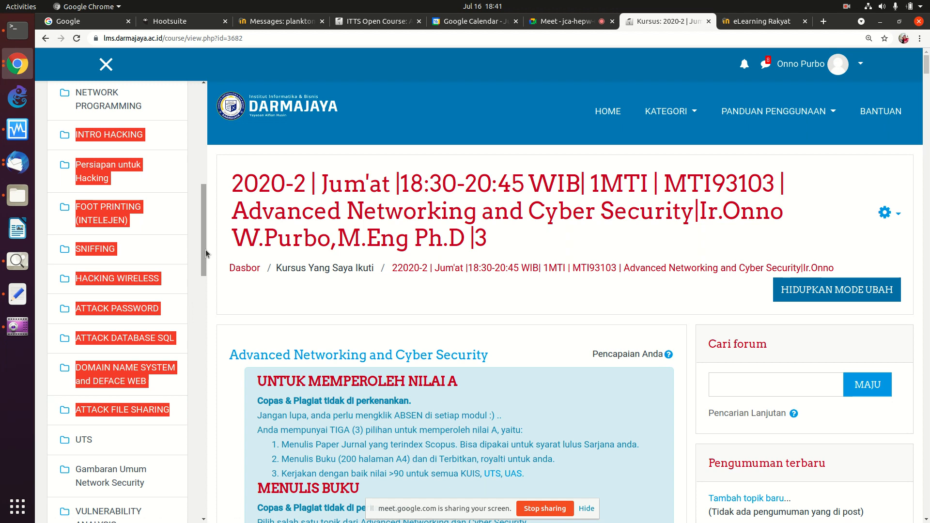
left_click_drag(205, 249, 195, 316)
left_click_drag(39, 139, 73, 397)
Step: Scroll the course sidebar back up to the start of the topic list
left_click_drag(204, 351, 202, 309)
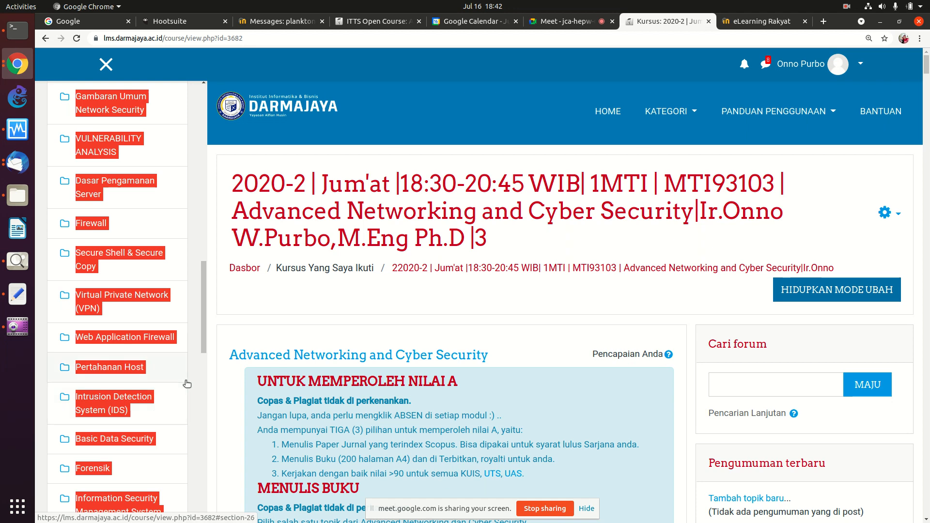
left_click_drag(205, 332, 197, 359)
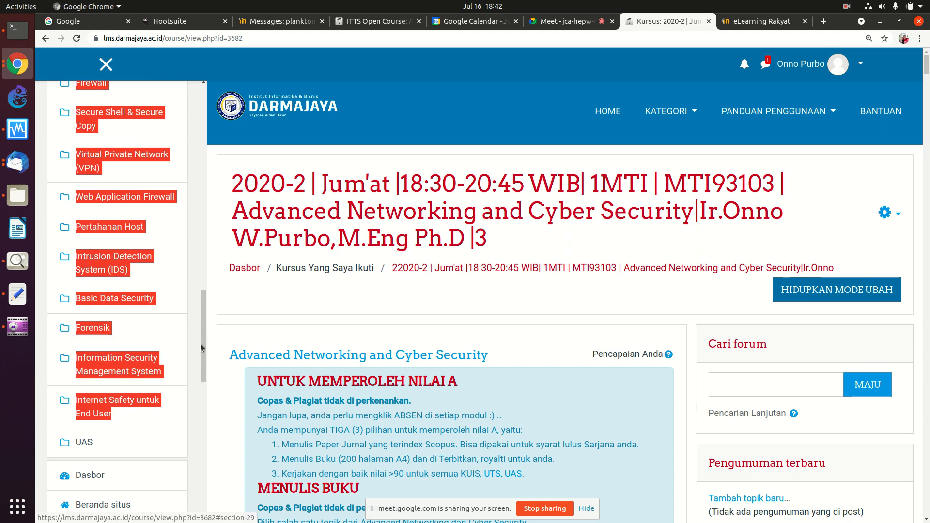
left_click_drag(204, 345, 196, 168)
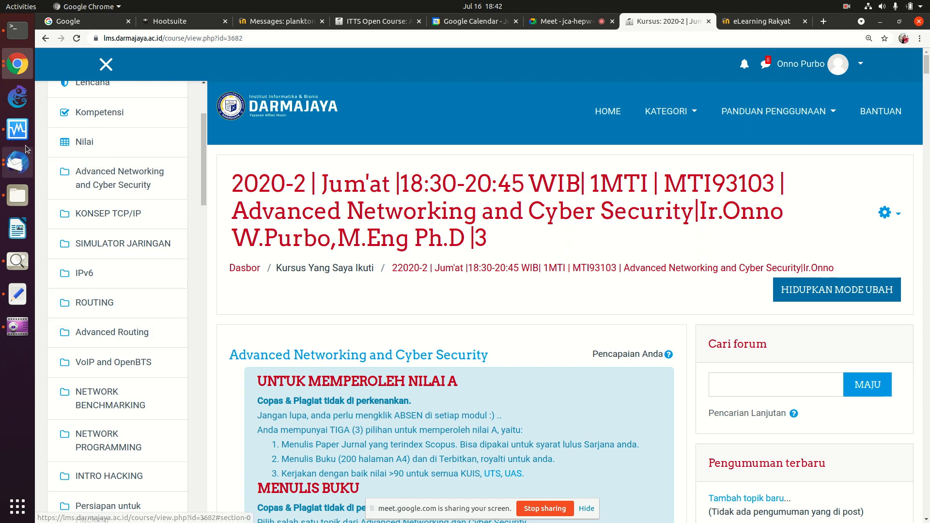
Step: Quit both Thunderbird windows from its dock icon menu
right_click(19, 171)
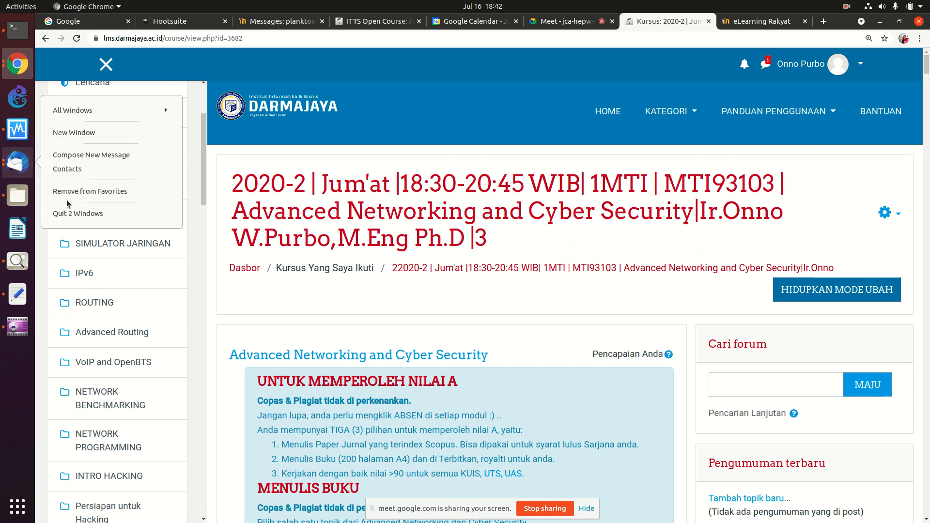
left_click(68, 214)
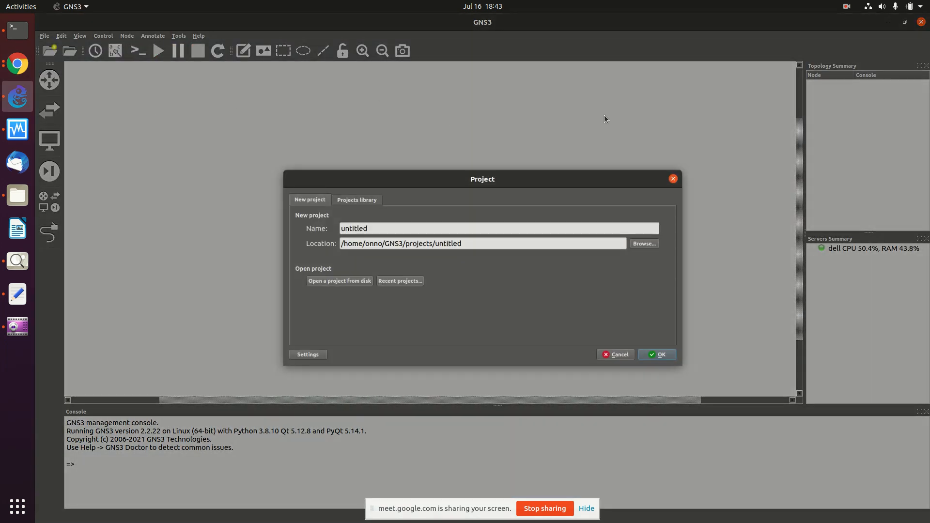
Step: Create the project 'untitled', overwriting the existing one, then bring up VirtualBox Manager
left_click(672, 357)
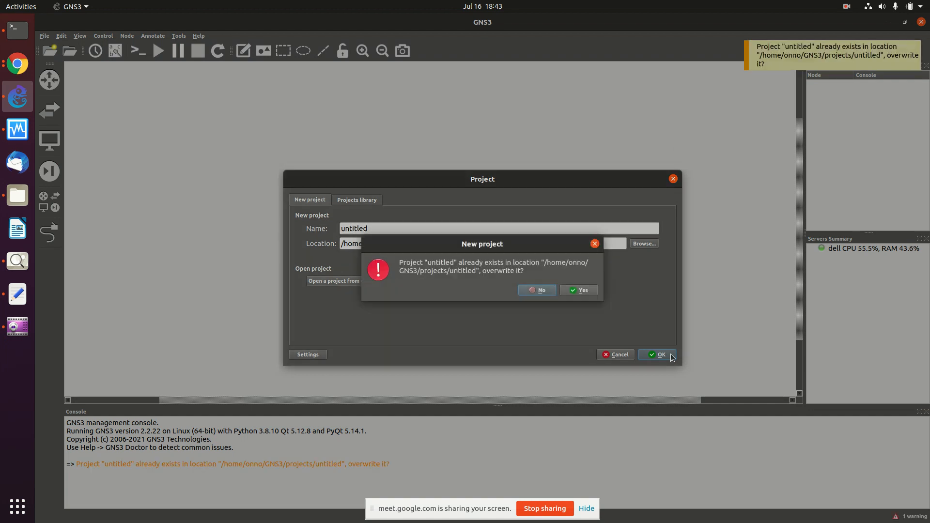
left_click(584, 289)
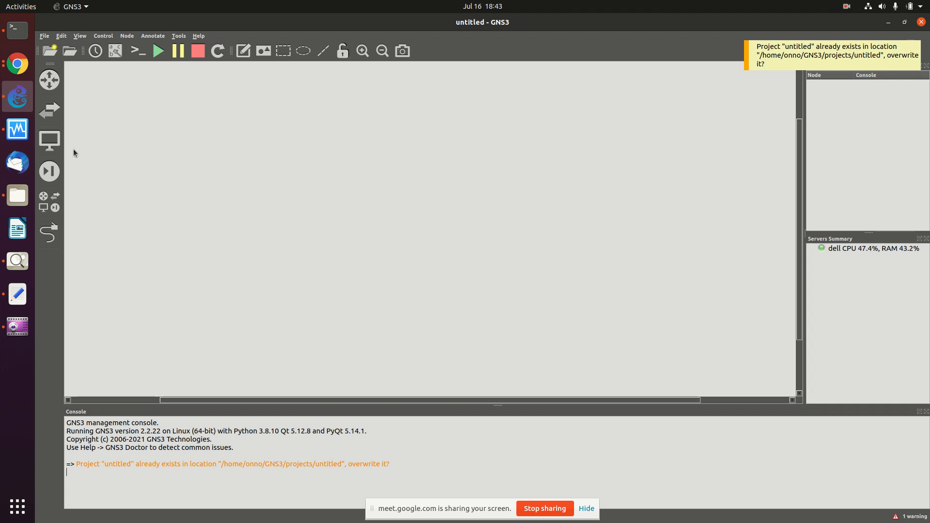
left_click(22, 134)
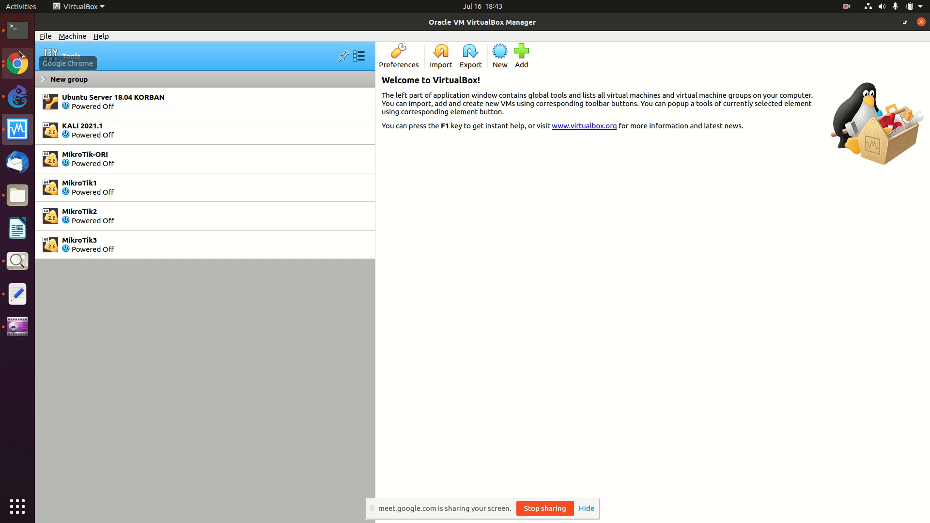
Step: Switch back to the Advanced Networking and Cyber Security course page in Chrome
left_click(17, 71)
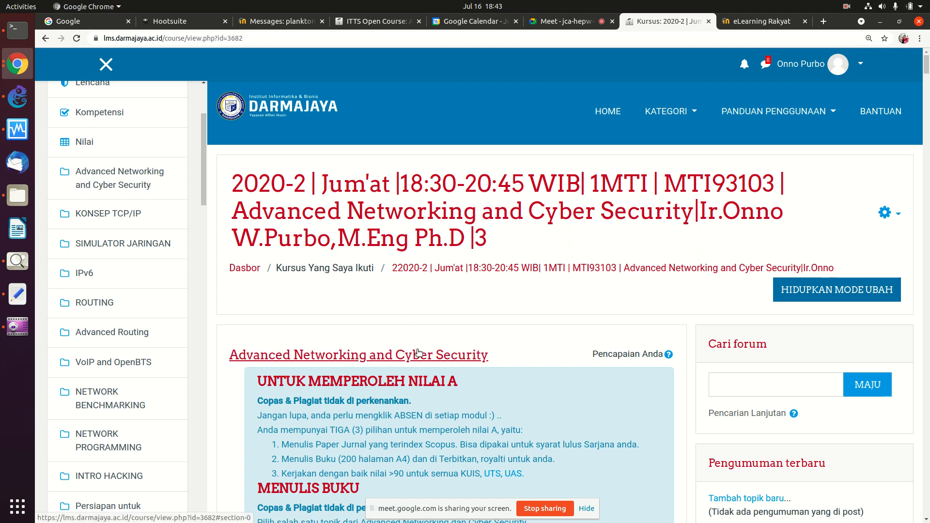
Step: Stop sharing, go to the Meet call and admit the two waiting participants
left_click(549, 510)
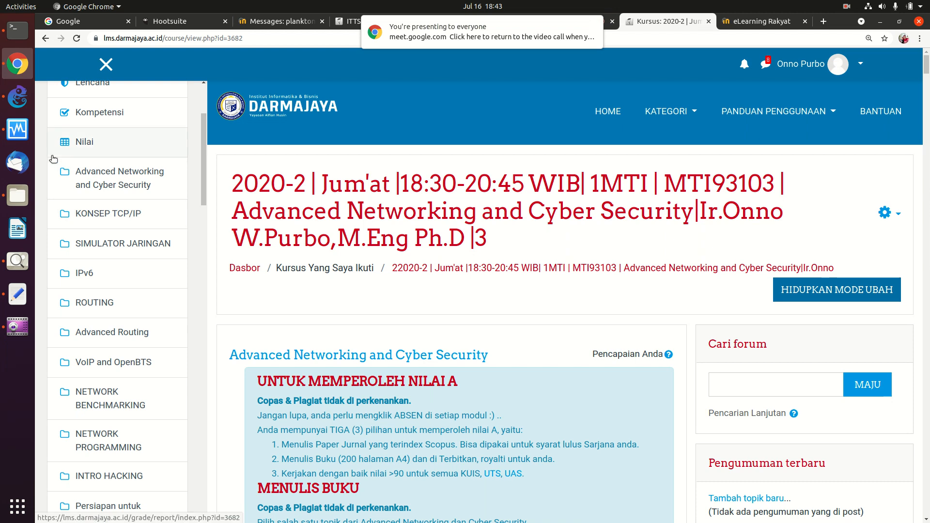
mouse_move(559, 31)
left_click(594, 28)
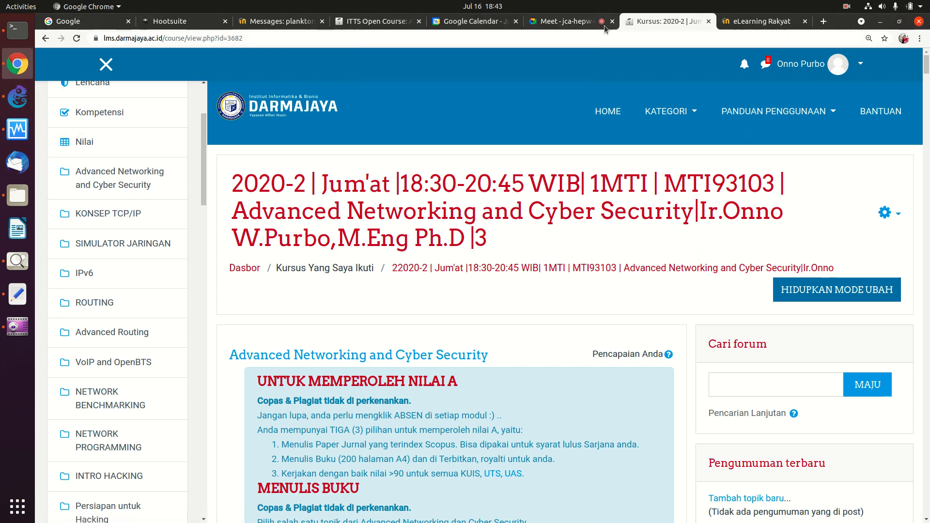
left_click(571, 22)
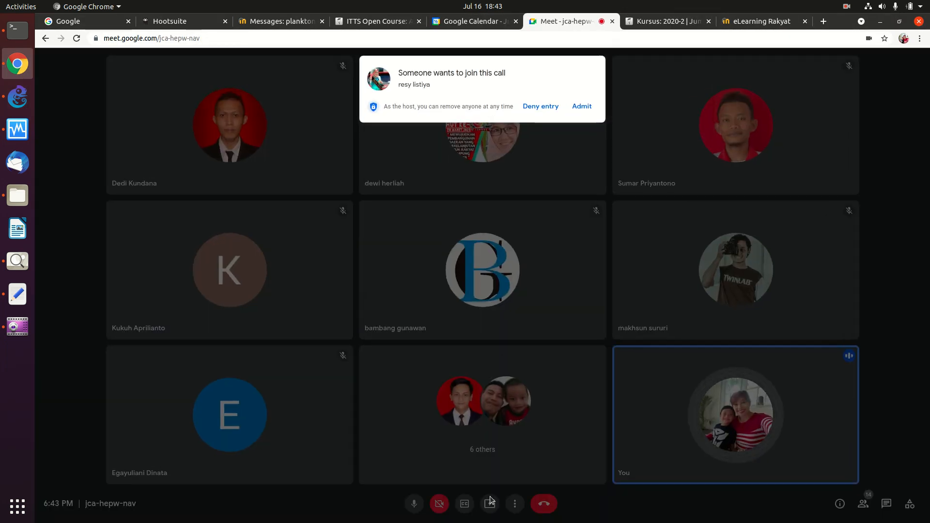
left_click(578, 108)
left_click(578, 108)
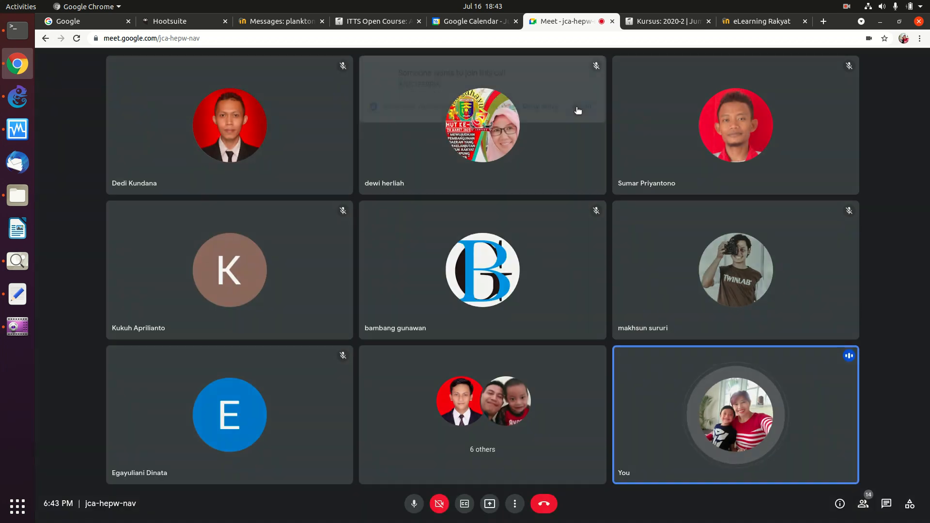
Step: Present your entire screen to the call again
left_click(489, 505)
left_click(523, 442)
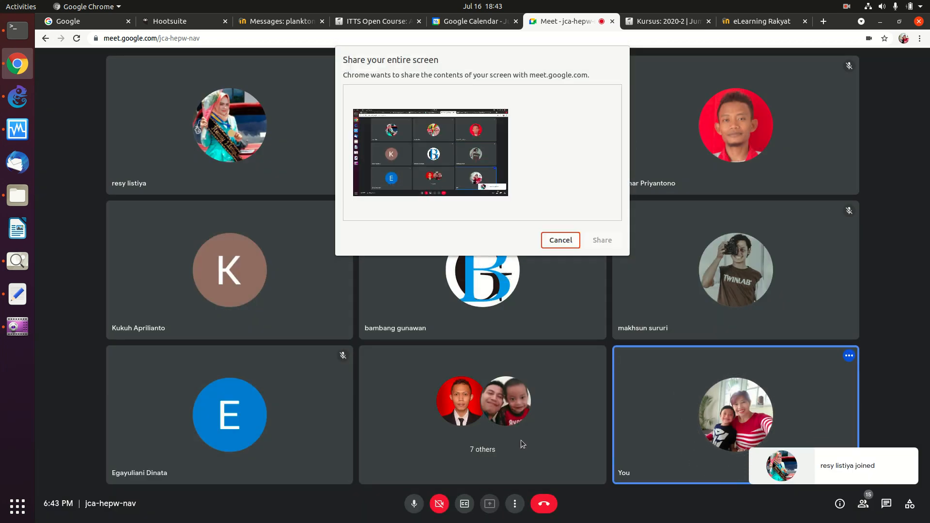
left_click(431, 153)
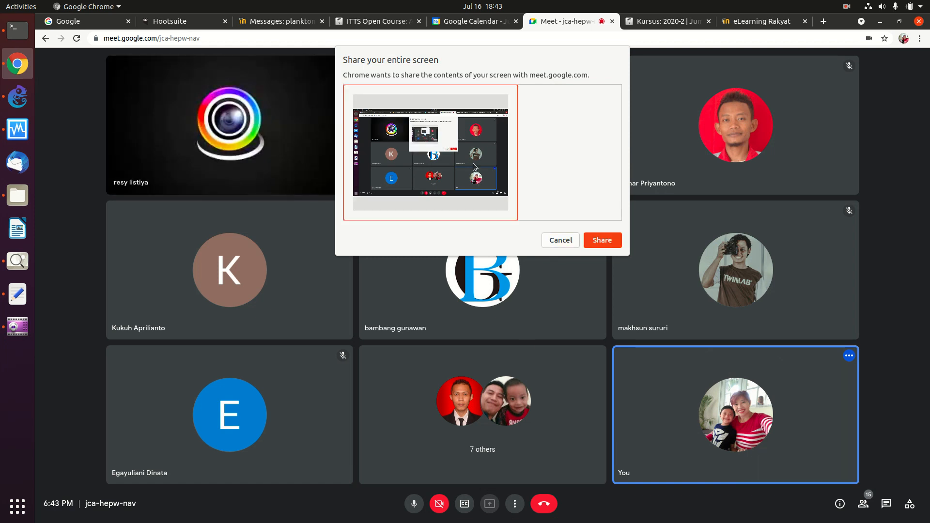
left_click(605, 242)
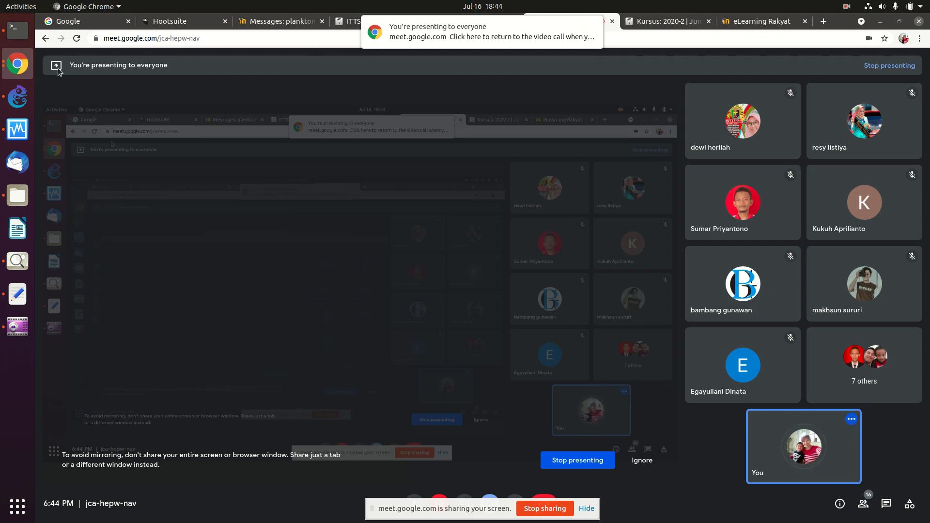
Step: Bring the empty untitled GNS3 project back to the front
left_click(20, 101)
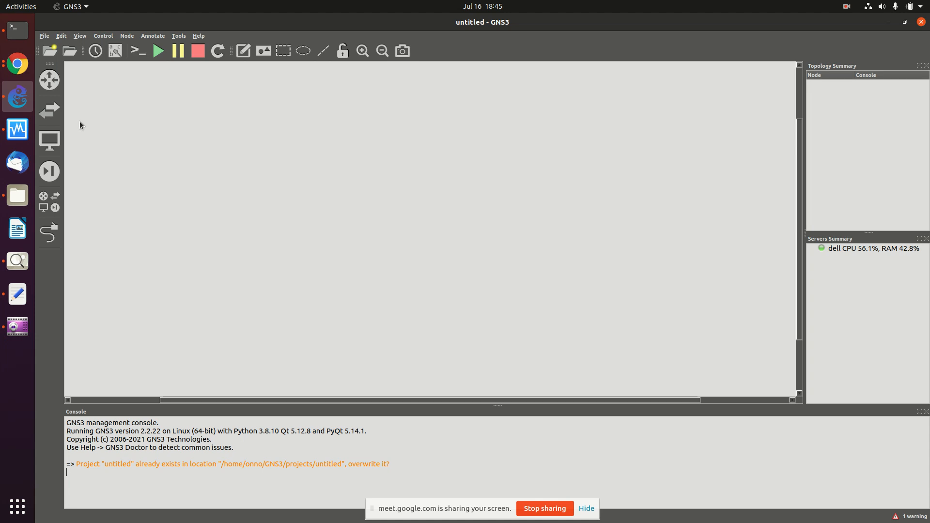
Step: Show GNS3's router templates, then switch to the VirtualBox Manager VM list
left_click(49, 80)
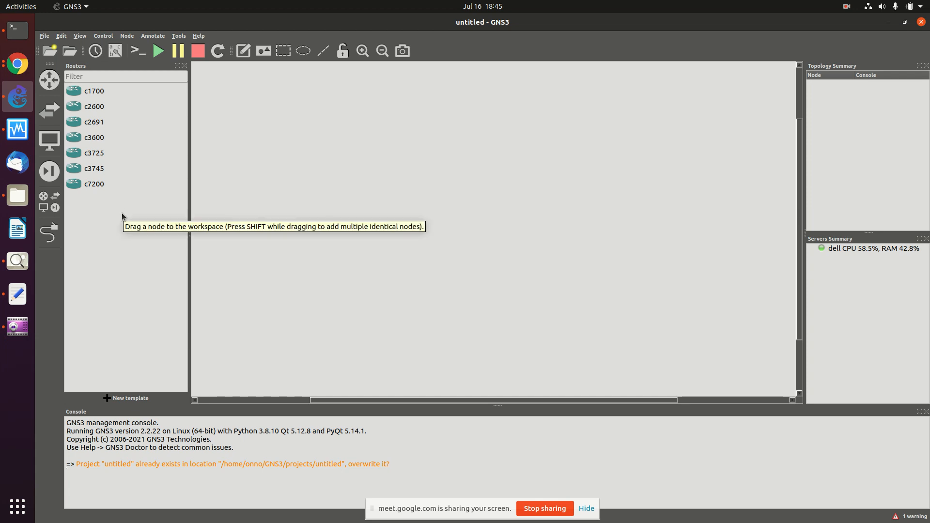
left_click(13, 141)
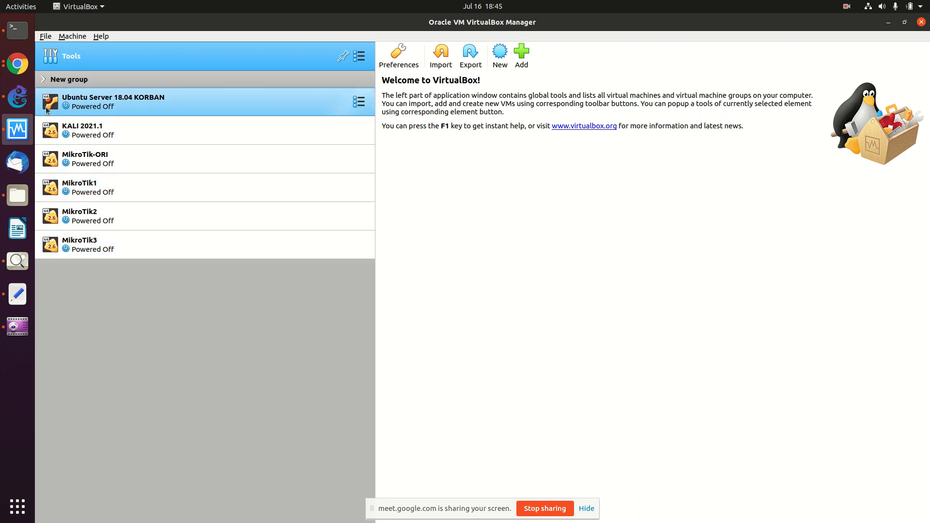
Step: Clone the MikroTik-ORI VM as MikroTik-4 with new MAC addresses for all adapters, then return to GNS3
right_click(82, 159)
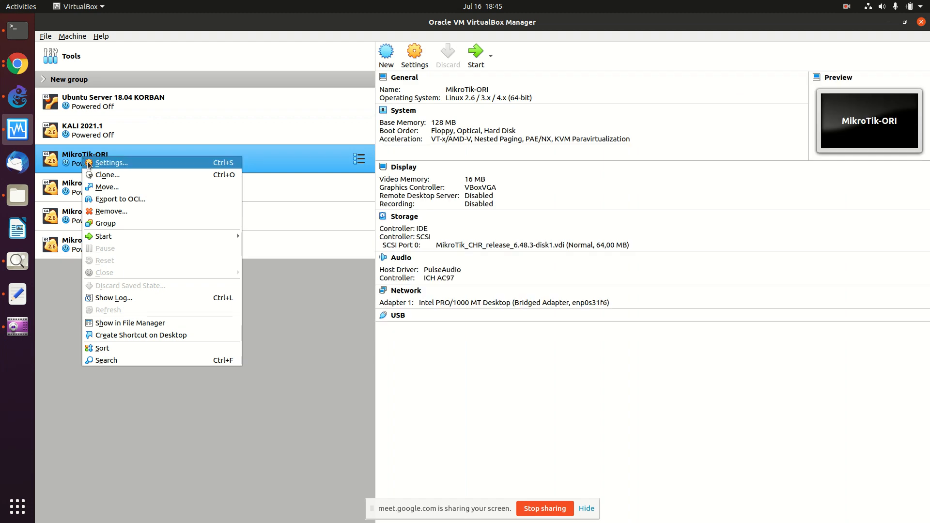
left_click(107, 175)
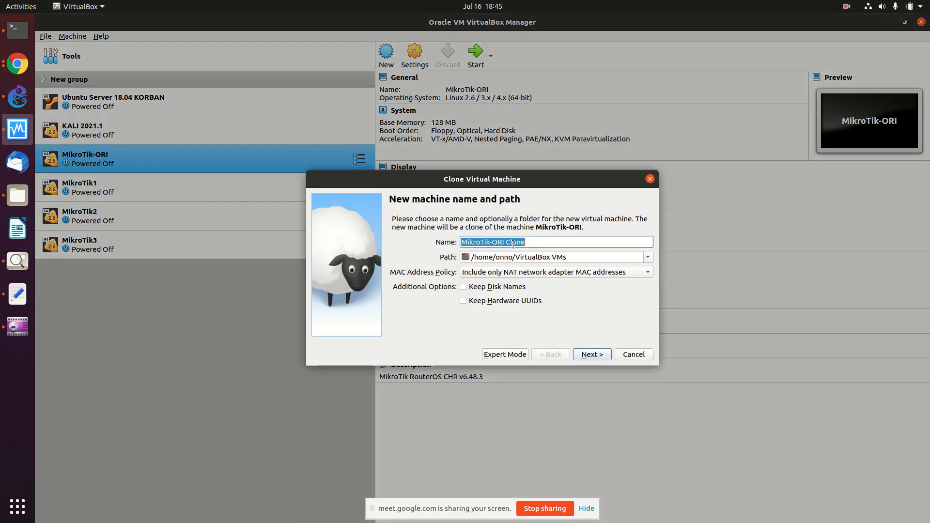
left_click(550, 241)
key("BackSpace")
key("BackSpace")
key("BackSpace")
key("BackSpace")
key("BackSpace")
key("BackSpace")
key("BackSpace")
key("BackSpace")
key("BackSpace")
type("4")
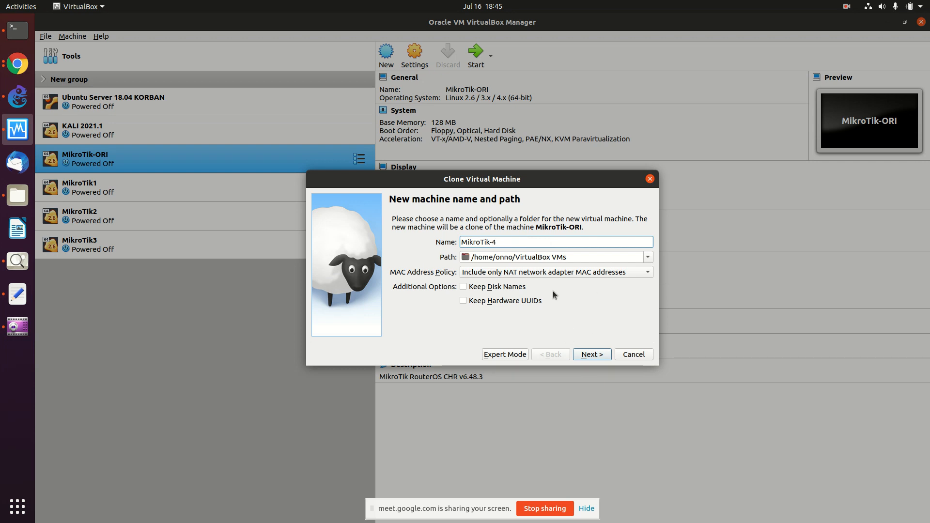
left_click(549, 272)
left_click(548, 286)
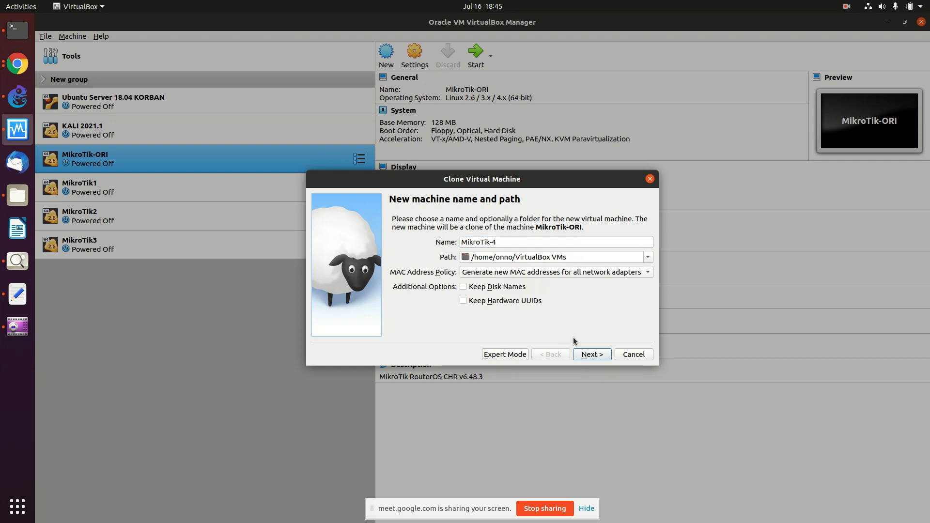
left_click(591, 357)
left_click(591, 356)
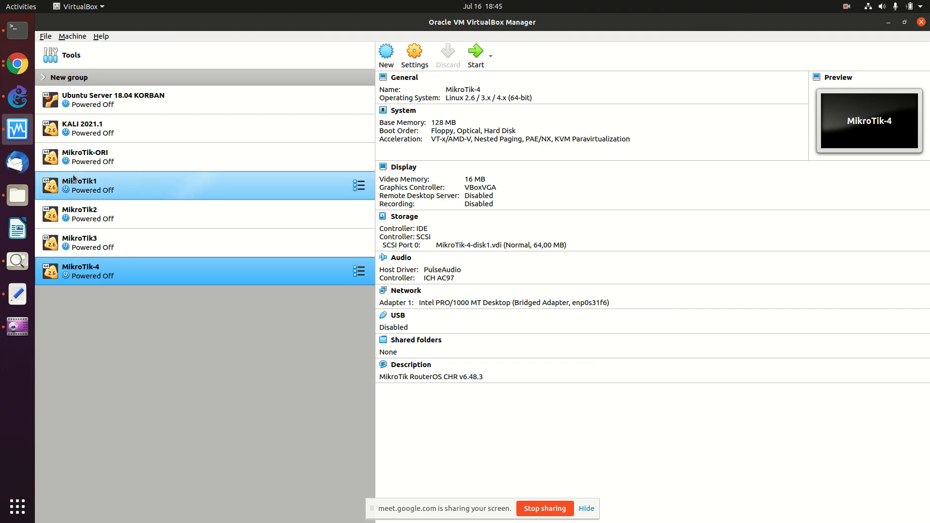
left_click(18, 97)
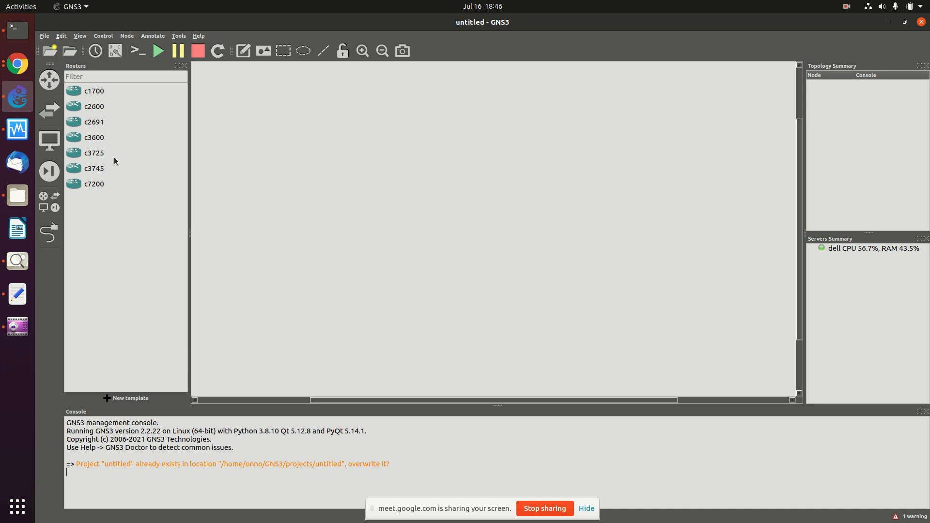
Step: Review the VirtualBox VM templates in Preferences, then list the end devices showing MikroTik1–3
left_click(62, 37)
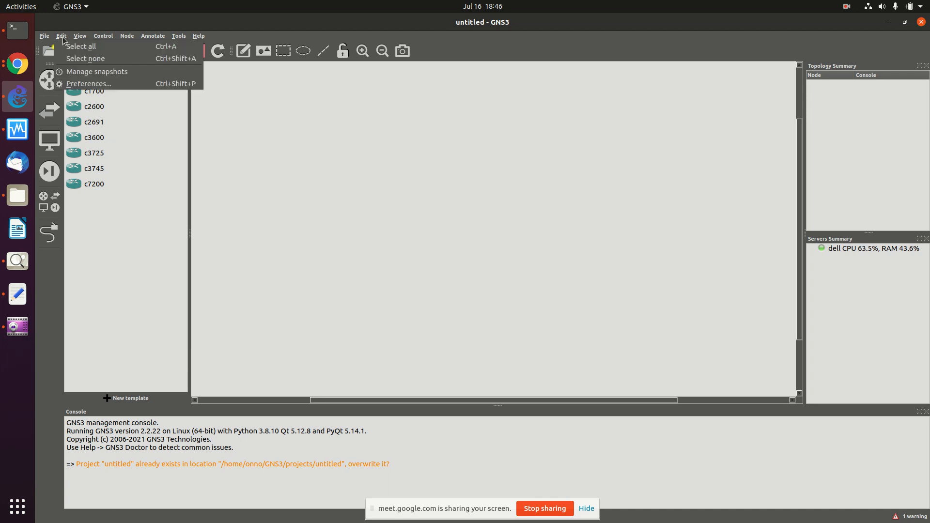
left_click(86, 88)
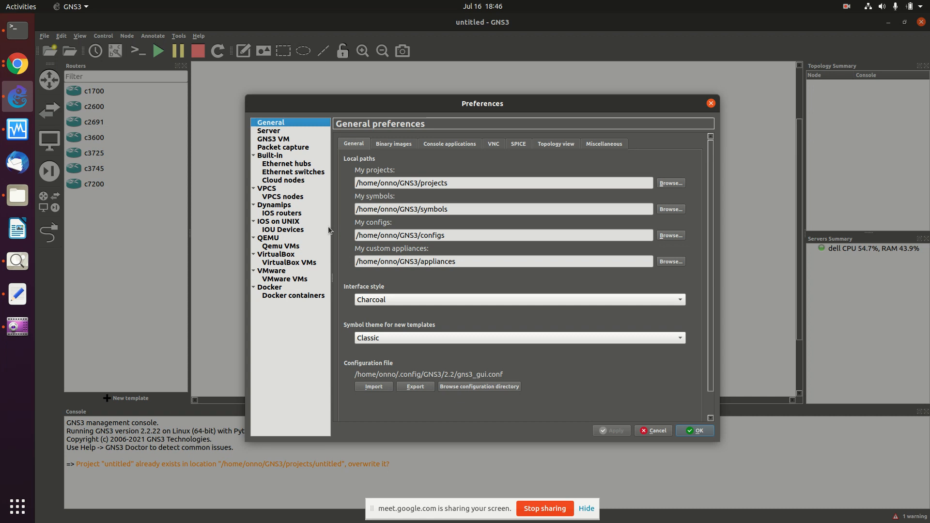
left_click(283, 264)
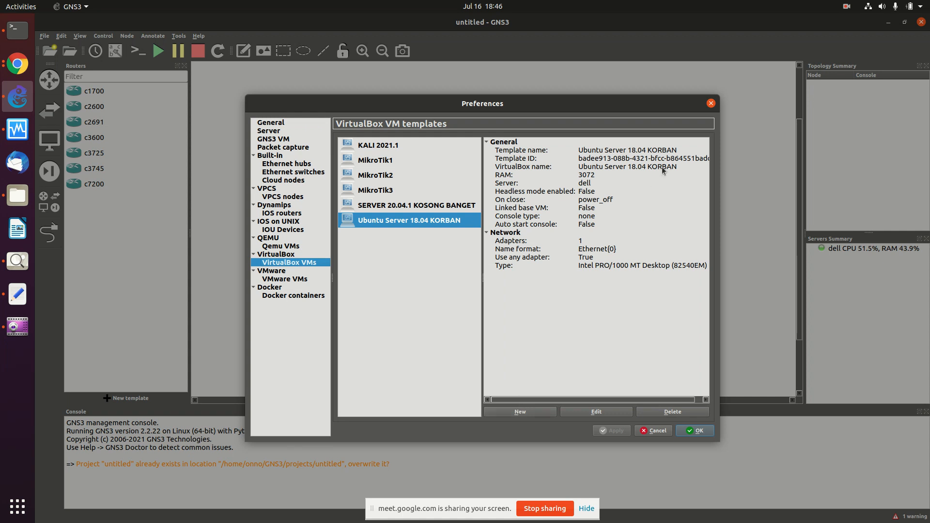
left_click(712, 104)
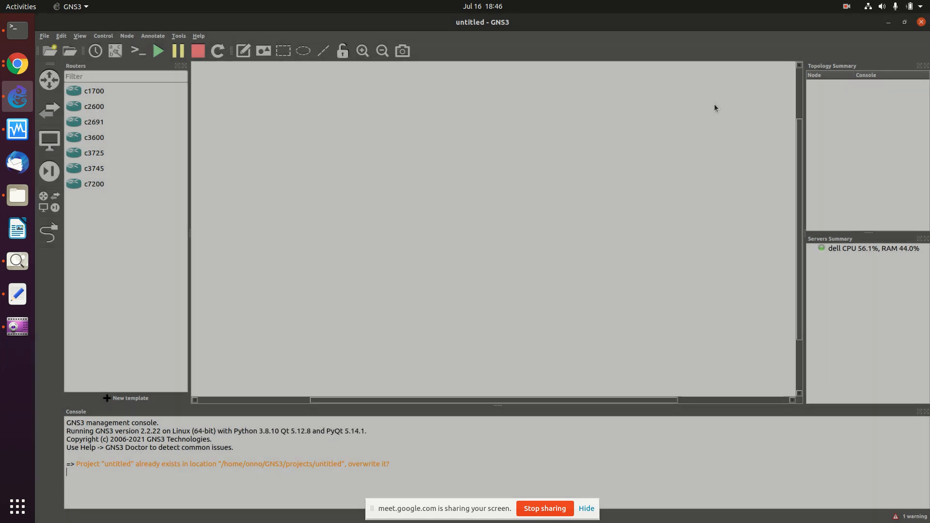
left_click(54, 144)
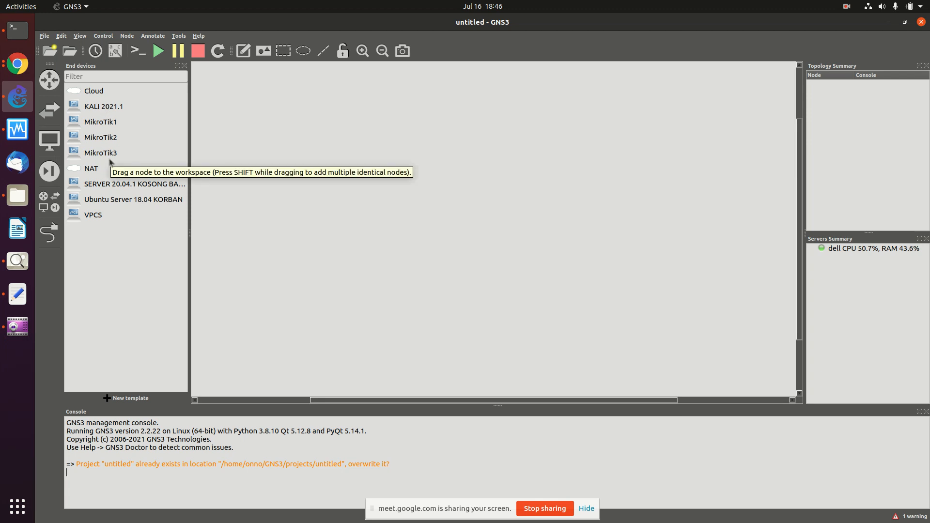
Step: Set the MikroTik1 template's category to Routers and its console type to telnet
left_click(106, 125)
right_click(107, 125)
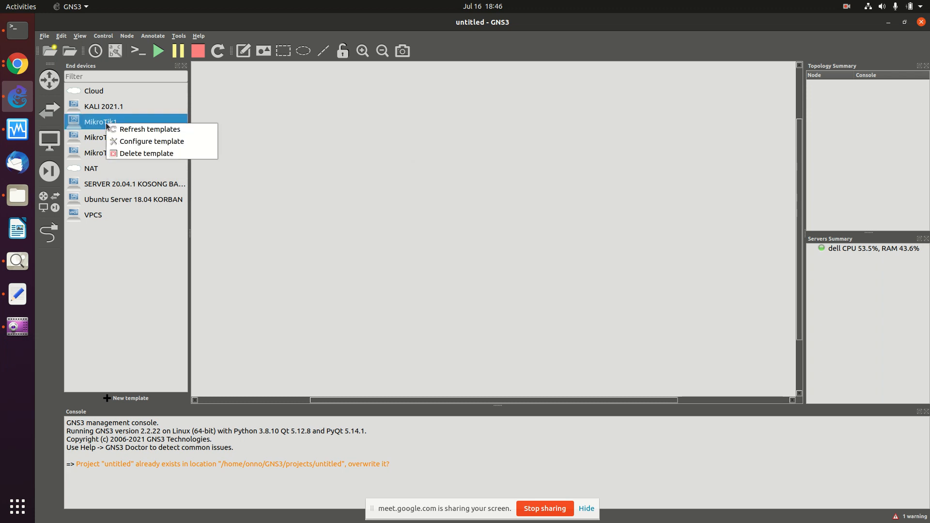
left_click(143, 142)
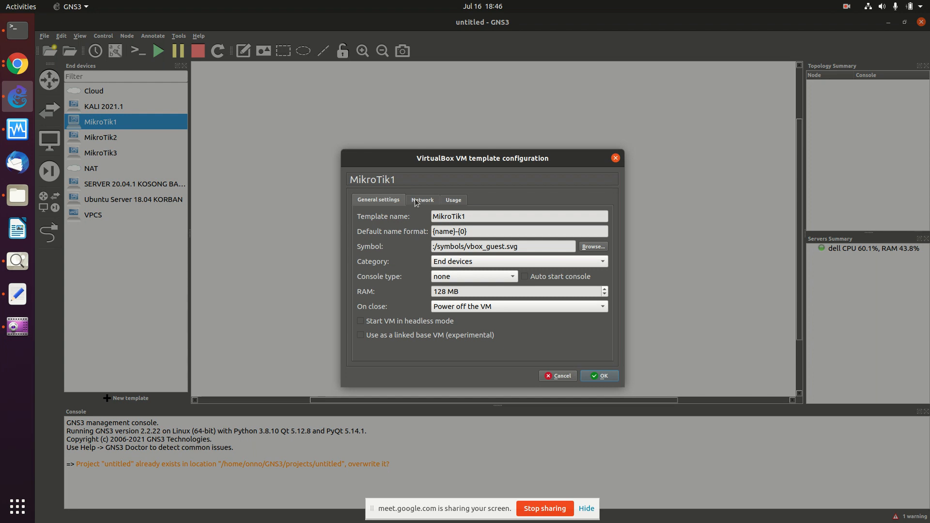
left_click(479, 262)
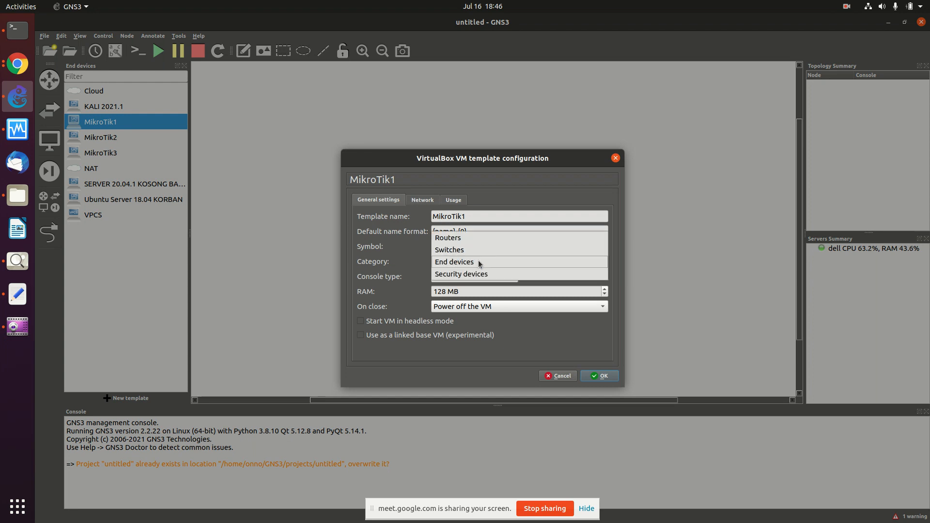
left_click(464, 238)
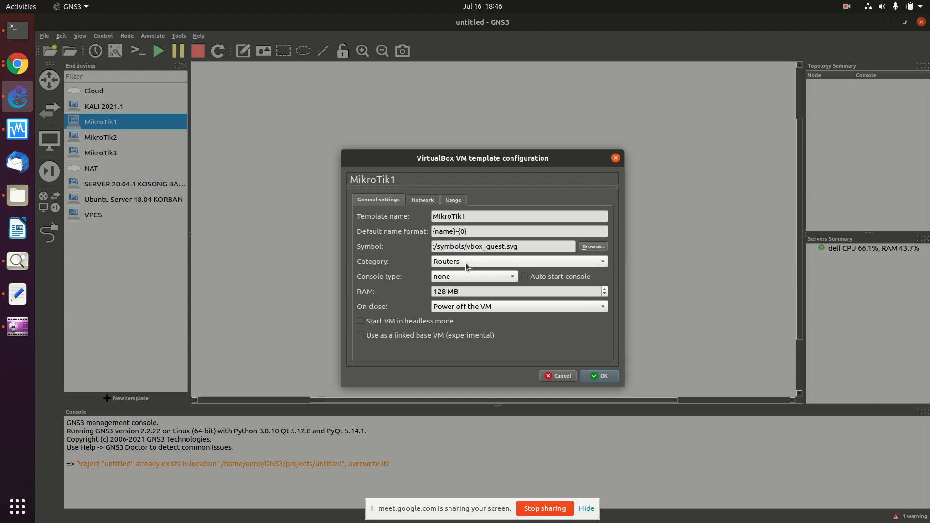
left_click(470, 277)
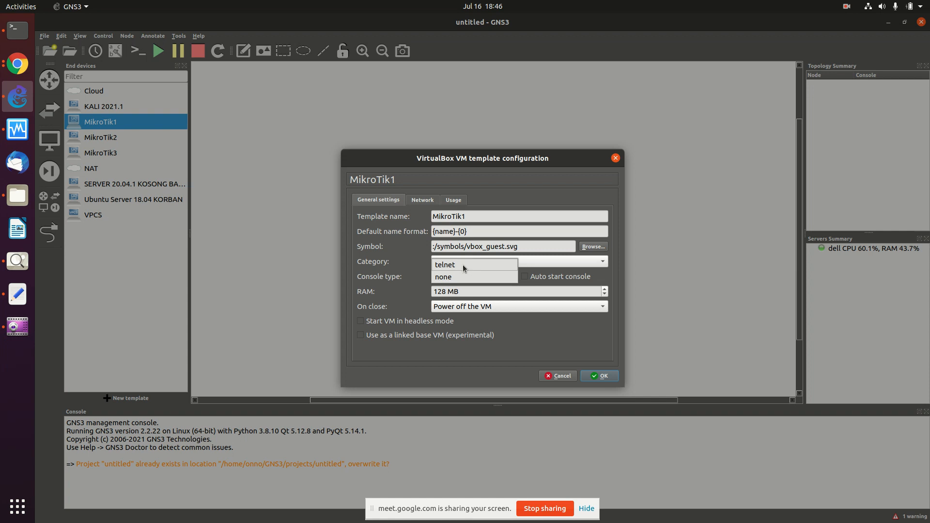
left_click(464, 268)
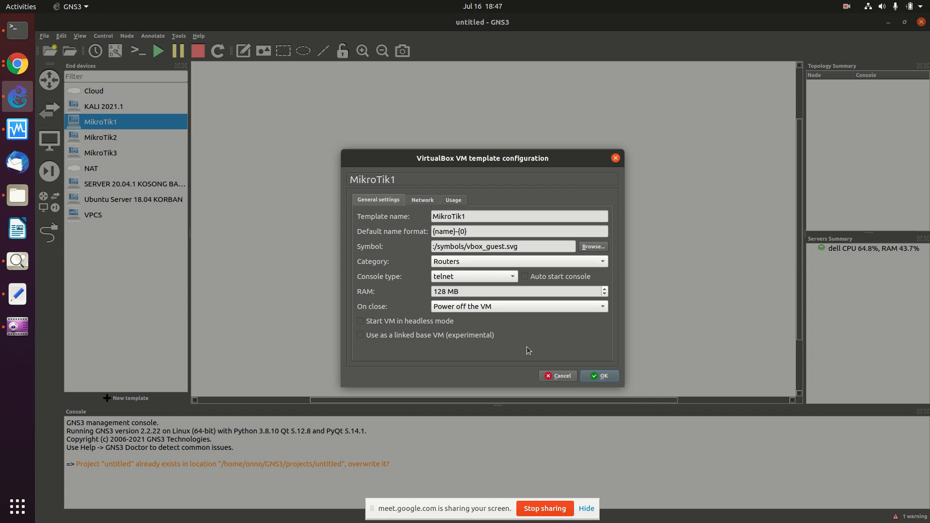
left_click(422, 200)
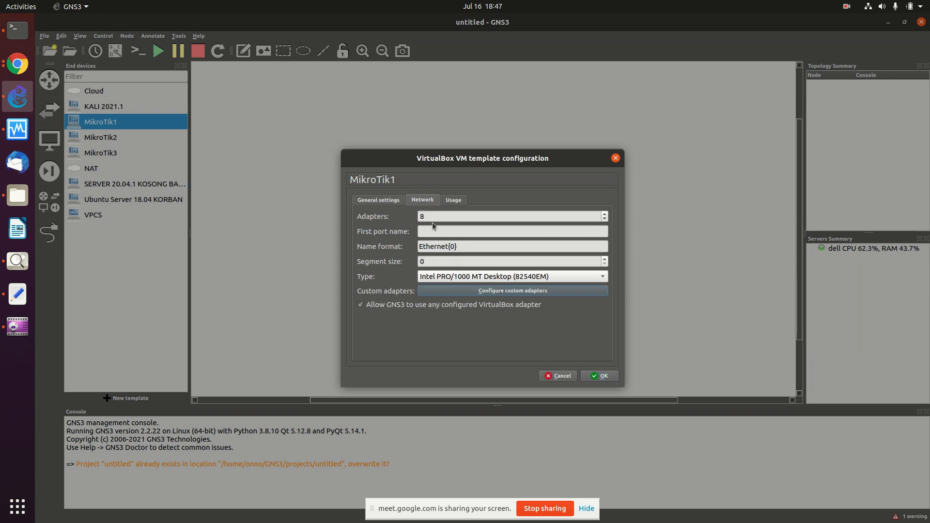
left_click(590, 377)
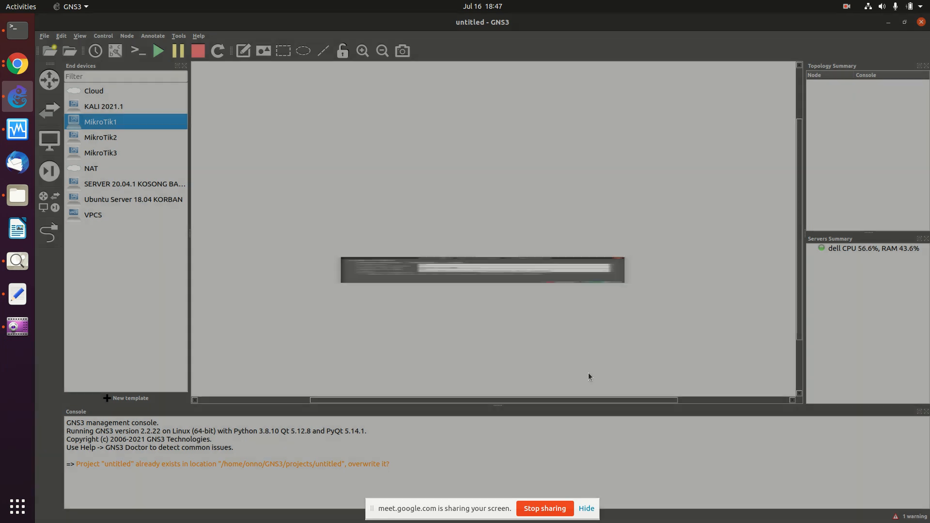
Step: Set the MikroTik2 template's category to Routers and its console type to telnet
right_click(90, 127)
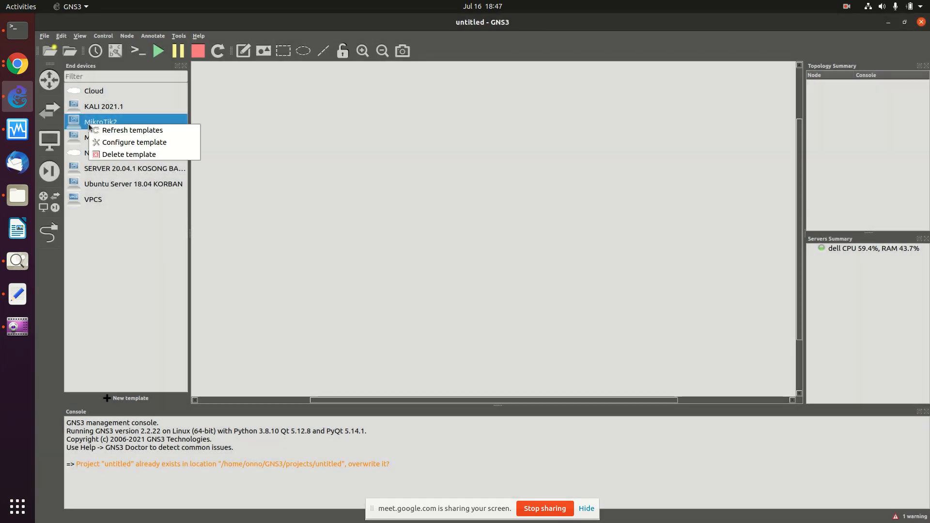
left_click(112, 142)
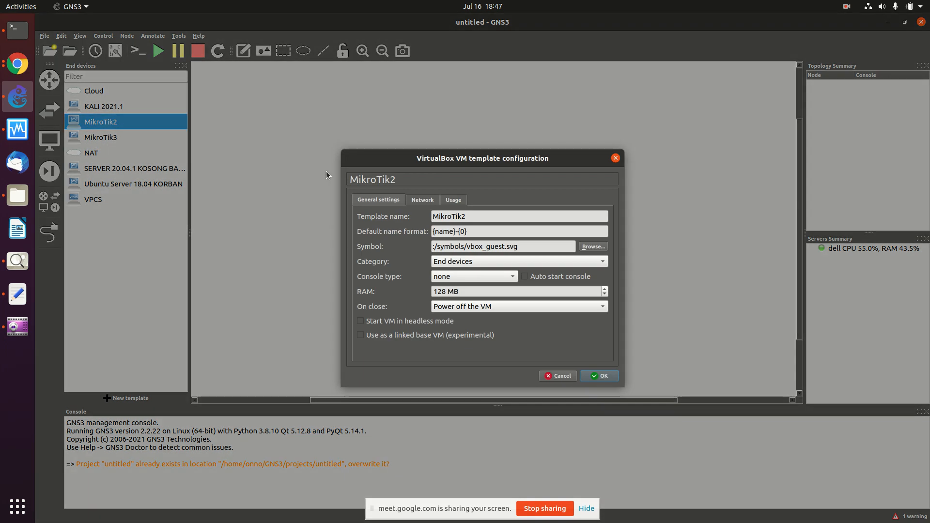
left_click(473, 263)
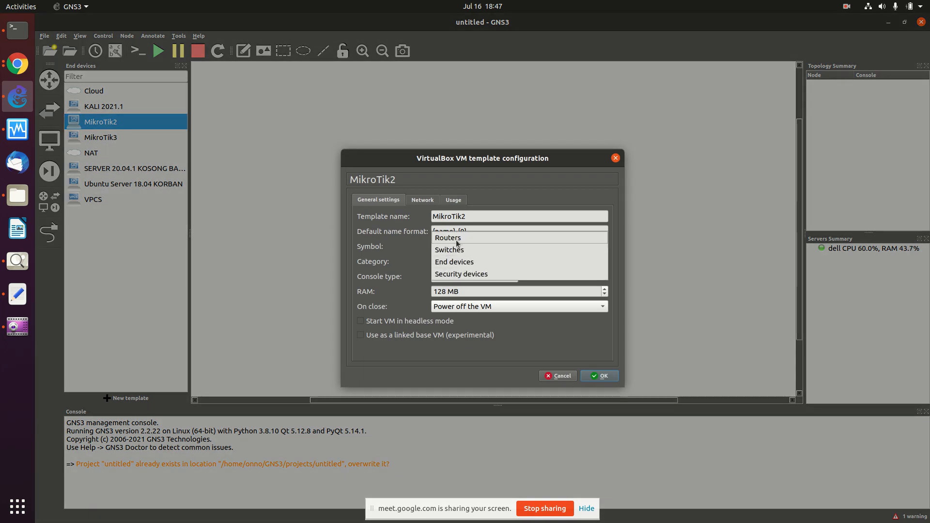
left_click(456, 238)
left_click(454, 278)
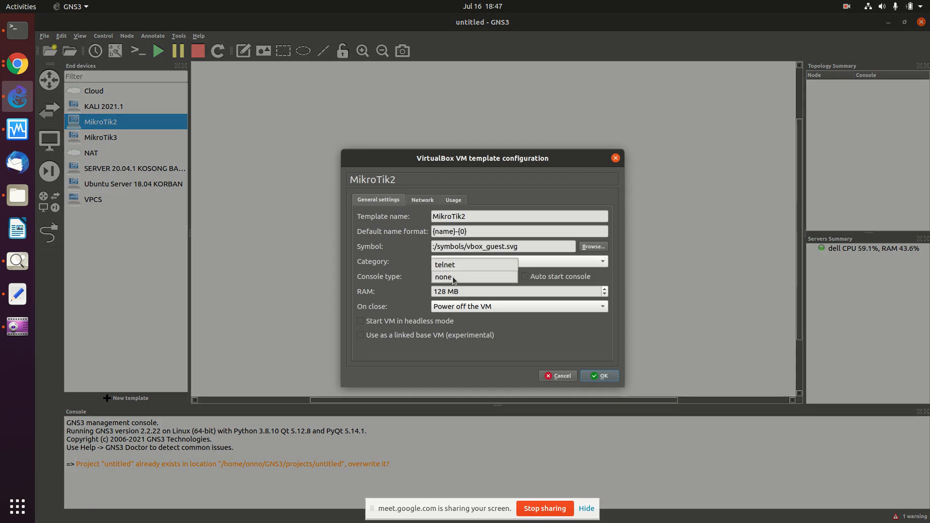
left_click(454, 265)
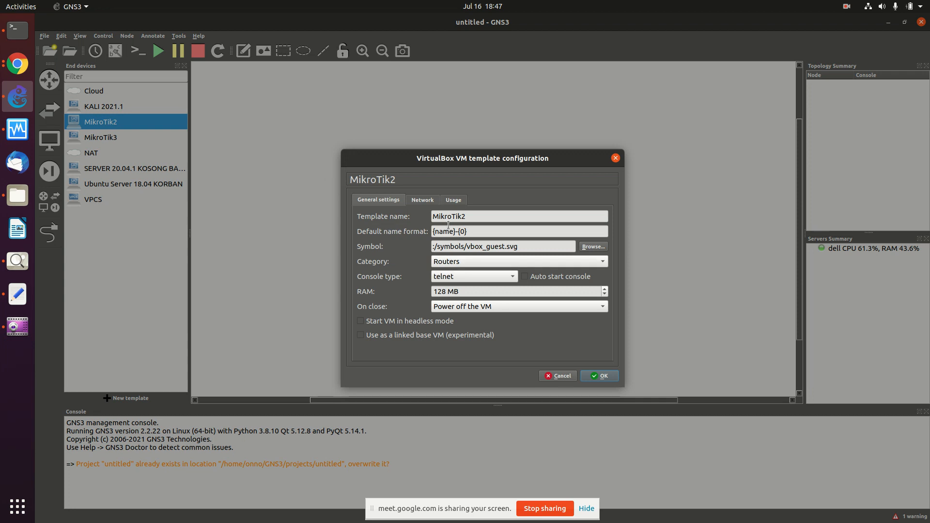
left_click(422, 201)
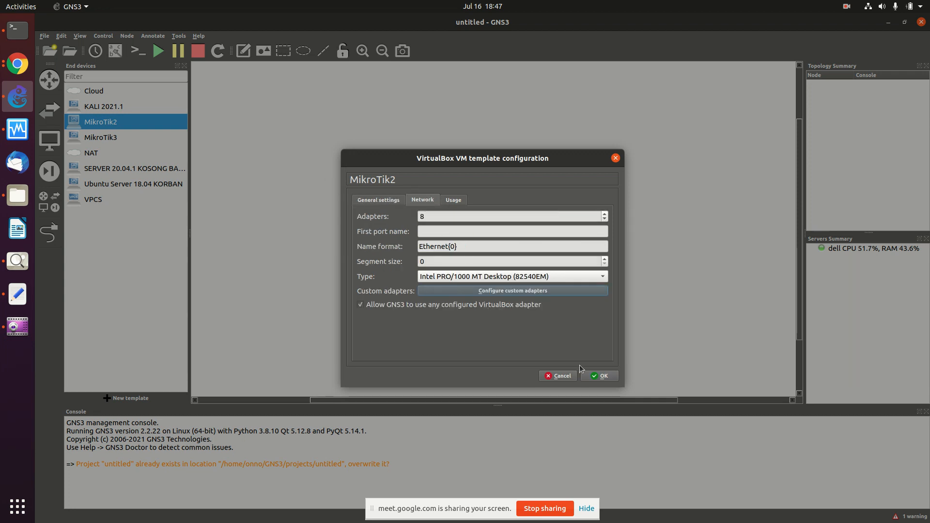
left_click(595, 380)
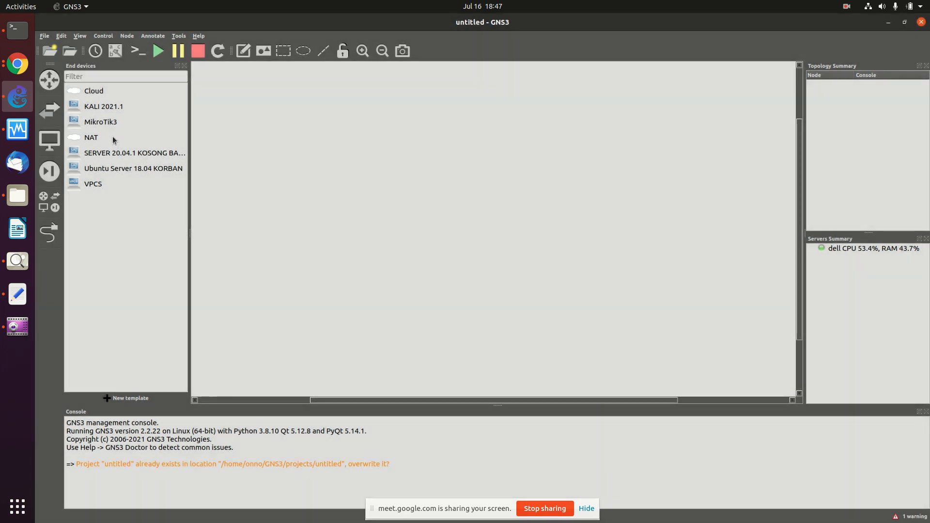
Step: Set the MikroTik3 template's category to Routers and its console type to telnet
right_click(101, 125)
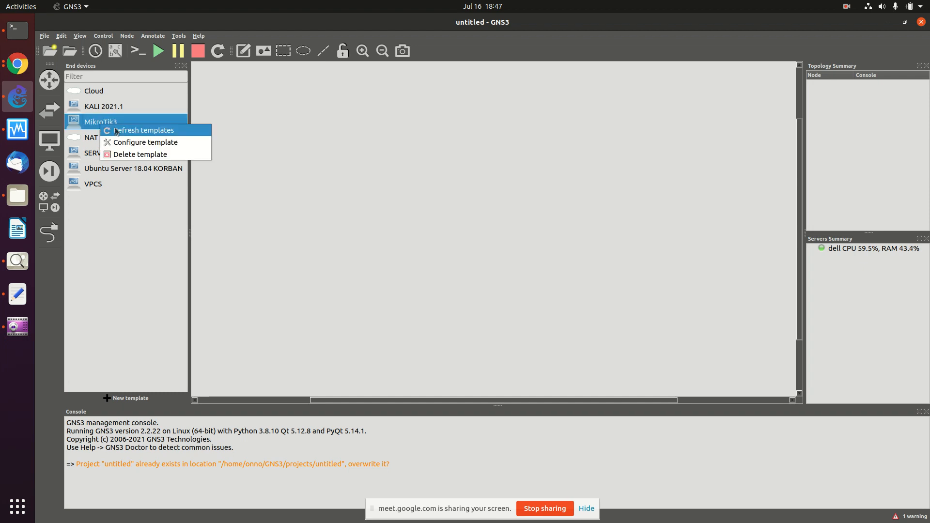
left_click(140, 142)
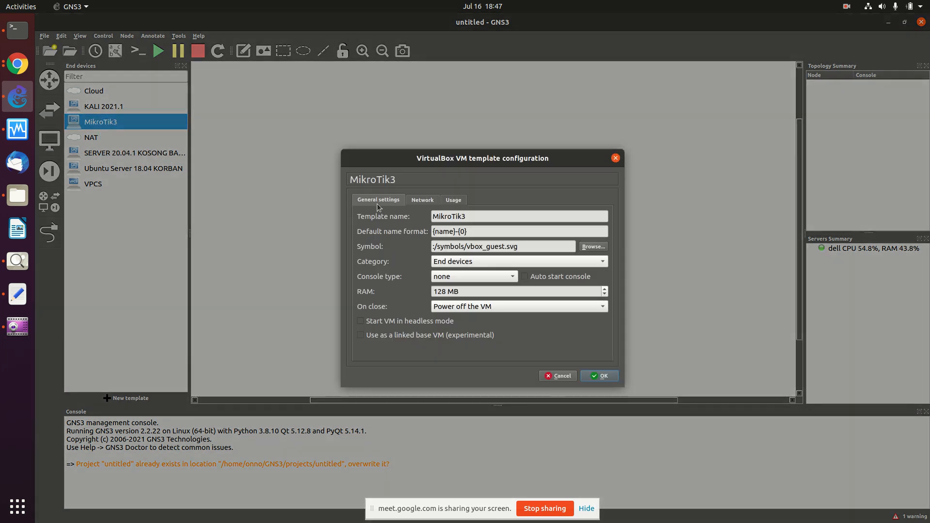
left_click(457, 262)
left_click(463, 237)
left_click(468, 278)
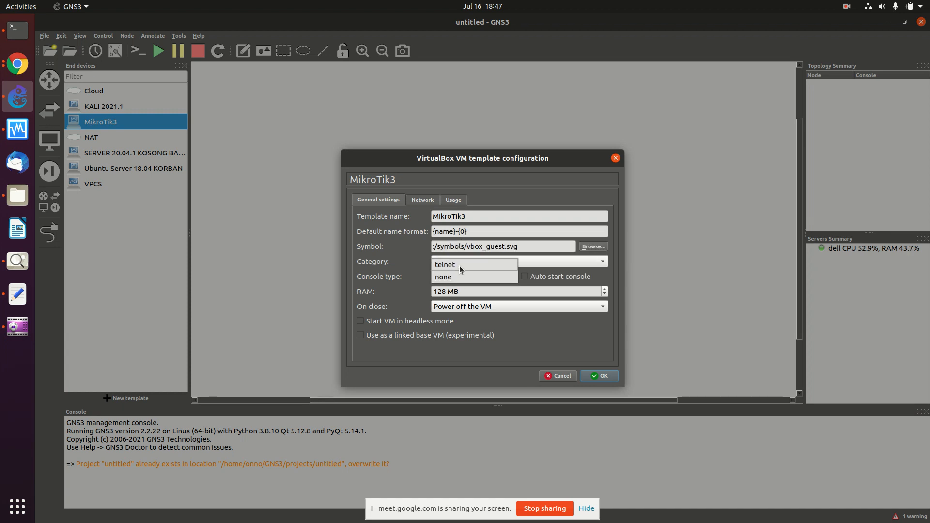
left_click(460, 264)
left_click(422, 200)
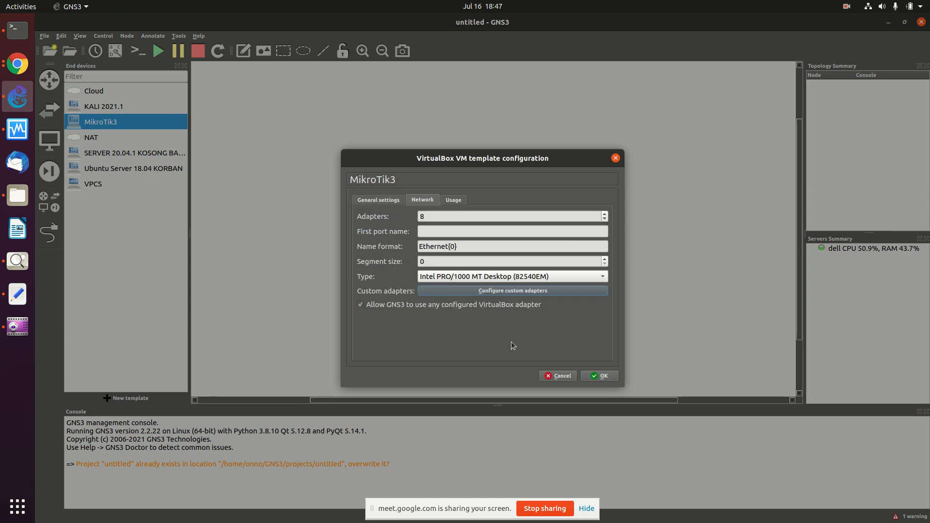
left_click(585, 376)
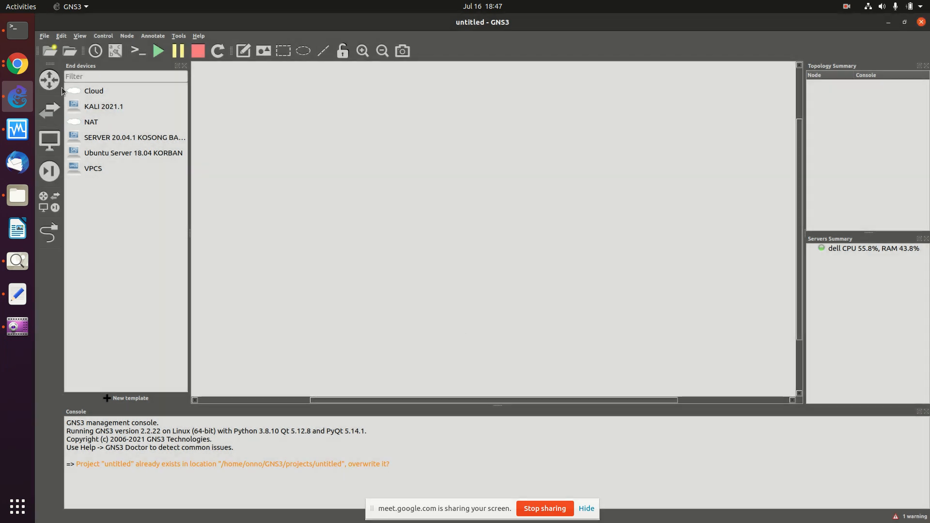
Step: In Preferences > VirtualBox VMs, create a new template from the MikroTik-4 virtual machine
left_click(49, 79)
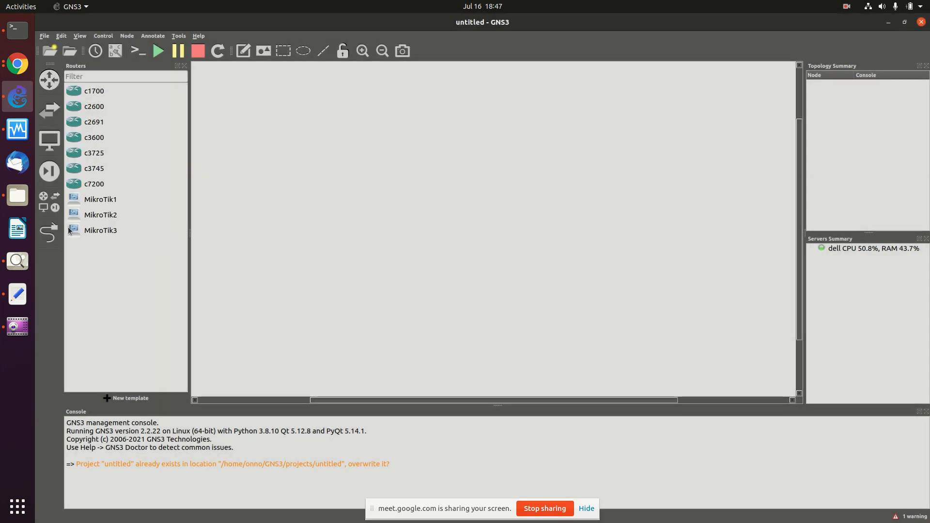
left_click(66, 37)
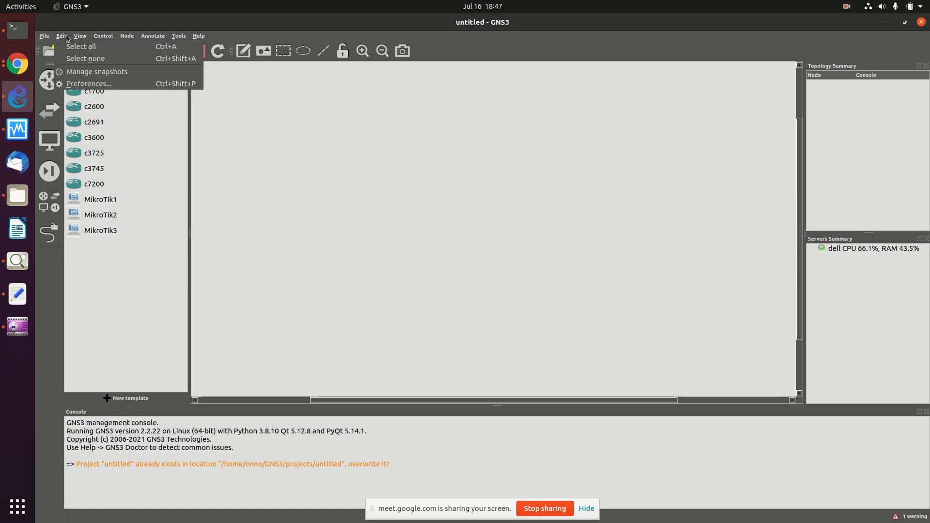
left_click(85, 86)
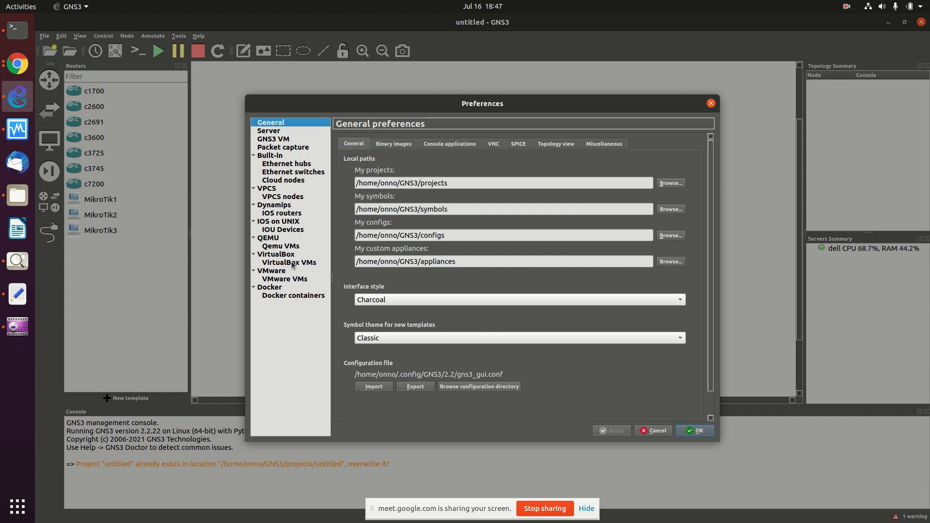
left_click(293, 263)
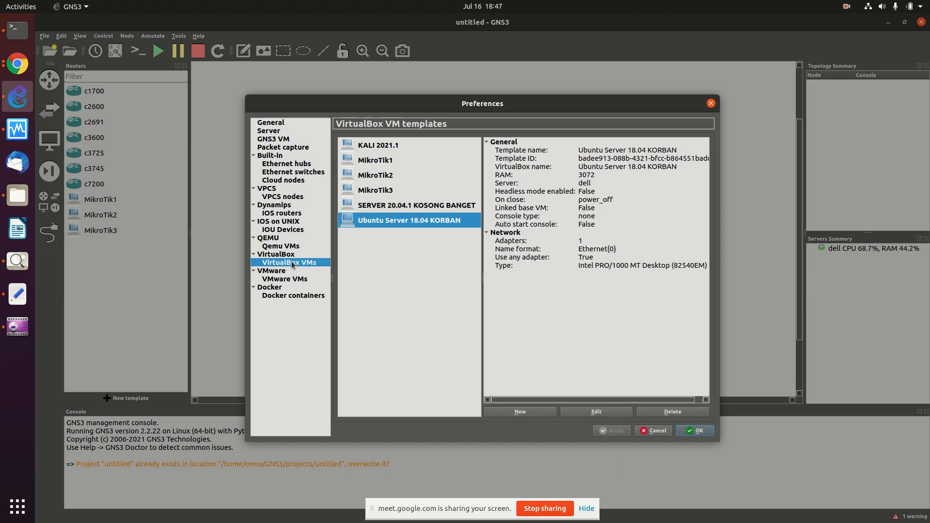
left_click(535, 413)
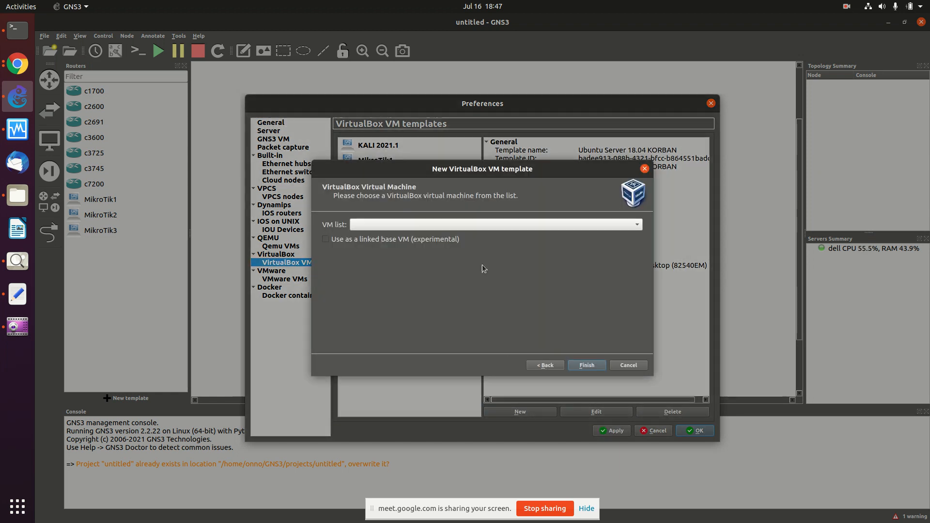
left_click(511, 225)
left_click(461, 239)
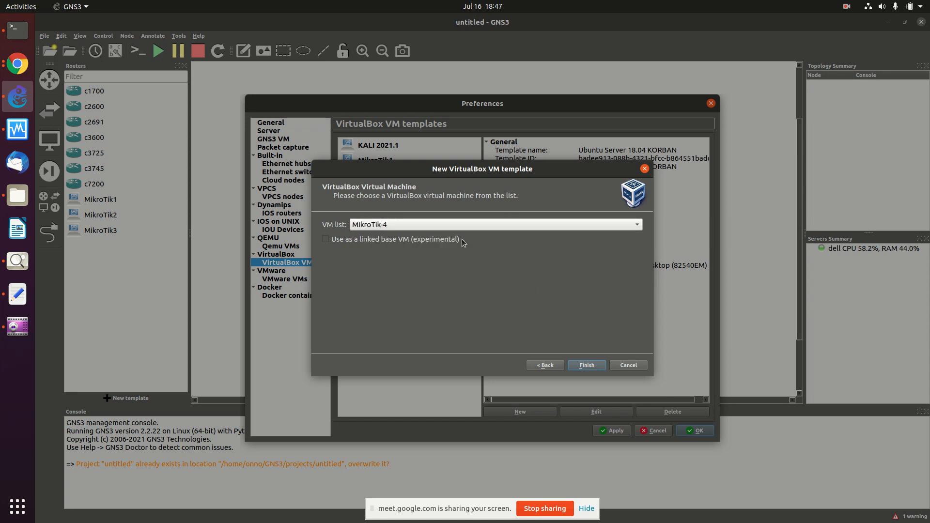
Step: Finish the MikroTik-4 template and set its category to Routers with a telnet console
left_click(586, 365)
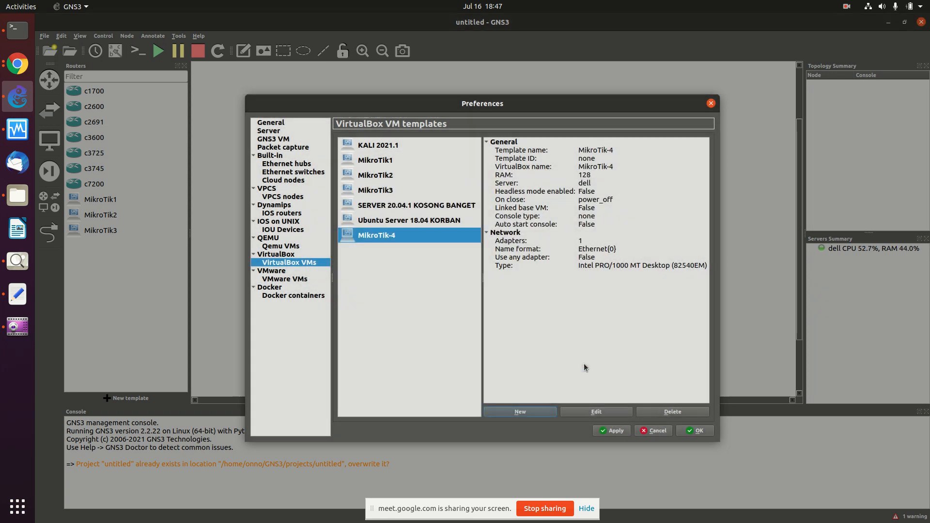
left_click(601, 412)
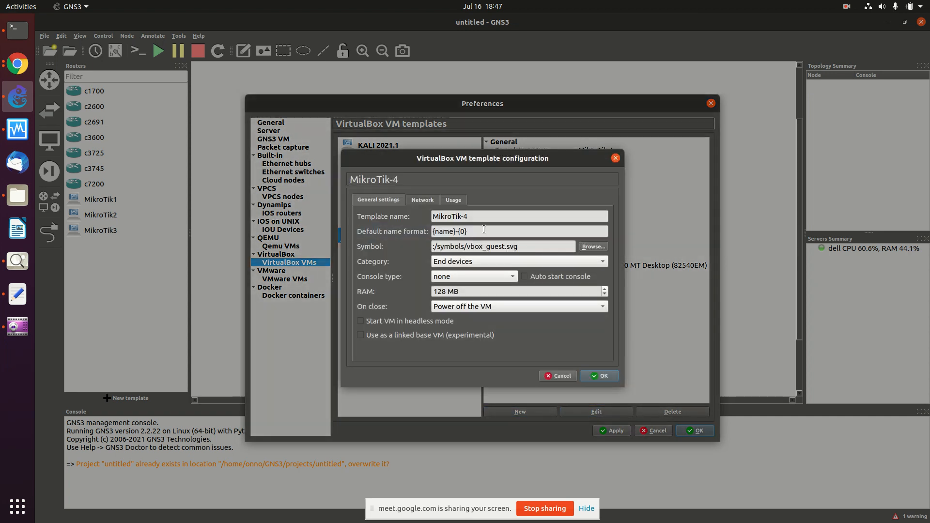
left_click(482, 262)
left_click(468, 241)
left_click(461, 277)
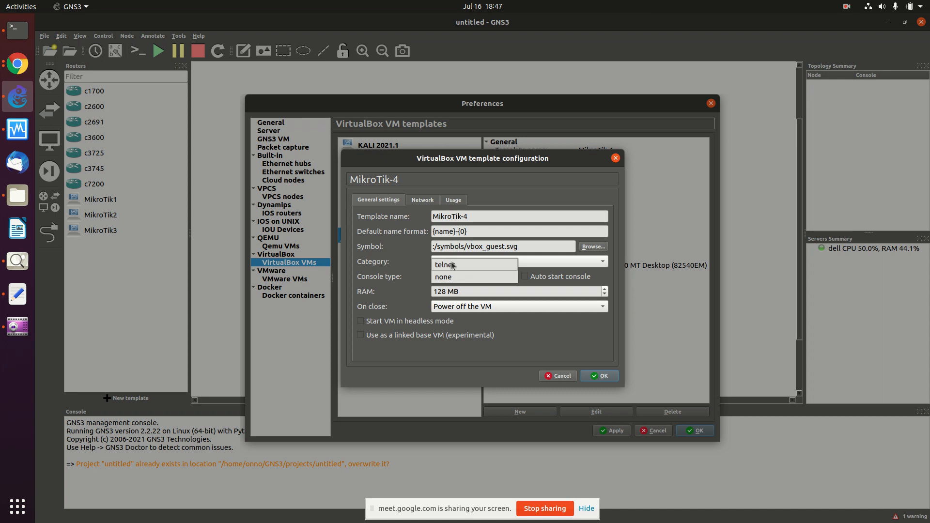
left_click(453, 265)
Step: Let MikroTik-4 use any configured VirtualBox adapter, then apply and close Preferences
left_click(427, 200)
left_click(427, 216)
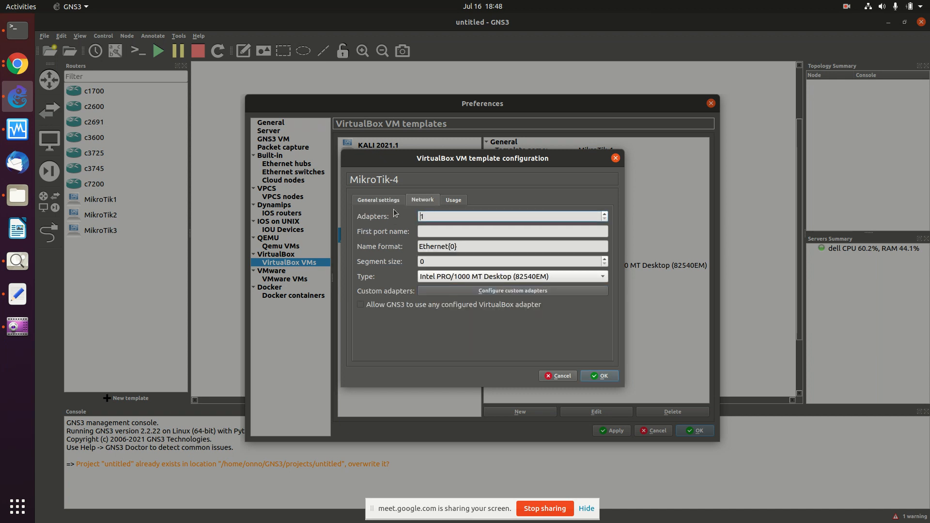
left_click(364, 306)
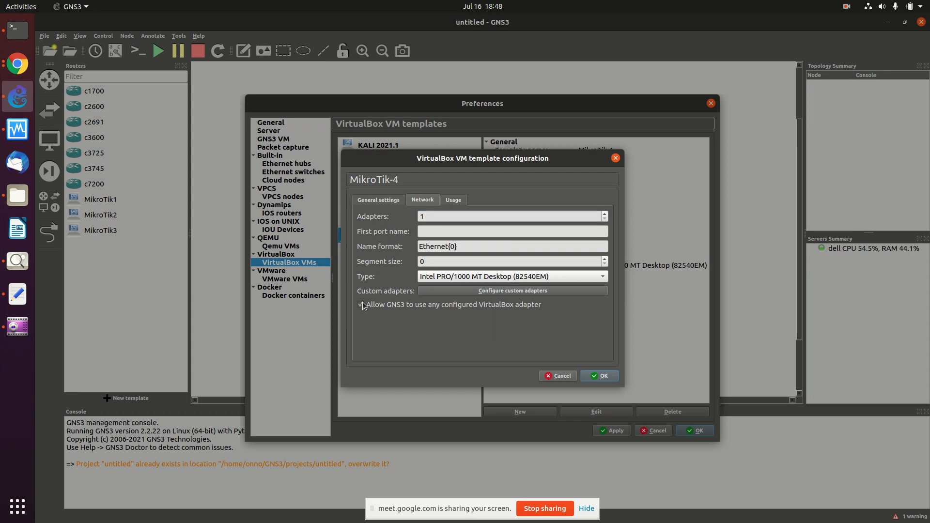
left_click(601, 377)
left_click(613, 430)
left_click(703, 430)
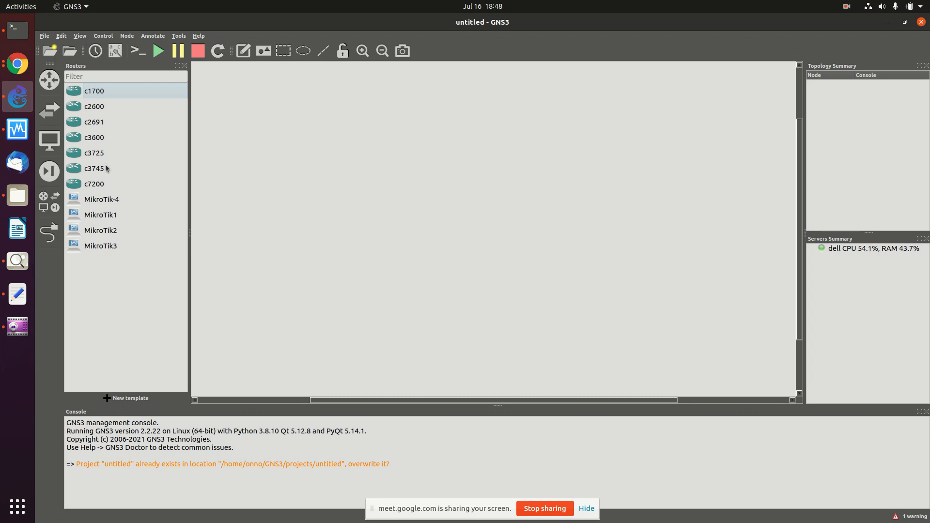
Step: Admit the waiting participant into the Meet call and open a new Chrome tab
left_click(19, 64)
left_click(21, 66)
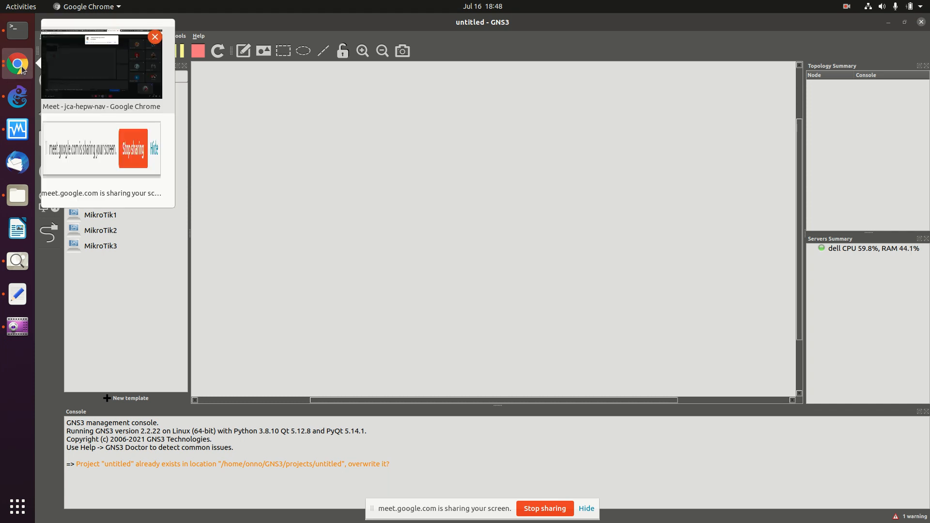
left_click(134, 89)
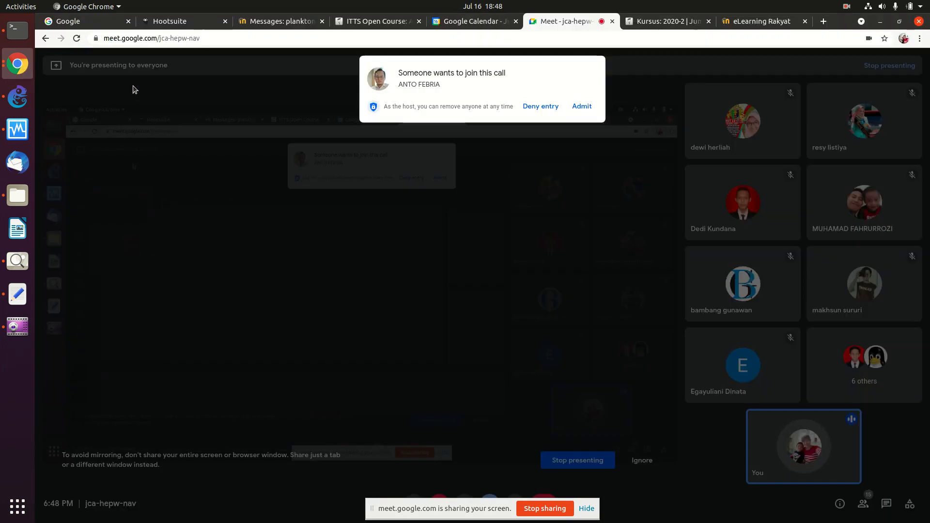
left_click(578, 106)
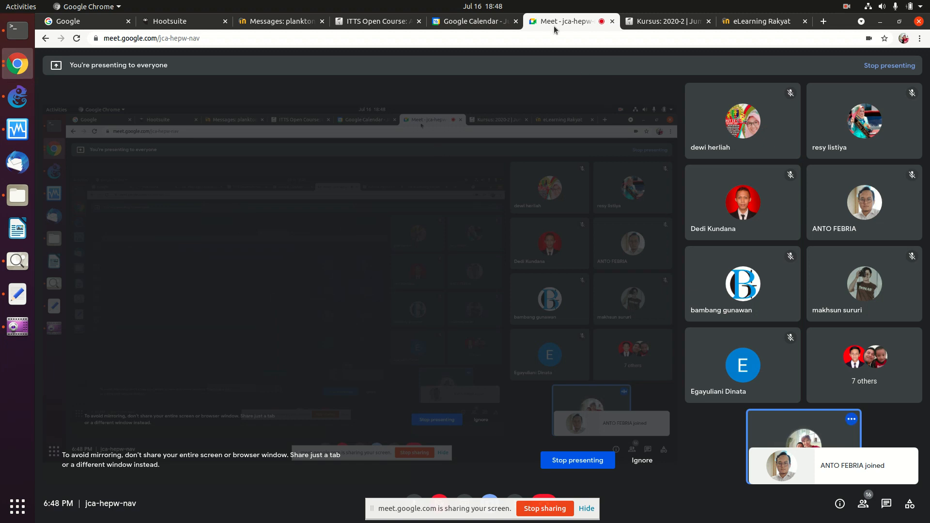
left_click(823, 22)
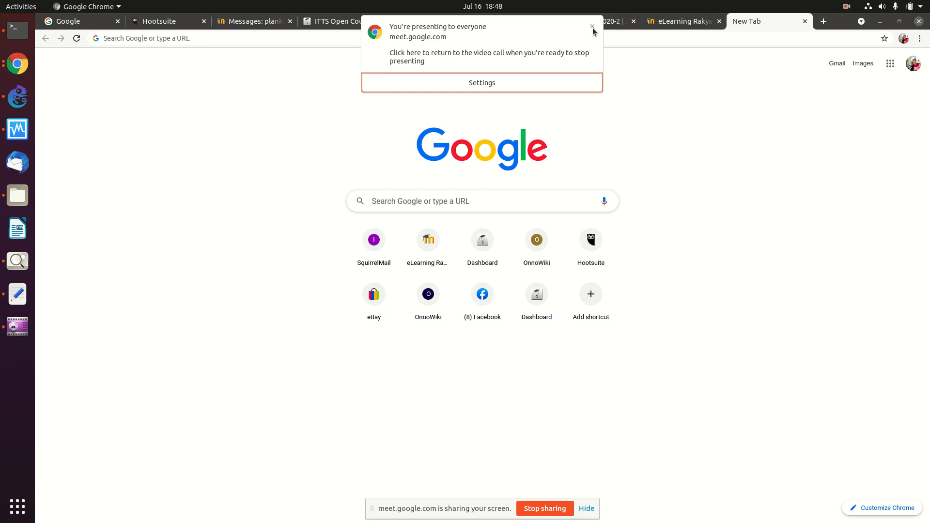
Step: Load the OnnoWiki main page in the new tab and zoom in
left_click(592, 27)
left_click(458, 39)
type("onno")
key("Return")
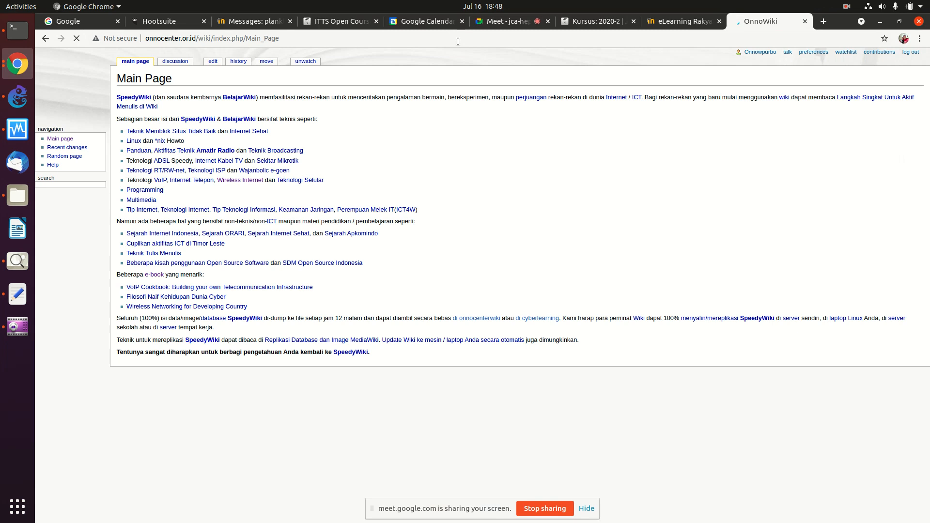
key("ctrl+plus")
key("ctrl+plus")
key("ctrl+plus")
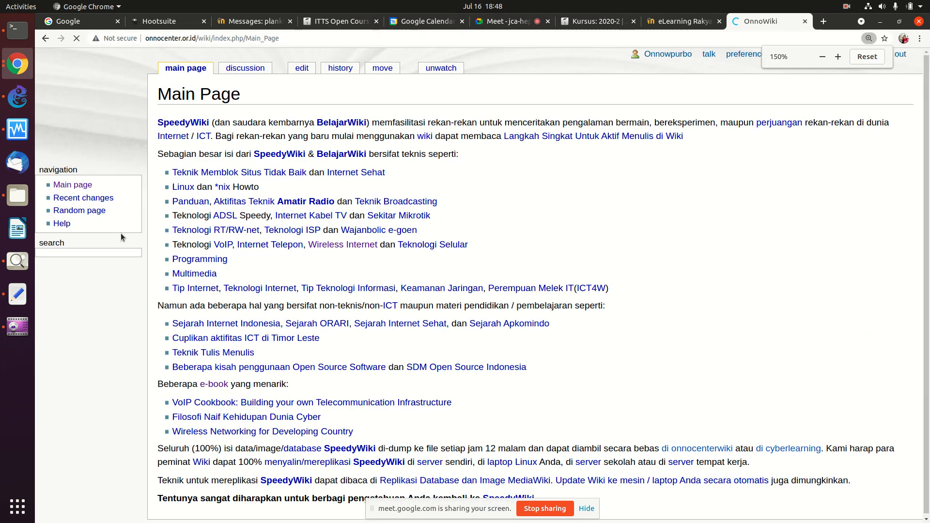
Step: Search the wiki for 'TCP/IP' and open the TCP/IP: Advanced Routing page
left_click(110, 256)
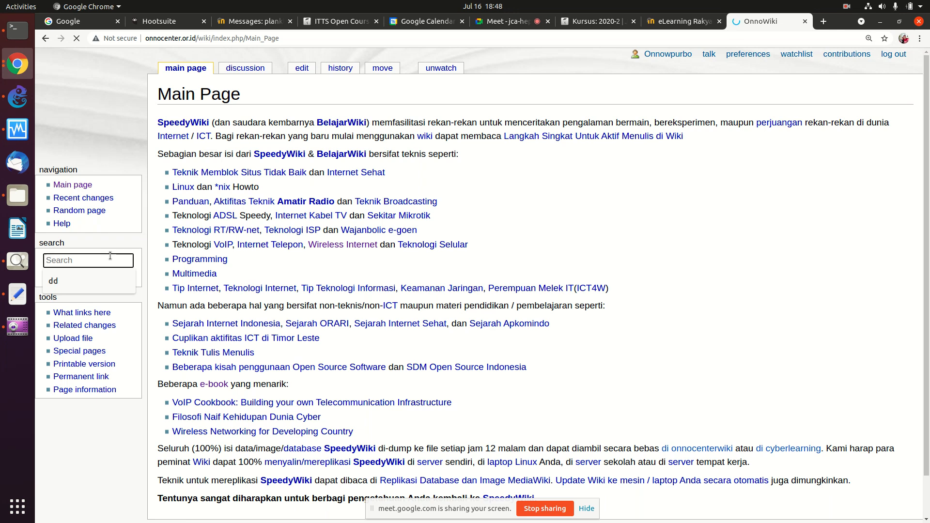
type("GTC")
key("BackSpace")
key("BackSpace")
type("TCP/IP")
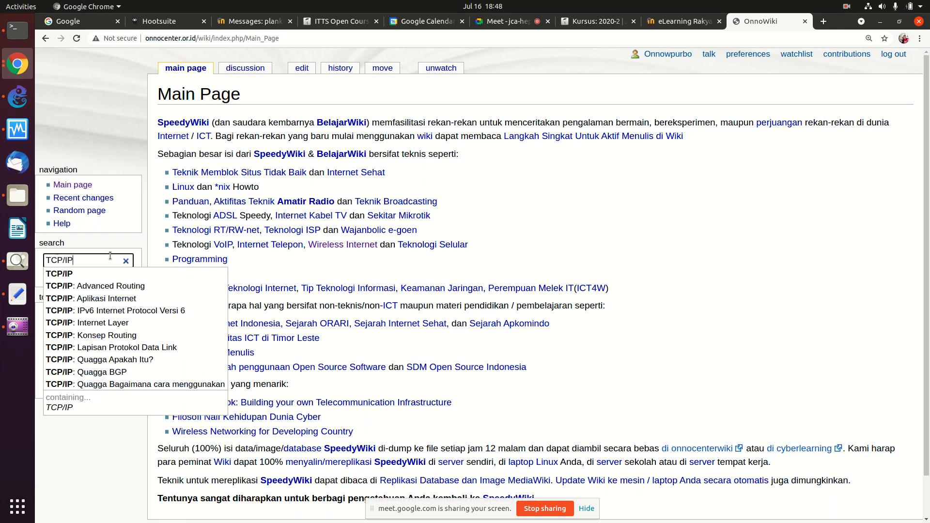
key("Down")
key("Down")
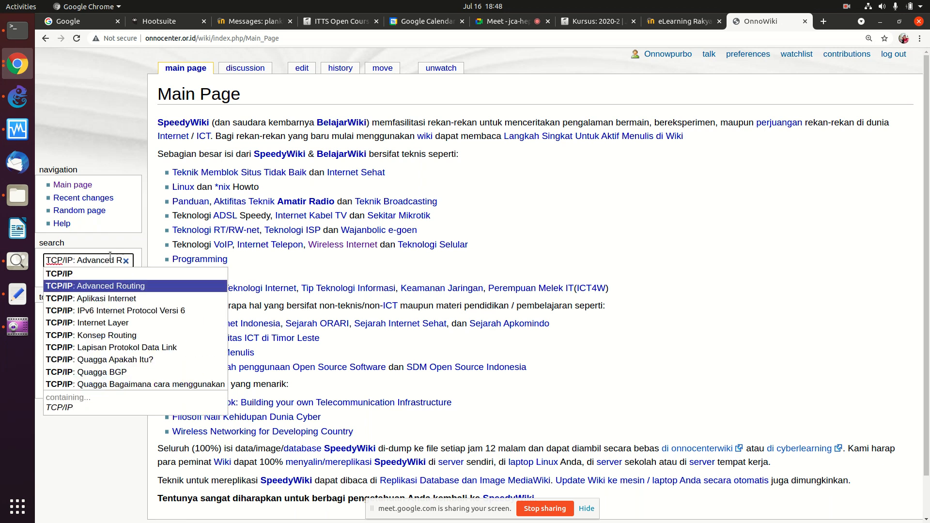
key("Return")
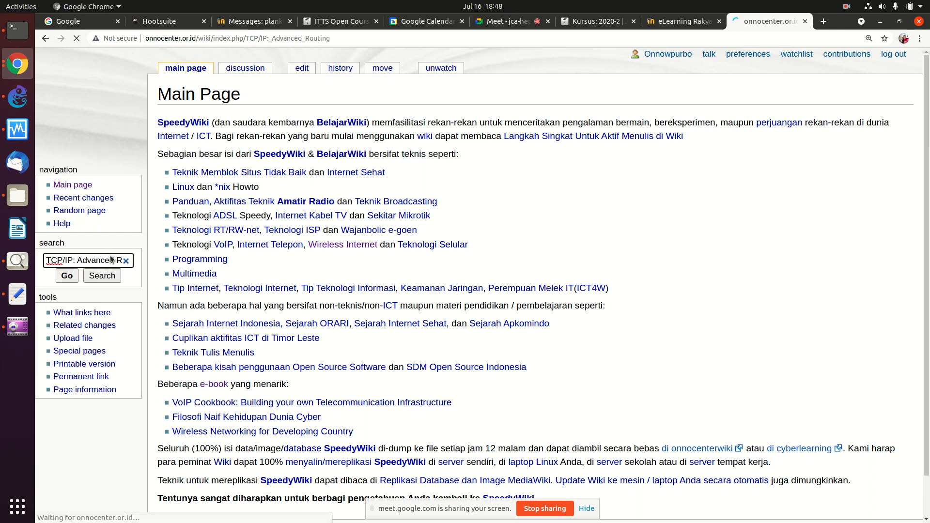
Step: Open the IPv6: Advanced Routing article and scroll down to its Appliances/Tools list
left_click_drag(924, 81, 916, 277)
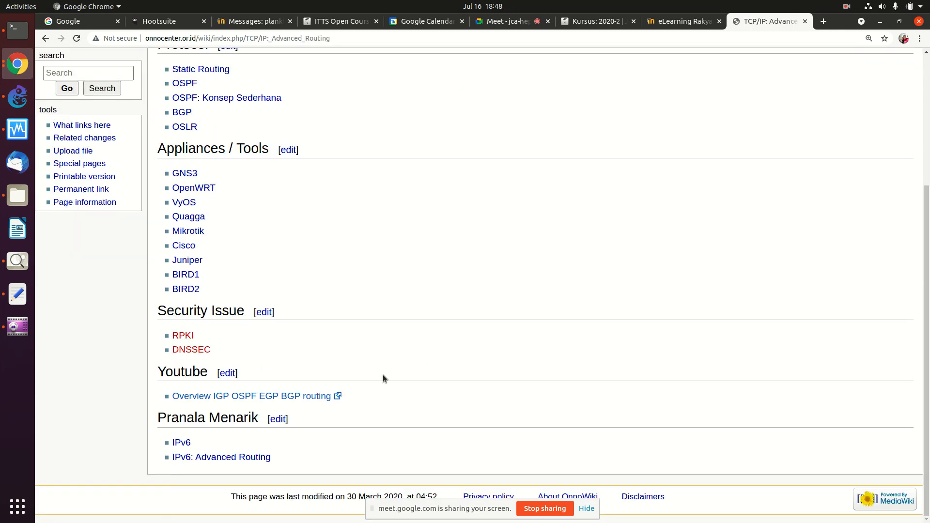
left_click(214, 458)
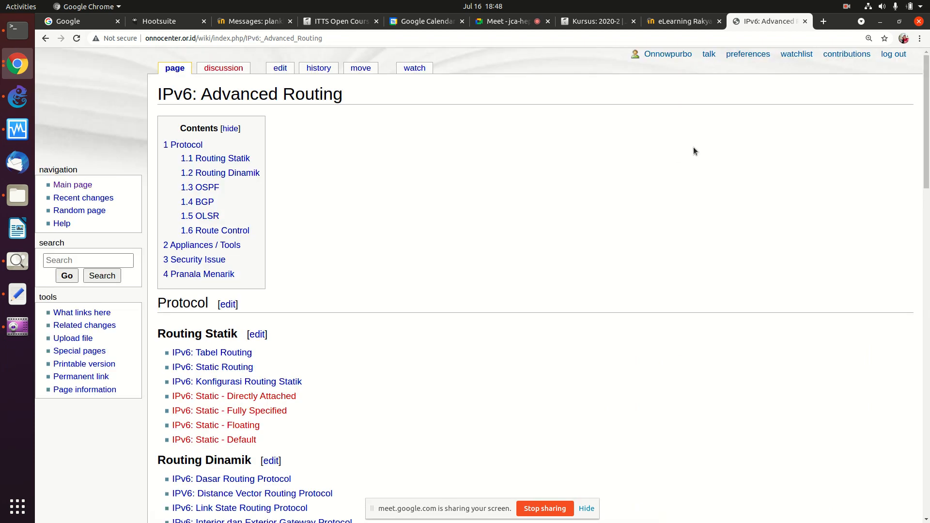
scroll(701, 159, "down", 4)
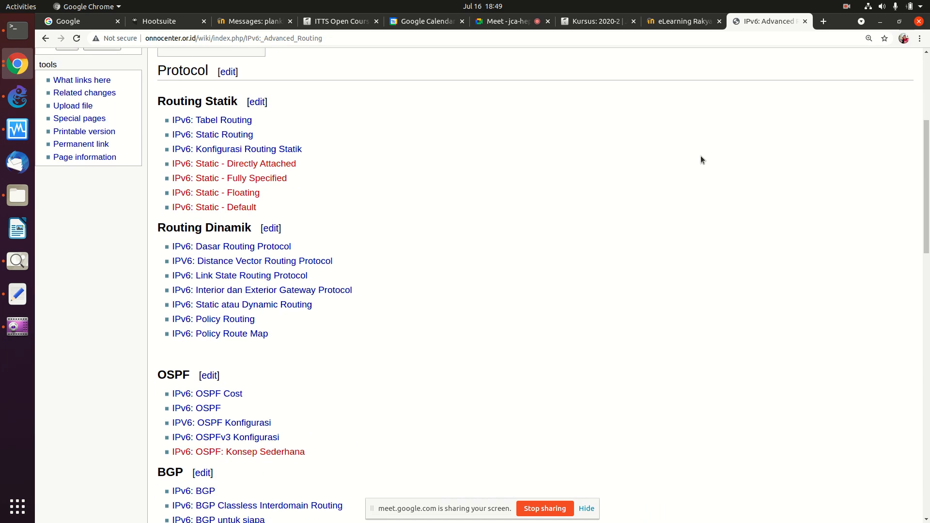
scroll(701, 159, "down", 1)
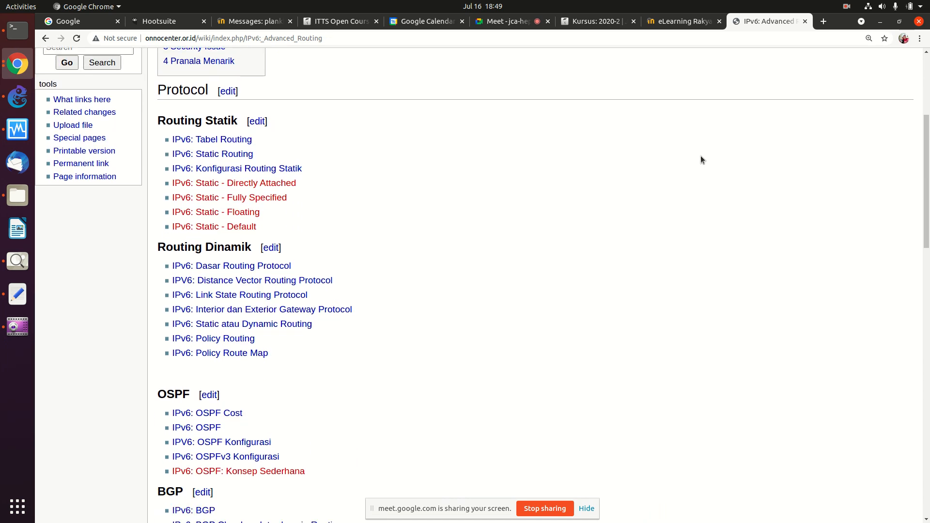
left_click(45, 39)
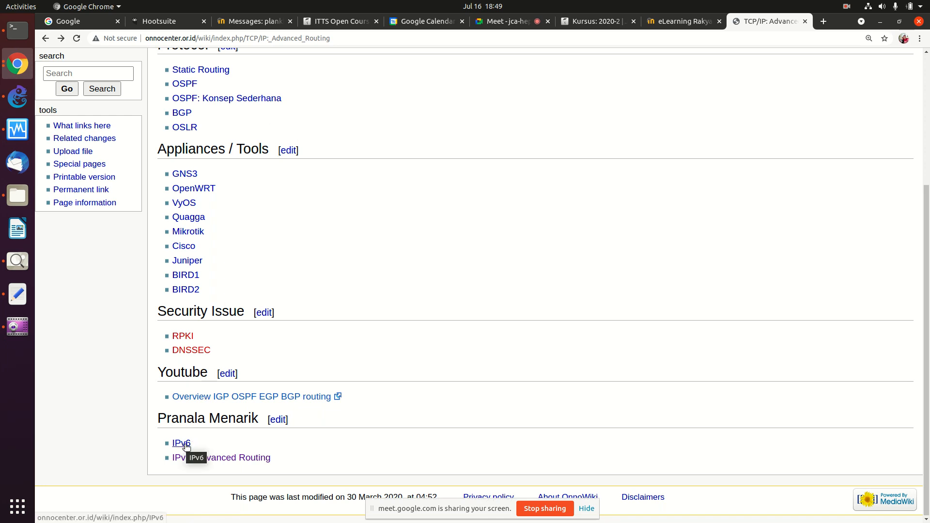
left_click(230, 458)
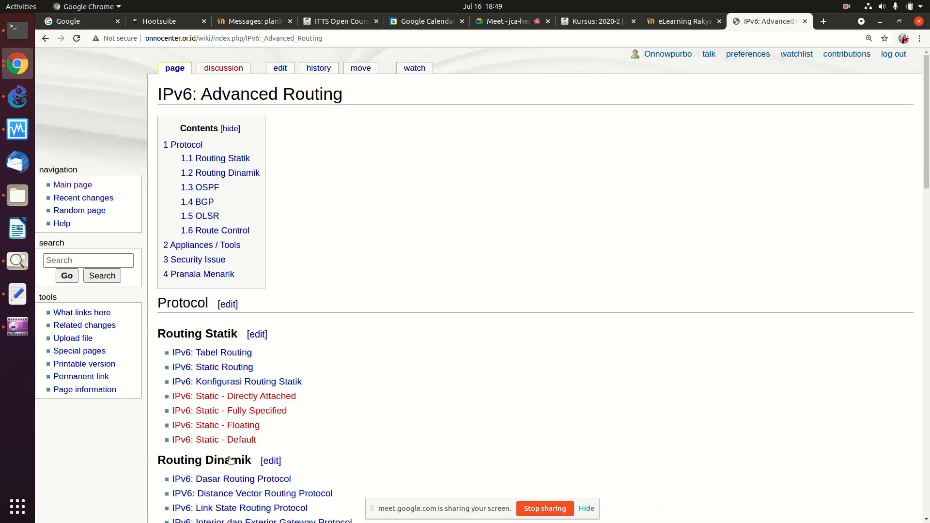
scroll(230, 460, "down", 1)
scroll(230, 459, "down", 5)
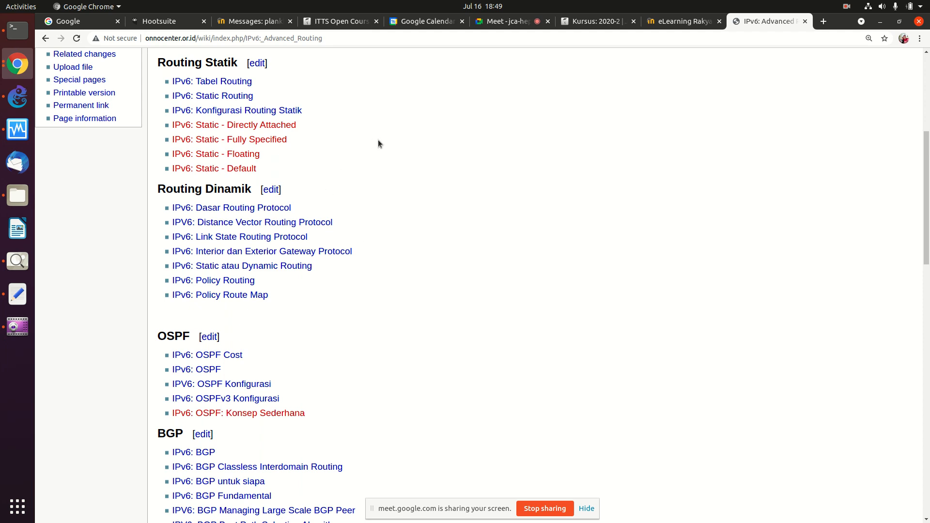
scroll(293, 89, "down", 4)
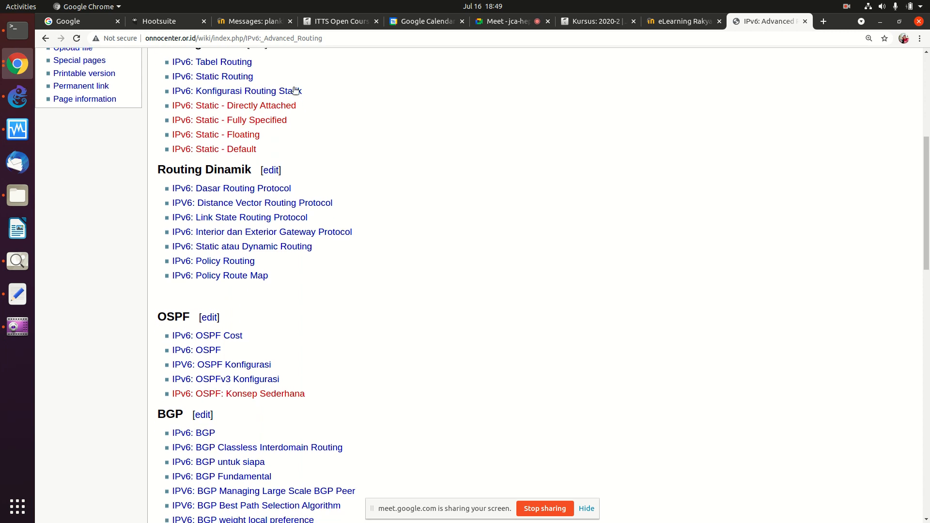
scroll(294, 90, "down", 12)
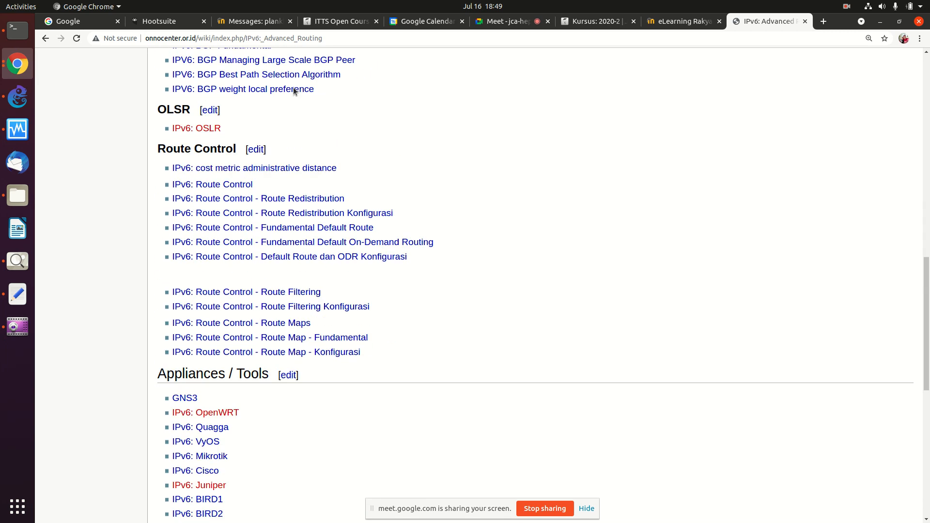
scroll(293, 91, "down", 11)
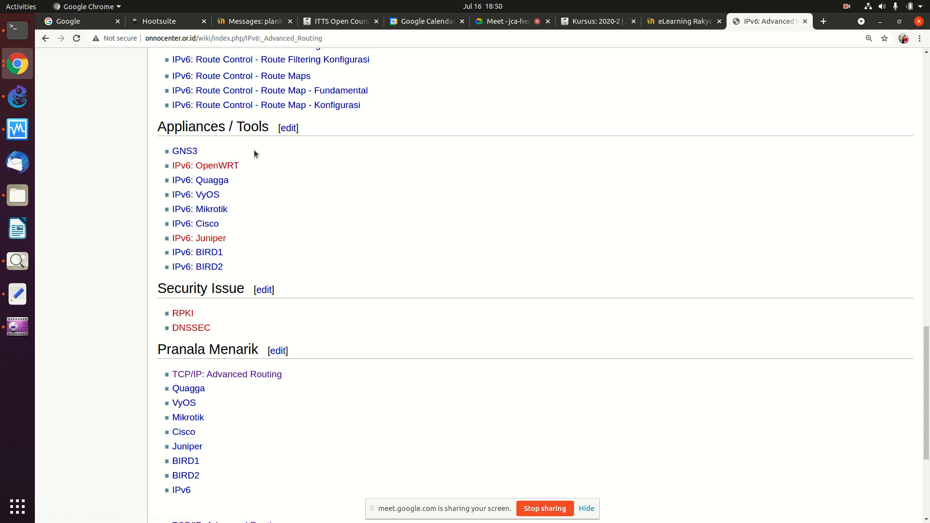
left_click(215, 210)
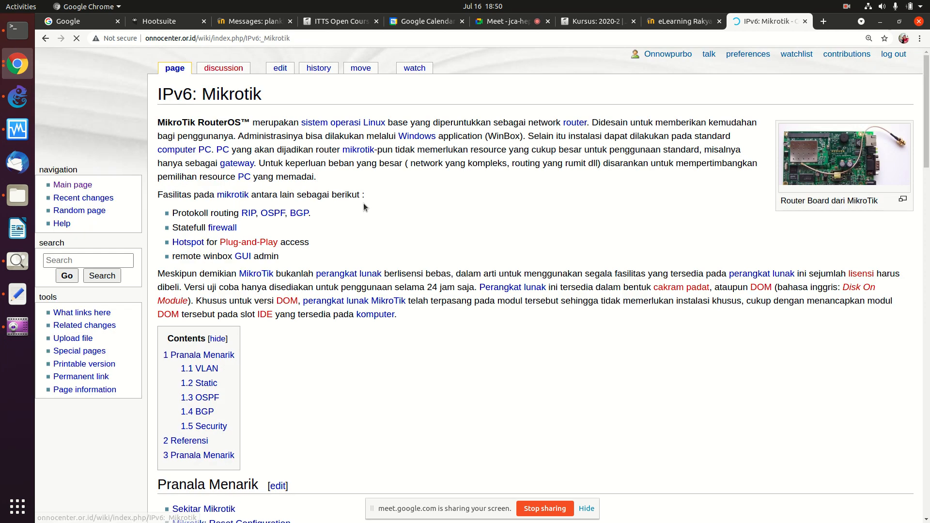
scroll(364, 204, "down", 10)
scroll(364, 208, "down", 3)
scroll(363, 207, "up", 1)
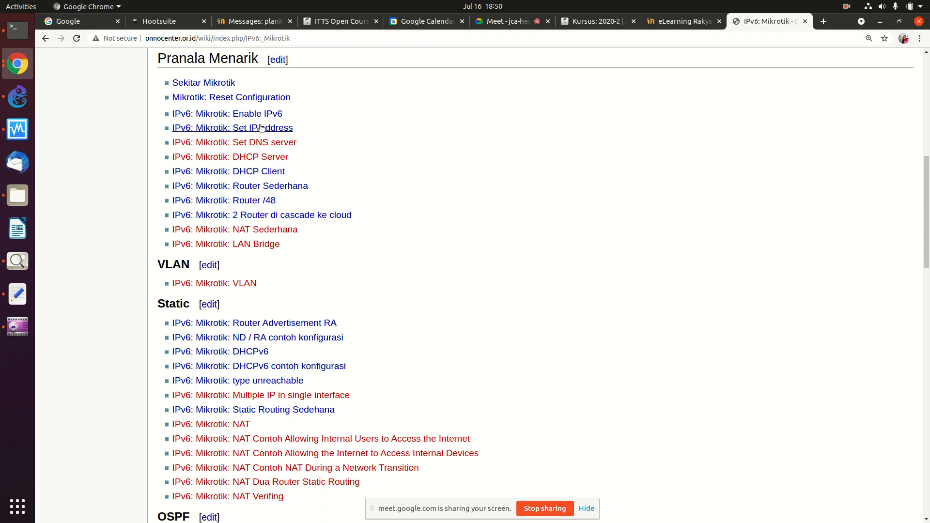
left_click(265, 189)
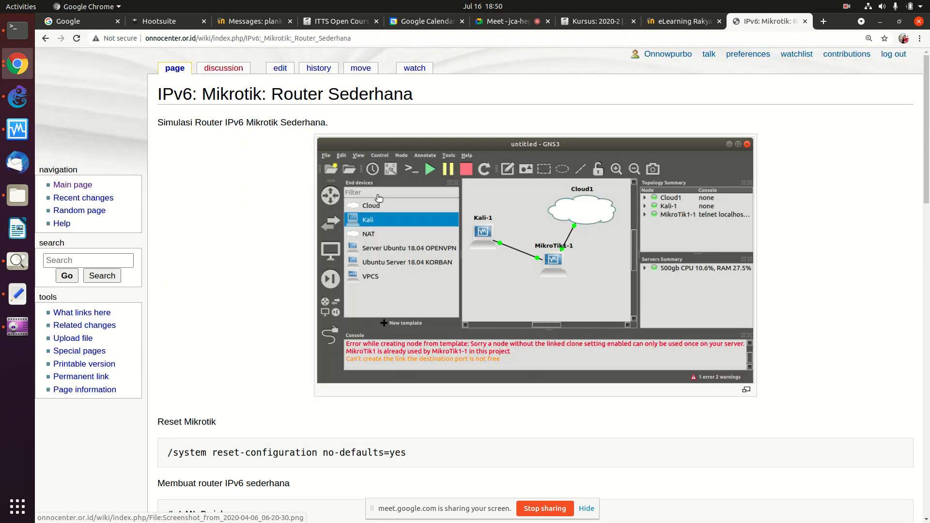
scroll(379, 197, "down", 4)
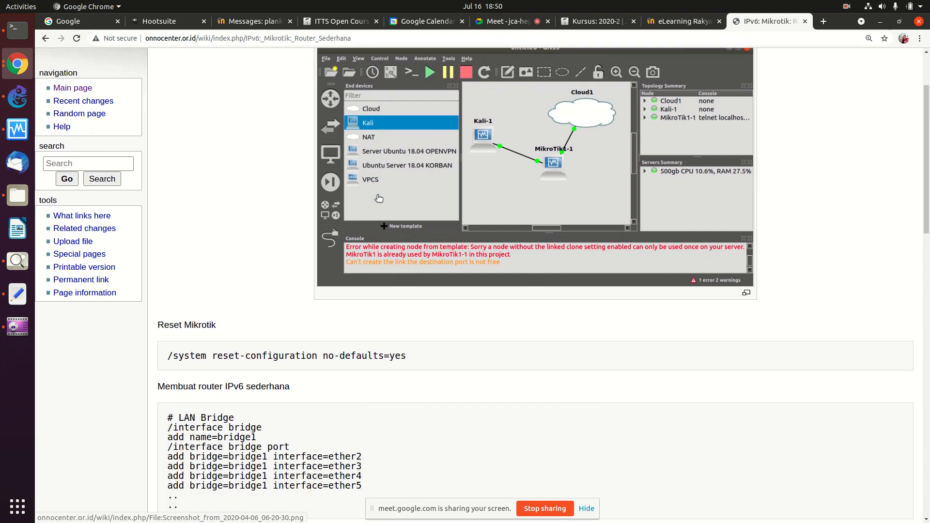
scroll(379, 197, "down", 4)
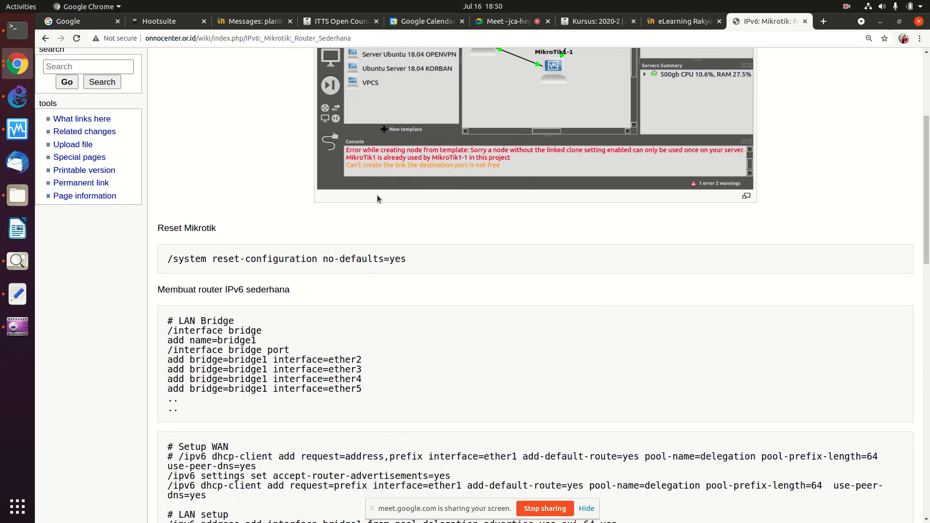
scroll(378, 198, "down", 5)
scroll(376, 195, "down", 3)
scroll(377, 195, "up", 4)
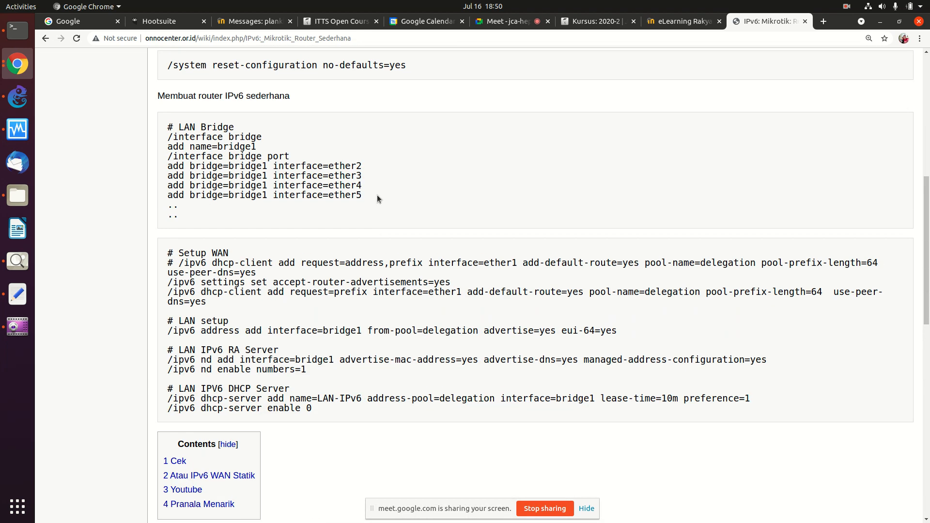
scroll(377, 195, "down", 5)
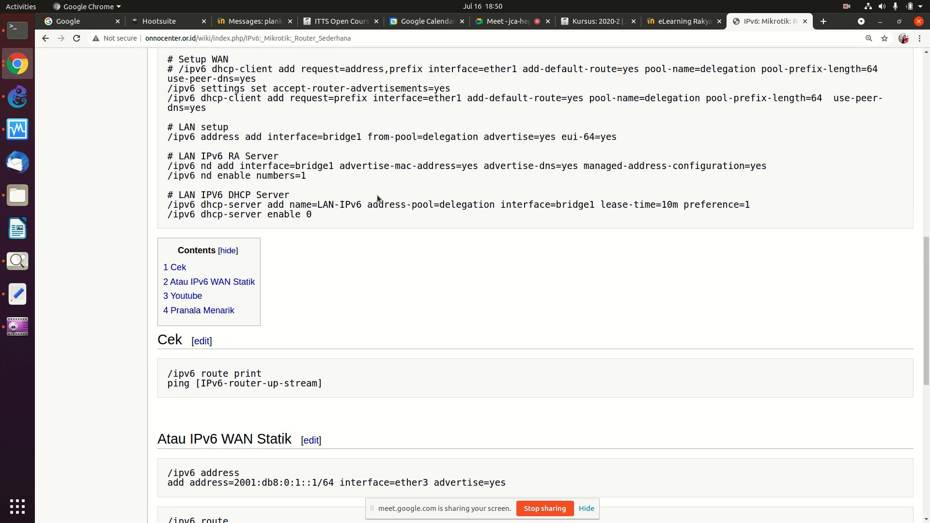
scroll(377, 195, "down", 3)
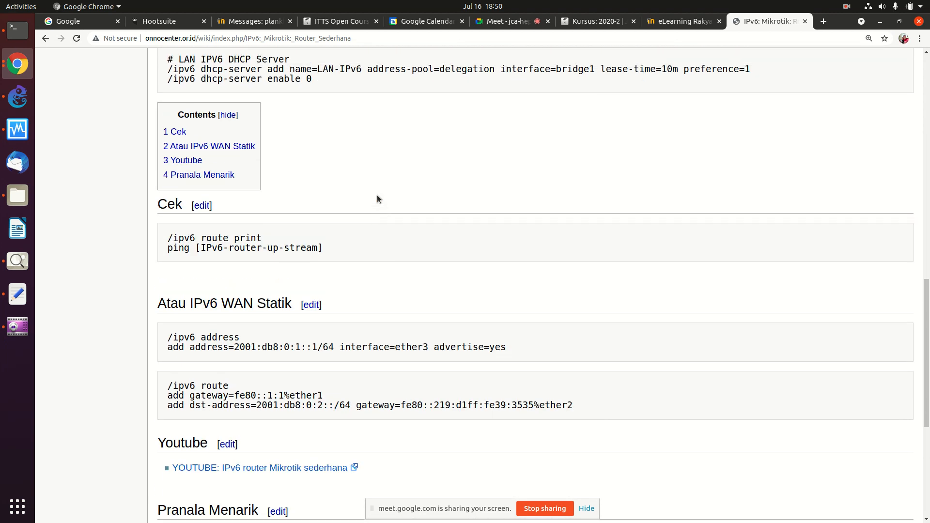
scroll(377, 194, "up", 6)
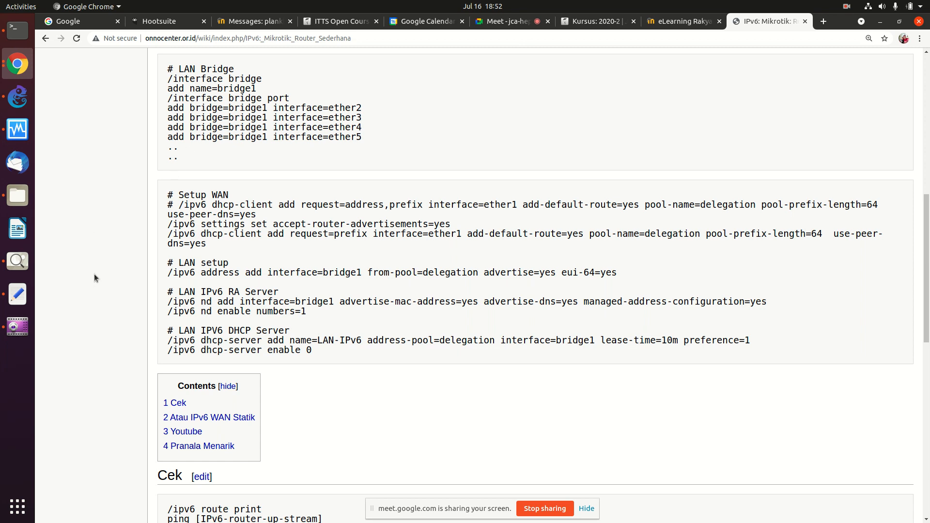
Step: Open mikrotik.com in a new tab and zoom in
left_click(820, 23)
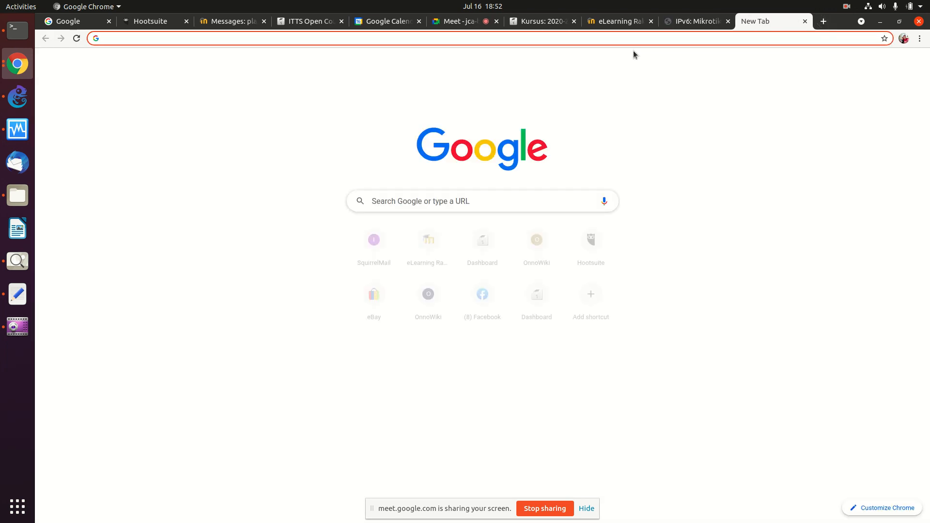
type("mikrotiok")
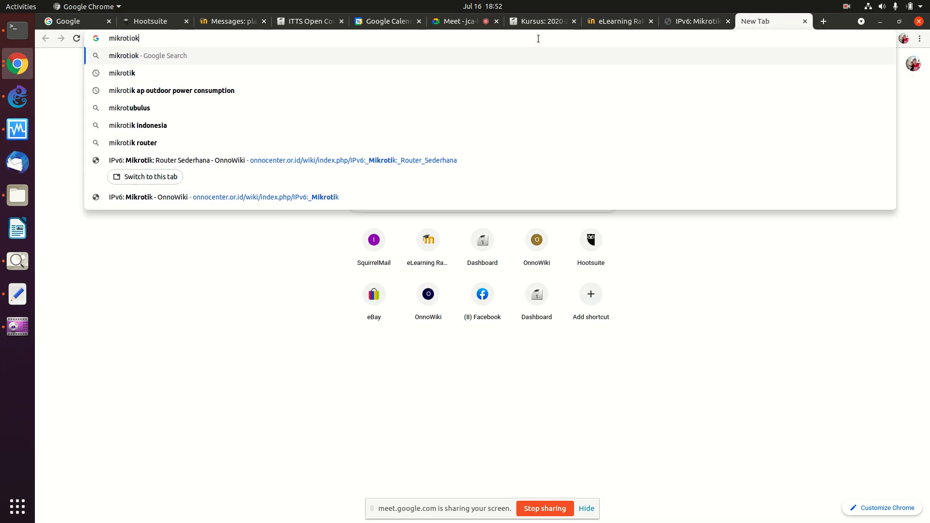
key("BackSpace")
key("BackSpace")
type("k.com")
key("Return")
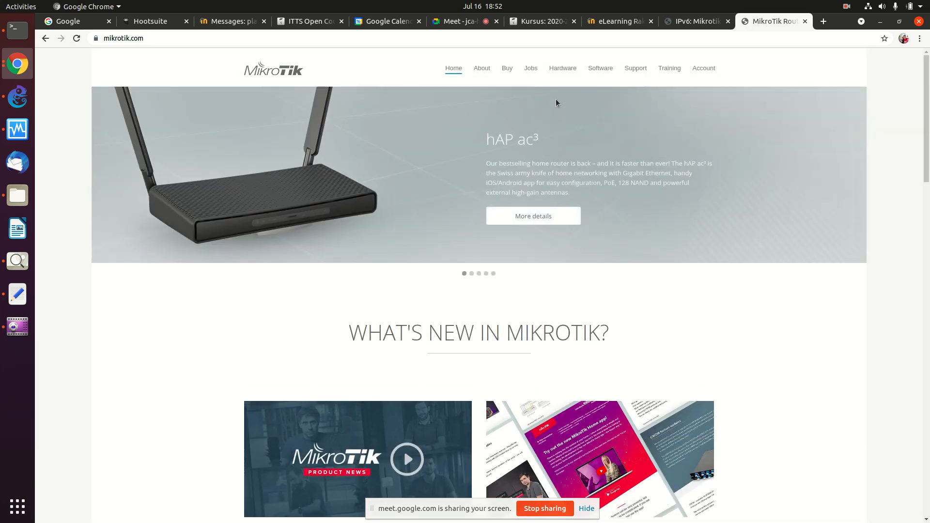
key("ctrl+plus")
key("ctrl+plus")
Step: Browse the Software downloads to Cloud Hosted Router, then return to the IPv6 wiki tab
left_click(640, 77)
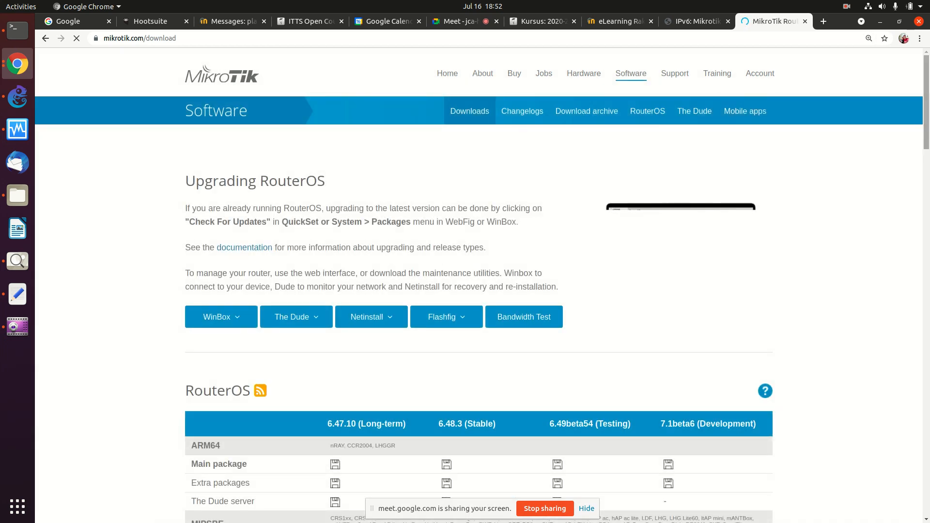
scroll(916, 174, "down", 9)
scroll(894, 263, "down", 10)
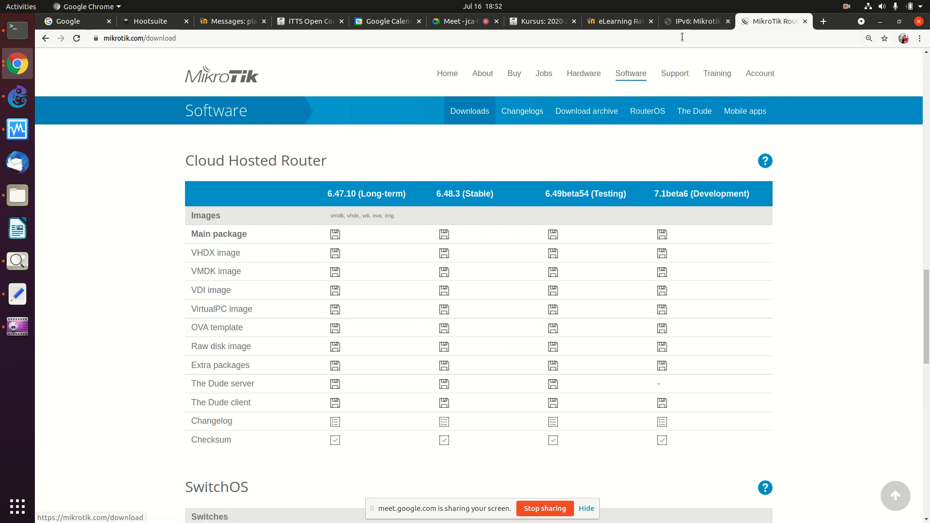
left_click(697, 21)
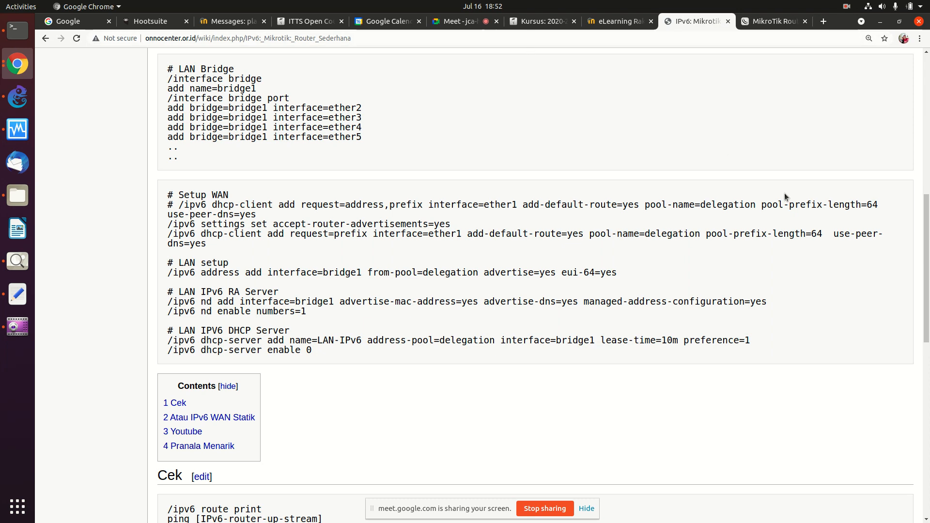
Step: Scroll the wiki page back to the top and switch to the empty GNS3 project
scroll(917, 247, "up", 10)
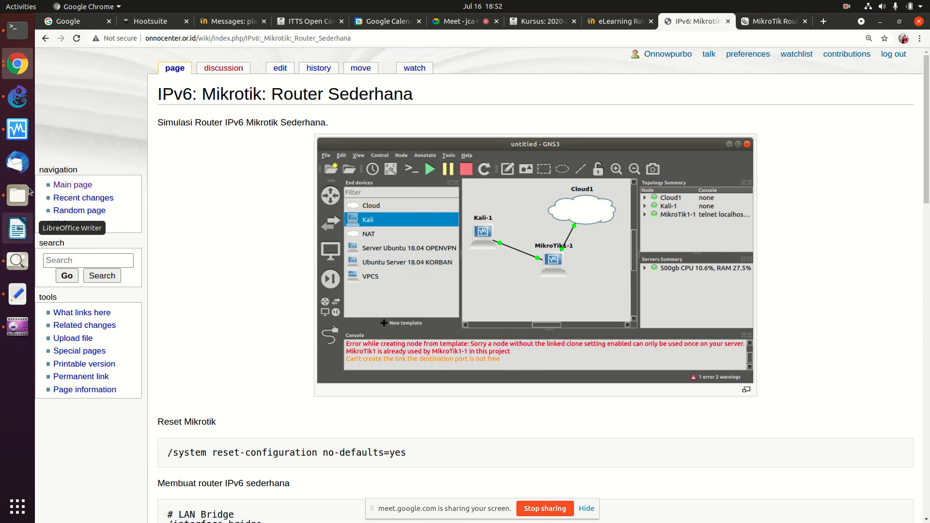
left_click(17, 99)
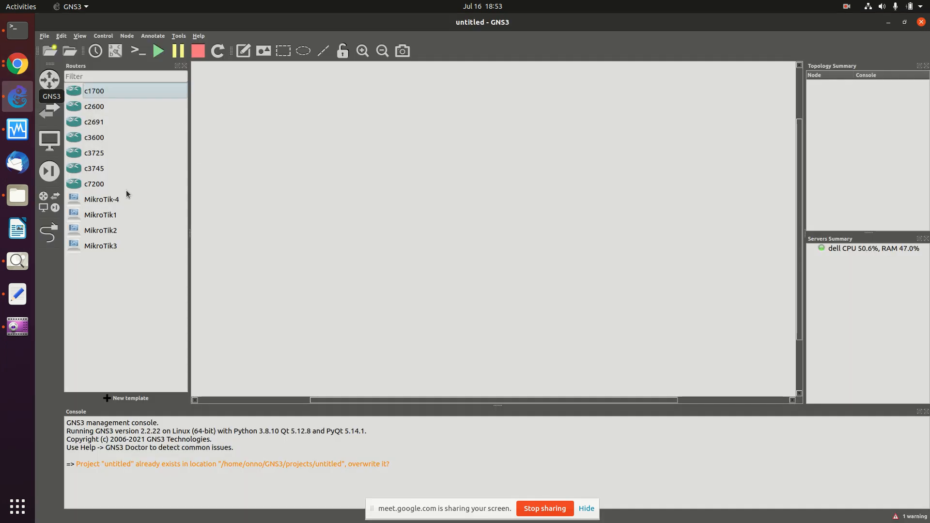
Step: Place a MikroTik1 router and a NAT cloud on the canvas
left_click_drag(98, 221, 541, 208)
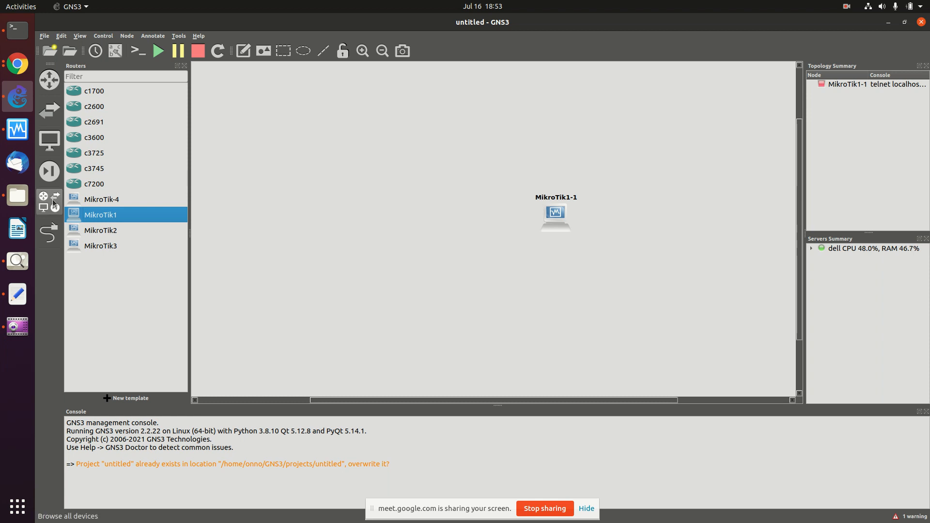
left_click(51, 142)
left_click_drag(95, 120, 661, 122)
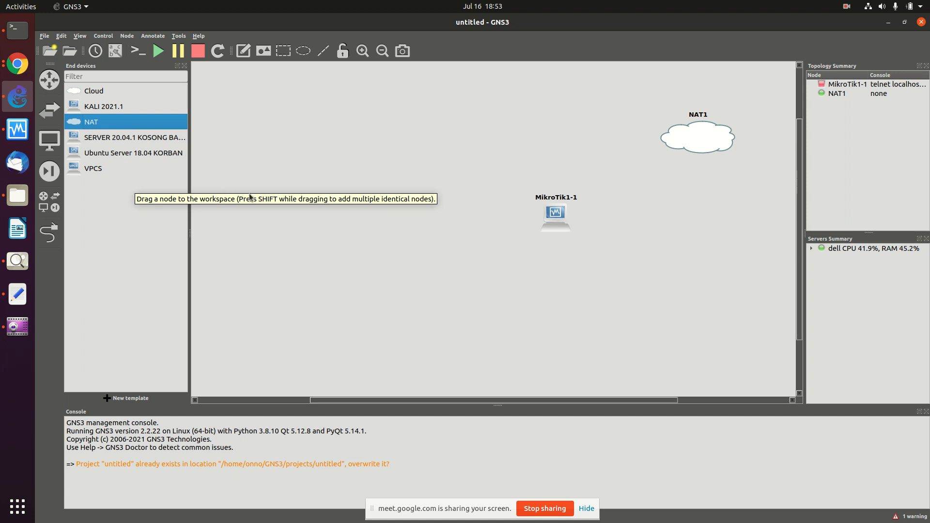
left_click_drag(553, 225, 566, 177)
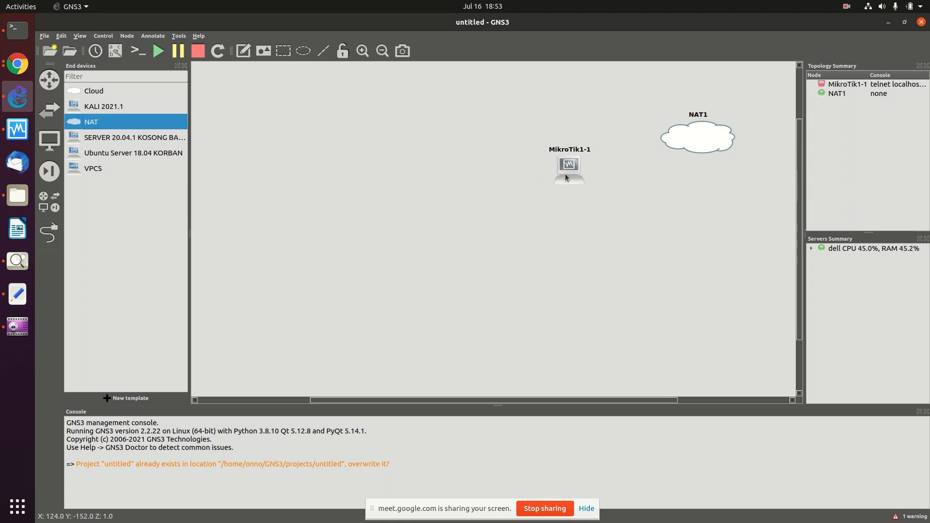
Step: Add an Ubuntu Server 18.04 node renamed KORBAN and a KALI 2021.1 machine below the router
left_click_drag(82, 152, 448, 140)
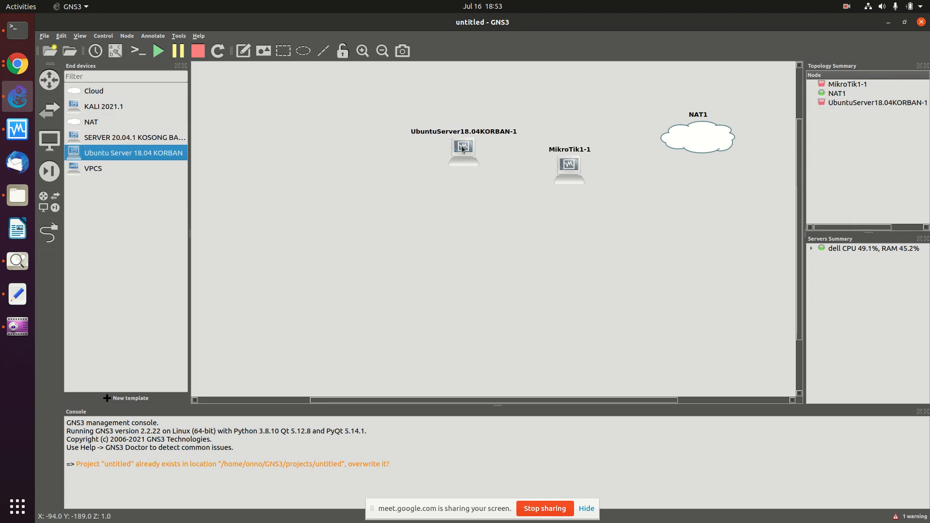
right_click(461, 145)
left_click(468, 150)
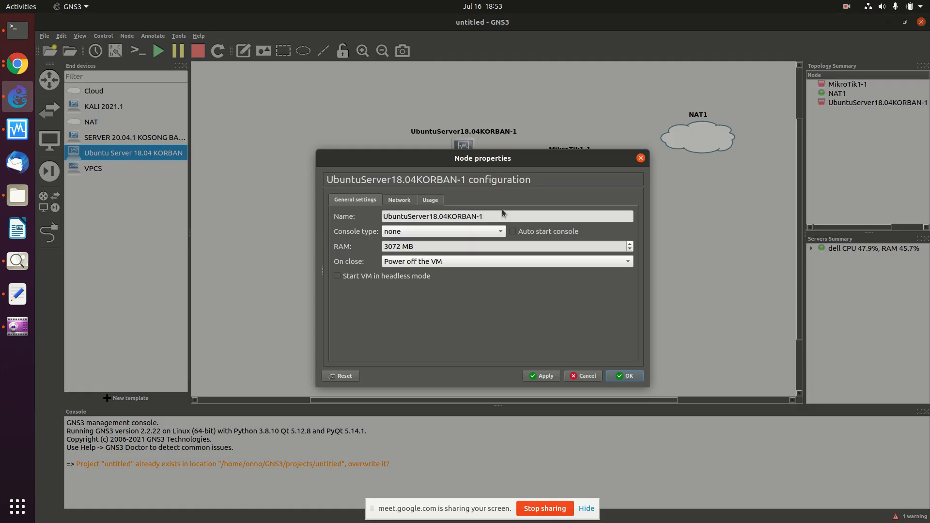
type("KORBAN")
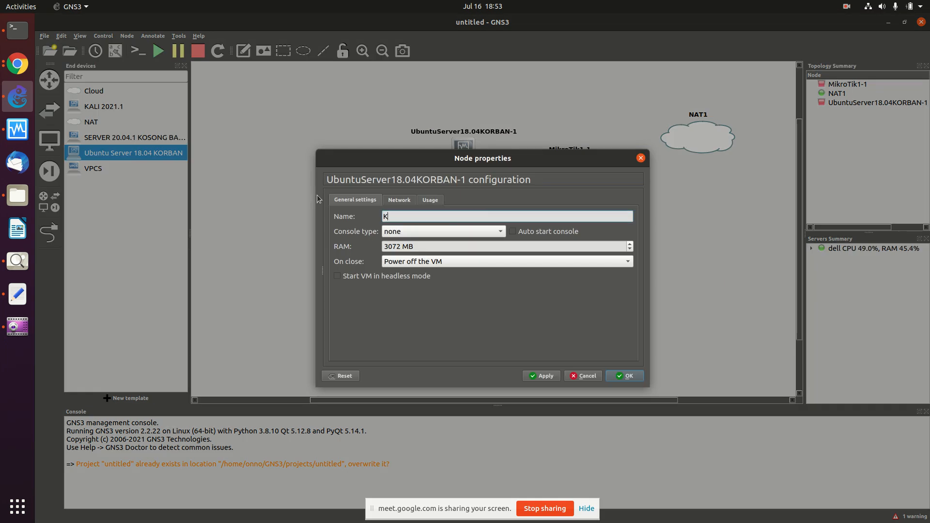
left_click(538, 377)
left_click(620, 376)
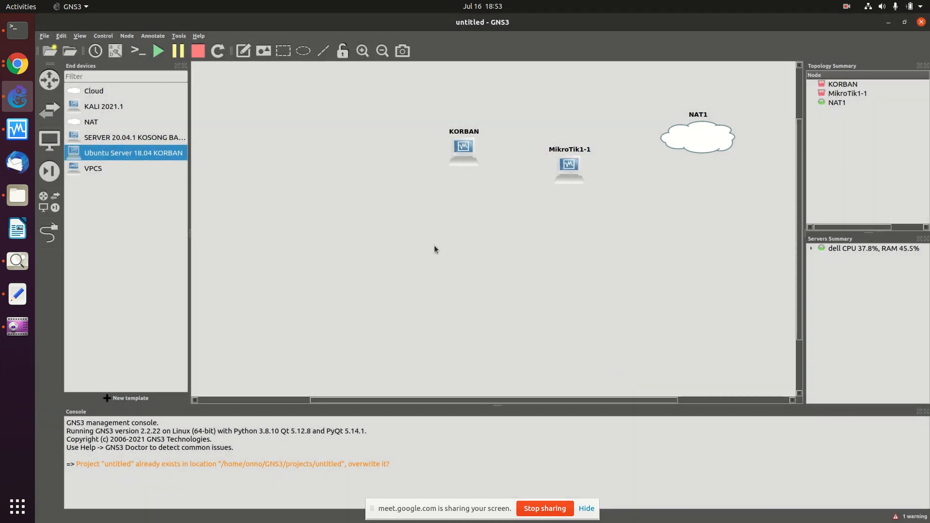
left_click_drag(84, 104, 565, 270)
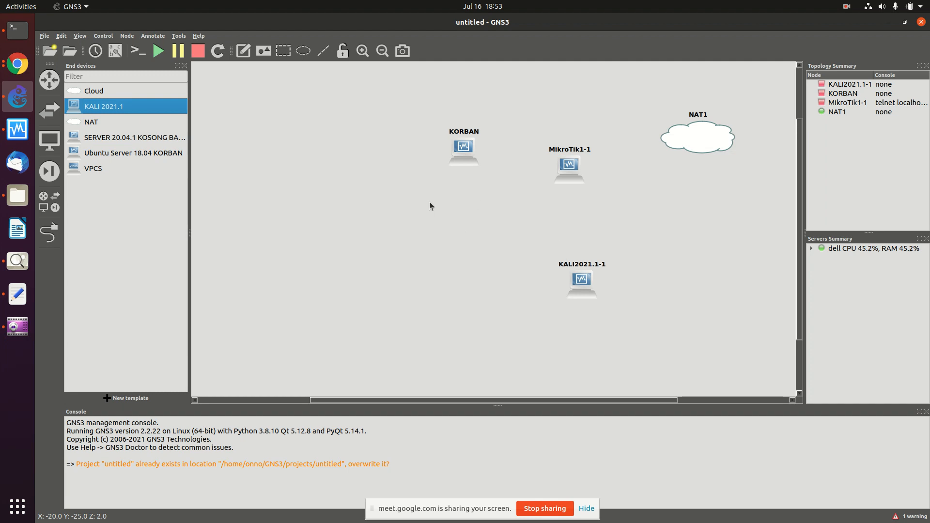
Step: Admit another waiting participant in the Meet call, then return to the GNS3 topology
left_click(9, 71)
left_click(455, 21)
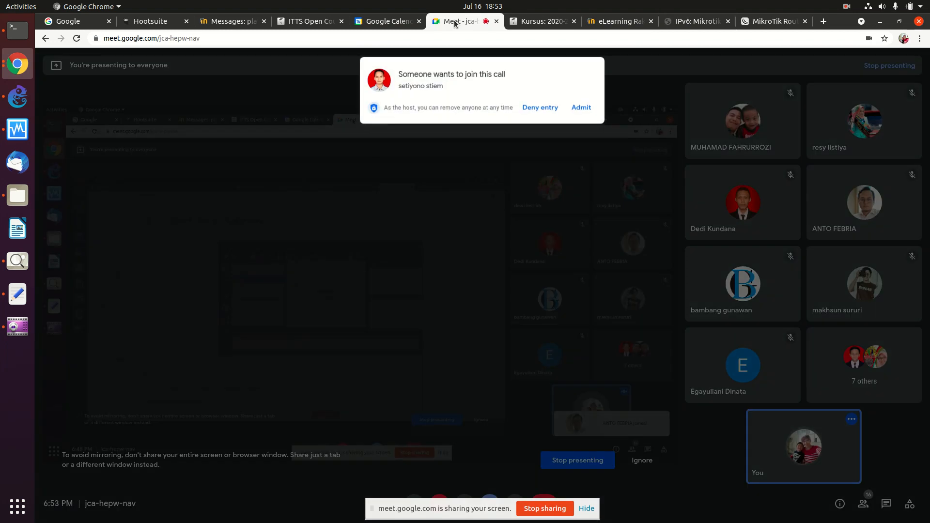
left_click(585, 110)
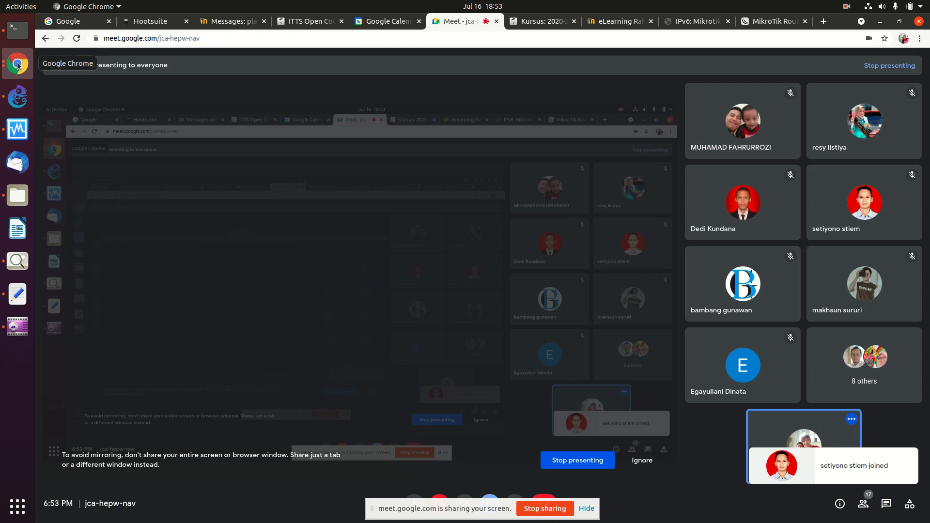
left_click(17, 97)
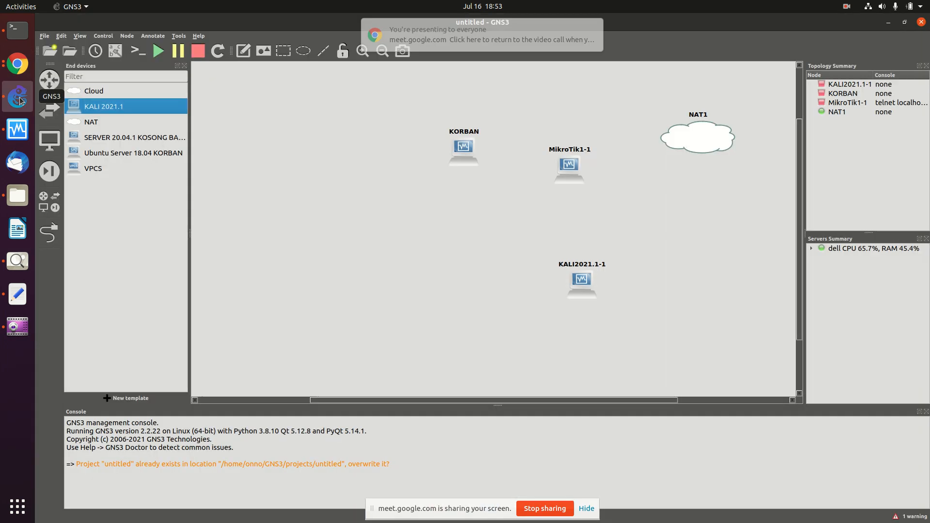
Step: Link KORBAN e0 to MikroTik1-1 Ethernet4 and the Kali machine's e0 to Ethernet2
left_click(49, 233)
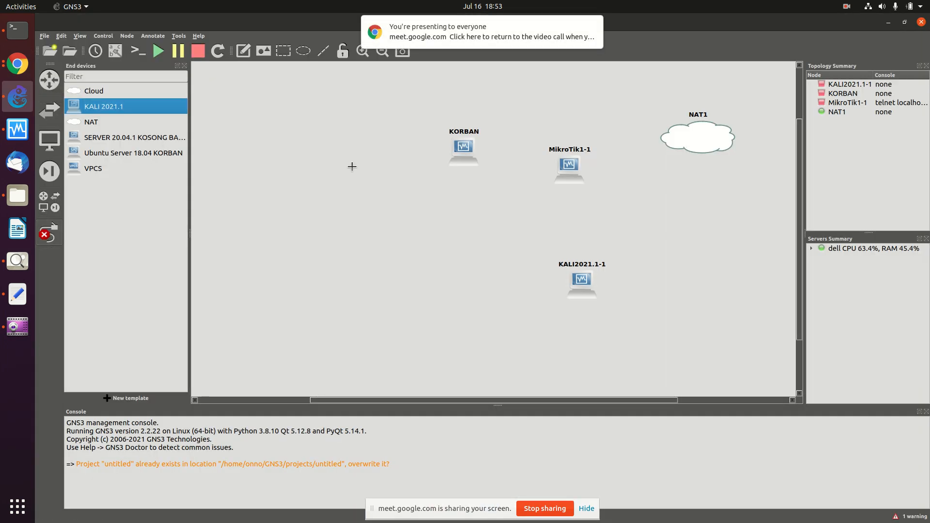
left_click(462, 146)
left_click(490, 153)
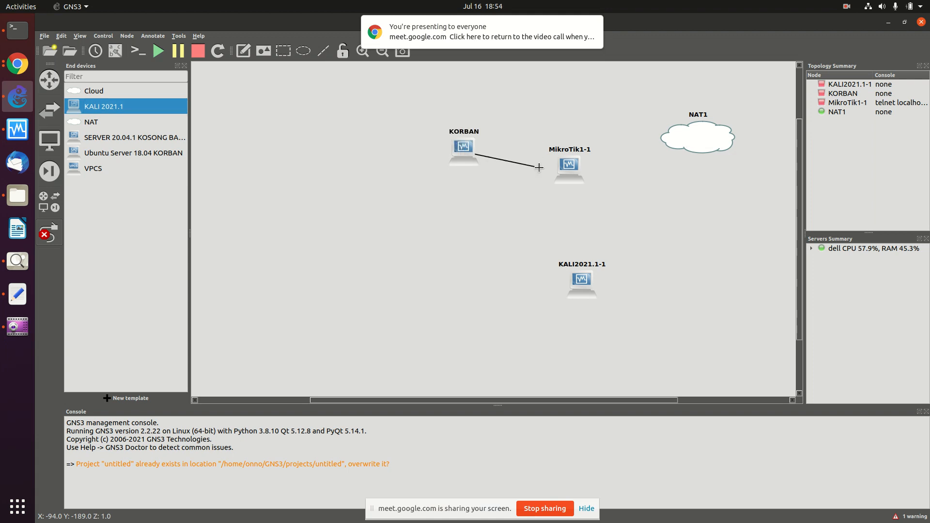
left_click(561, 169)
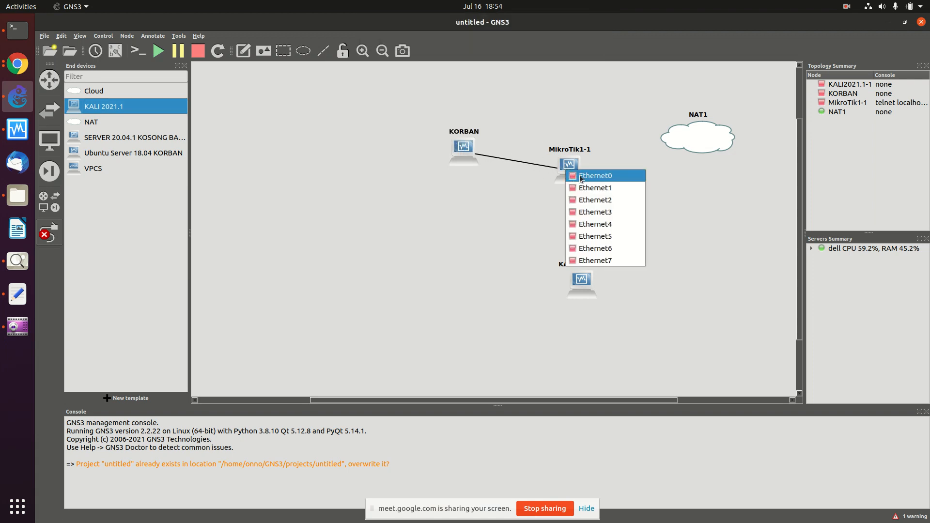
left_click(590, 225)
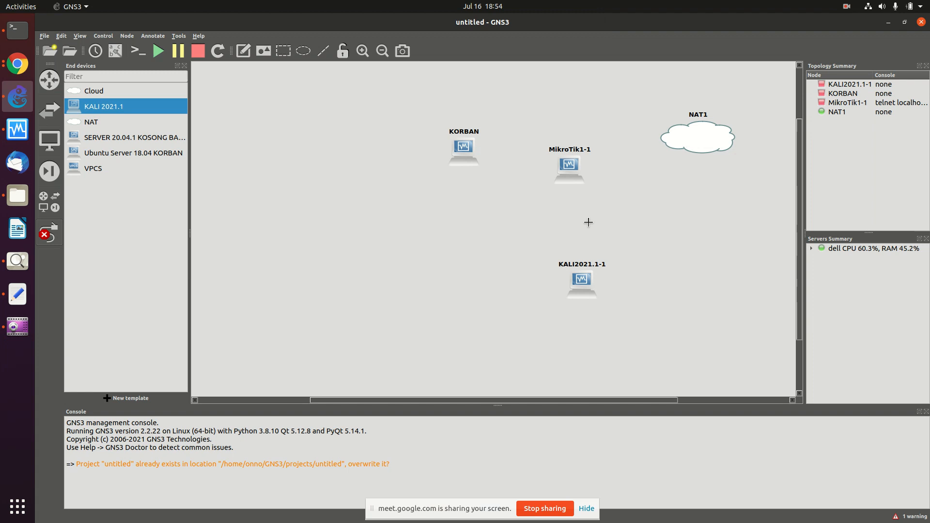
left_click(585, 280)
left_click(601, 284)
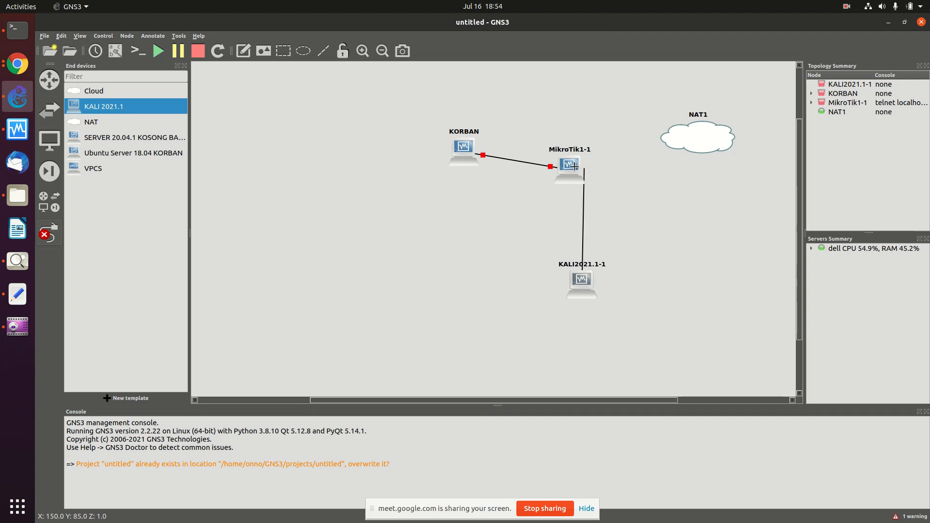
left_click(569, 169)
left_click(587, 196)
Step: Connect MikroTik1-1 Ethernet0 to the NAT1 cloud's nat0 port
left_click(566, 163)
left_click(590, 167)
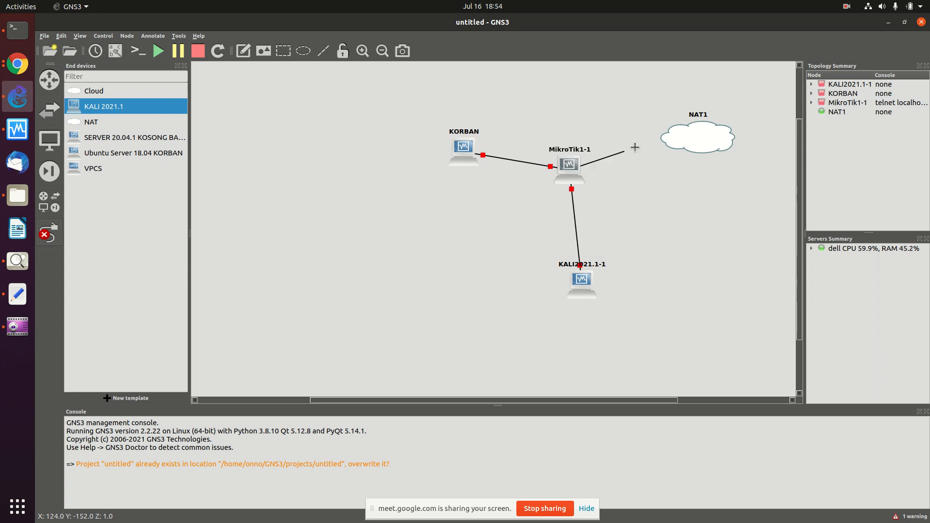
left_click(685, 138)
left_click(703, 143)
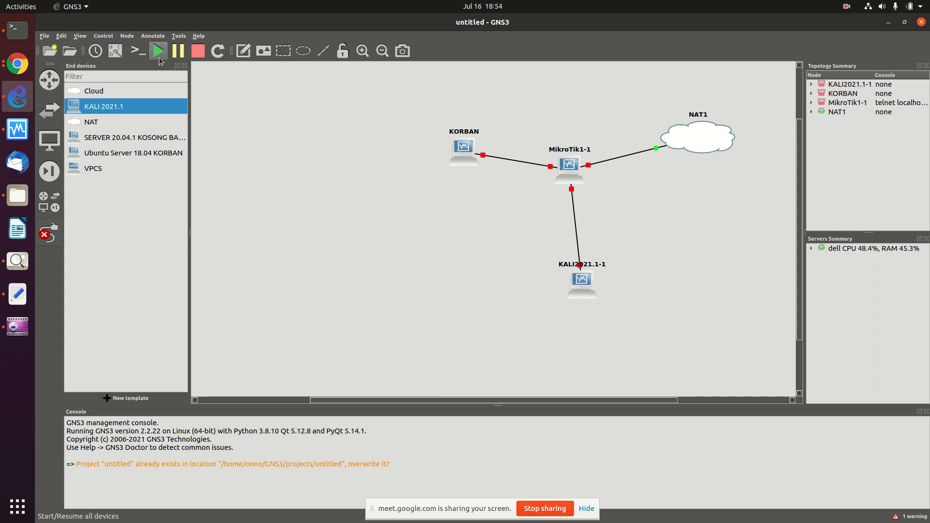
Step: Start all devices in the topology and confirm the Start All prompt
left_click(158, 52)
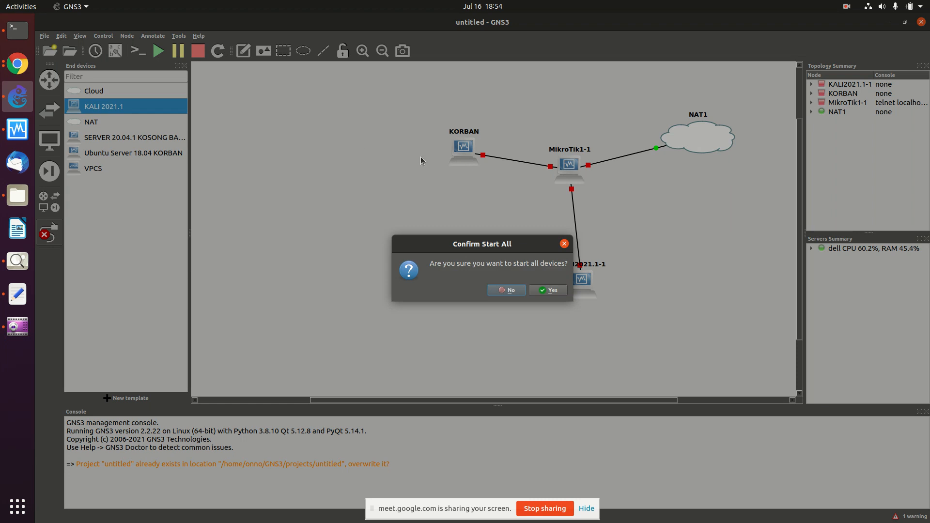
left_click(541, 293)
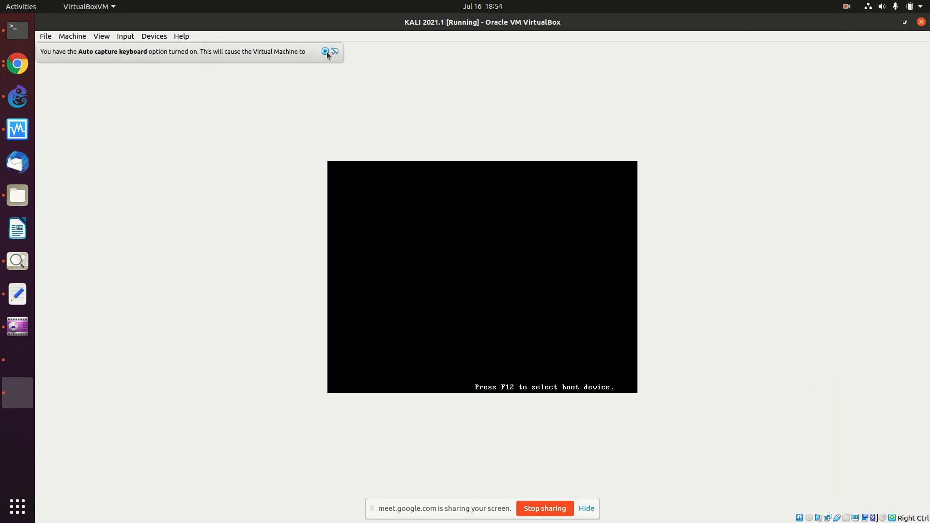
Step: Boot Kali GNU/Linux immediately from the GRUB menu, then return to the Google Meet call
left_click(326, 51)
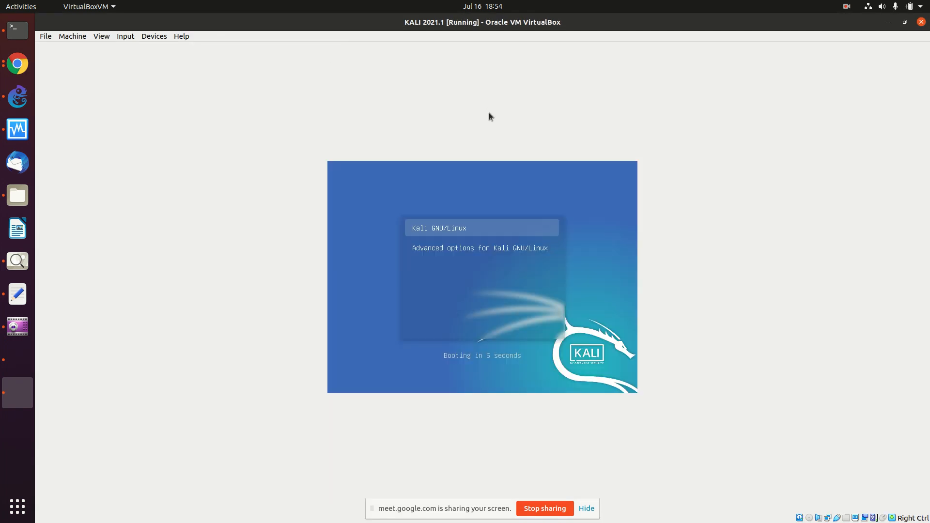
key("Return")
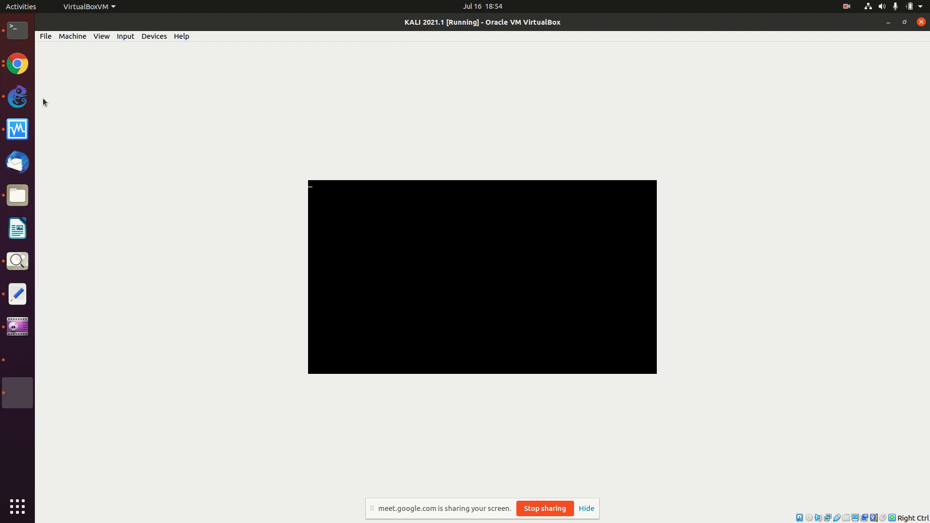
left_click(17, 63)
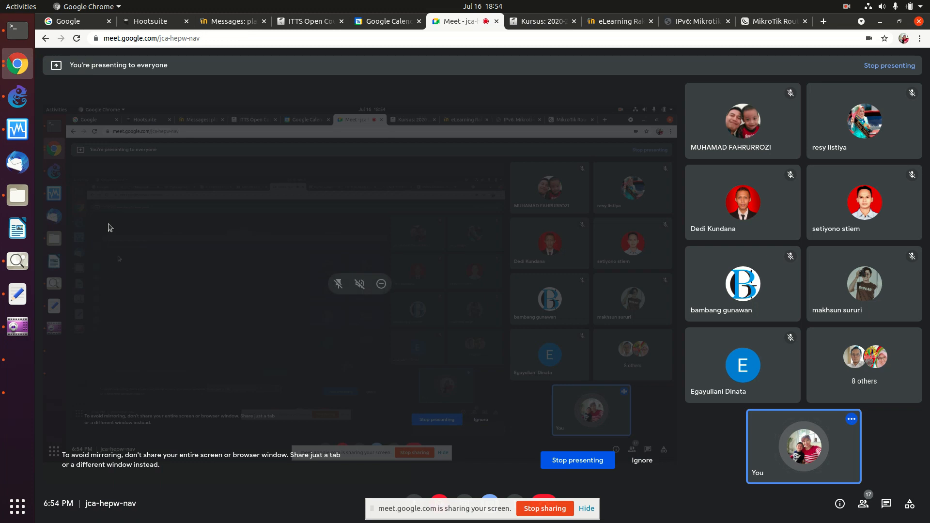
Step: Switch from the Chrome Meet tab back to the GNS3 topology window
left_click(17, 98)
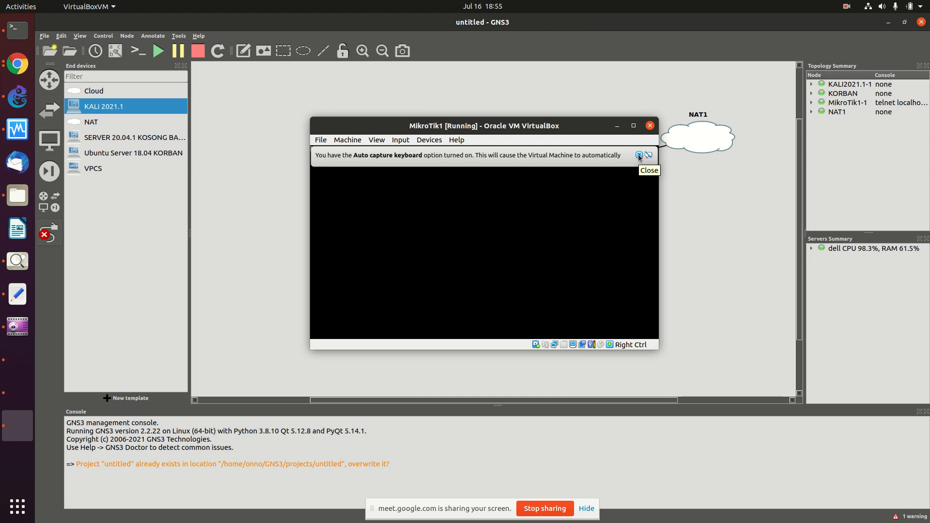
Step: Dismiss the VirtualBox notice bars on the MikroTik1 and Ubuntu KORBAN VM windows
left_click(639, 156)
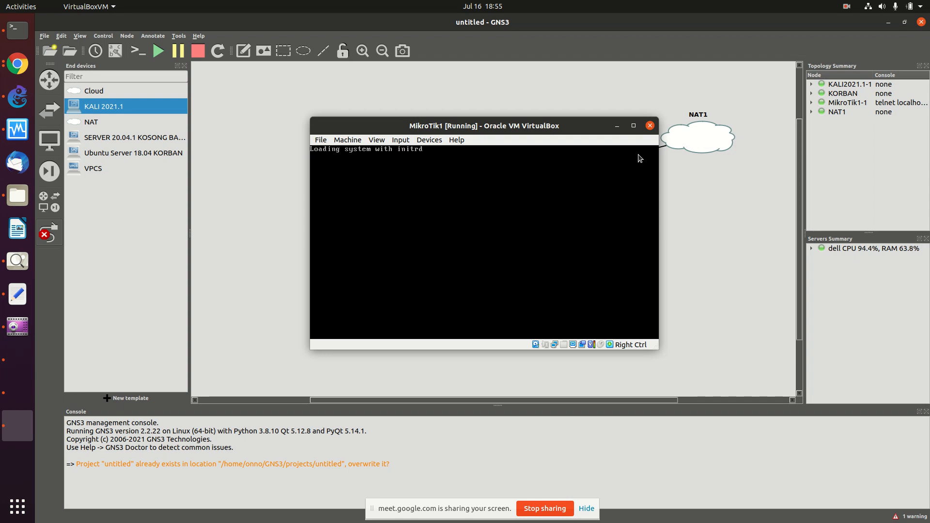
left_click(617, 125)
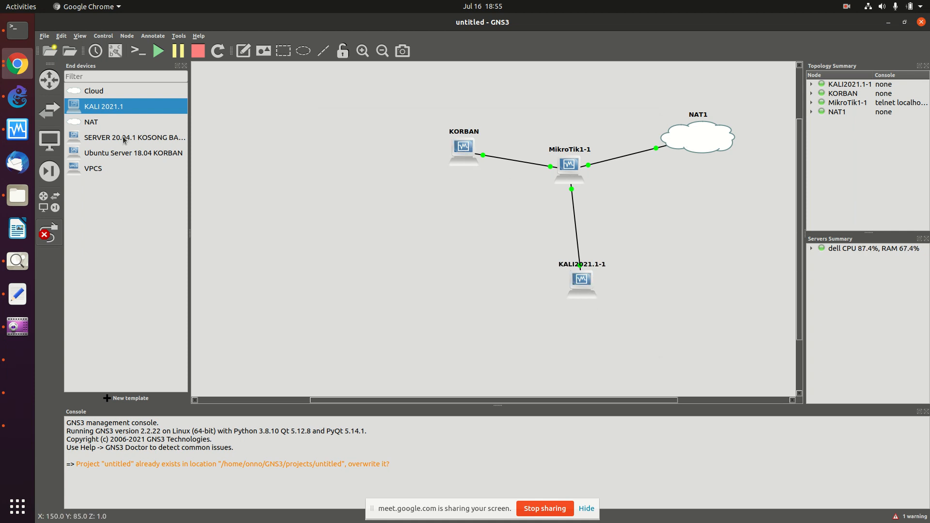
left_click(23, 426)
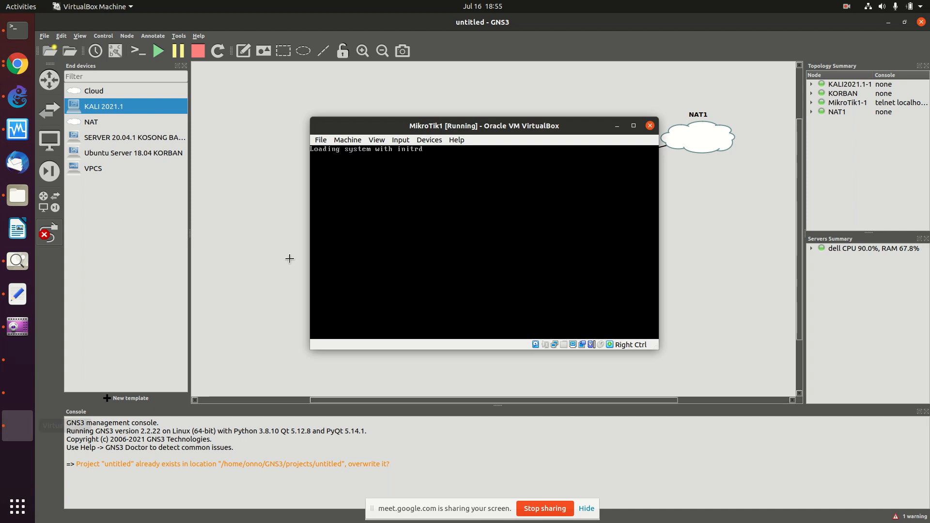
left_click(15, 393)
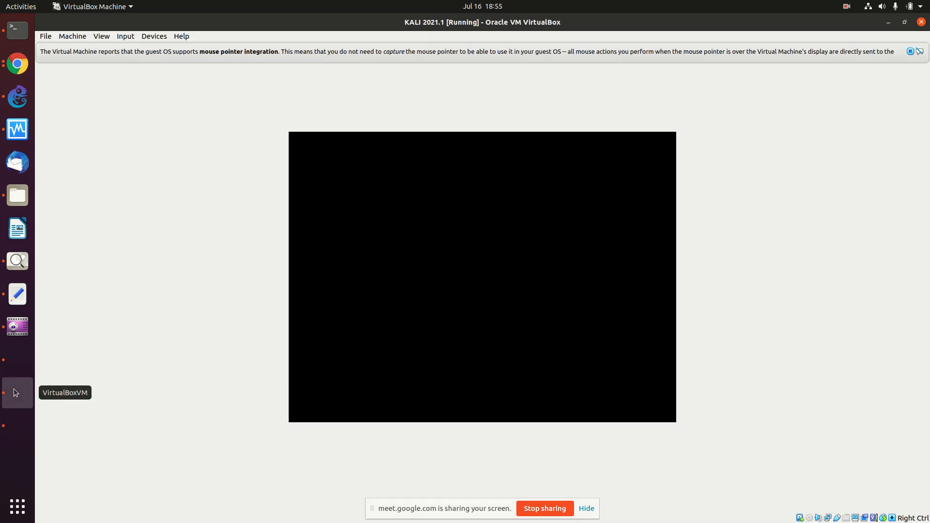
left_click(21, 353)
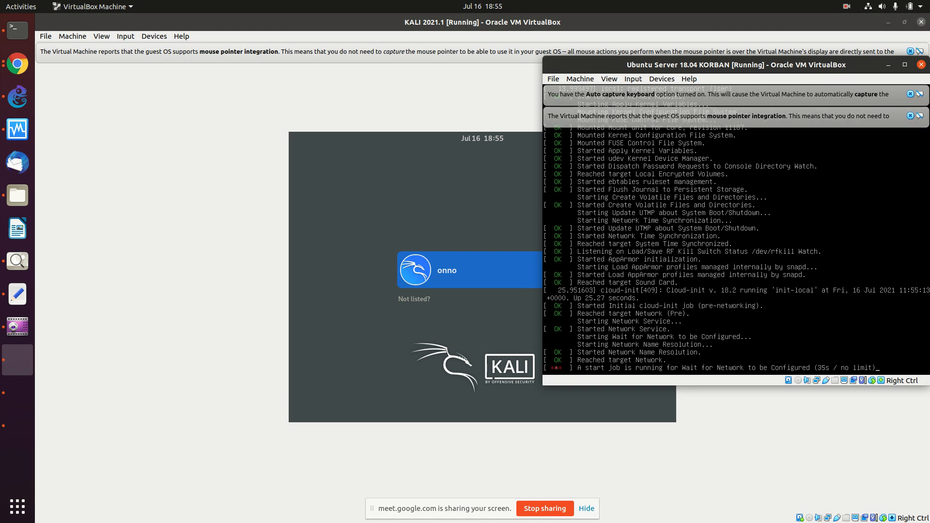
left_click(911, 116)
left_click(911, 94)
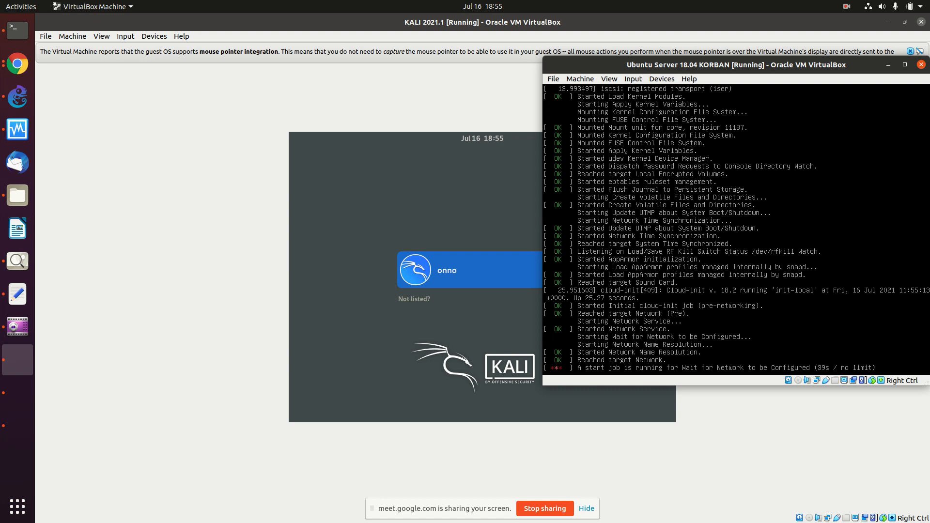
Step: Log in to the Kali VM's user account with its password
left_click(431, 271)
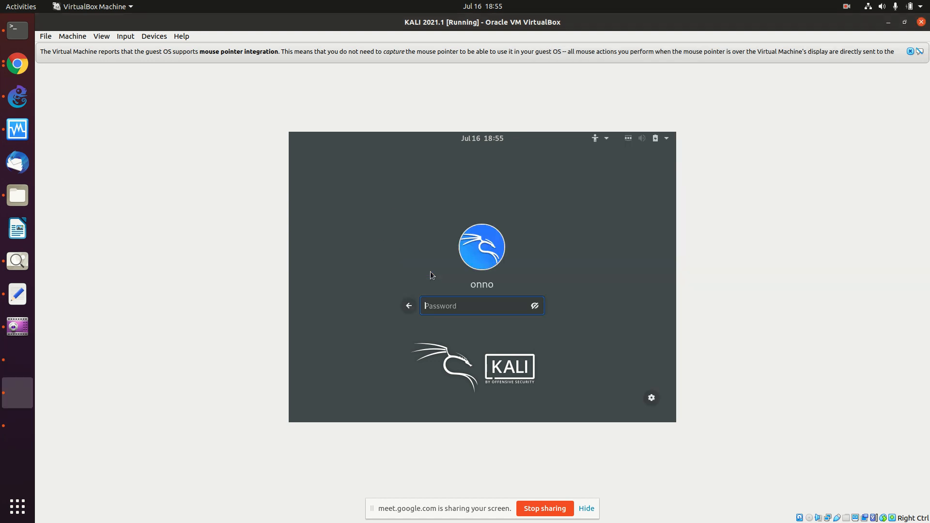
type("••••••")
key("Return")
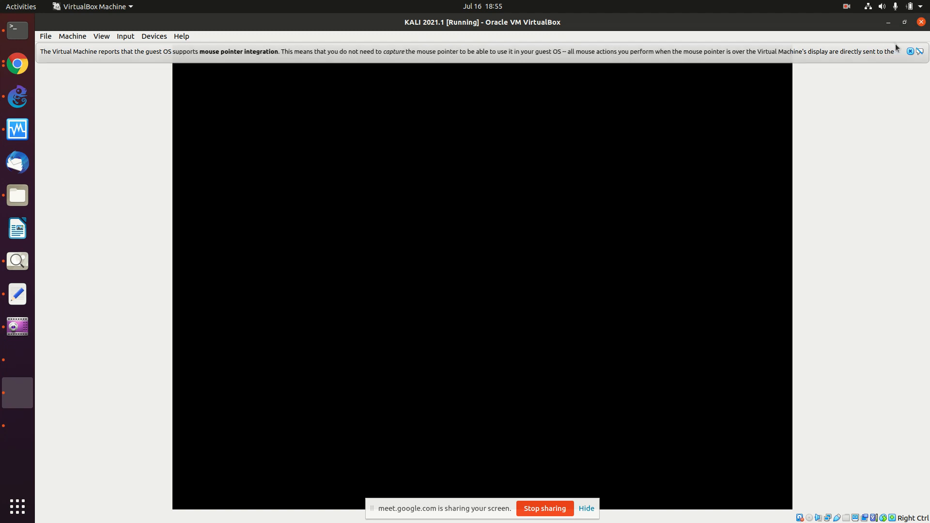
left_click(909, 52)
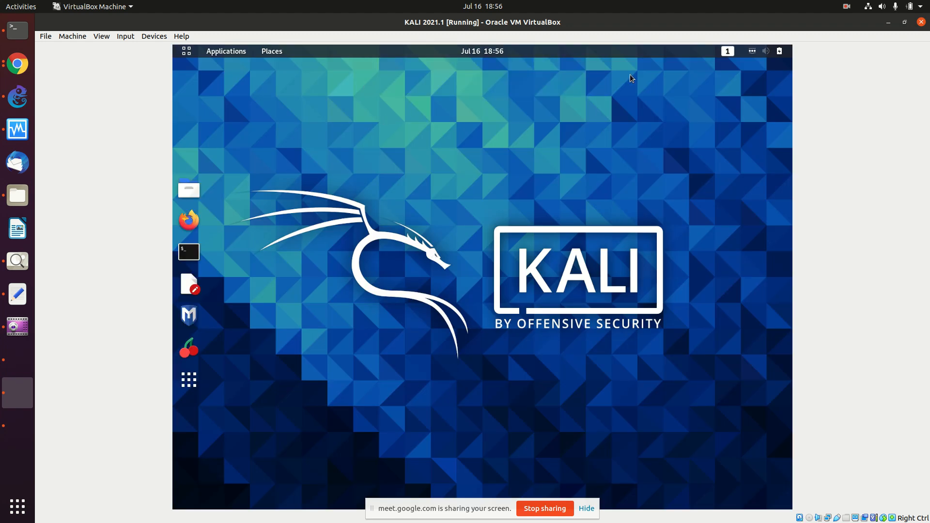
Step: Run ifconfig | more in a Kali terminal to list its network interfaces
left_click(189, 251)
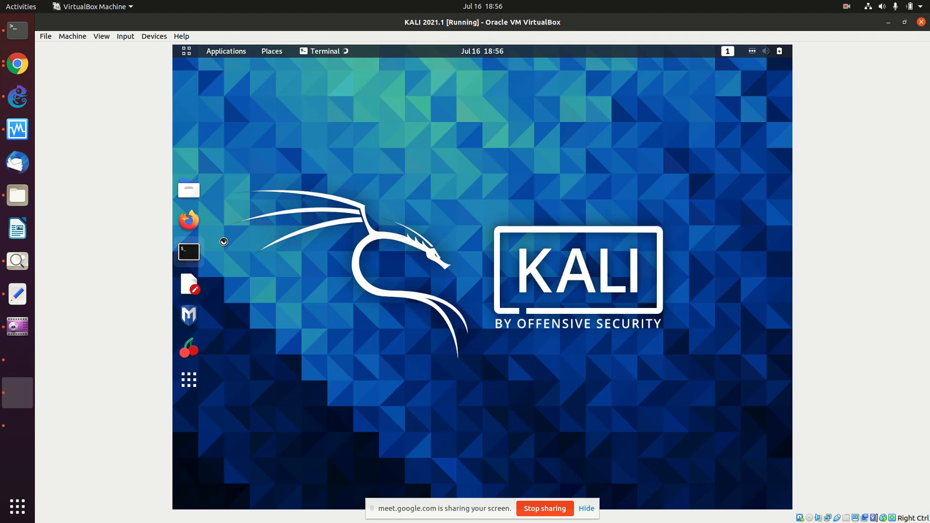
type("ifconfig")
key("BackSpace")
type("| more")
key("Return")
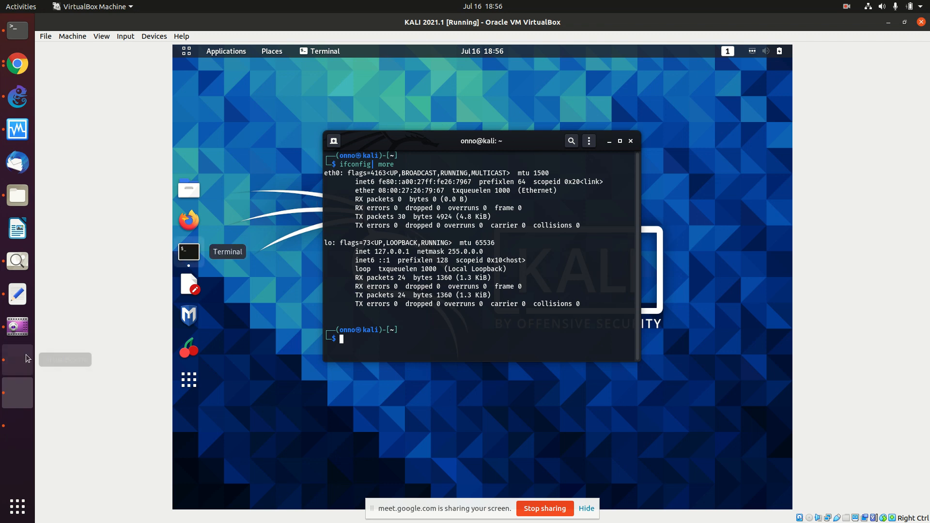
Step: Minimize the MikroTik1 and Ubuntu VM windows and open MikroTik1-1's console from GNS3
left_click(19, 370)
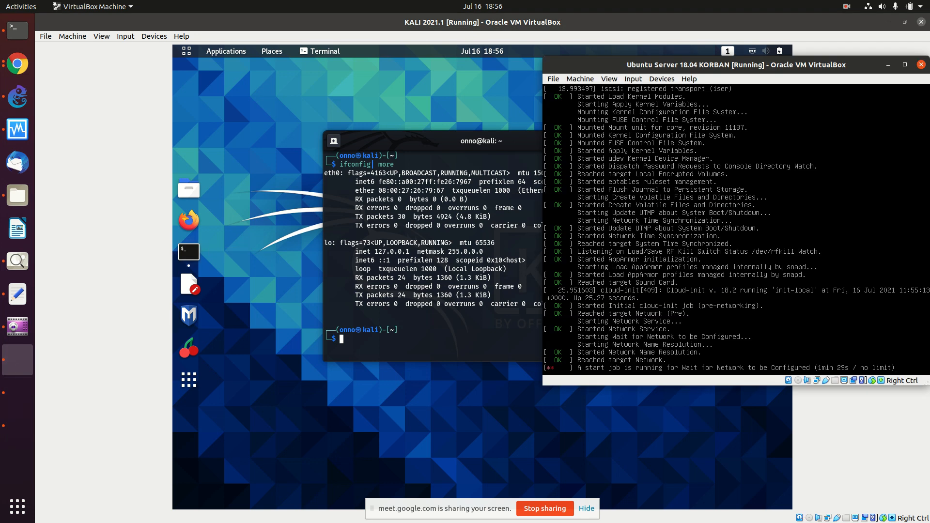
left_click(18, 426)
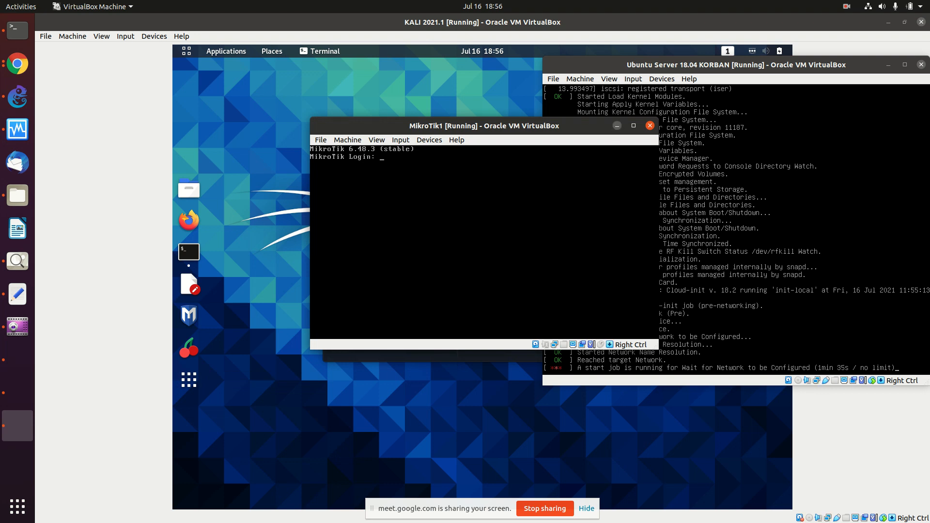
left_click(617, 127)
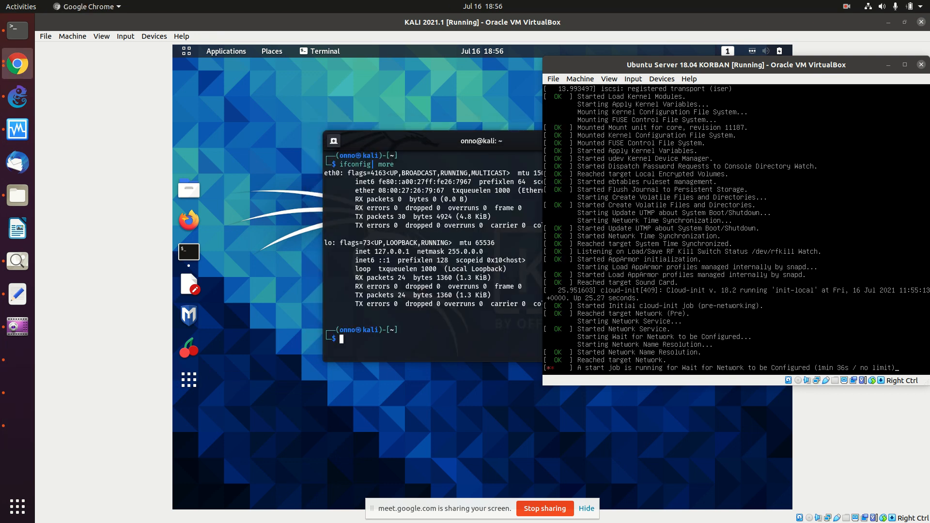
left_click(888, 65)
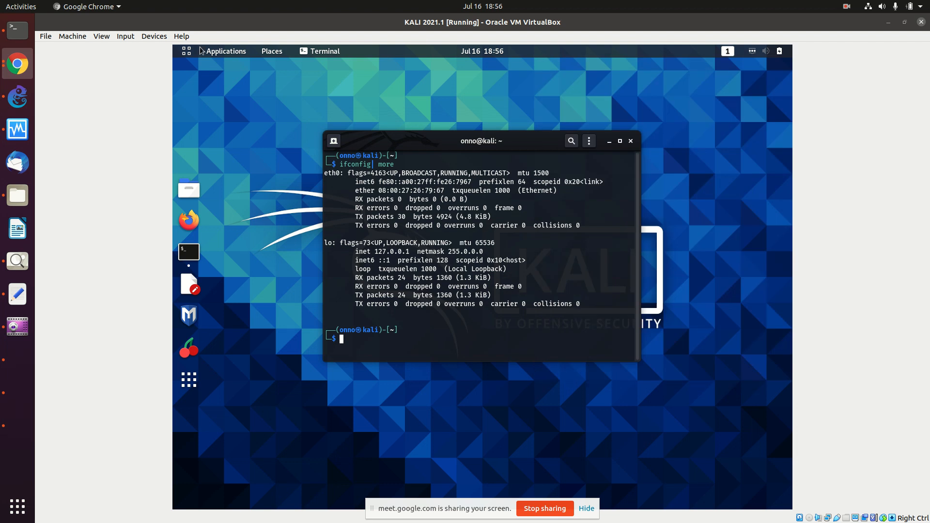
left_click(17, 97)
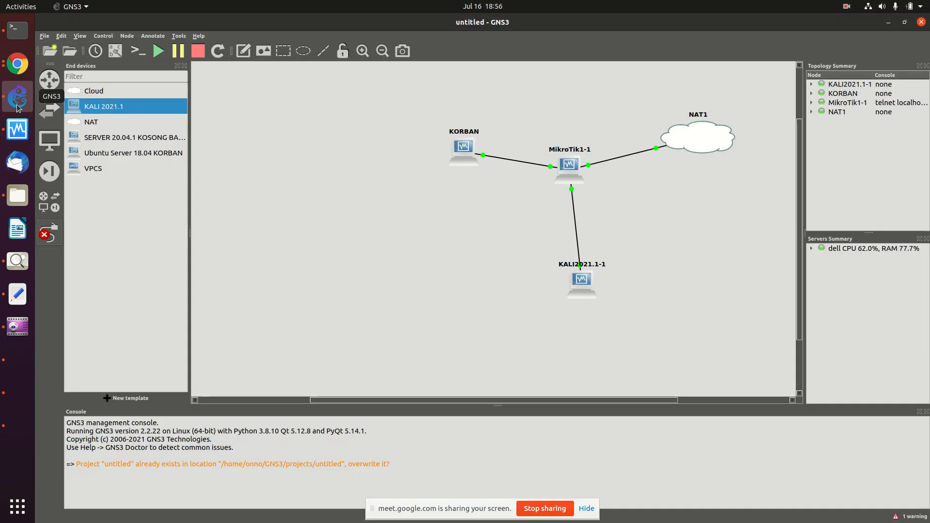
right_click(567, 171)
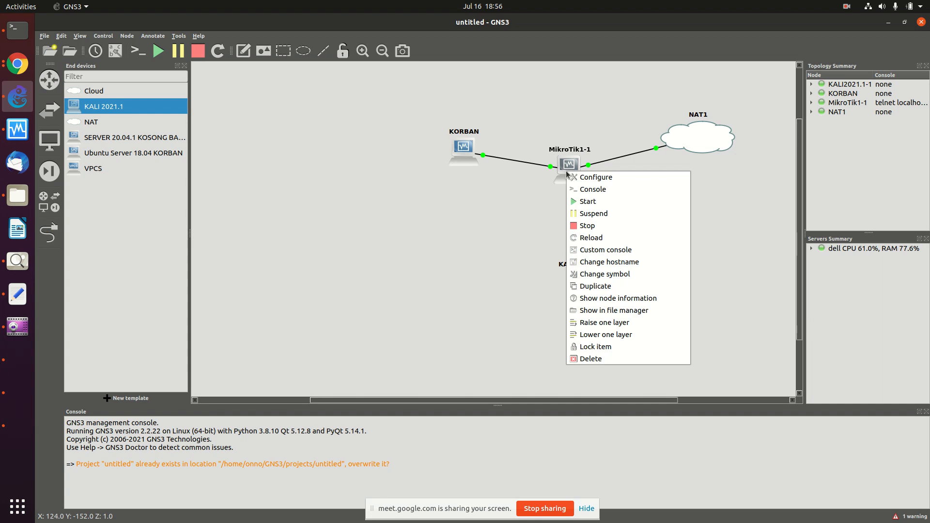
left_click(582, 194)
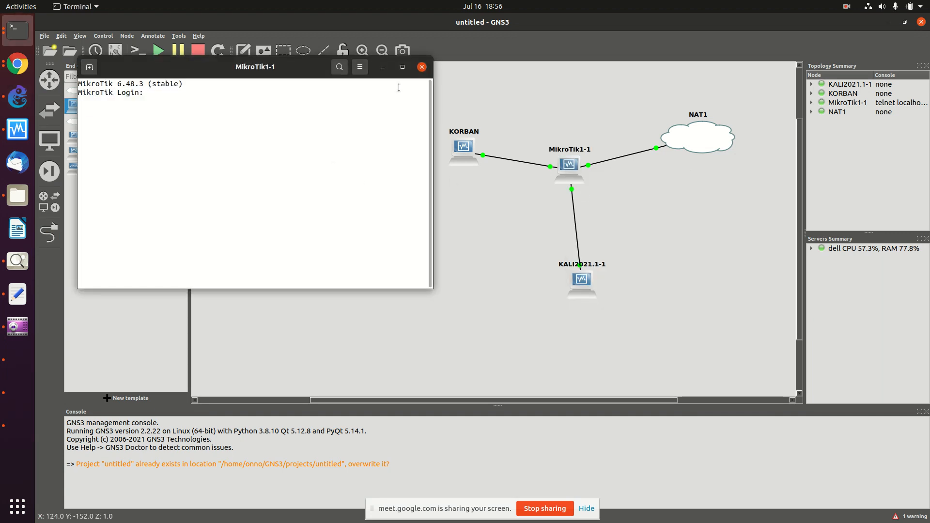
Step: Log in as admin on the maximized MikroTik1-1 console and accept the licence with y
left_click(403, 67)
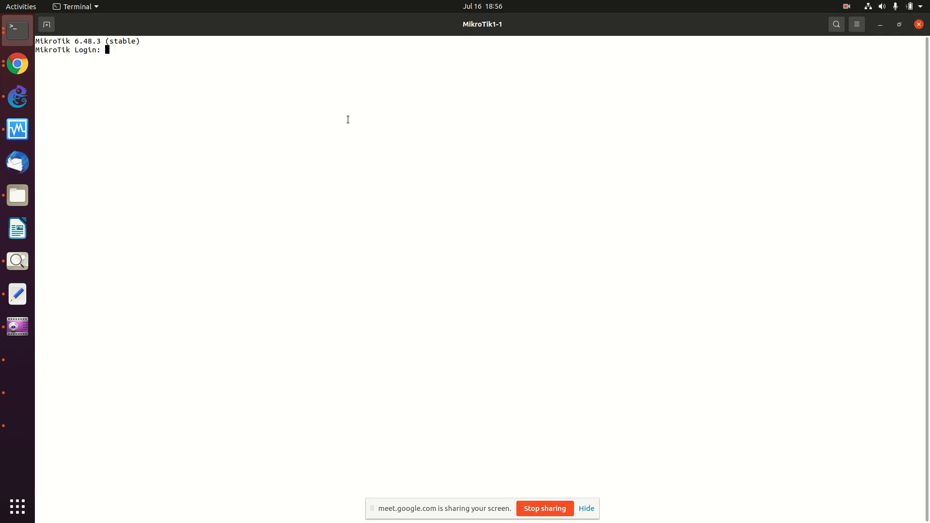
type("admin")
key("Return")
key("Return")
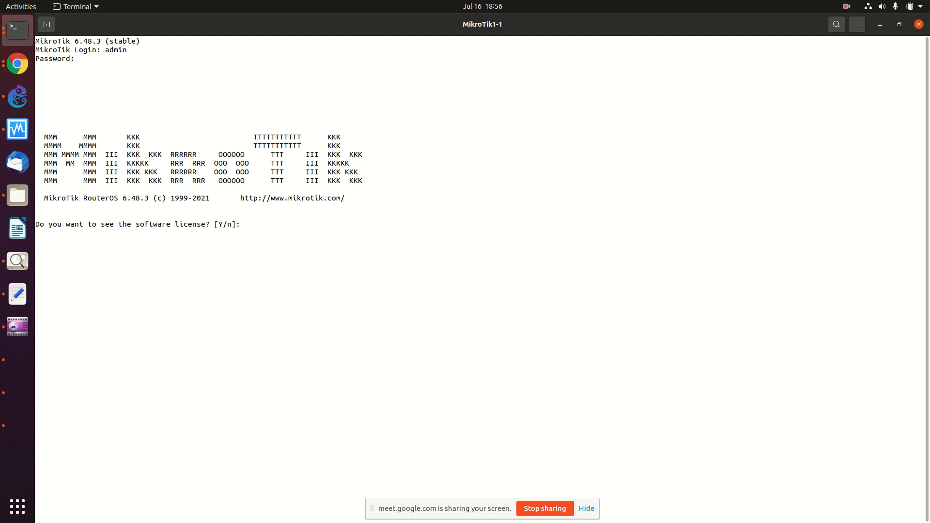
type("y")
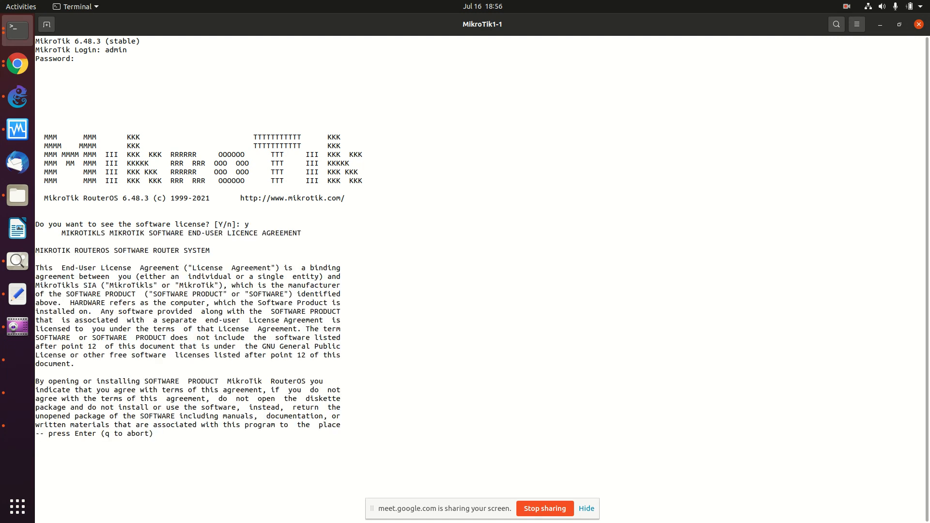
key("Return")
key("Return")
key("Return")
key("Return")
key("Return")
key("Return")
key("Return")
key("Return")
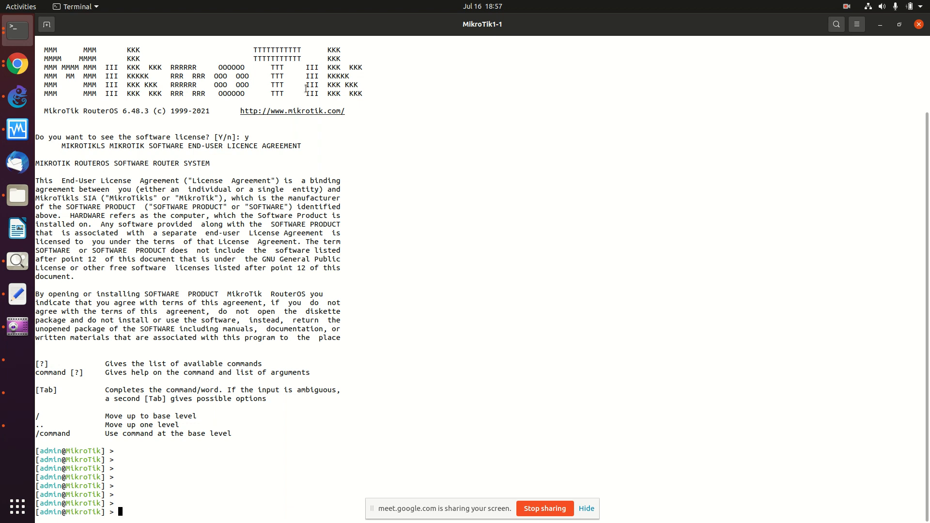
key("Return")
key("Return")
key("Return")
key("Return")
key("Return")
key("Return")
key("Return")
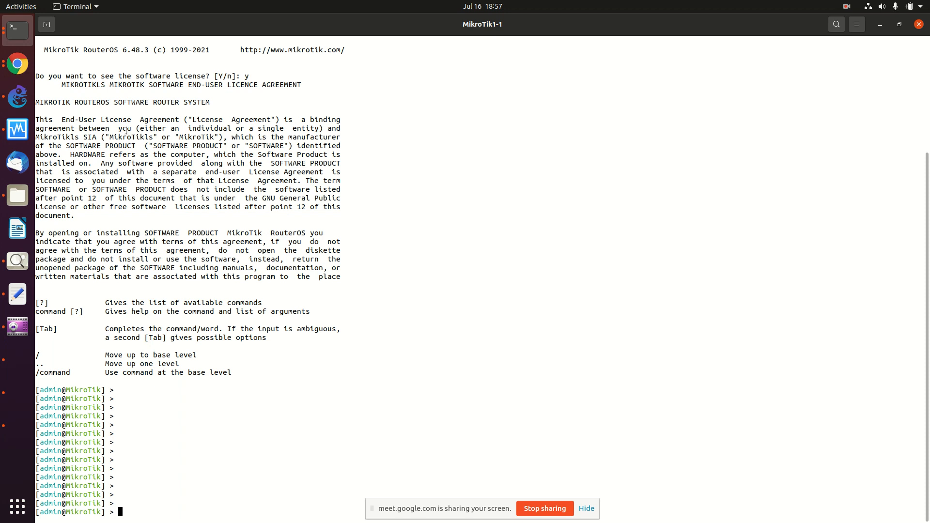
Step: Open the IPv6 Mikrotik wiki tab, scroll to its LAN Bridge and WAN commands, then return to the console
left_click(17, 64)
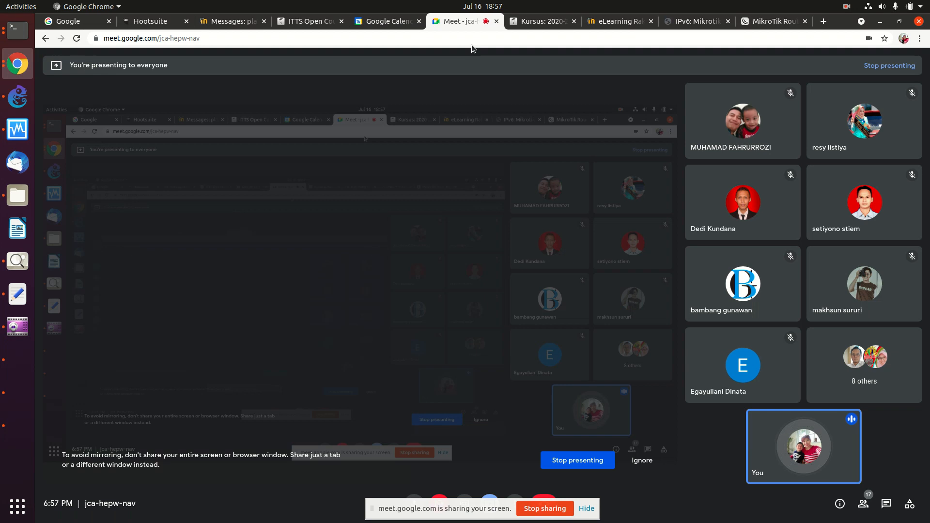
left_click(543, 22)
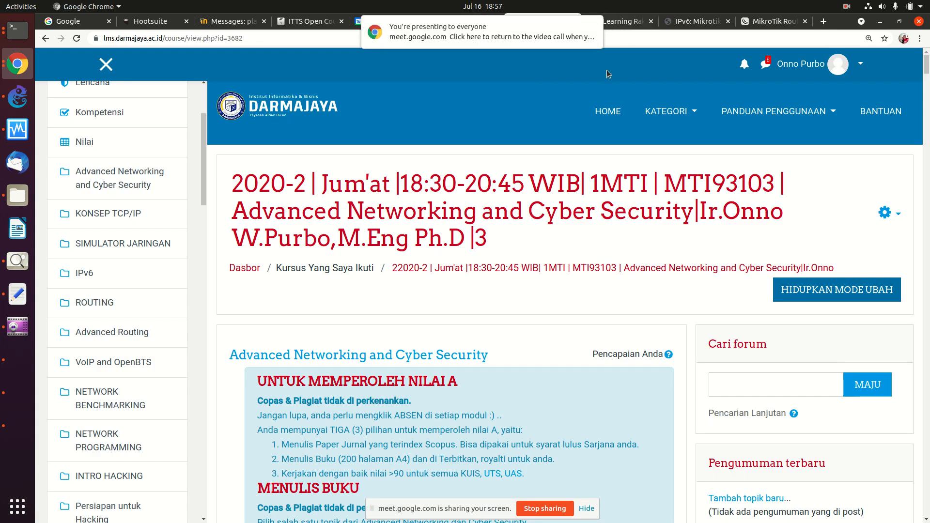
left_click(624, 23)
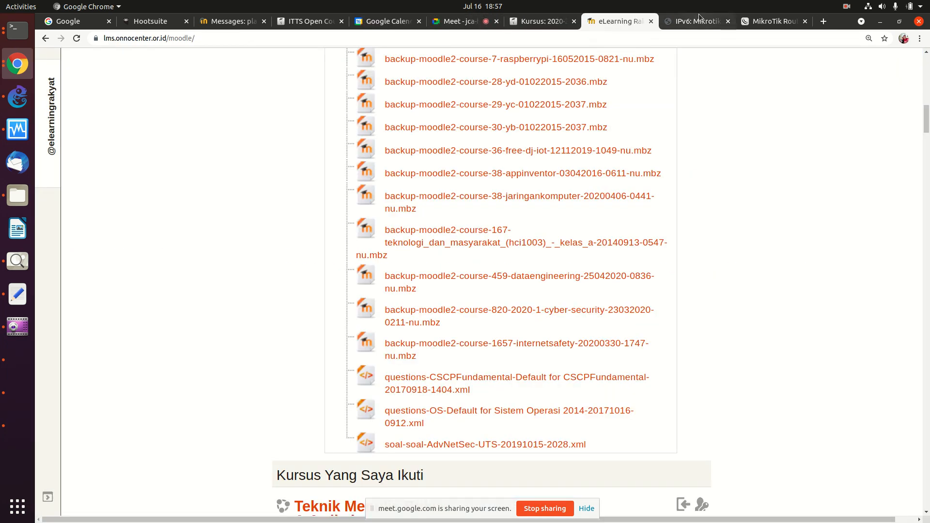
left_click(693, 23)
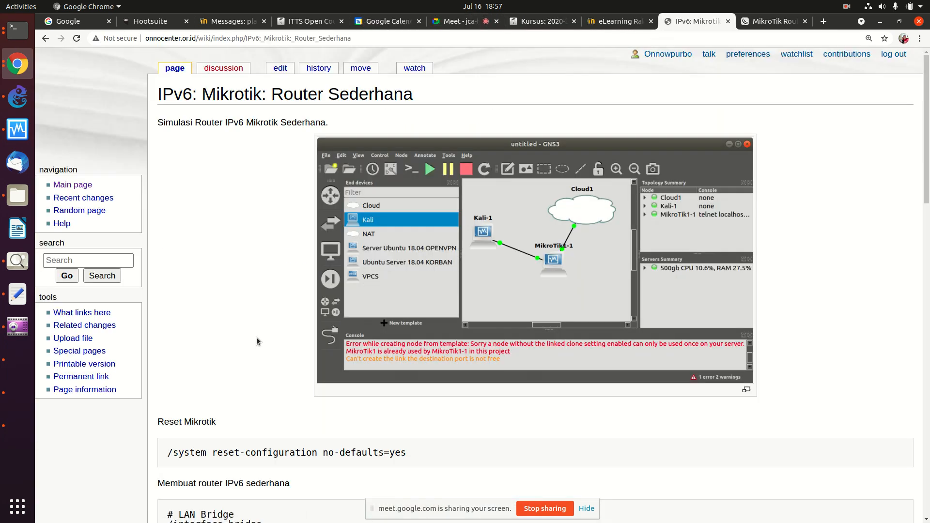
scroll(257, 338, "down", 3)
scroll(257, 337, "down", 10)
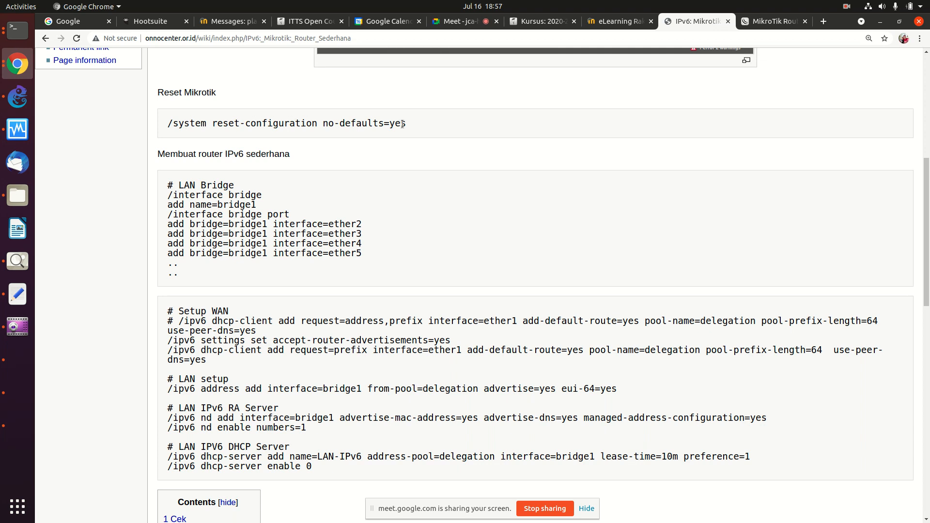
left_click(16, 32)
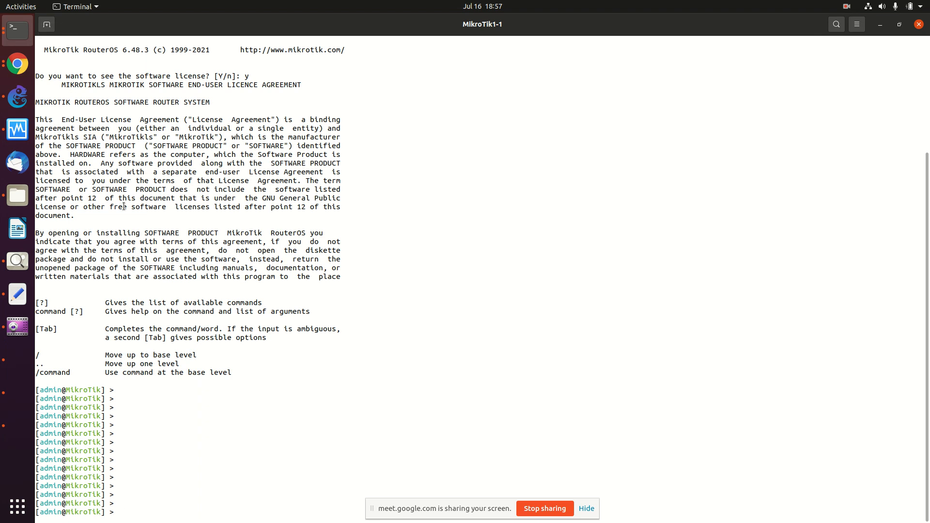
Step: Run /ip address print to show ether1's 192.168.122.66/24 address
type("/ip address print")
key("Return")
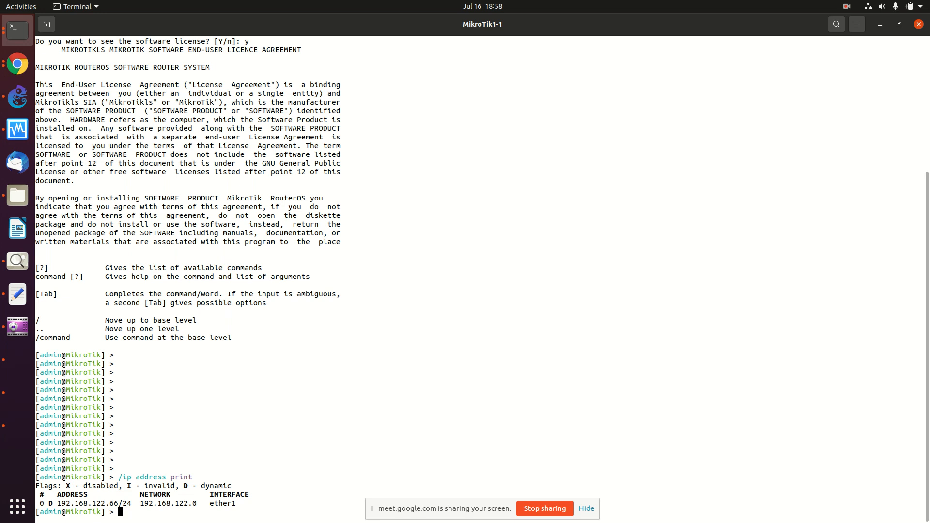
Step: Copy the wiki's /interface bridge commands through the ether5 line and bring up the console's paste menu
left_click(18, 63)
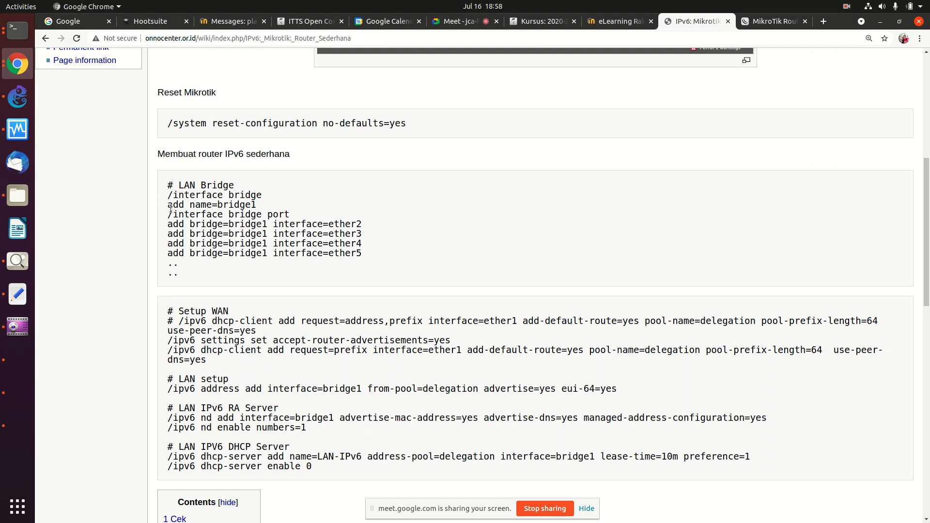
left_click_drag(168, 195, 366, 251)
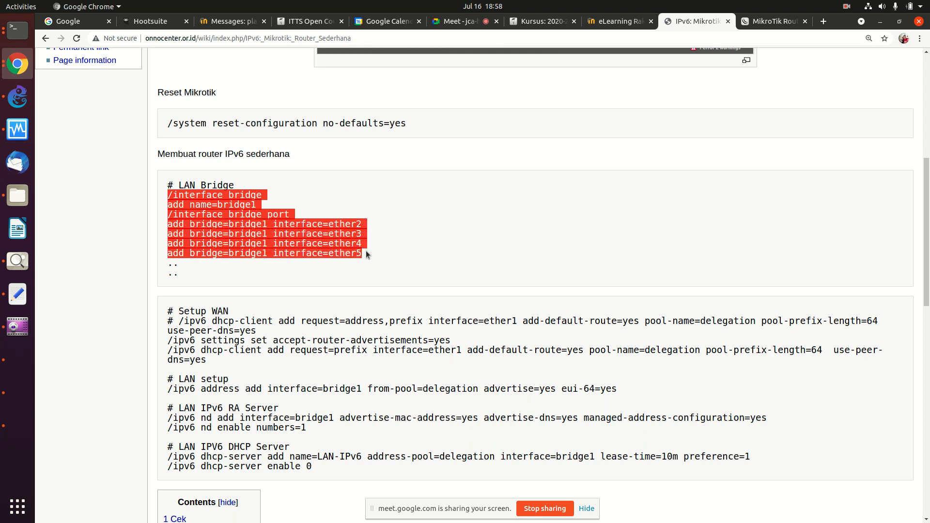
right_click(331, 240)
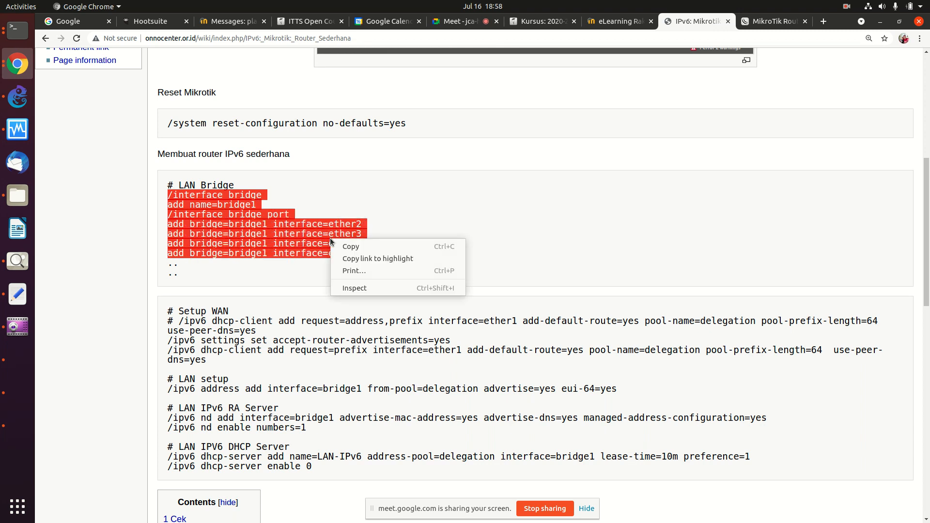
left_click(345, 248)
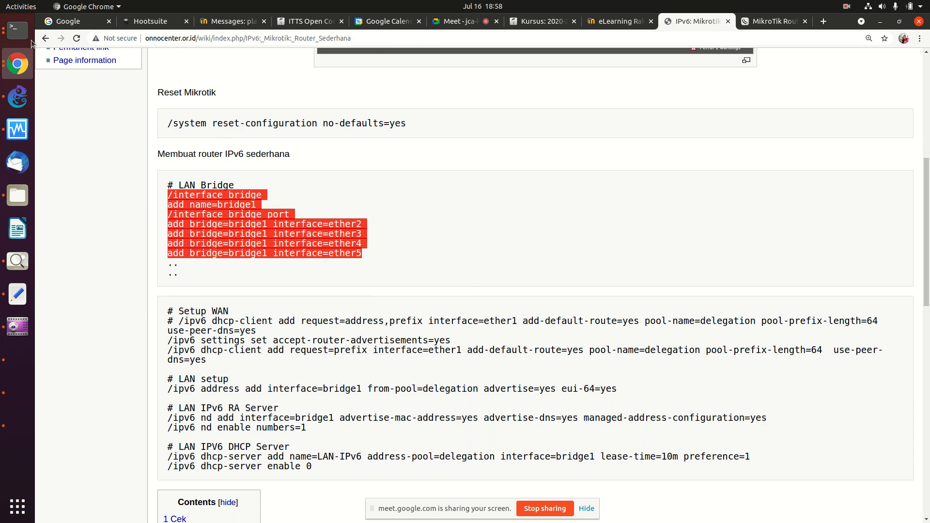
left_click(16, 31)
right_click(237, 141)
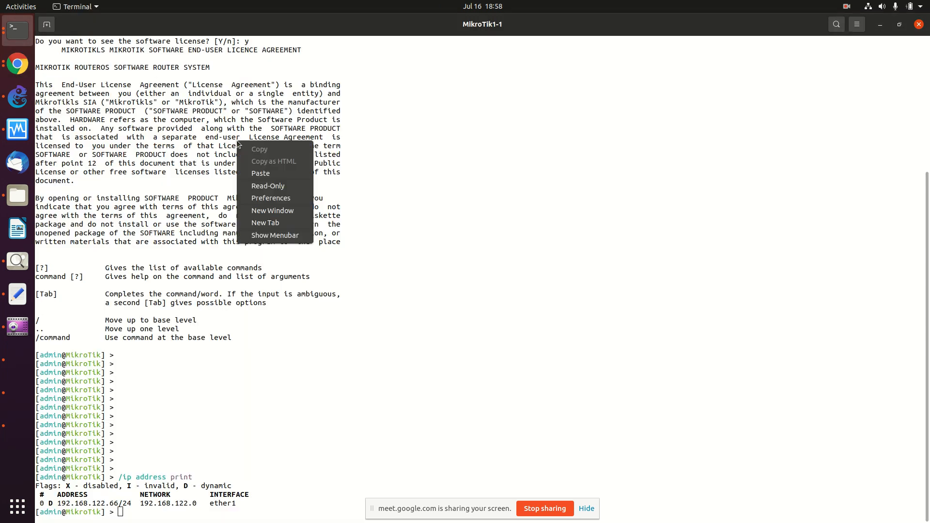
Step: Paste and run the commands creating bridge1 and adding ether2 through ether5 as ports
left_click(261, 173)
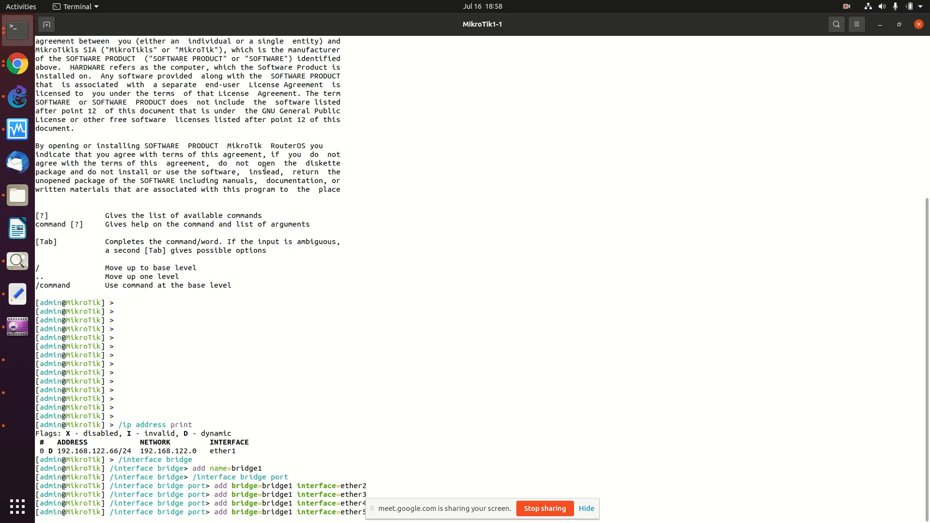
left_click_drag(472, 509, 770, 46)
left_click(361, 333)
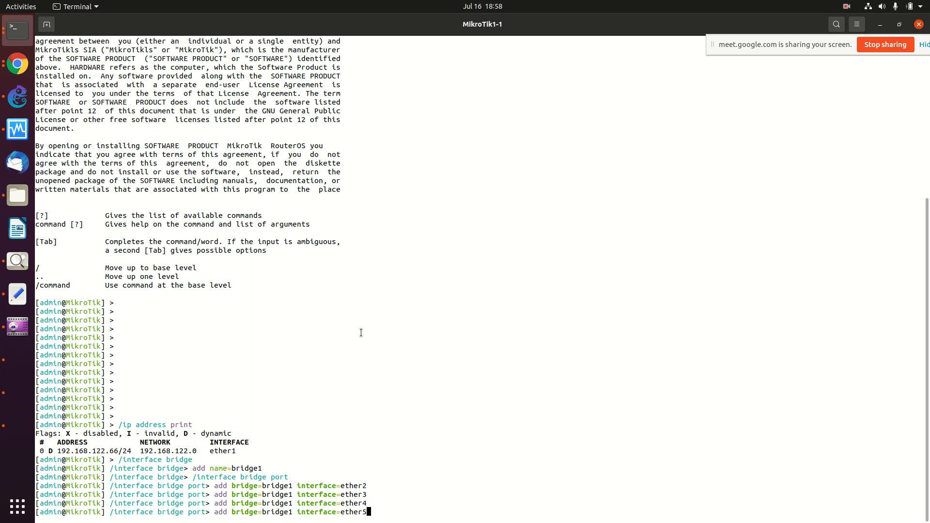
key("Return")
Step: Add ether6, ether7 and ether8 to bridge1 by re-running the port command with new numbers
key("Up")
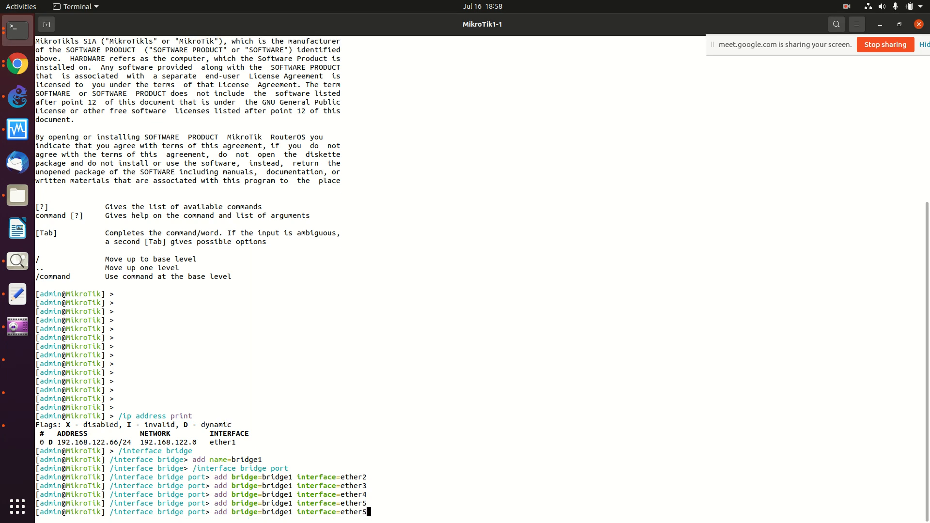
type("6")
key("Return")
key("Up")
key("BackSpace")
type("7")
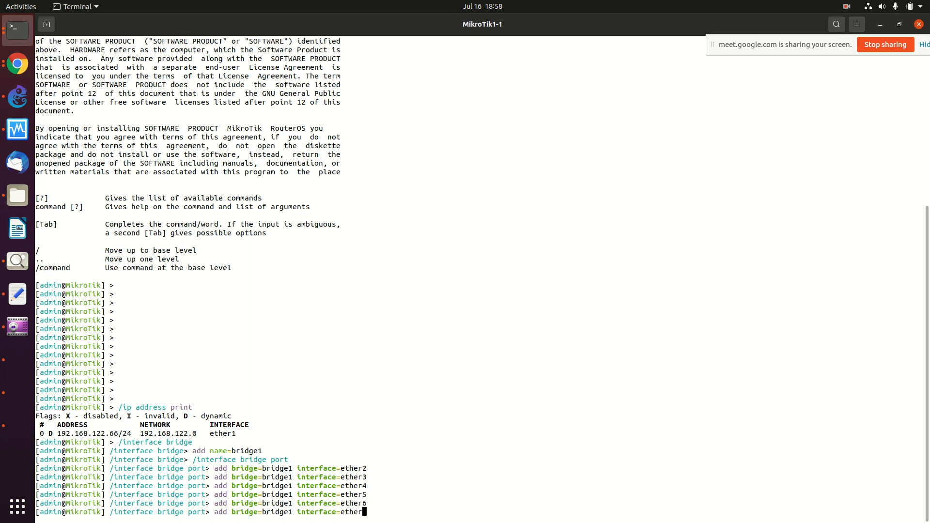
key("Return")
key("Up")
key("BackSpace")
type("8")
key("Return")
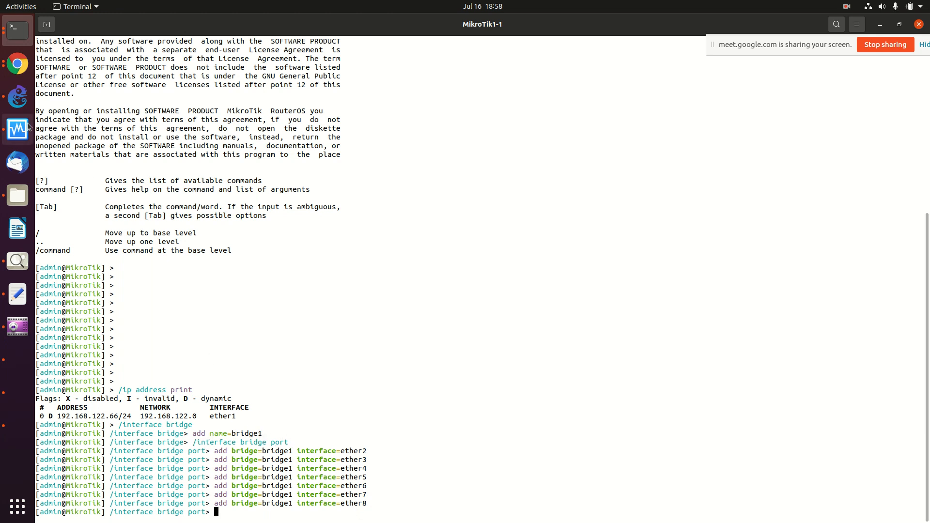
left_click(7, 62)
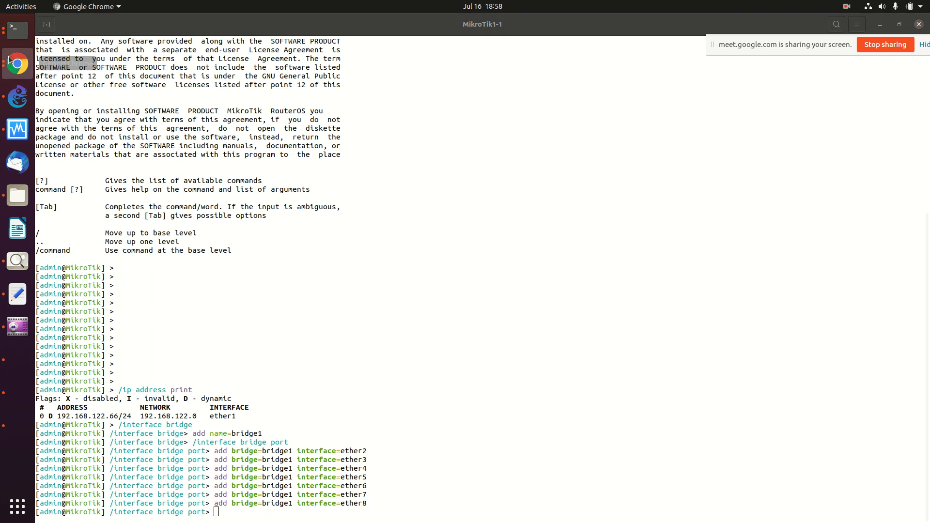
Step: Copy the /ipv6 settings and dhcp-client lines from the IPv6 Mikrotik wiki page
left_click(16, 62)
left_click(101, 62)
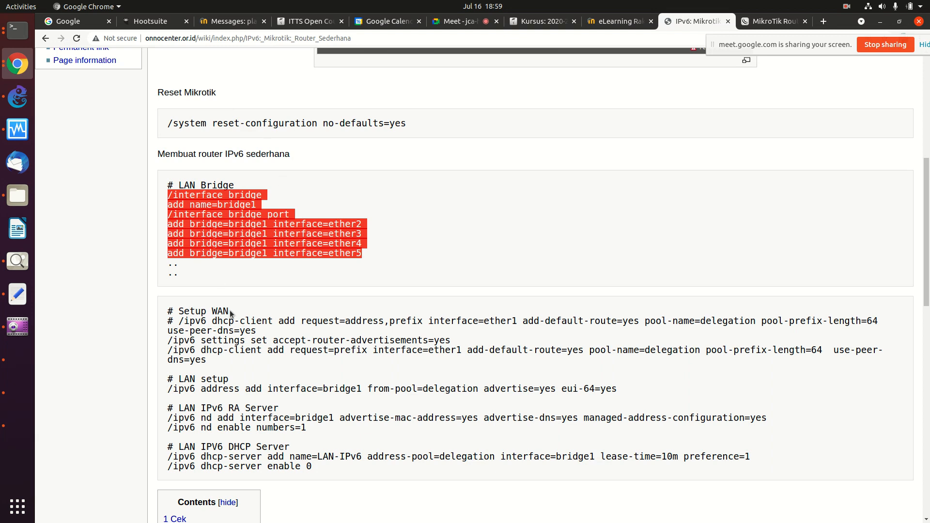
scroll(231, 314, "down", 2)
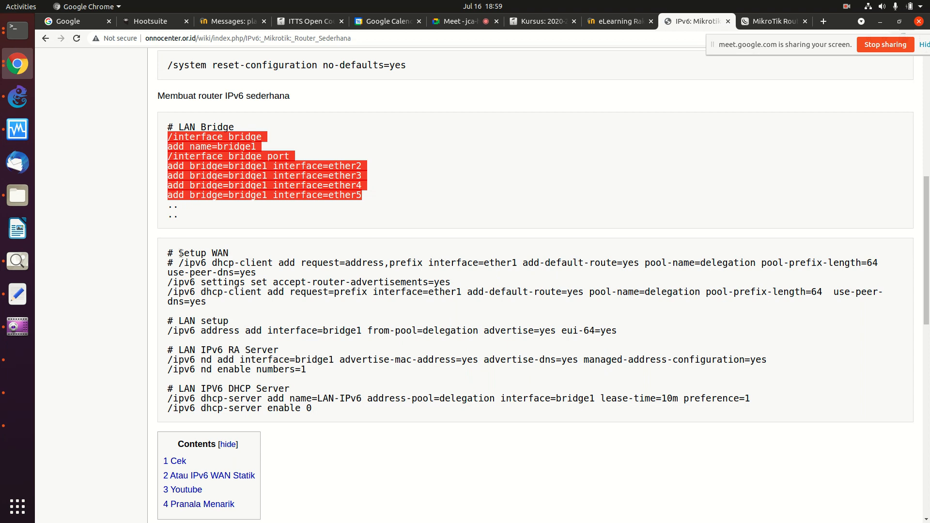
left_click_drag(169, 253, 256, 304)
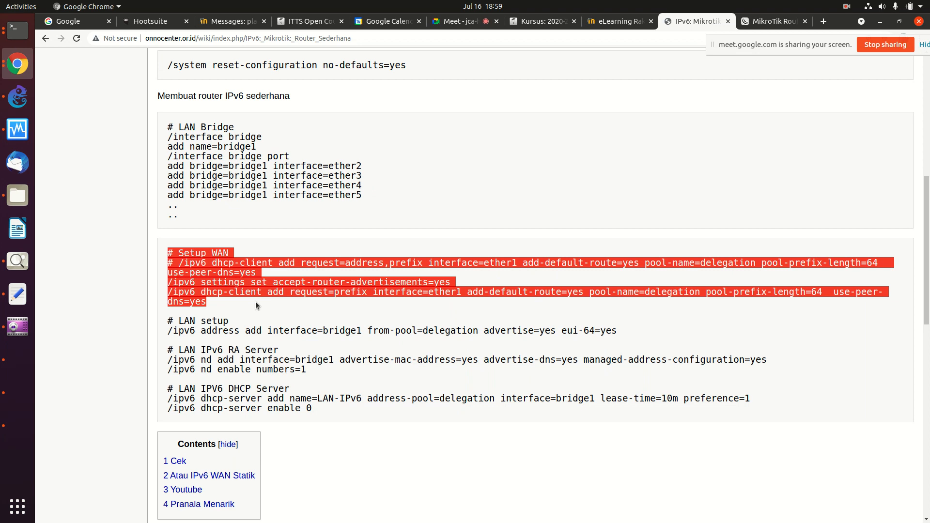
left_click(249, 316)
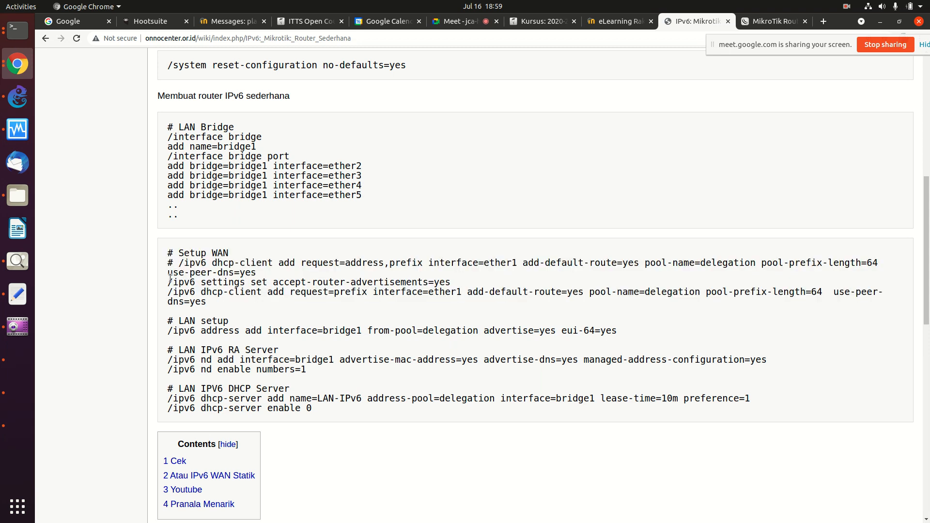
left_click_drag(167, 282, 432, 305)
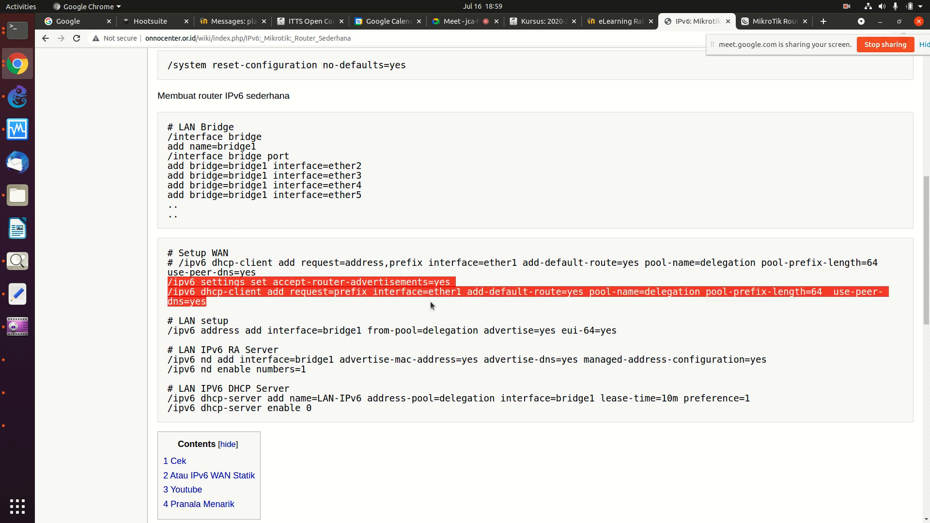
right_click(392, 293)
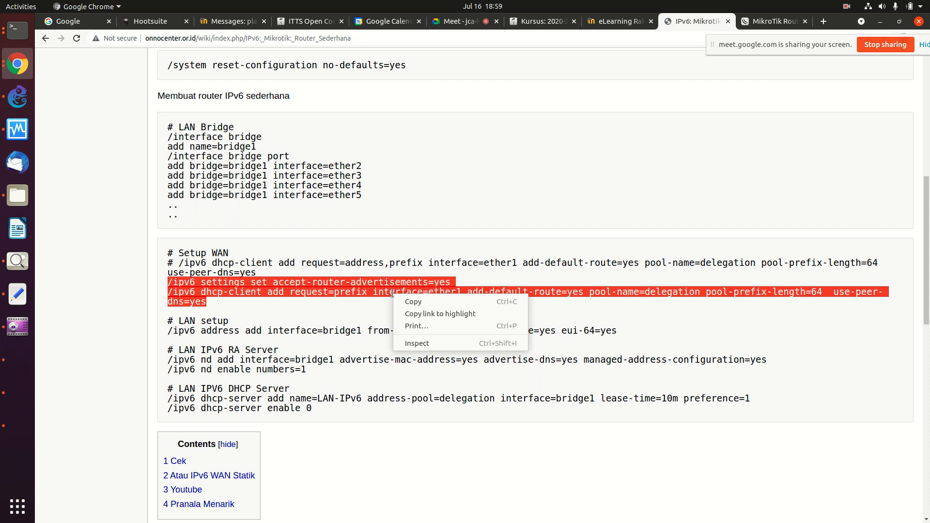
left_click(421, 301)
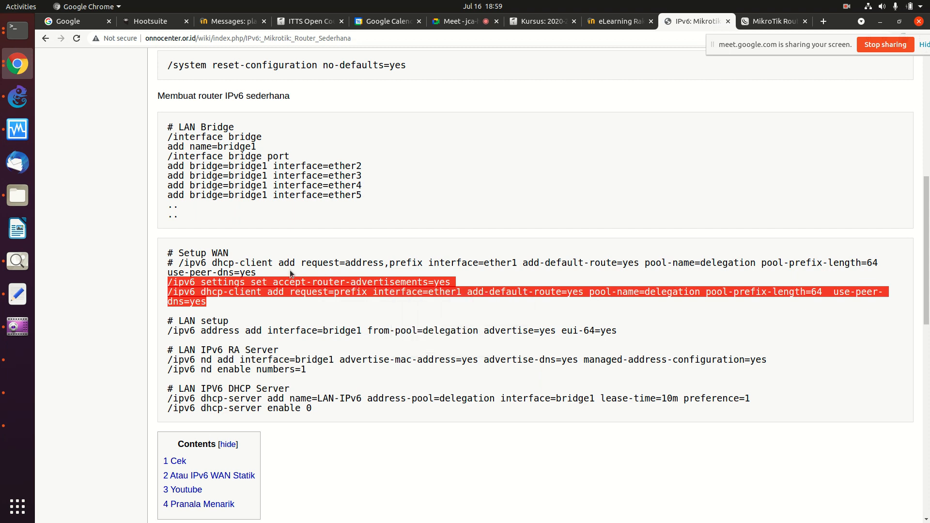
right_click(307, 286)
left_click(323, 294)
Step: Paste the two IPv6 commands into the MikroTik console, which rejects both as bad command name
left_click(17, 30)
right_click(238, 114)
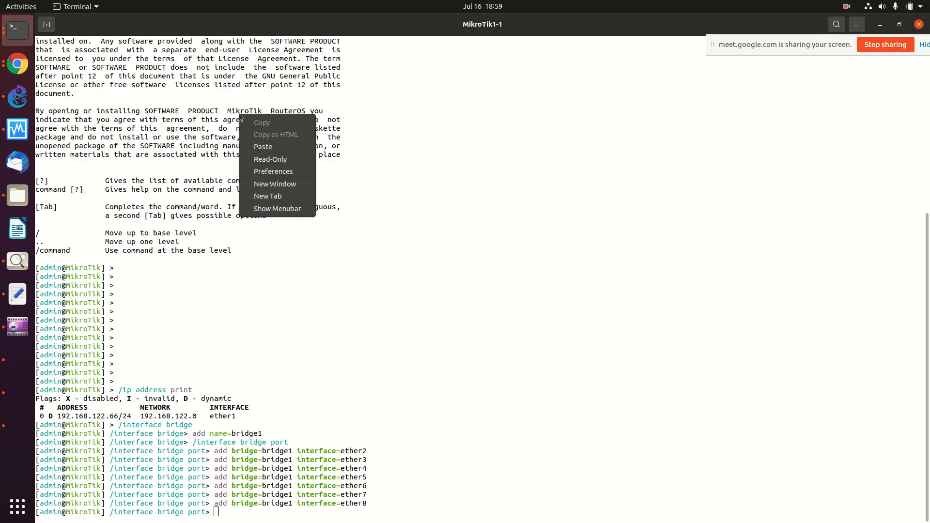
left_click(269, 144)
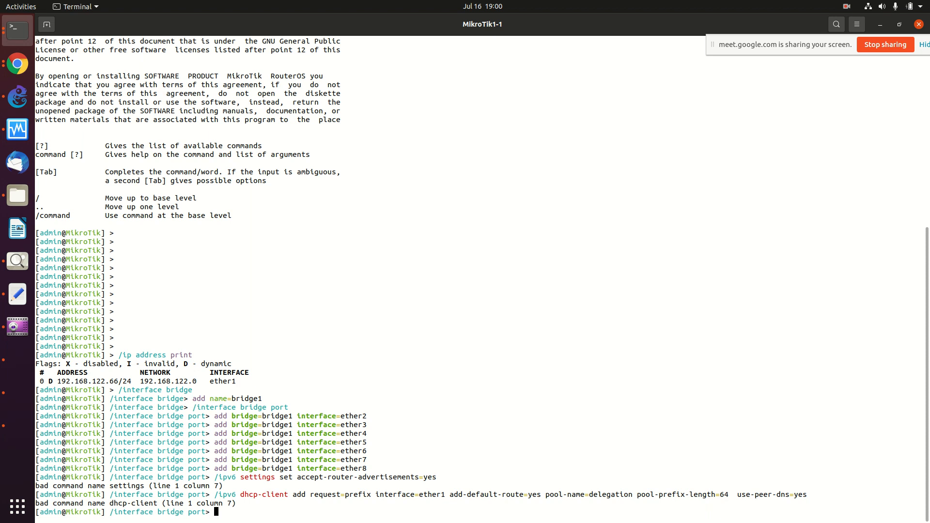
Step: Return the MikroTik console to the base command level with /
type("/ip")
key("BackSpace")
key("BackSpace")
key("BackSpace")
type("/")
key("Return")
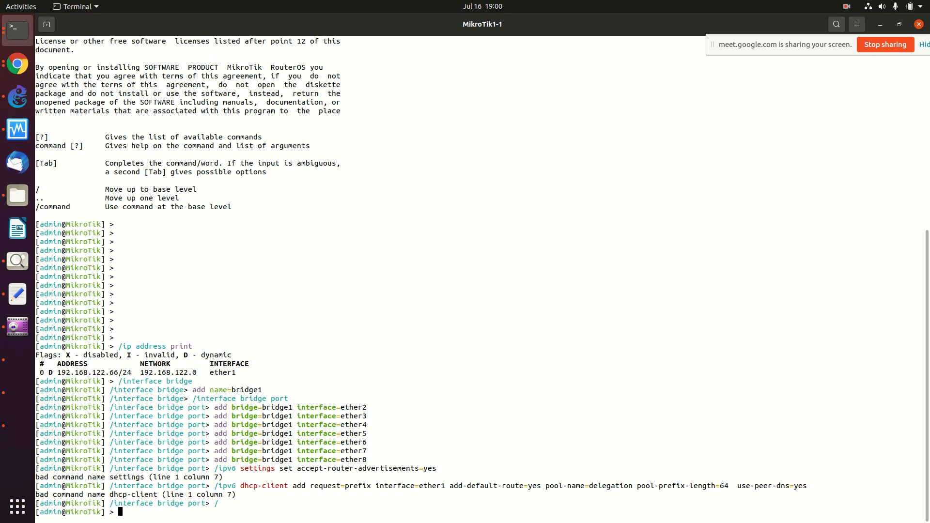
Step: List packages with /system package print, find ipv6 flagged disabled, and start /system package enable
type("/system package")
key("Tab")
key("Tab")
type("p")
key("BackSpace")
type("pr")
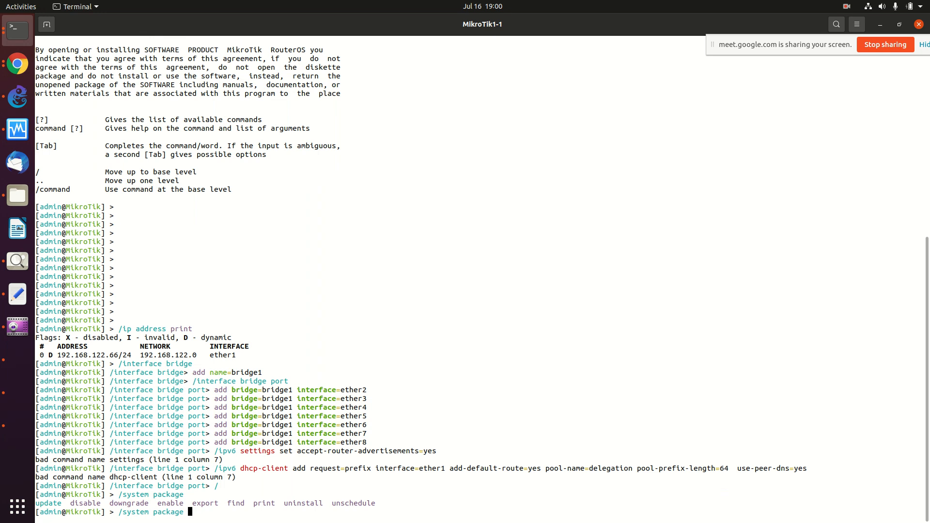
type("int")
key("Return")
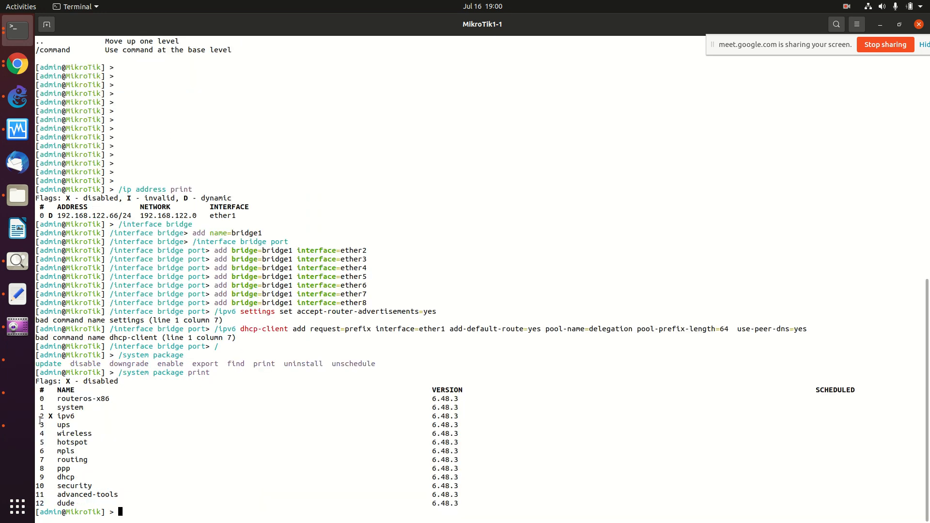
left_click_drag(40, 419, 486, 415)
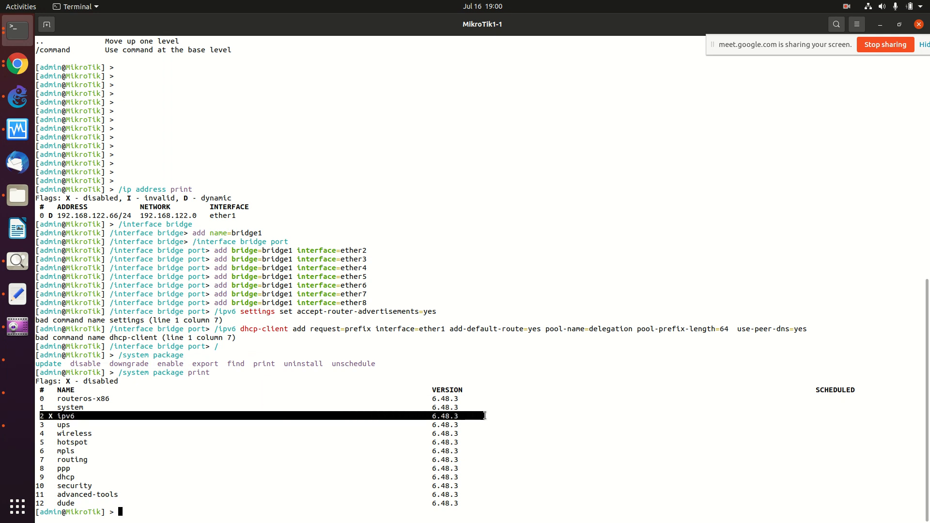
left_click(350, 413)
key("Return")
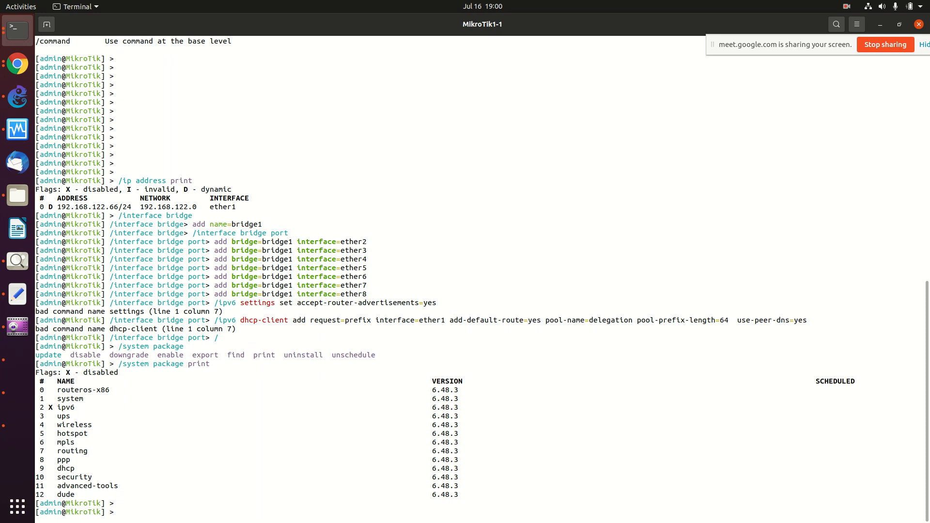
type("/system package enable")
Step: Enable the ipv6 package and confirm it is scheduled with /system package print
key("Tab")
key("Tab")
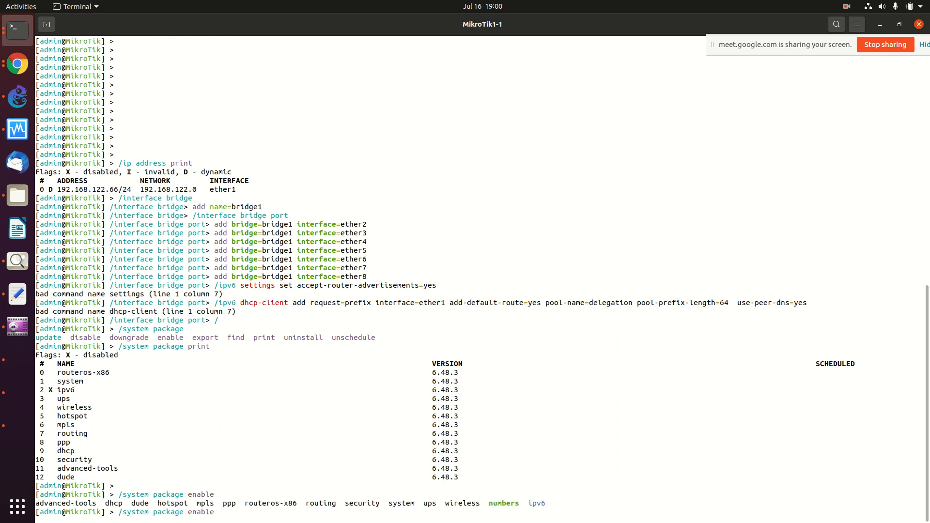
type("ipv6")
key("Return")
type("/system package print")
key("Return")
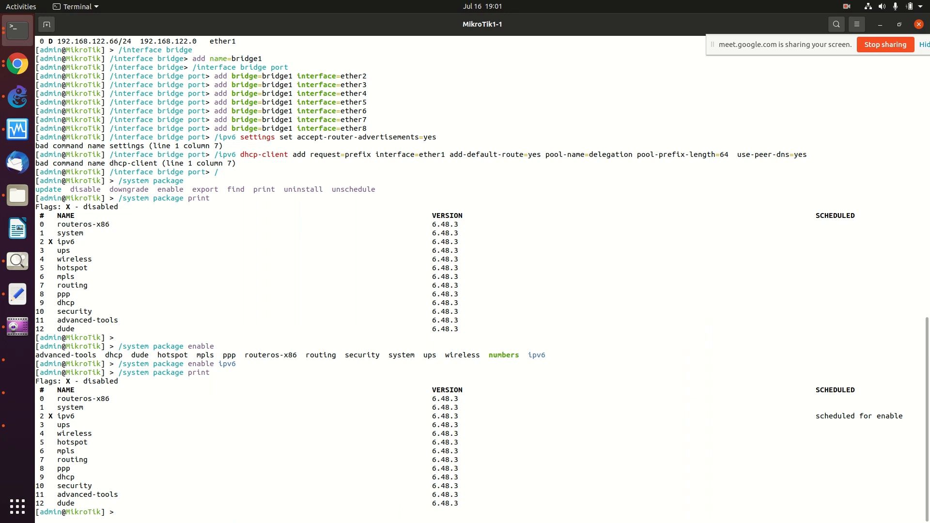
Step: Issue /system reboot to apply the package change
type("/system")
key("Tab")
key("Tab")
key("Tab")
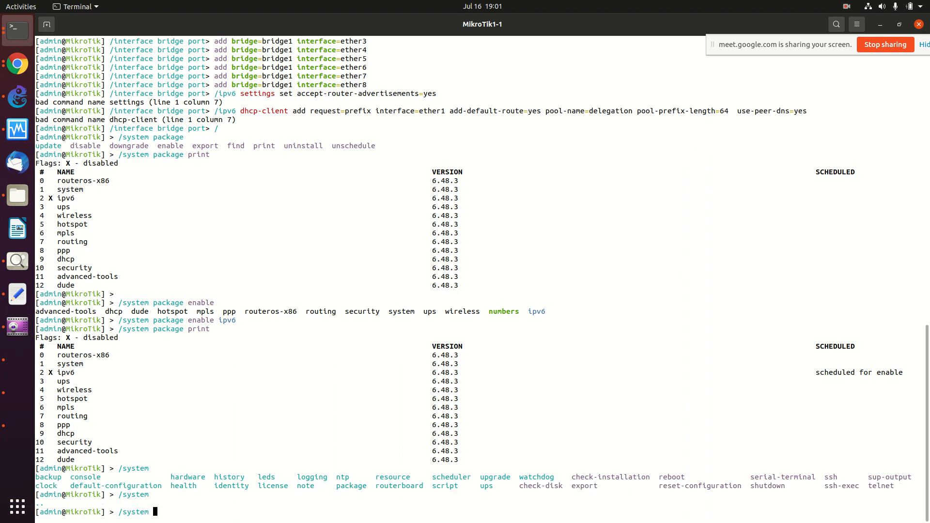
type("reboot")
key("Return")
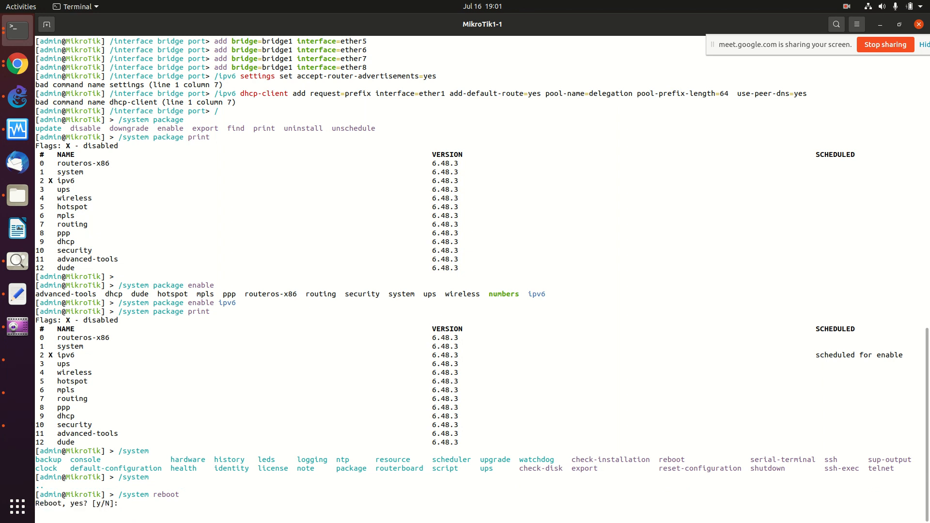
Step: Confirm the reboot, log back in as admin, and verify ipv6 is now enabled
type("y")
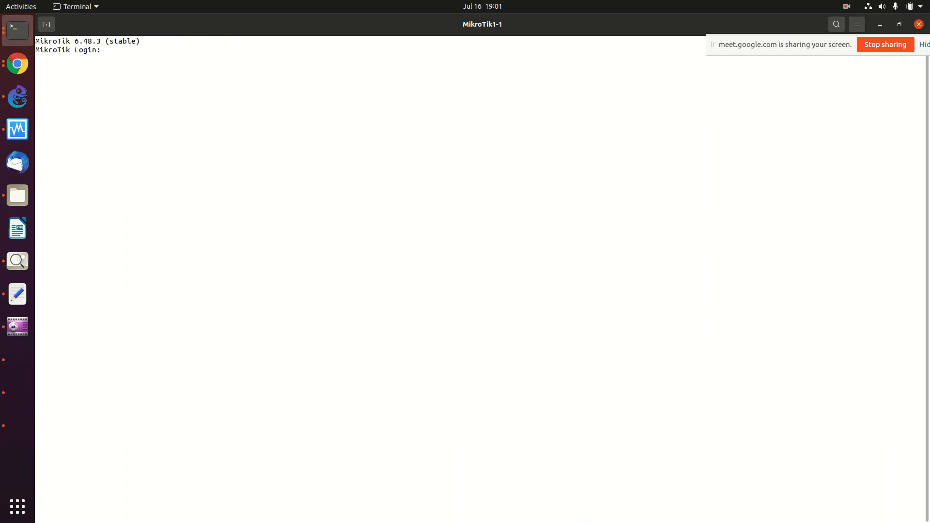
type("admin")
key("Return")
key("Return")
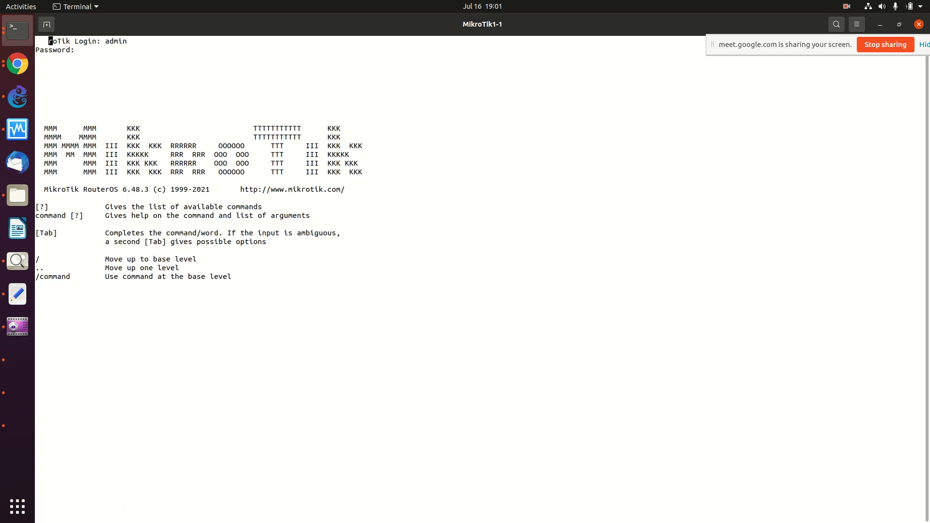
type("/system package print")
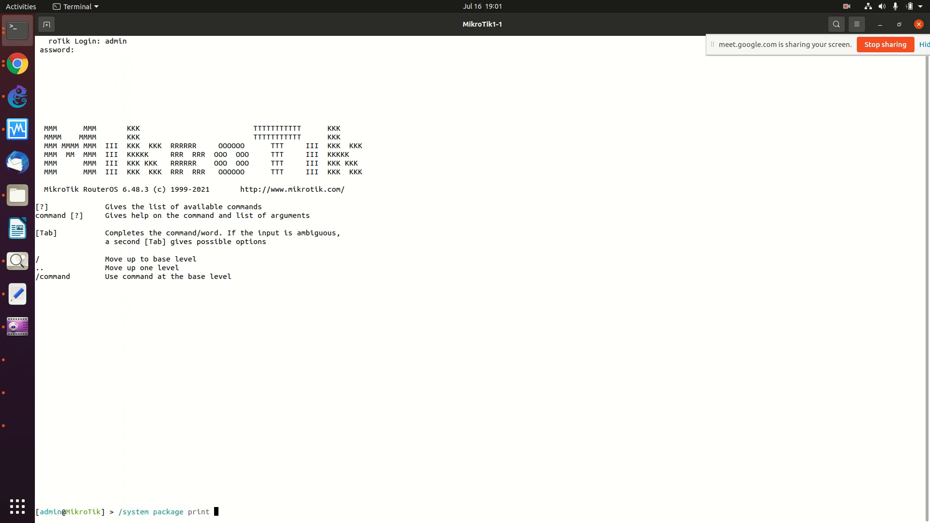
key("Return")
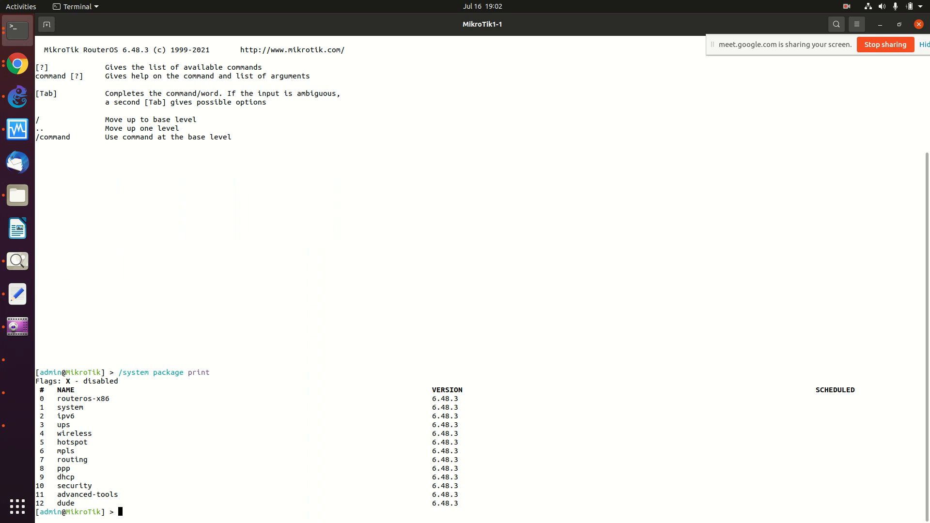
Step: List the router's IP addresses with /ip address print
type("/ip address print")
key("Return")
key("Up")
key("BackSpace")
key("BackSpace")
key("BackSpace")
key("BackSpace")
key("BackSpace")
key("BackSpace")
key("BackSpace")
key("BackSpace")
key("BackSpace")
key("BackSpace")
key("BackSpace")
key("BackSpace")
key("BackSpace")
key("BackSpace")
key("BackSpace")
key("BackSpace")
key("BackSpace")
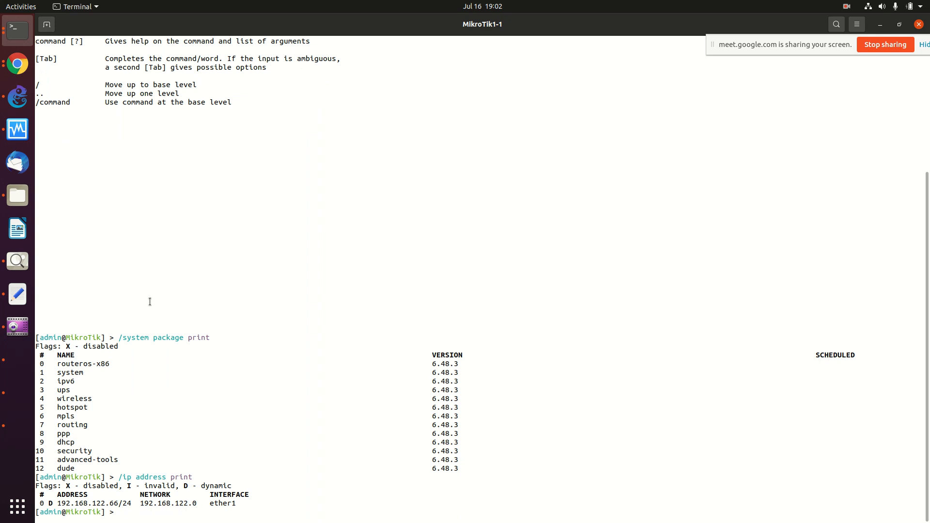
Step: Check the wiki, then run /interface print to see bridge1 and its ether ports
left_click(18, 63)
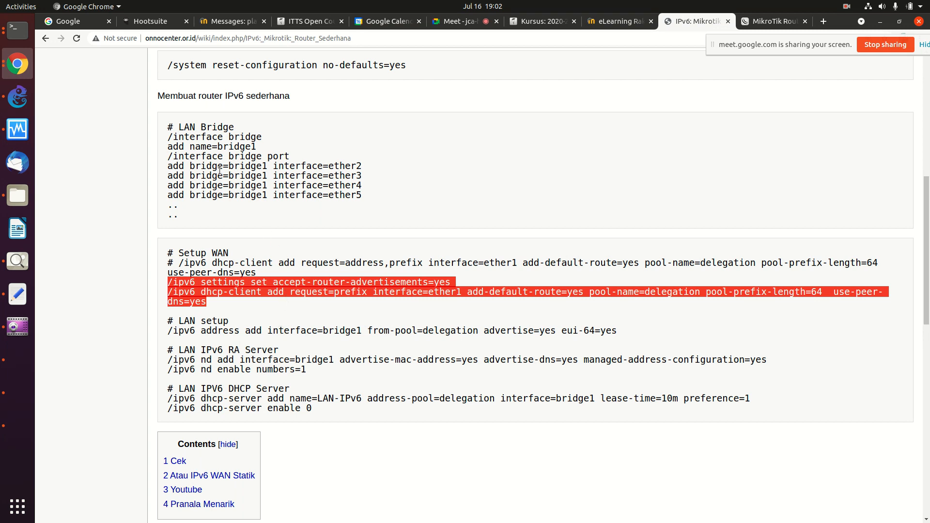
left_click(23, 37)
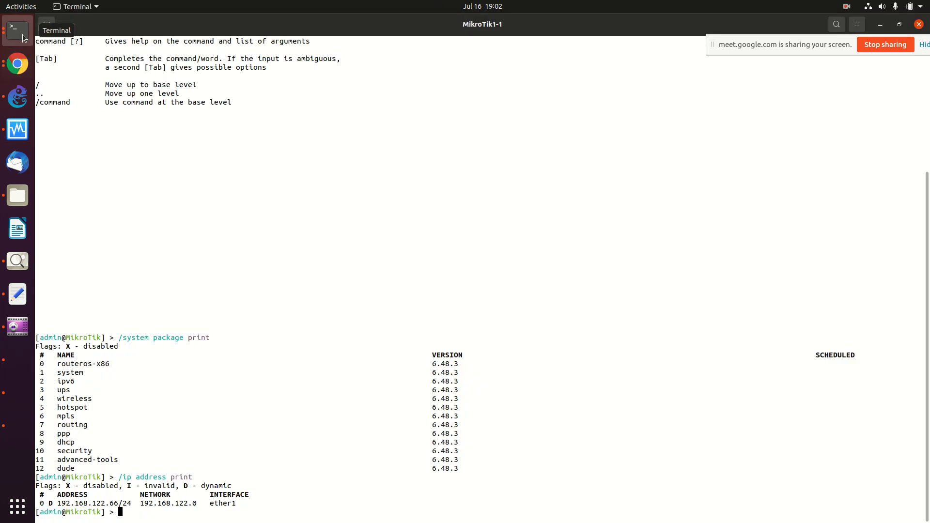
type("/p")
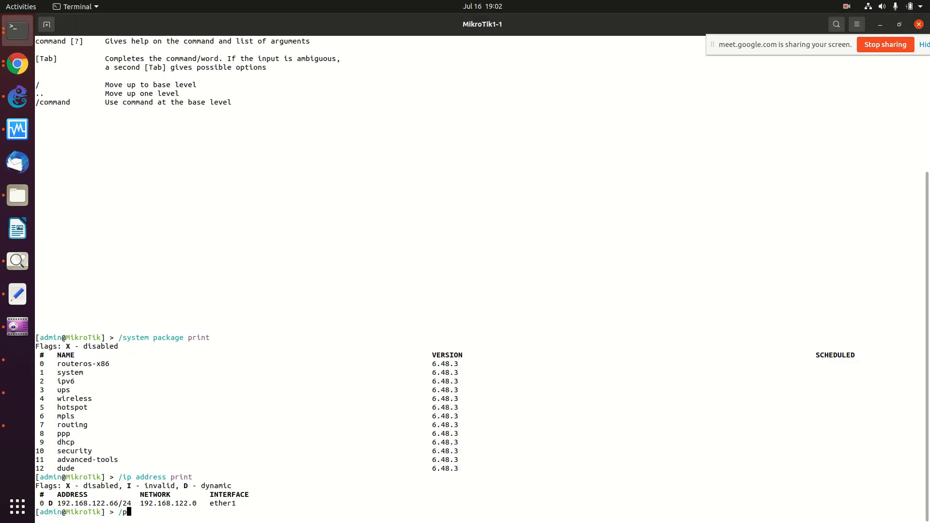
type("int")
key("Tab")
key("Tab")
key("Tab")
type("print")
key("Return")
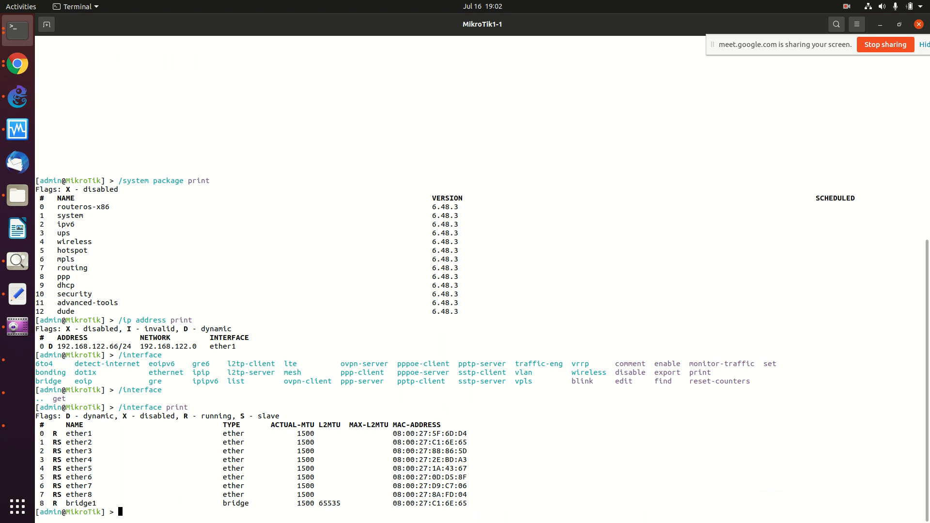
left_click(18, 63)
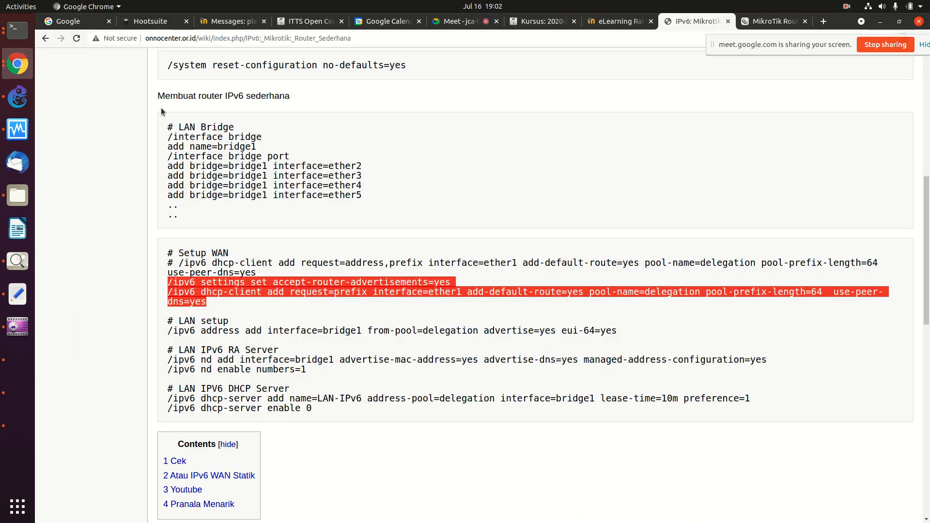
Step: Run the wiki's two WAN commands: accept router advertisements and add an ether1 DHCPv6 prefix client
right_click(189, 297)
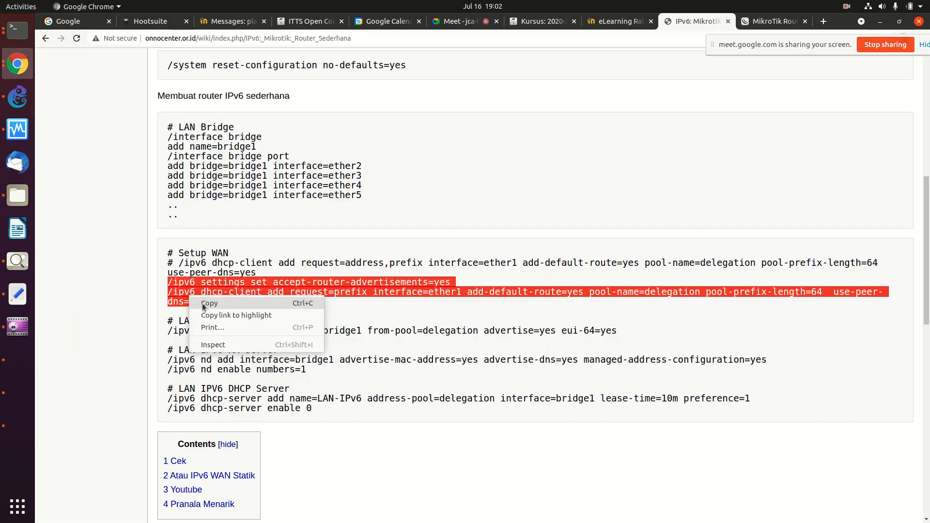
left_click(204, 303)
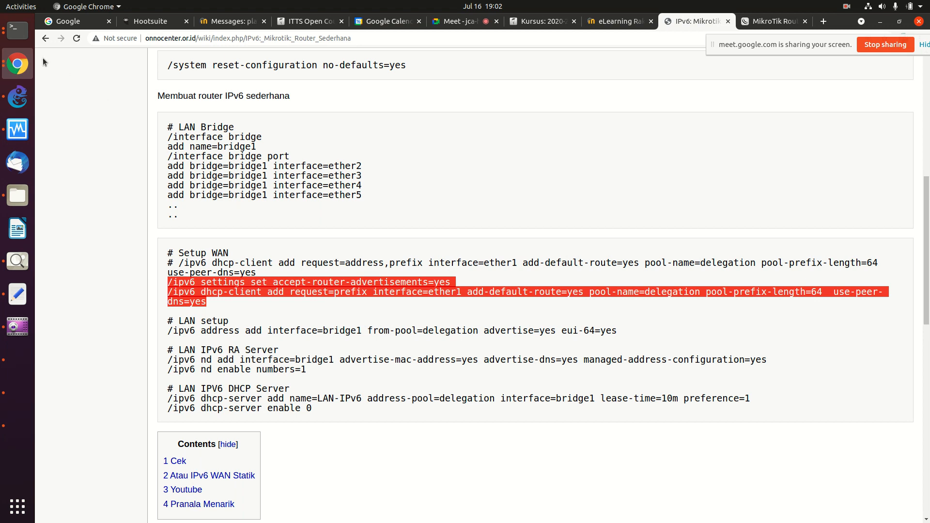
left_click(17, 30)
right_click(235, 163)
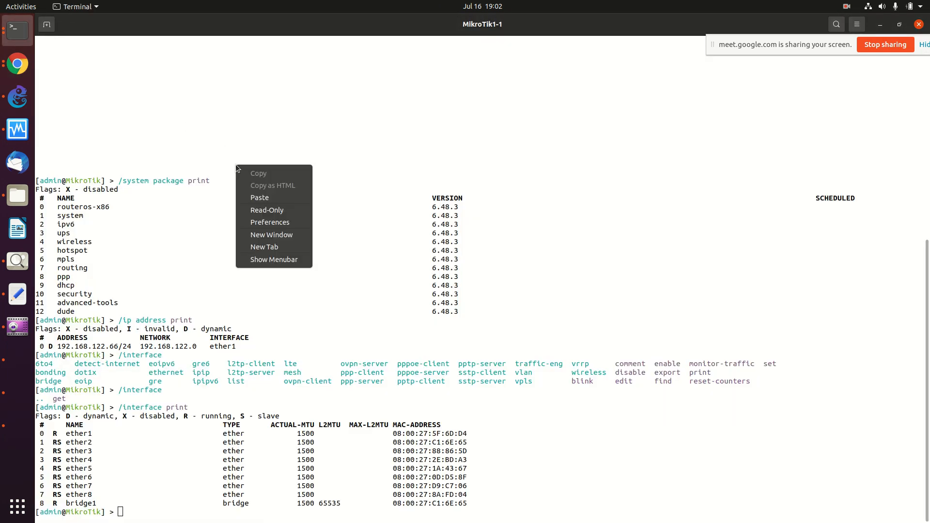
left_click(259, 196)
key("Return")
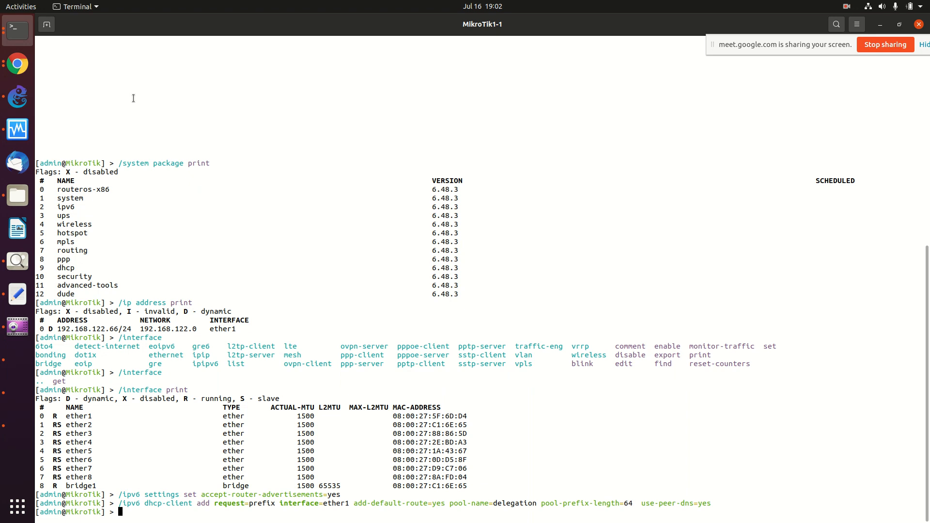
left_click(17, 63)
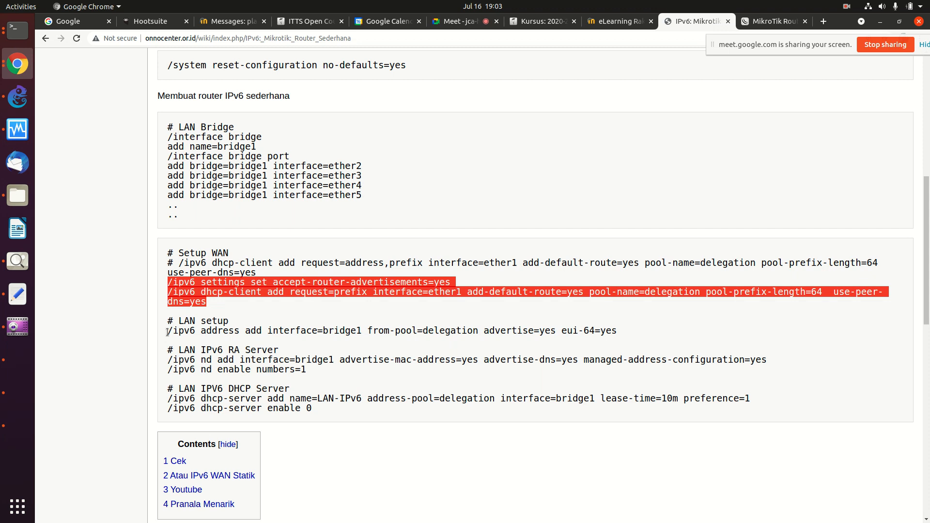
Step: Select the /ipv6 nd add and nd enable lines, then scroll through Cek, WAN Statik and links
left_click_drag(171, 359, 304, 371)
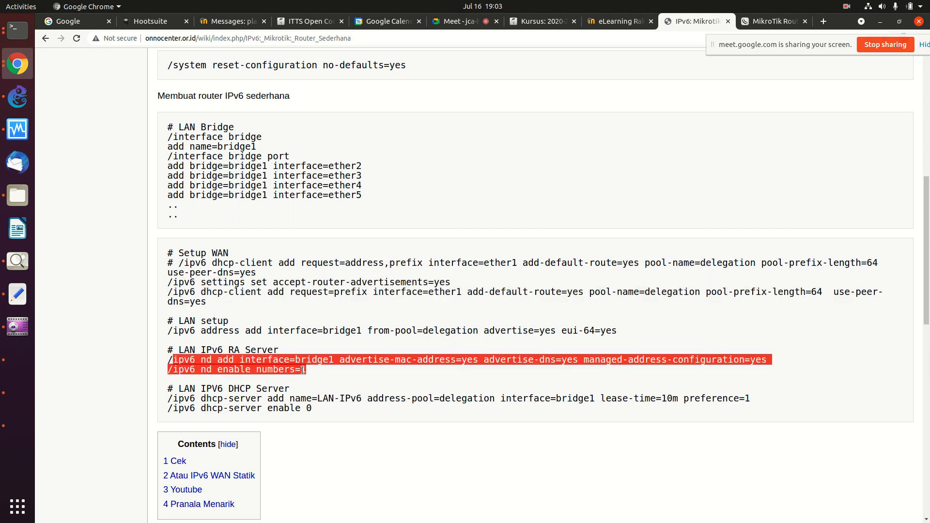
scroll(303, 370, "up", 10)
scroll(303, 370, "down", 15)
scroll(303, 370, "down", 4)
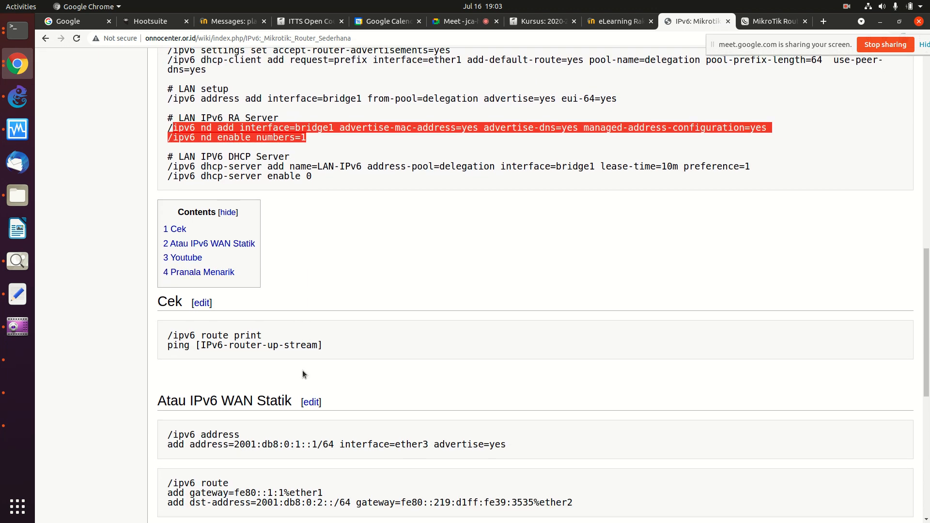
scroll(302, 370, "down", 2)
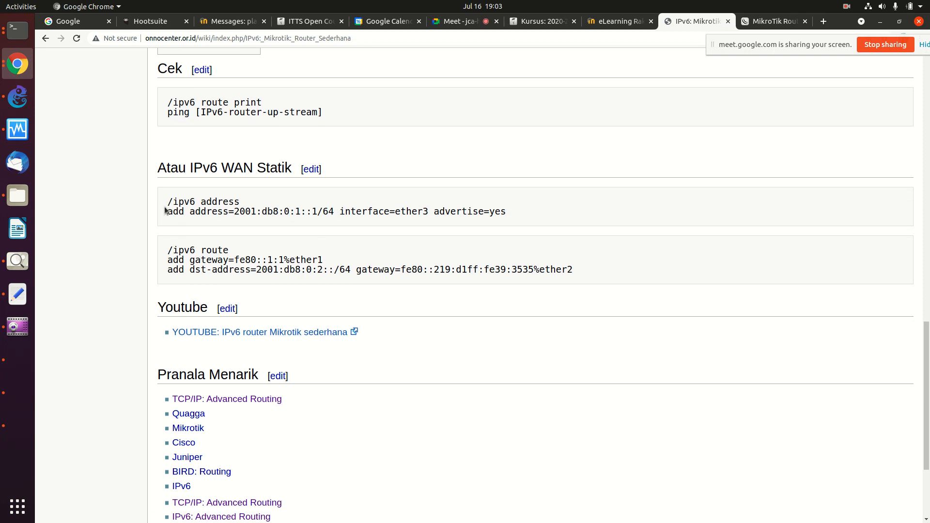
left_click(458, 25)
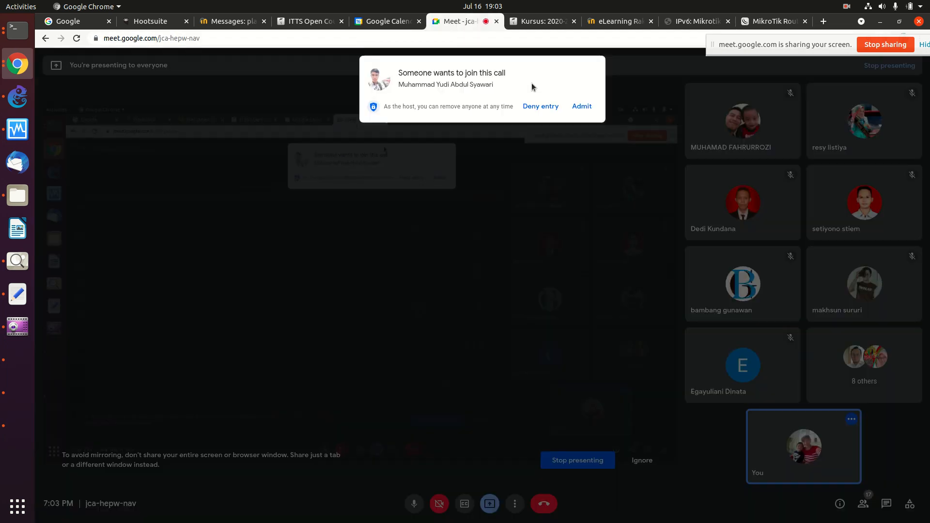
Step: Admit the waiting participant into the Meet call and go back to the wiki tab
left_click(583, 108)
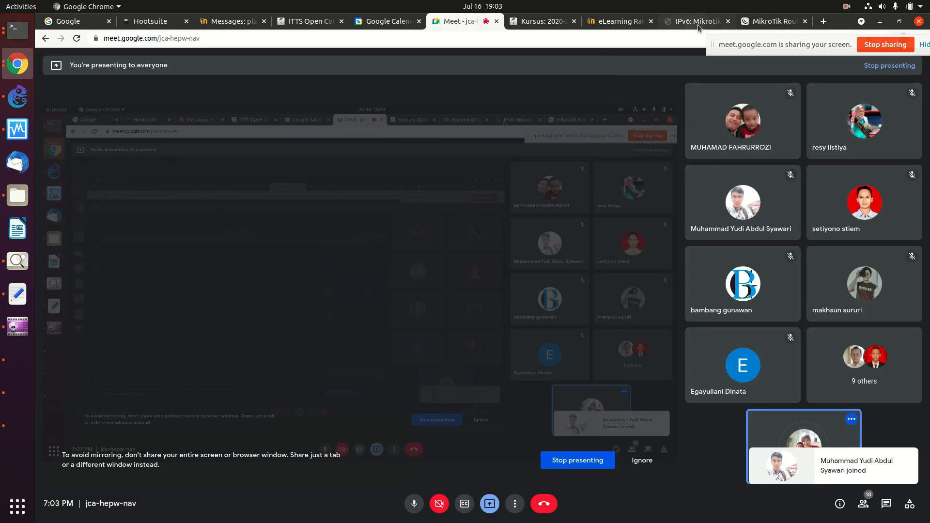
left_click(698, 22)
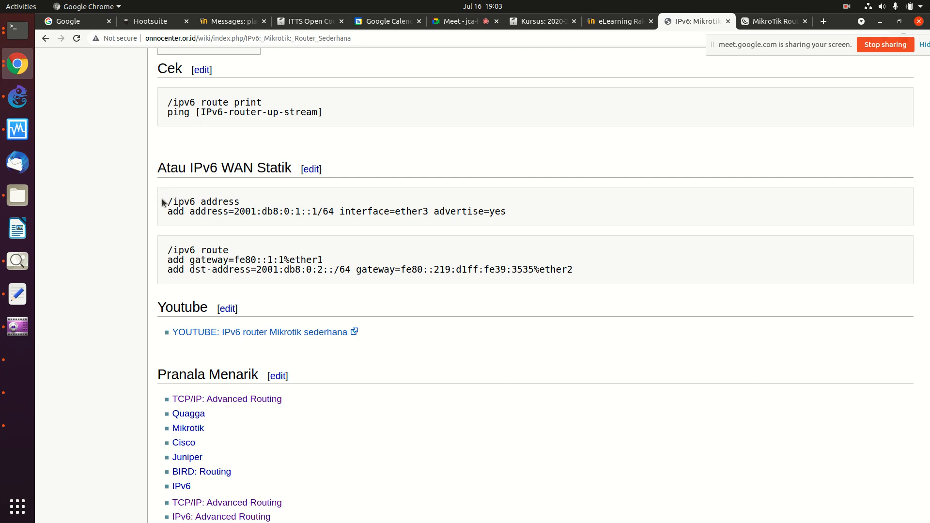
Step: Copy the static WAN /ipv6 address lines under 'Atau IPv6 WAN Statik' and scroll around the guide
left_click_drag(163, 202, 168, 220)
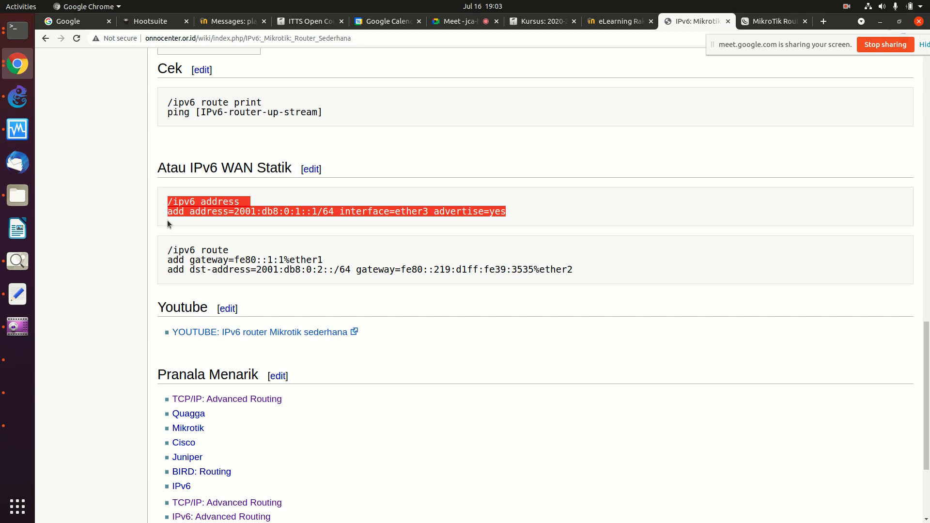
right_click(213, 203)
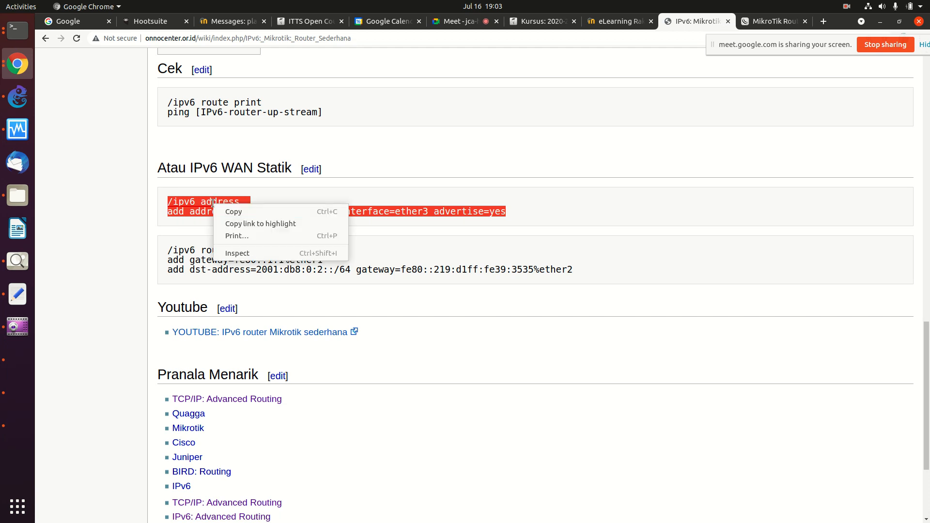
left_click(237, 211)
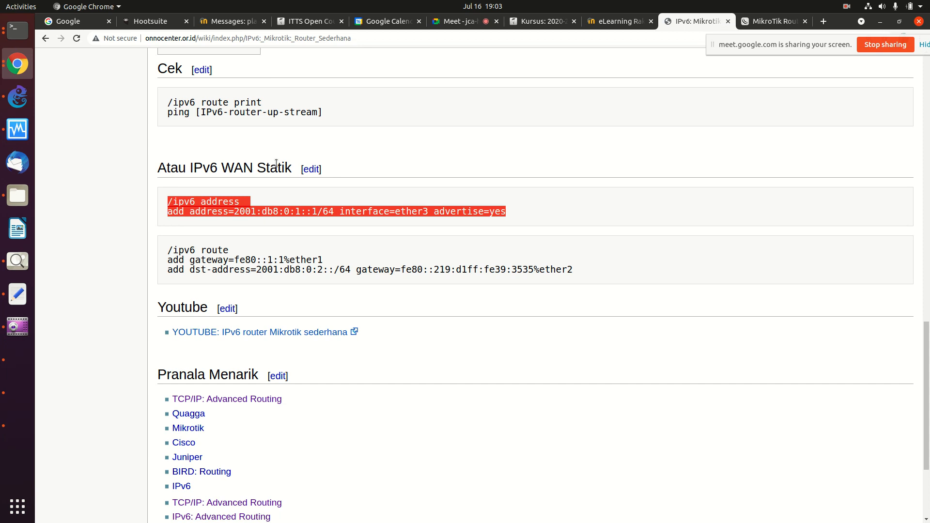
left_click(337, 161)
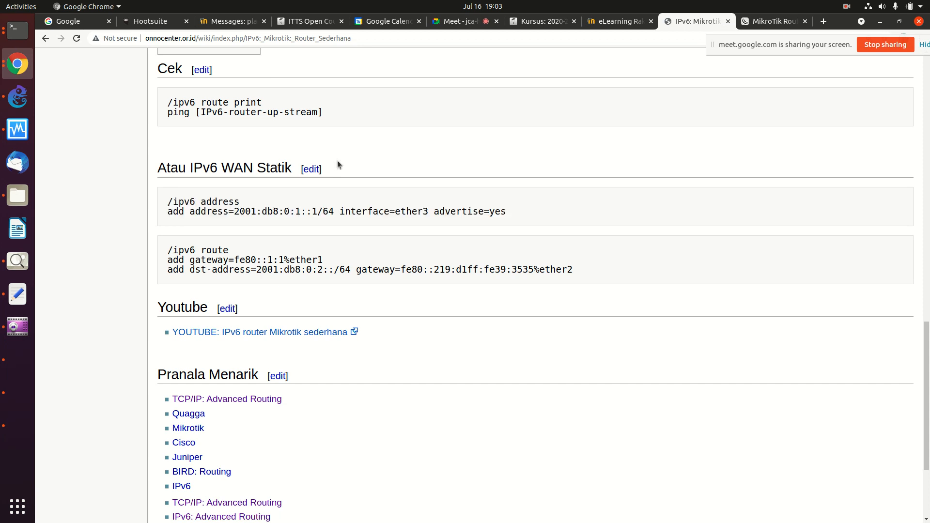
scroll(337, 161, "up", 8)
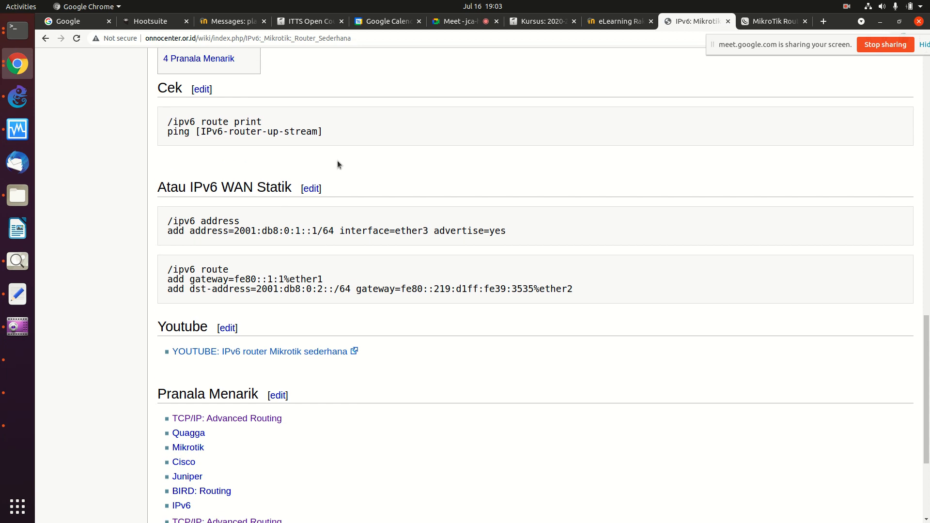
scroll(337, 161, "up", 5)
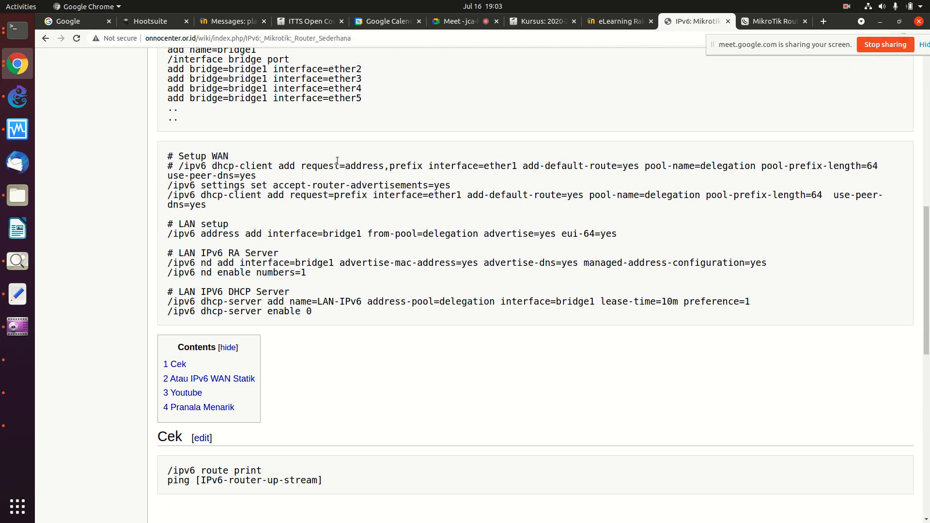
scroll(337, 160, "up", 2)
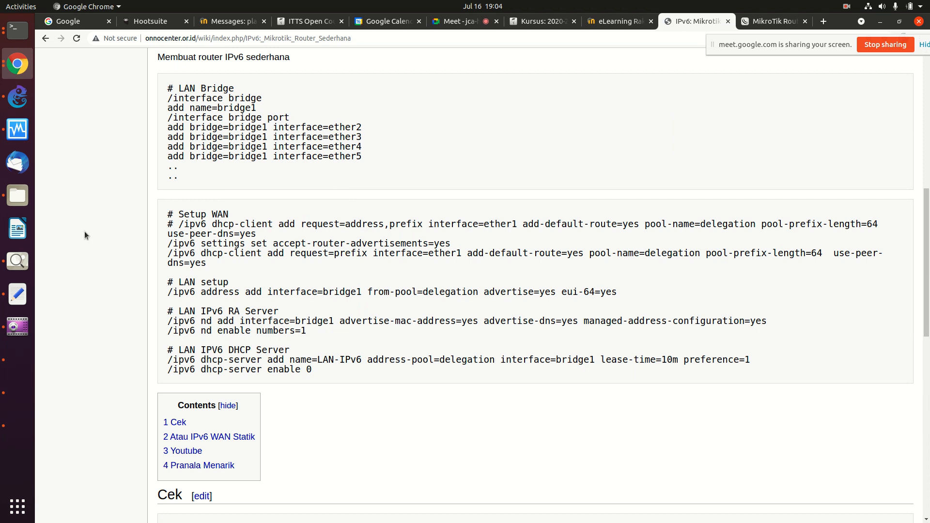
scroll(178, 255, "down", 14)
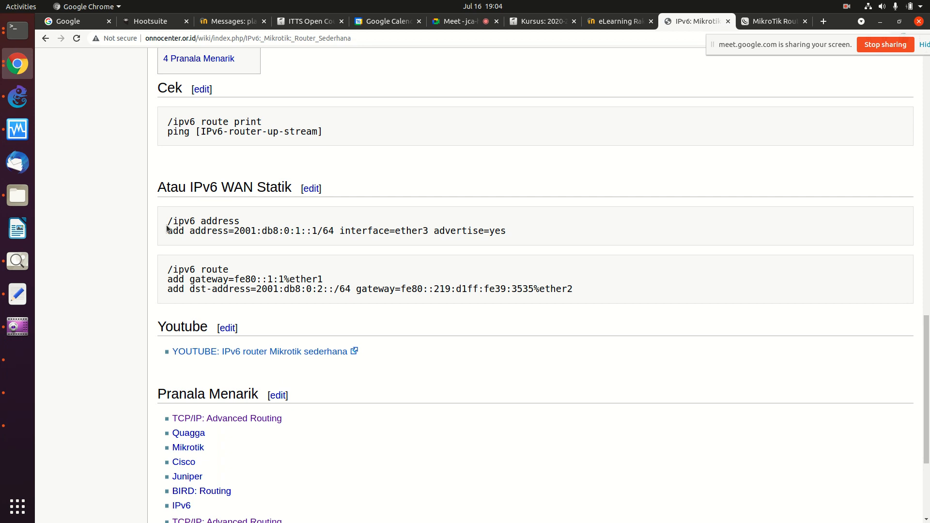
Step: Re-copy the static address command only up to 'interface=' for pasting into the router
left_click_drag(168, 223, 165, 245)
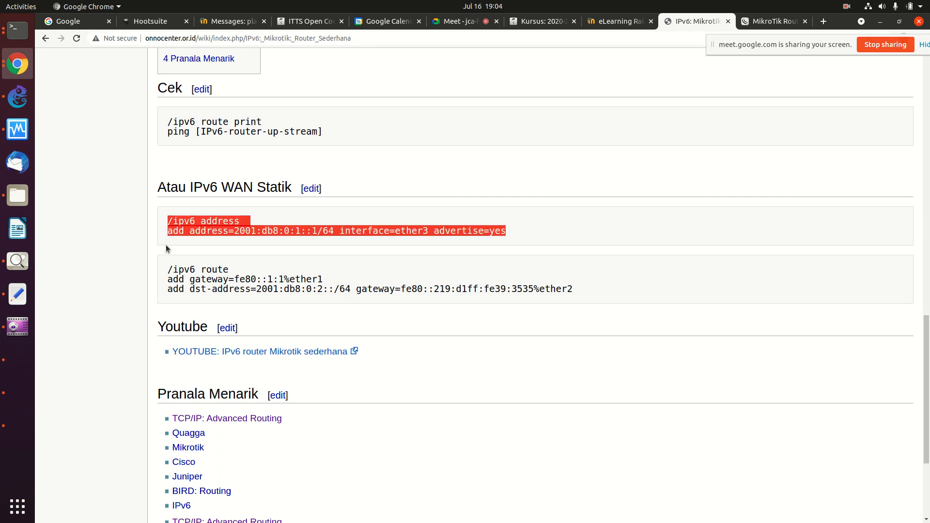
right_click(197, 225)
left_click(210, 229)
left_click(165, 216)
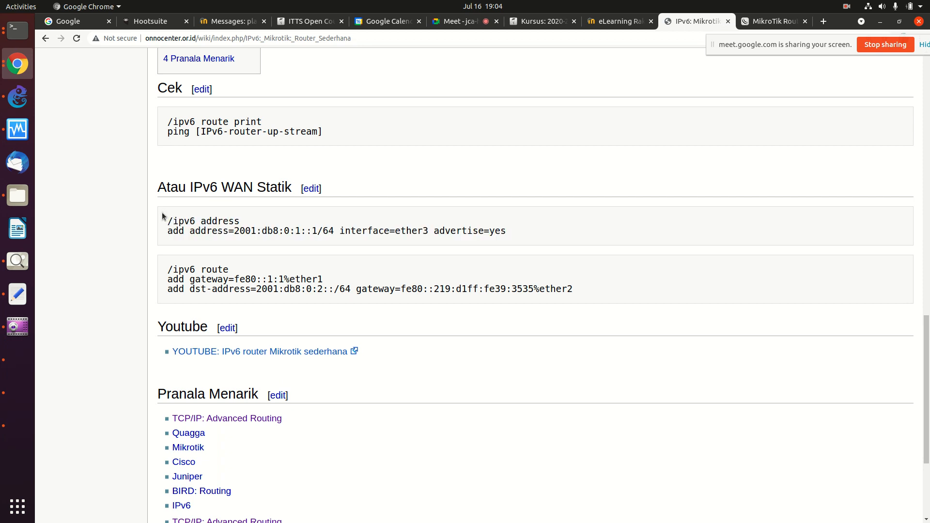
left_click_drag(168, 224, 394, 231)
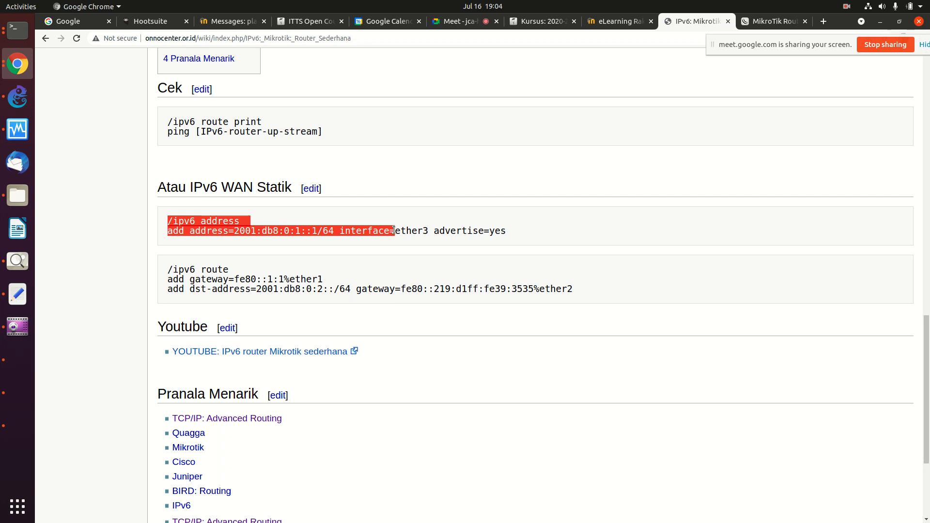
right_click(406, 233)
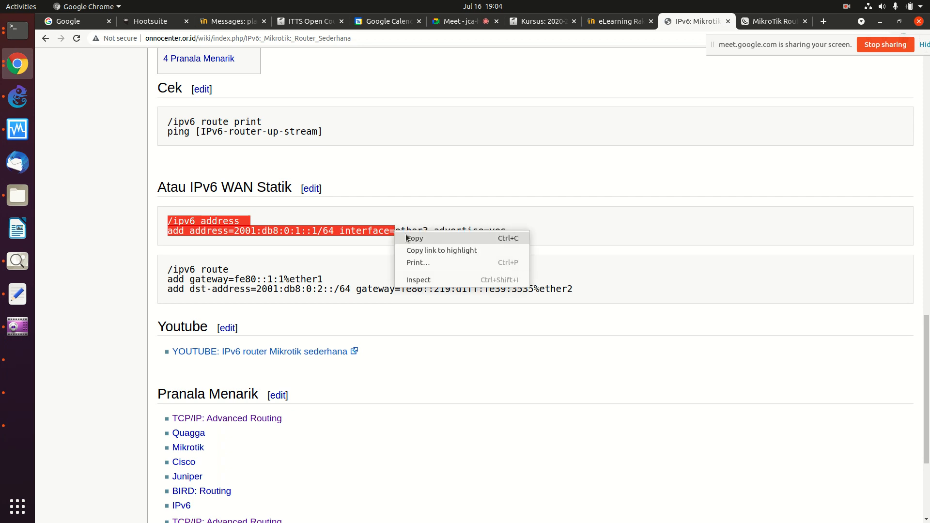
left_click(409, 236)
left_click(18, 30)
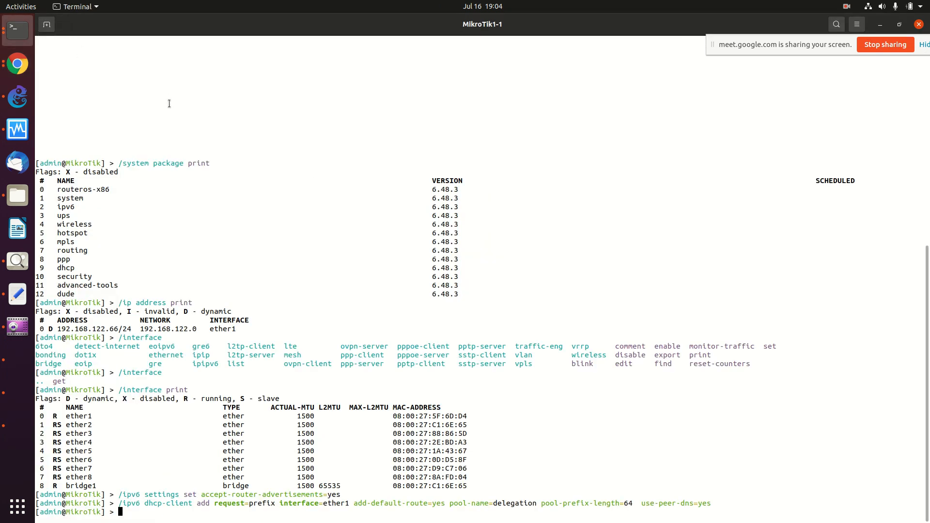
Step: Add 2222:db8:0:1::1/64 on ether1 with advertise=yes, editing the pasted 2001 prefix
right_click(169, 103)
left_click(193, 136)
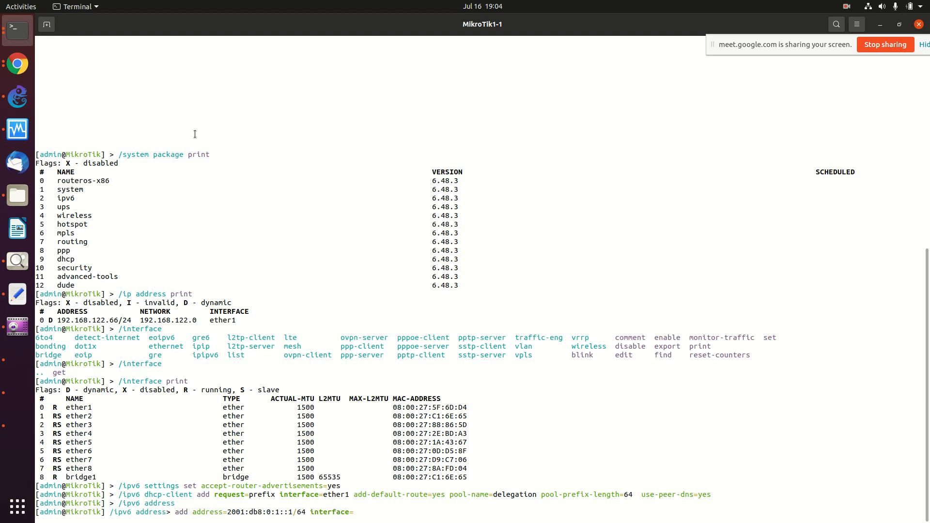
type("ether1")
key("Left")
key("Left")
key("Left")
key("Left")
key("Left")
key("Left")
key("Left")
key("Left")
key("Left")
key("Left")
key("Left")
key("Left")
key("Left")
key("Left")
key("Left")
key("Left")
key("Left")
key("Left")
key("Left")
key("Left")
key("Right")
key("Right")
key("Right")
key("Right")
key("Right")
key("Right")
key("Right")
key("Right")
key("Right")
key("Right")
key("Right")
key("Right")
key("Right")
key("Right")
key("Right")
key("Right")
key("Right")
key("Right")
key("Right")
key("Right")
key("Right")
key("Right")
key("Right")
key("Right")
key("Right")
key("Right")
key("Left")
key("Left")
key("Left")
key("Left")
key("Left")
key("Left")
key("Left")
key("Left")
key("Left")
key("Left")
key("Left")
key("Left")
key("Left")
key("Left")
key("Left")
key("Left")
key("Left")
key("Left")
key("Left")
key("Left")
key("Left")
key("Left")
key("Left")
key("Left")
key("Left")
key("Left")
key("Left")
key("Left")
key("Left")
key("Left")
key("Left")
key("Right")
key("BackSpace")
key("BackSpace")
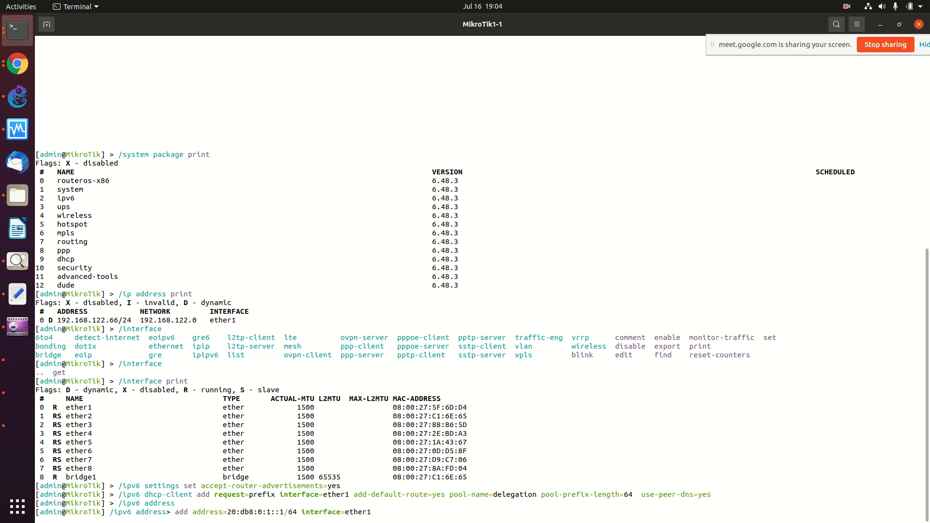
key("BackSpace")
type("222")
key("Right")
key("Right")
key("Right")
key("Right")
key("Right")
key("Right")
key("Right")
key("Right")
key("Right")
key("Right")
key("Right")
key("Right")
key("Right")
key("Right")
key("Right")
key("Right")
key("Right")
key("Right")
key("Right")
key("Right")
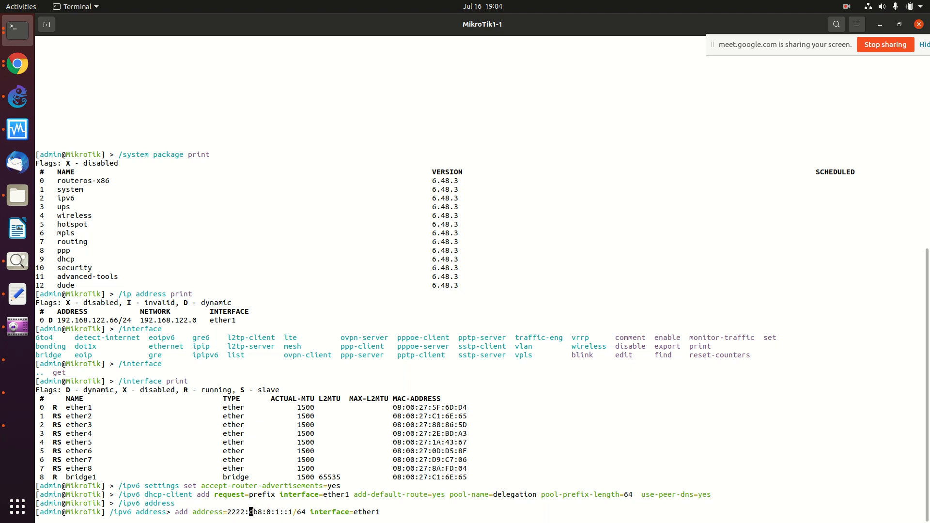
key("Right")
key("Right")
key("Right")
key("Right")
key("Right")
key("Right")
key("Right")
key("Right")
key("Right")
key("Right")
key("Right")
key("Right")
type("advertise=yes")
key("Return")
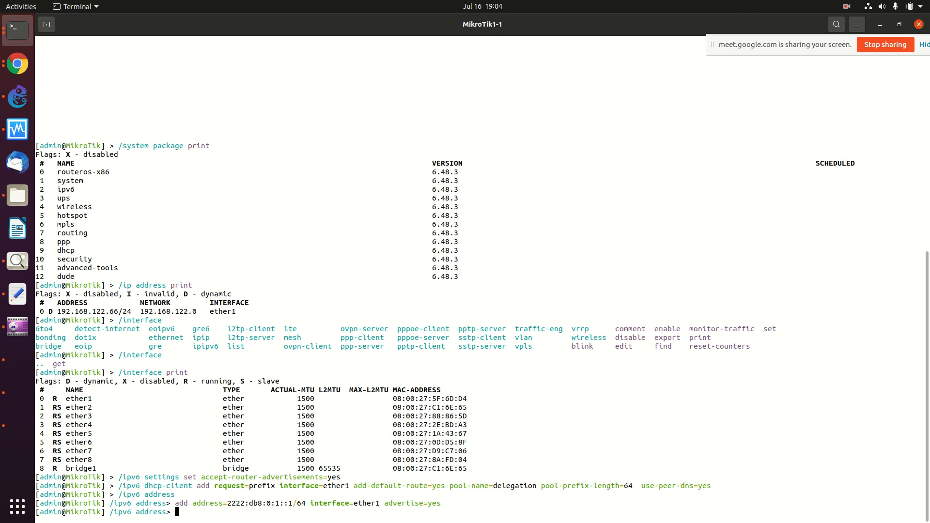
Step: Print the IPv6 addresses and point out the new ether1 entry
type("print")
key("Return")
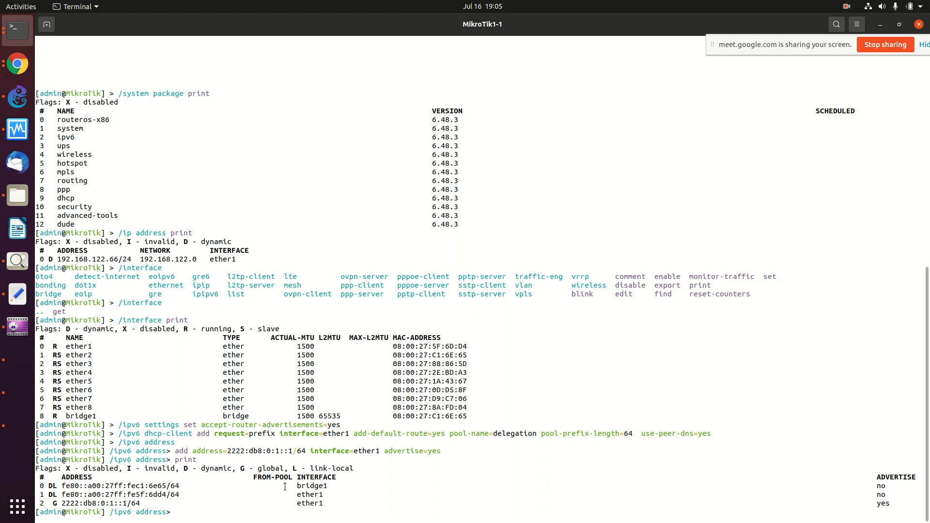
left_click_drag(299, 502, 330, 506)
Step: Scroll the wiki to '# LAN setup' and copy its command lines
left_click(23, 66)
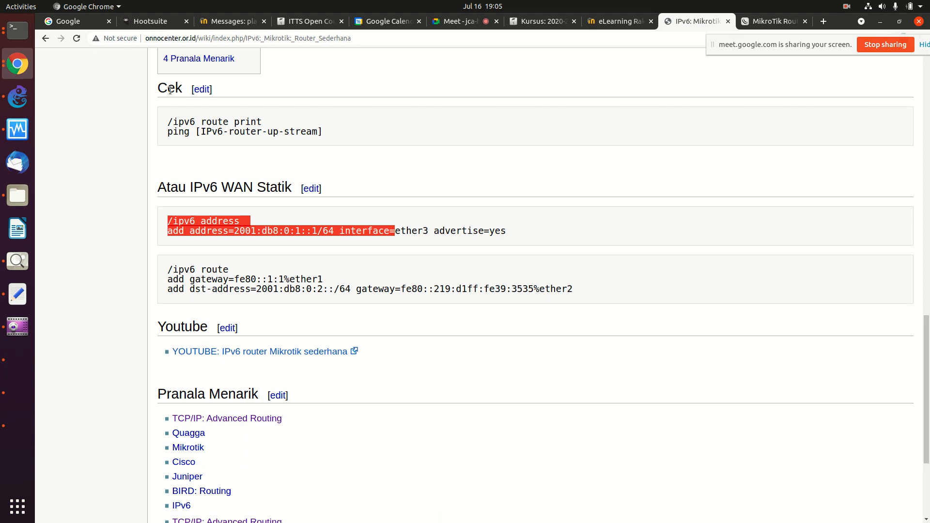
scroll(255, 132, "up", 1)
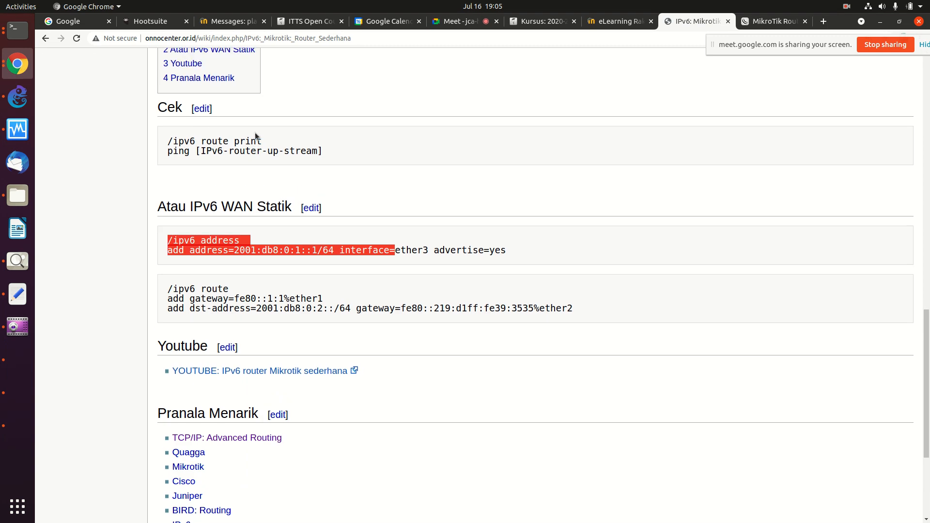
scroll(255, 133, "up", 5)
scroll(255, 132, "up", 7)
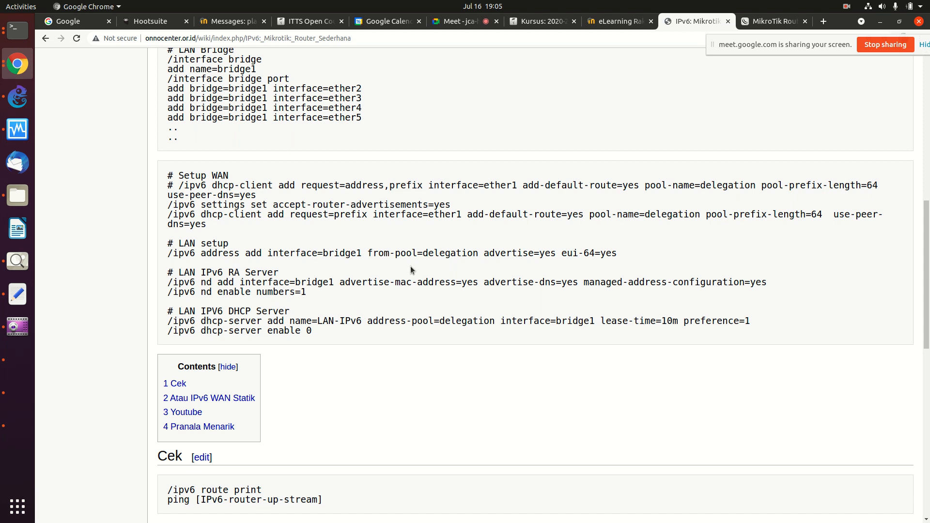
scroll(410, 268, "up", 4)
scroll(411, 267, "up", 10)
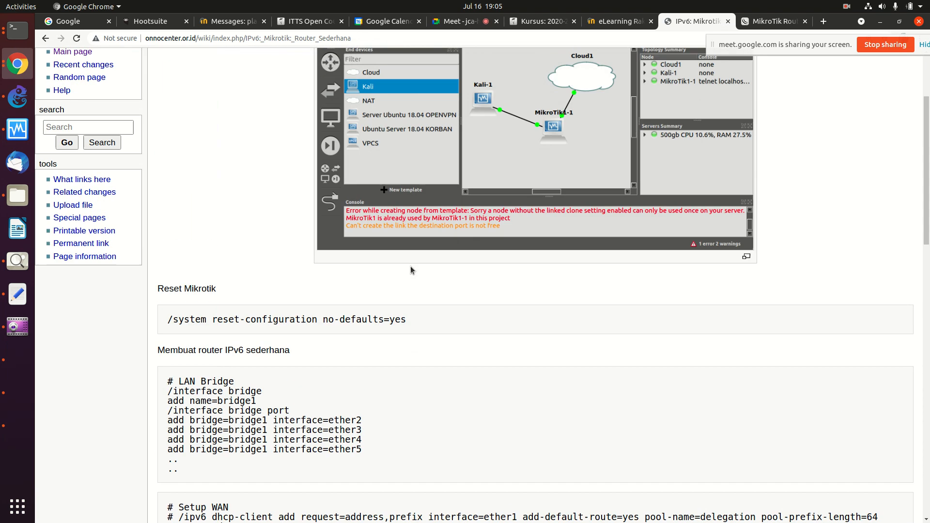
scroll(412, 269, "down", 12)
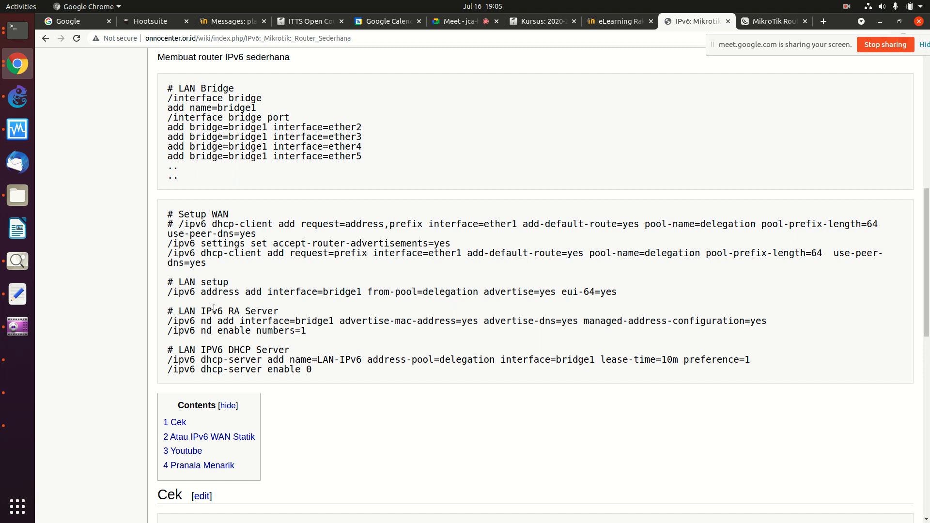
left_click_drag(168, 283, 619, 294)
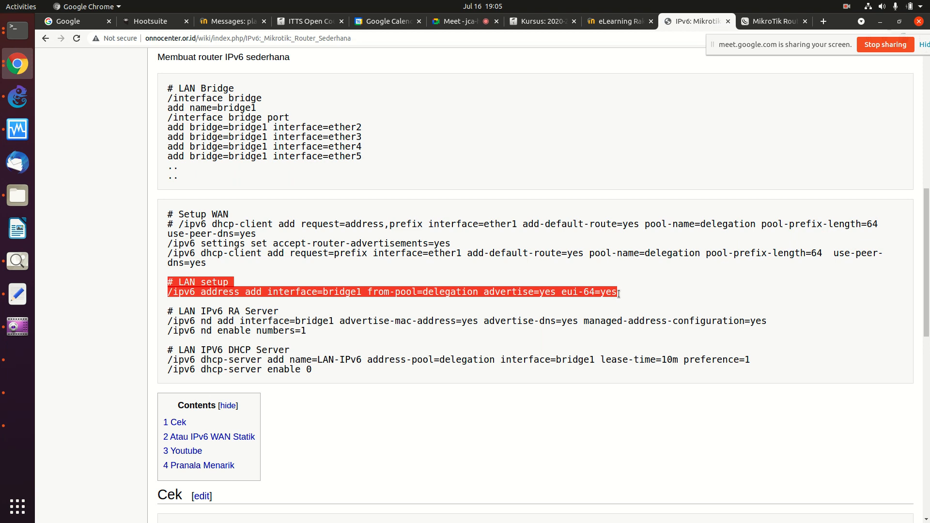
right_click(280, 286)
left_click(296, 294)
Step: Run it on the router, adding an eui-64 bridge1 address from the delegation pool with advertising
left_click(18, 30)
right_click(172, 117)
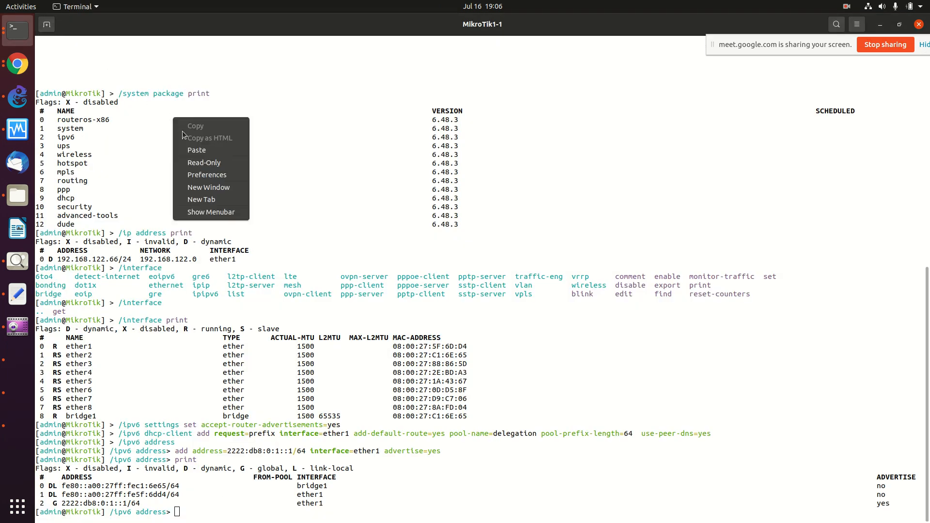
left_click(194, 150)
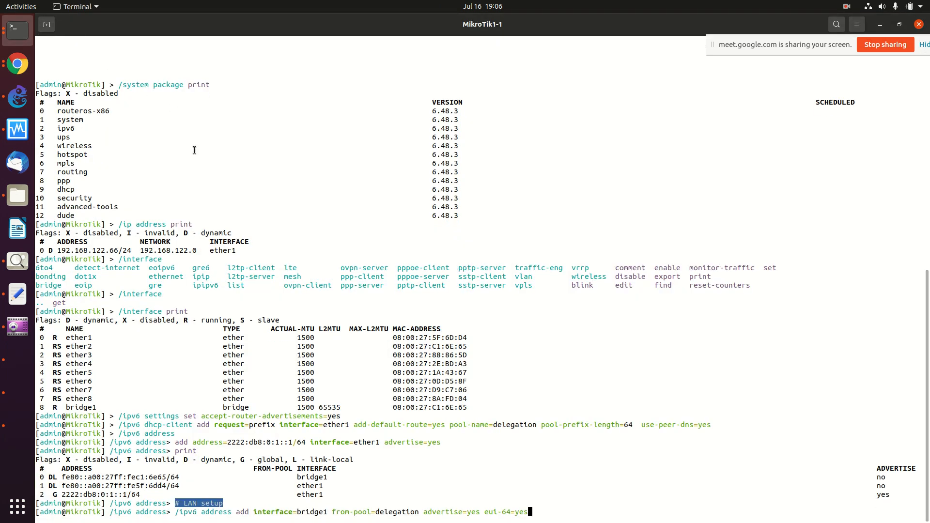
key("Return")
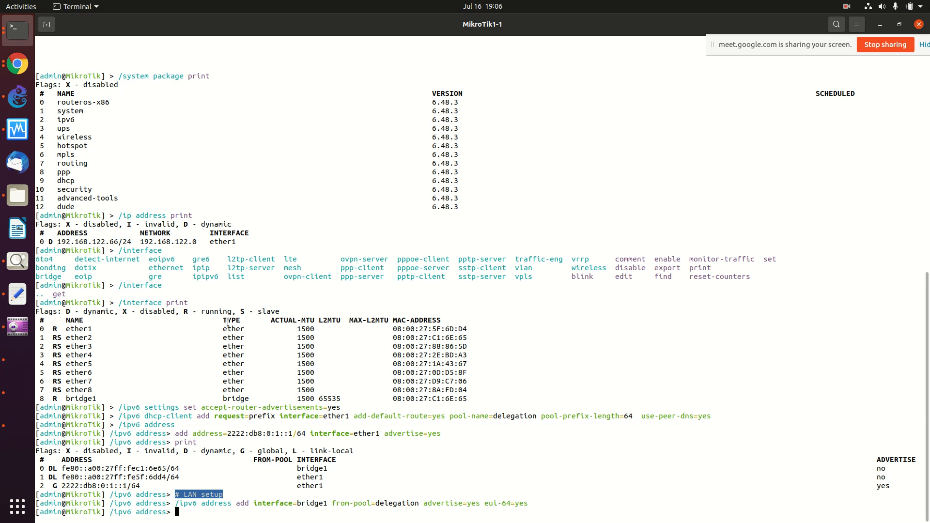
Step: Highlight the RA Server and DHCP Server headings on the wiki to contrast the two sections
left_click(18, 63)
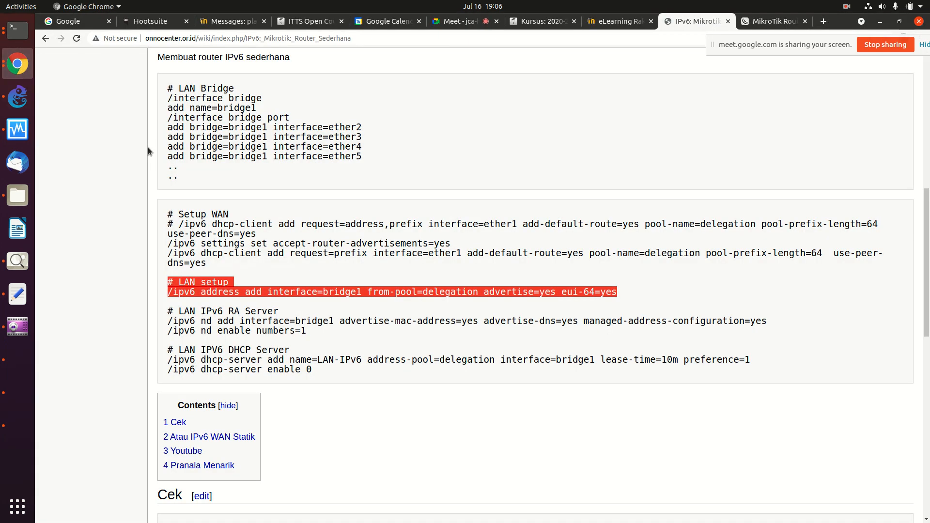
left_click_drag(168, 311, 316, 332)
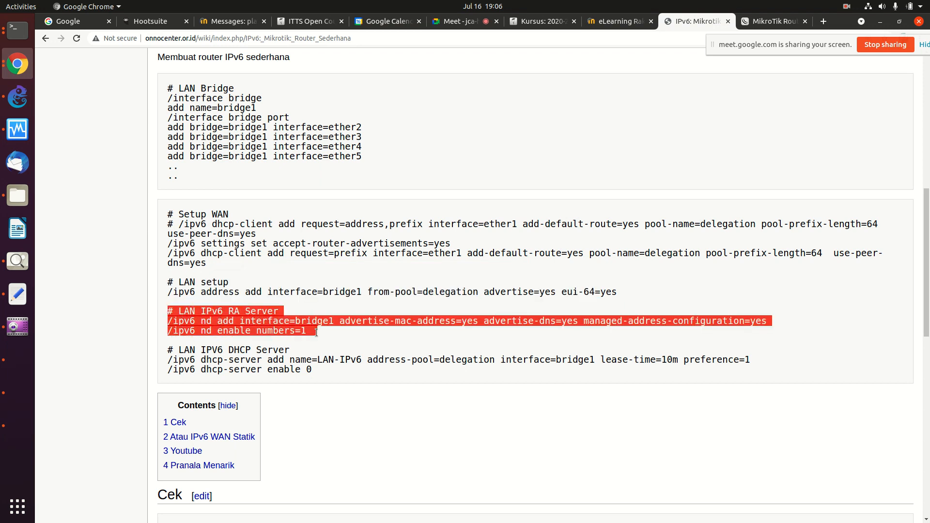
left_click(265, 348)
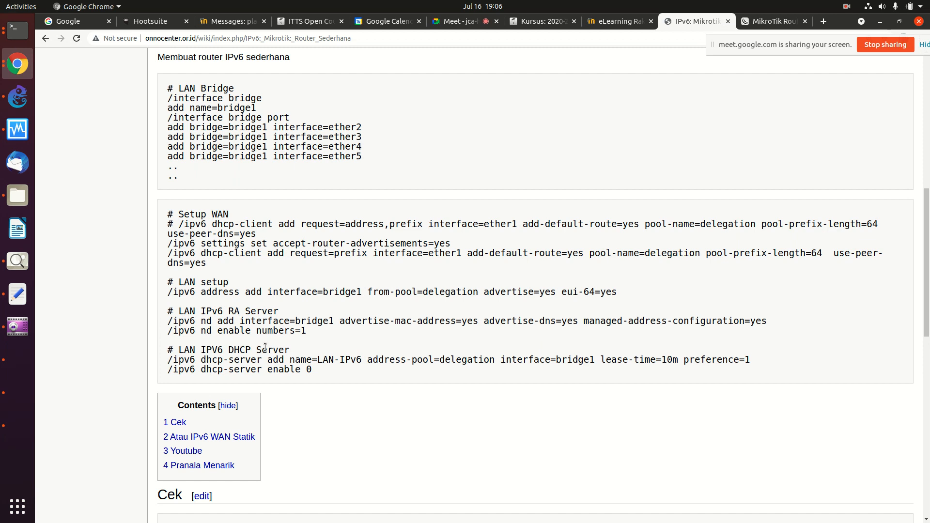
double_click(229, 311)
left_click_drag(229, 349, 250, 351)
left_click_drag(228, 311, 240, 313)
left_click_drag(229, 349, 247, 351)
Step: Run the three LAN IPv6 RA Server lines, adding and enabling a bridge1 nd entry advertising DNS
left_click_drag(168, 310, 304, 339)
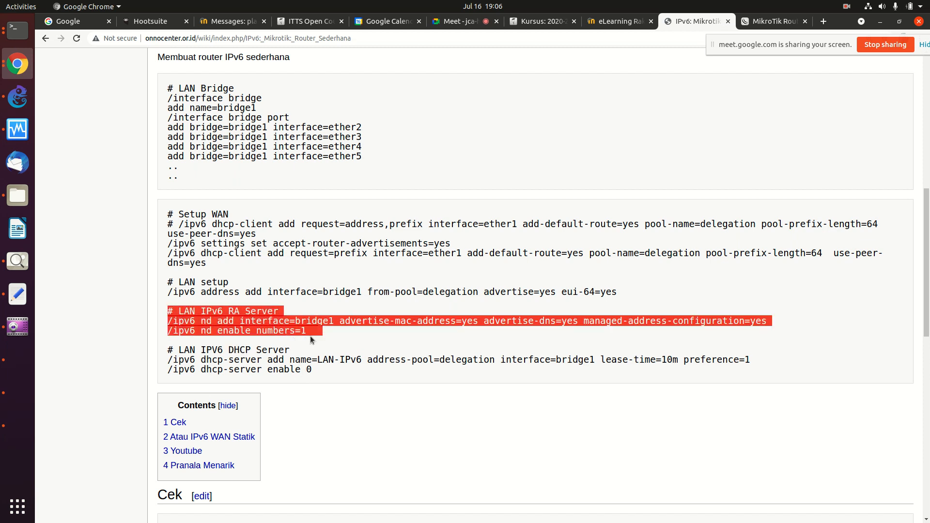
right_click(288, 325)
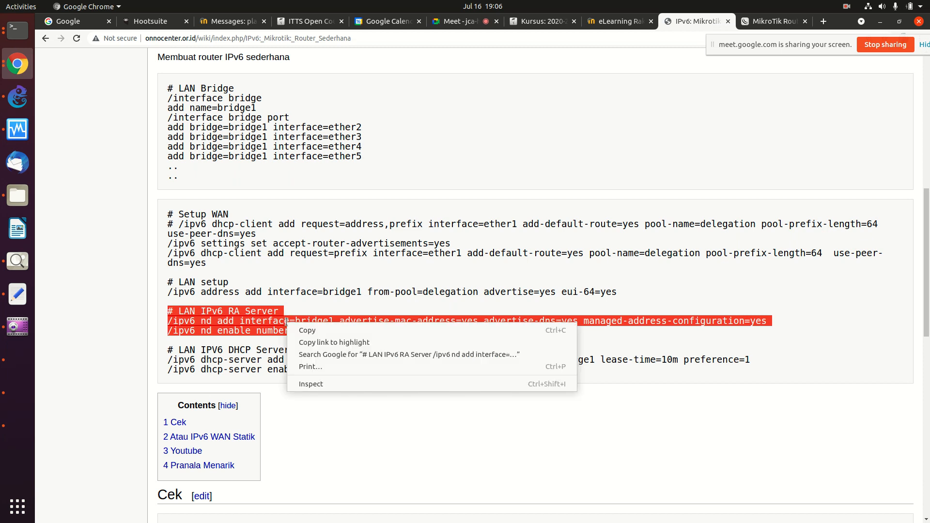
left_click(299, 330)
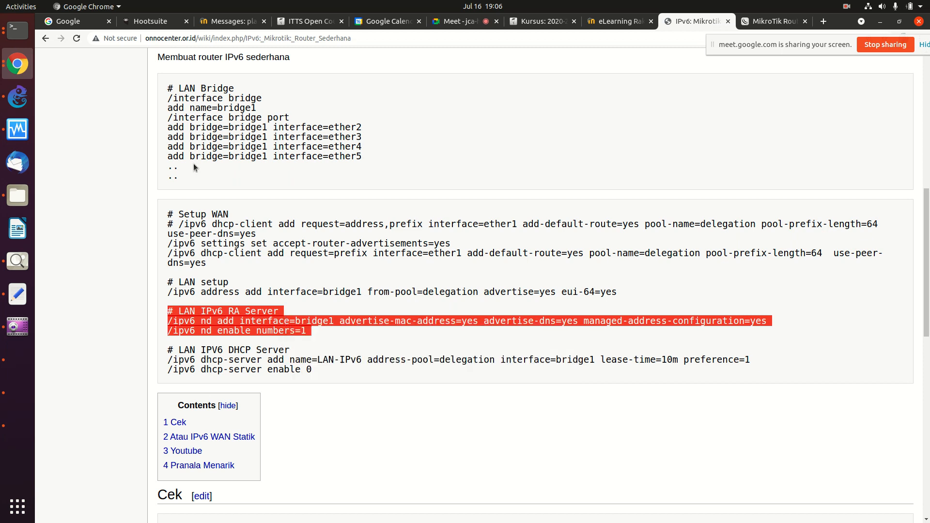
left_click(20, 32)
right_click(262, 206)
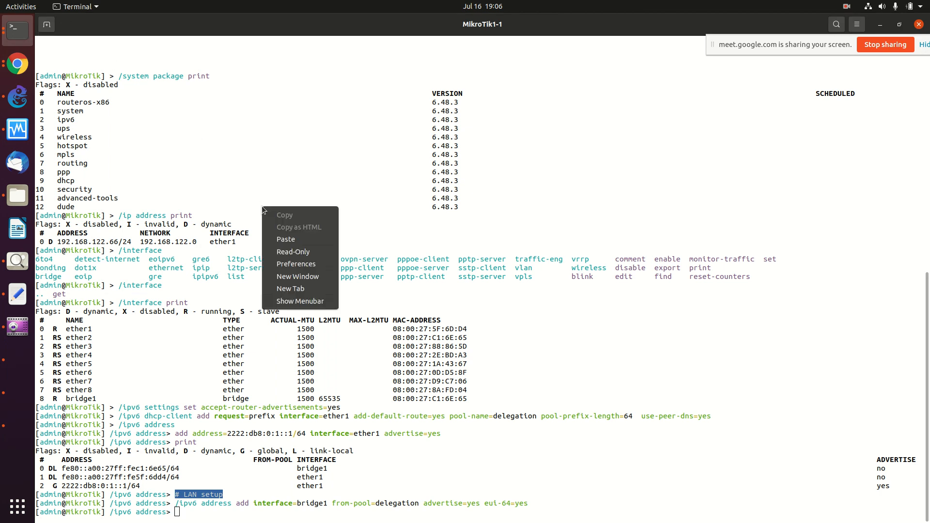
left_click(286, 241)
key("Return")
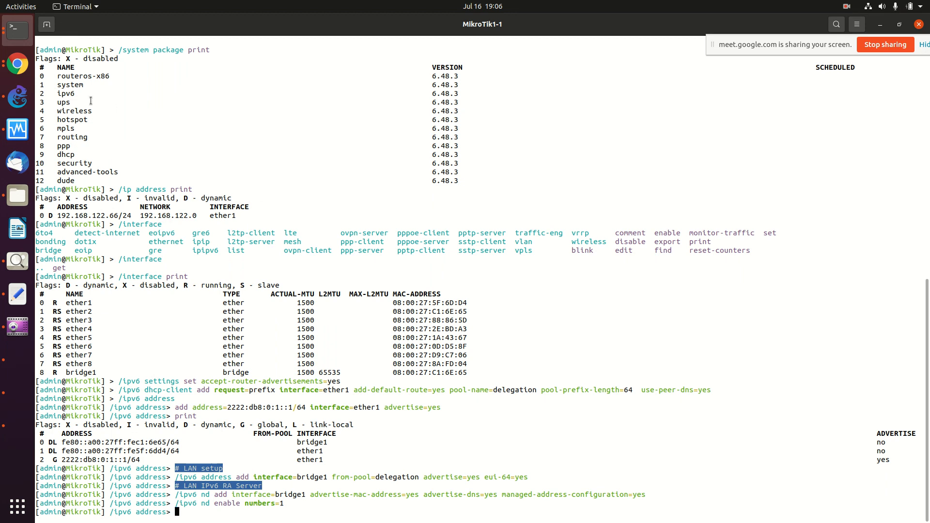
Step: Unlock the Kali VM with its password and view eth0, which has only a link-local IPv6 address
left_click(16, 401)
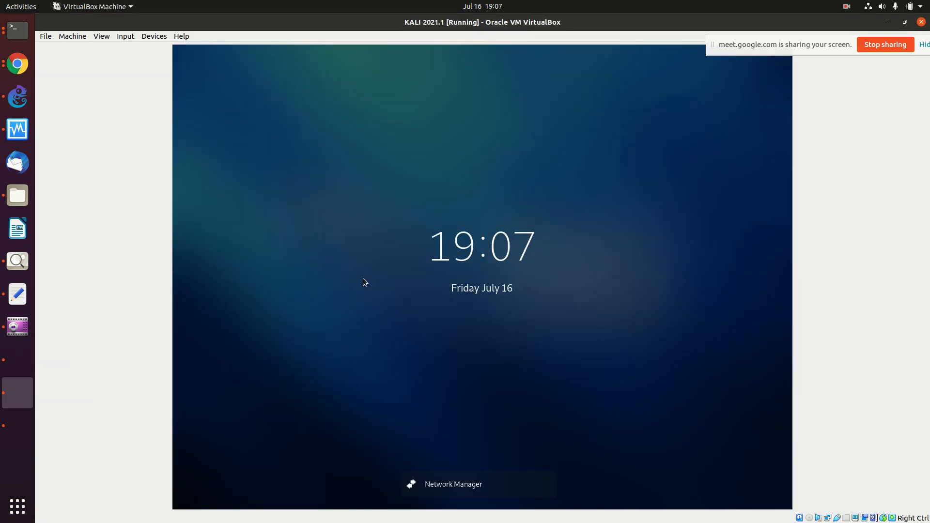
type("••••")
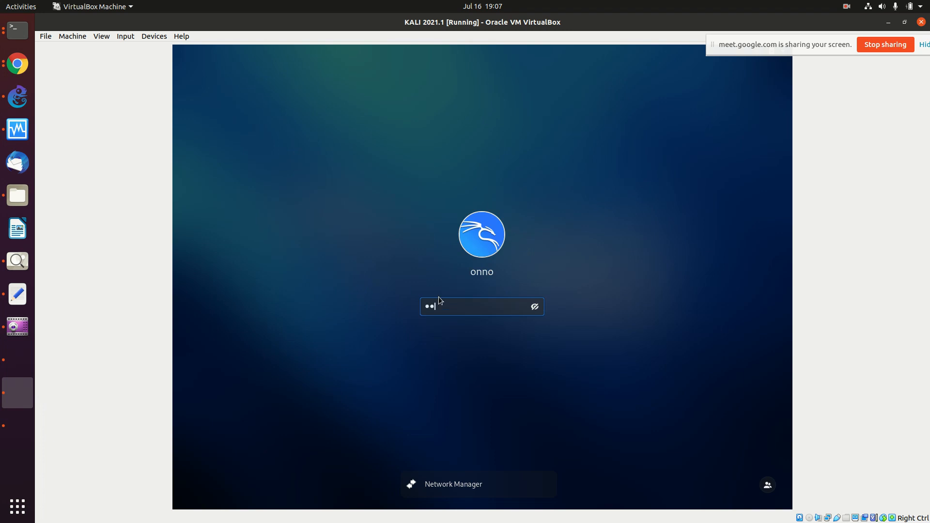
key("Return")
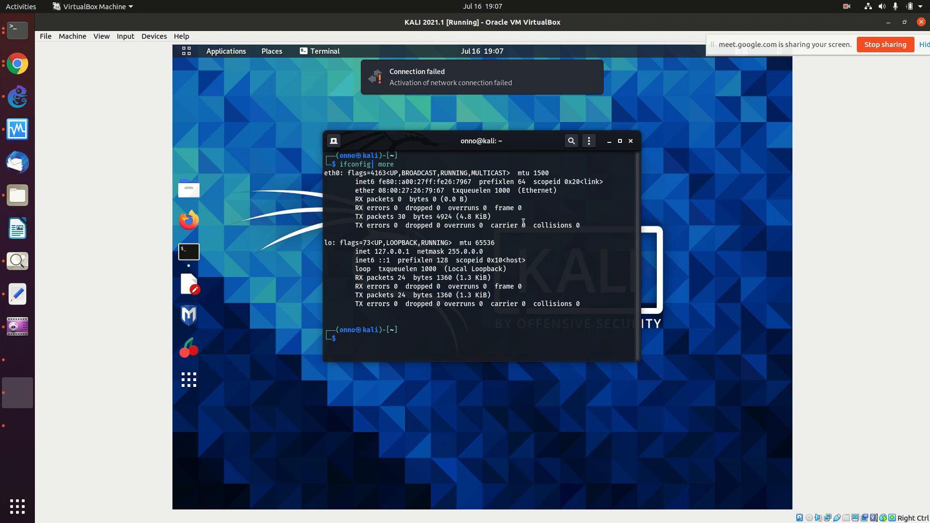
key("Return")
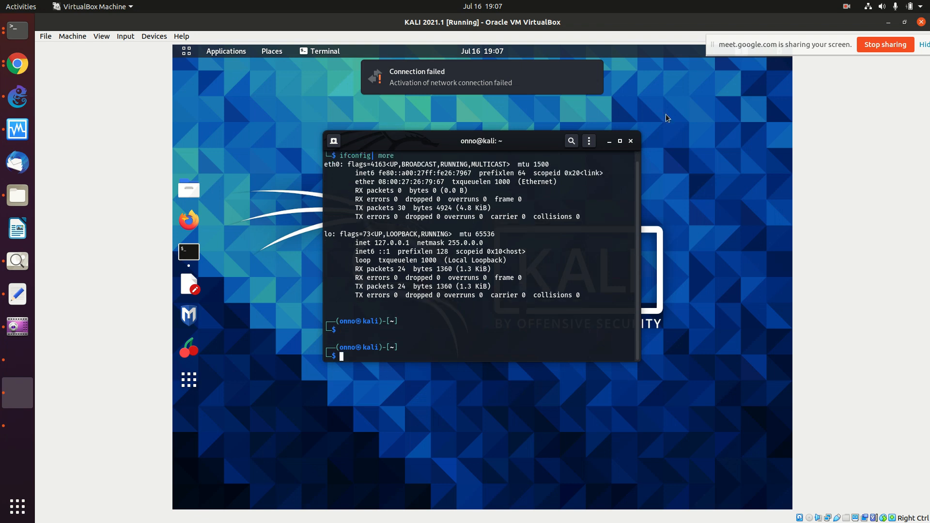
left_click(604, 84)
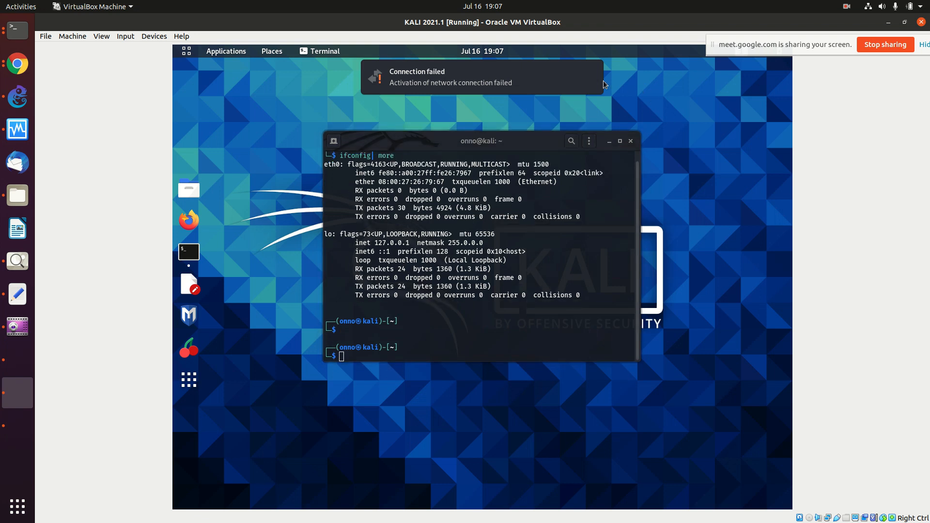
left_click_drag(764, 48, 625, 494)
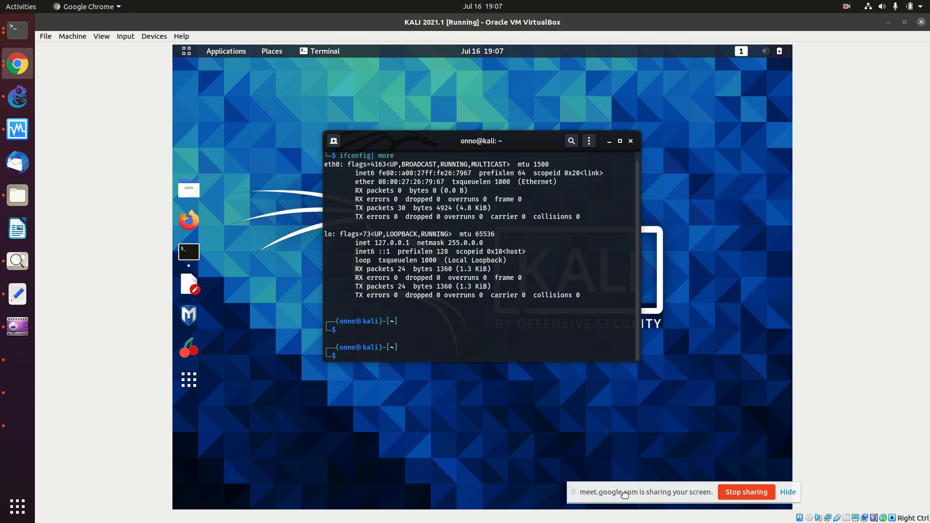
Step: Confirm the wired connection's IPv6 method is Automatic, leave it unchanged, and switch the wired connection on
left_click(757, 54)
left_click(715, 112)
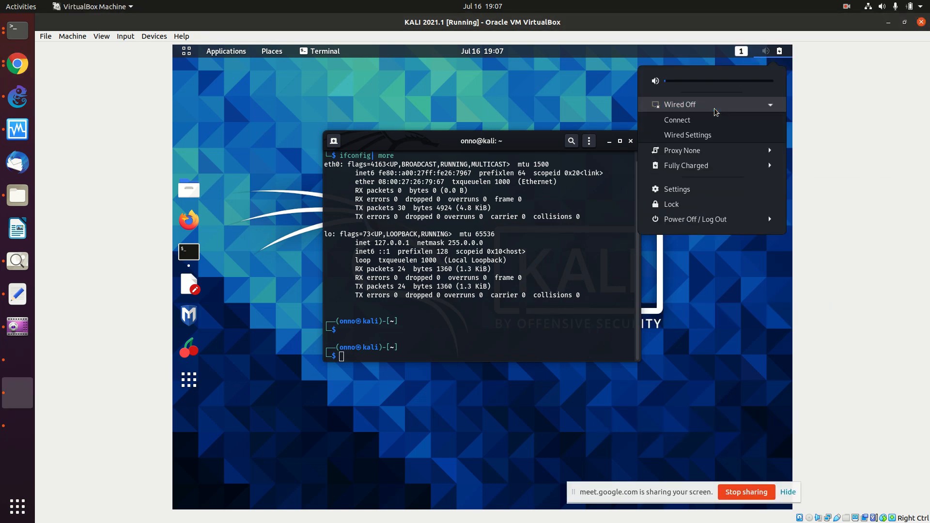
left_click(712, 135)
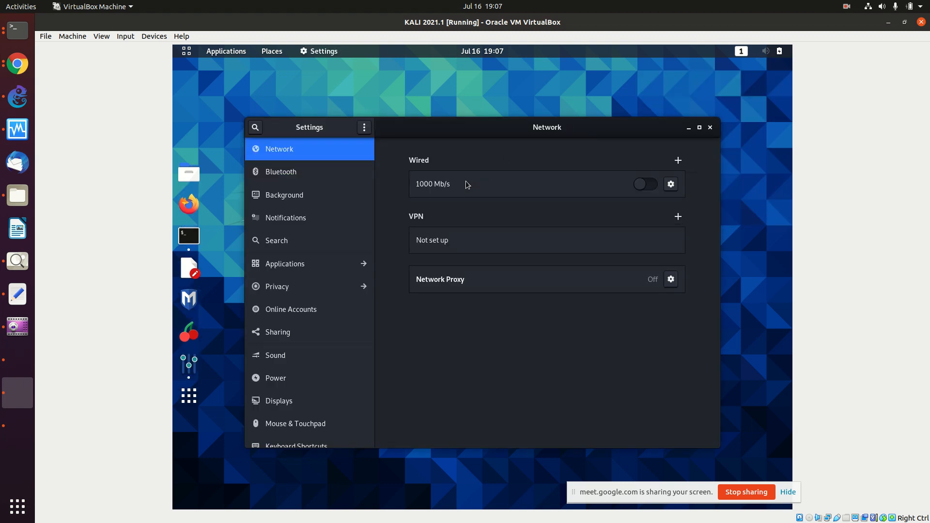
left_click(676, 187)
left_click(459, 228)
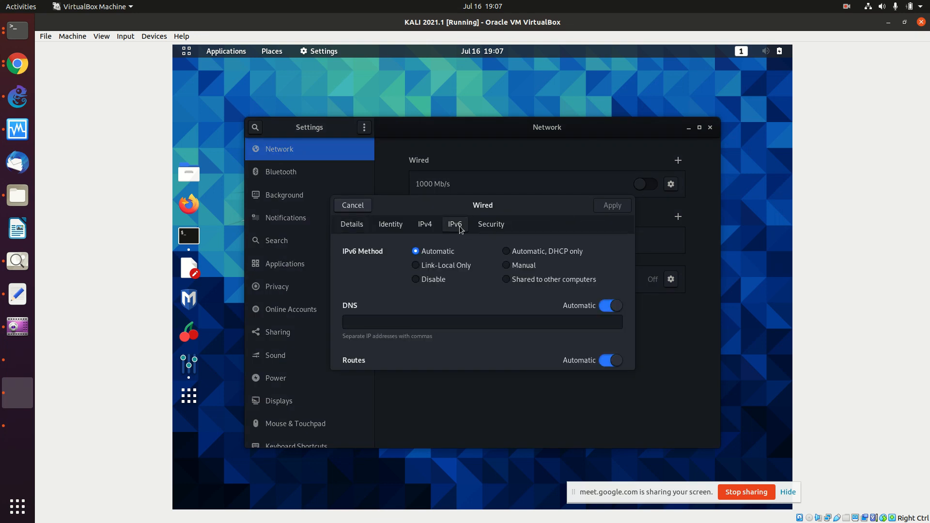
left_click(429, 231)
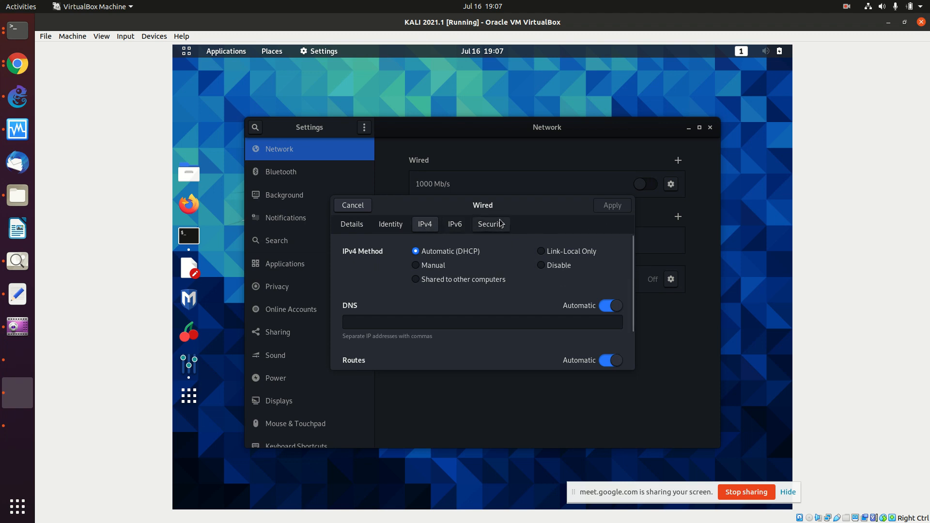
left_click(352, 206)
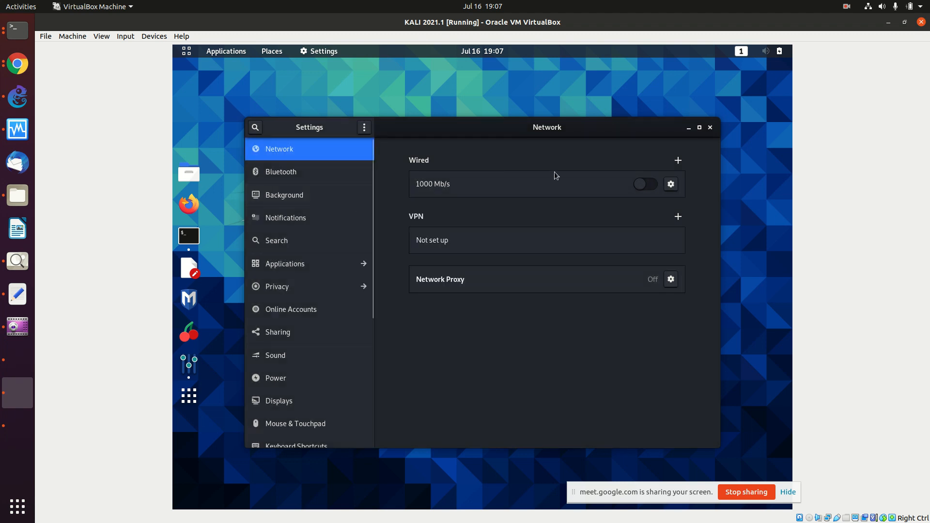
left_click(656, 187)
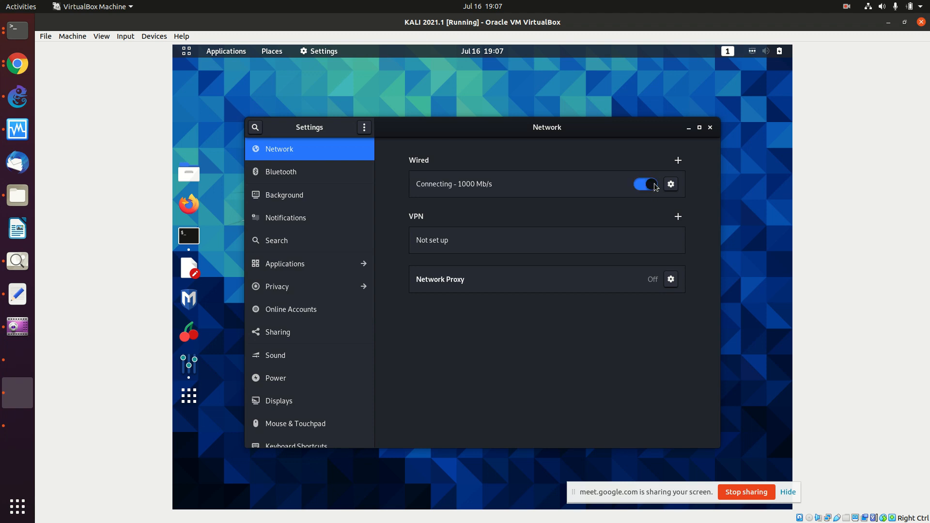
Step: Close Network settings and rerun plain ifconfig to recheck eth0's IPv6 addresses
left_click(710, 128)
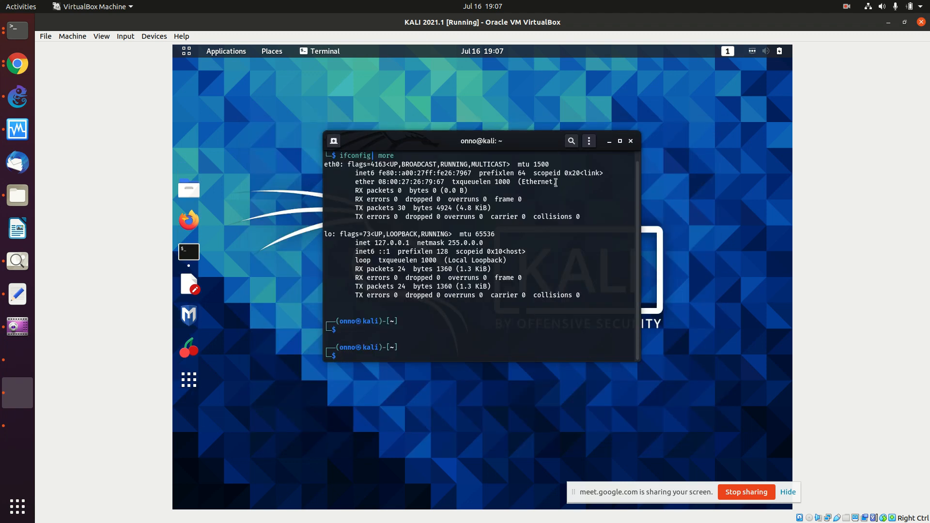
key("Return")
key("Up")
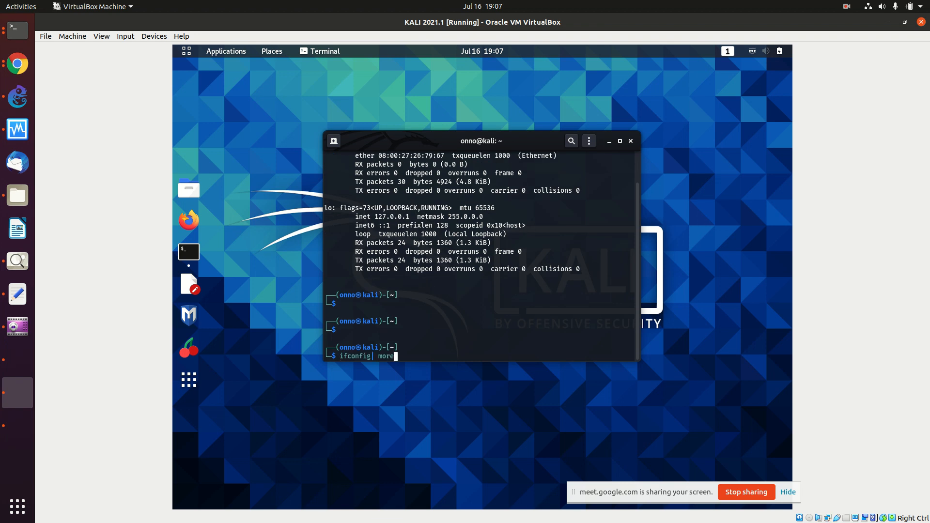
key("Return")
key("Up")
key("Left")
key("Left")
key("Left")
key("Left")
key("Left")
key("Left")
key("Left")
key("Right")
key("Delete")
key("Delete")
key("Delete")
key("Delete")
key("Delete")
key("Delete")
key("Return")
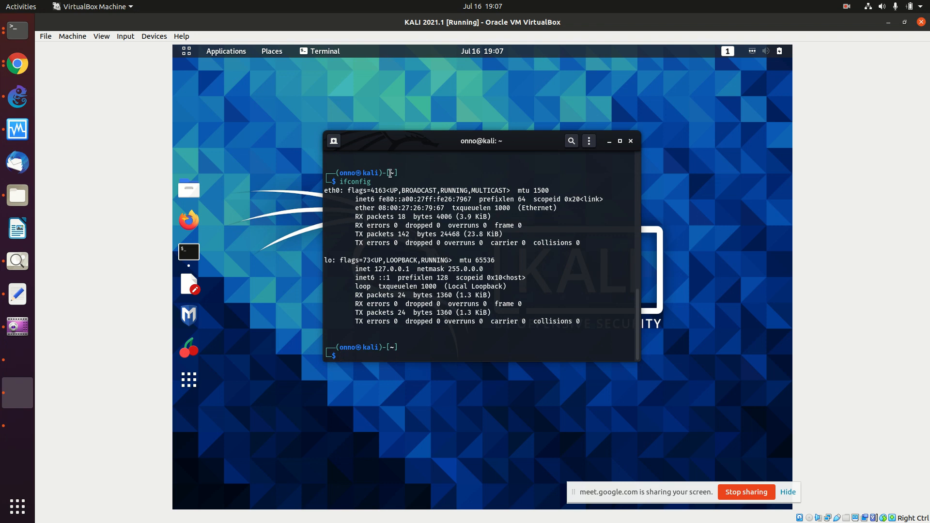
Step: Go to the Google Meet call in Chrome and admit the waiting participant
left_click(19, 65)
left_click(19, 64)
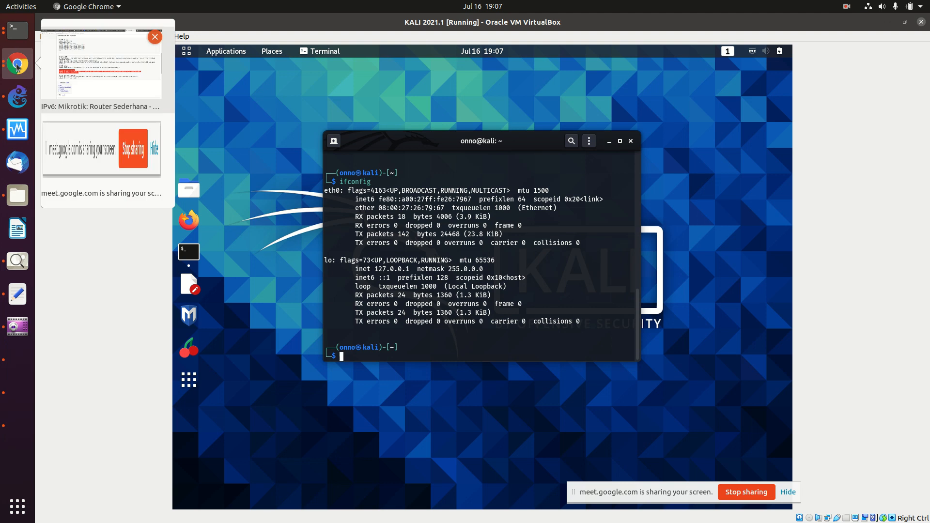
left_click(107, 67)
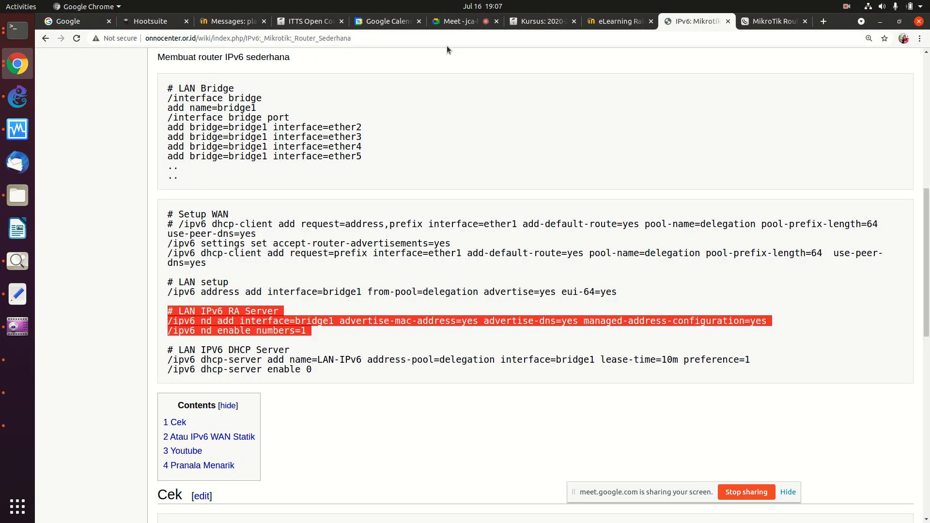
left_click(458, 20)
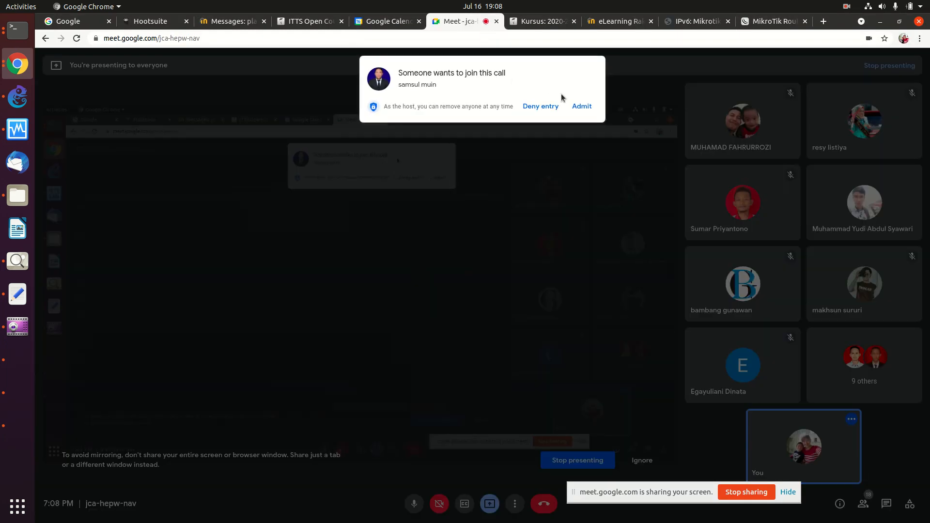
left_click(582, 106)
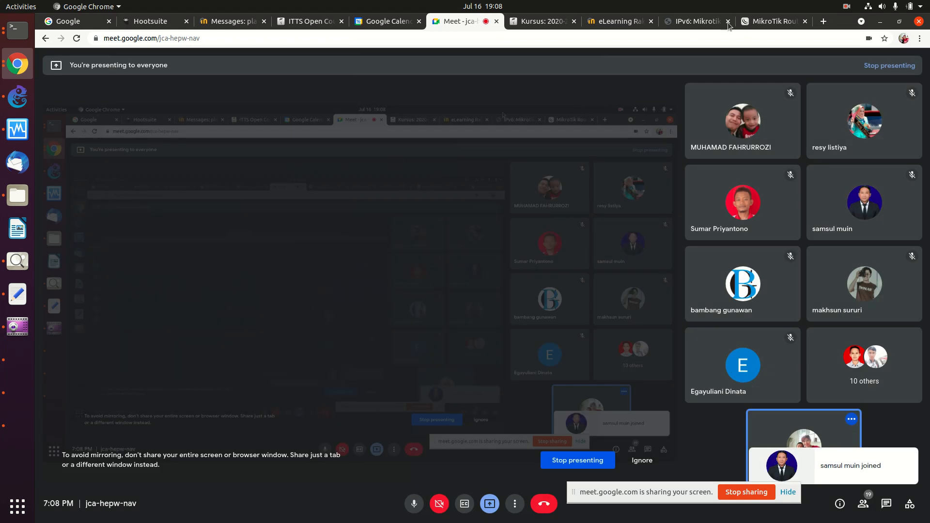
Step: Return to the IPv6 Mikrotik wiki page and highlight the from-pool=delegation setting
left_click(753, 22)
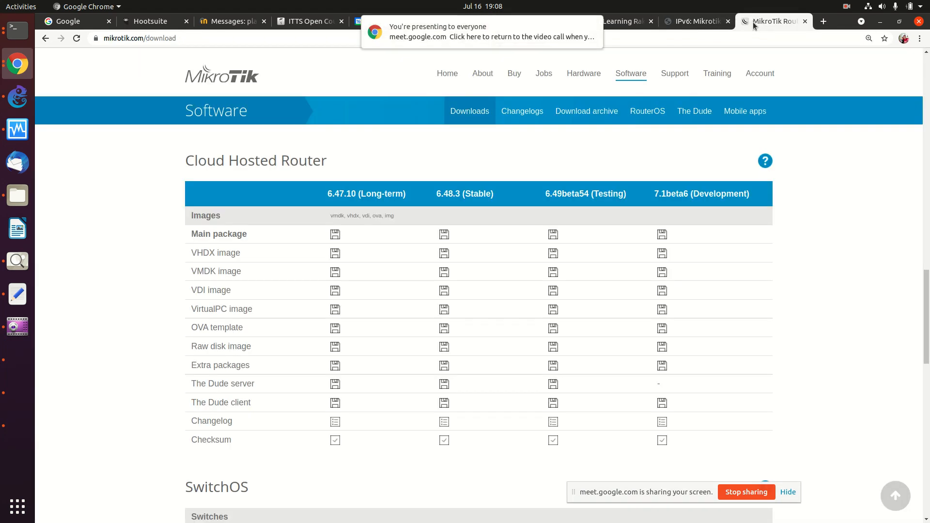
left_click(702, 22)
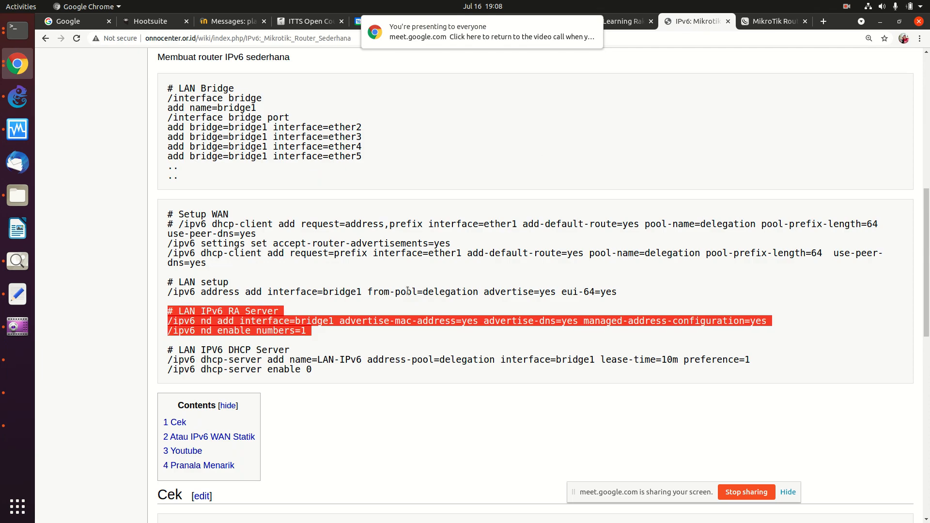
left_click(429, 326)
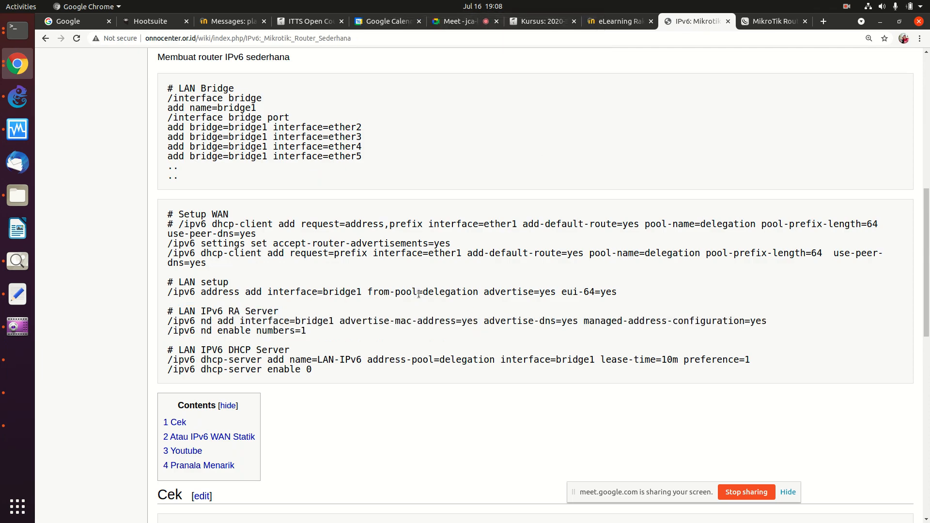
left_click_drag(424, 291, 480, 295)
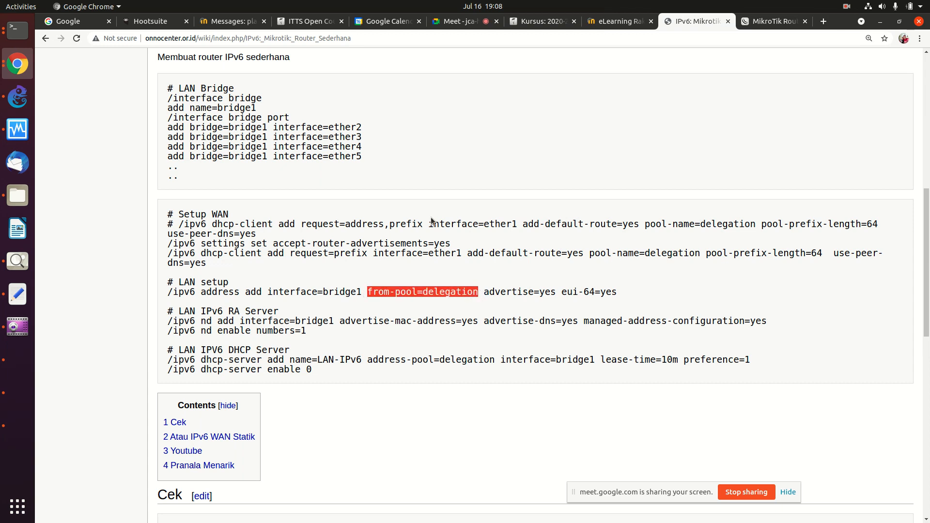
Step: Go back to the IPv6: Mikrotik index and open the 'IPv6: Mikrotik: Router /48' page
scroll(431, 241, "up", 2)
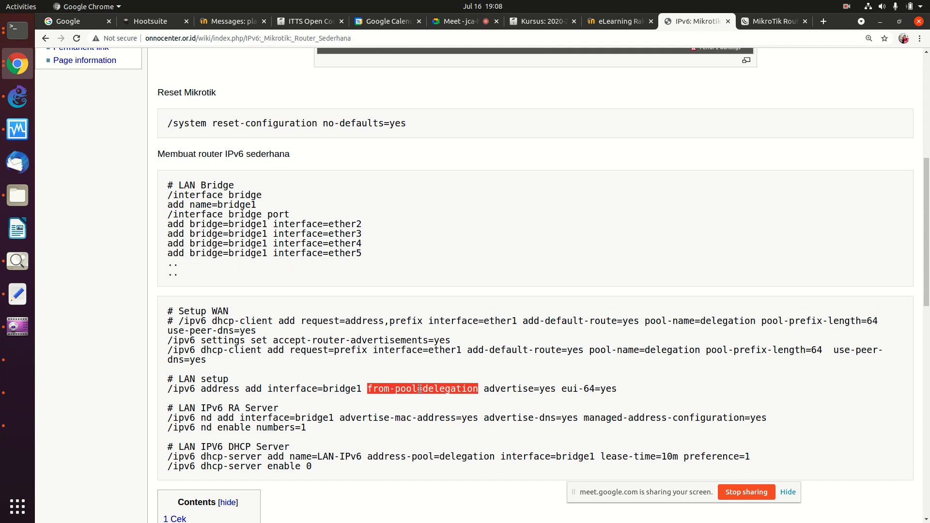
scroll(417, 386, "down", 10)
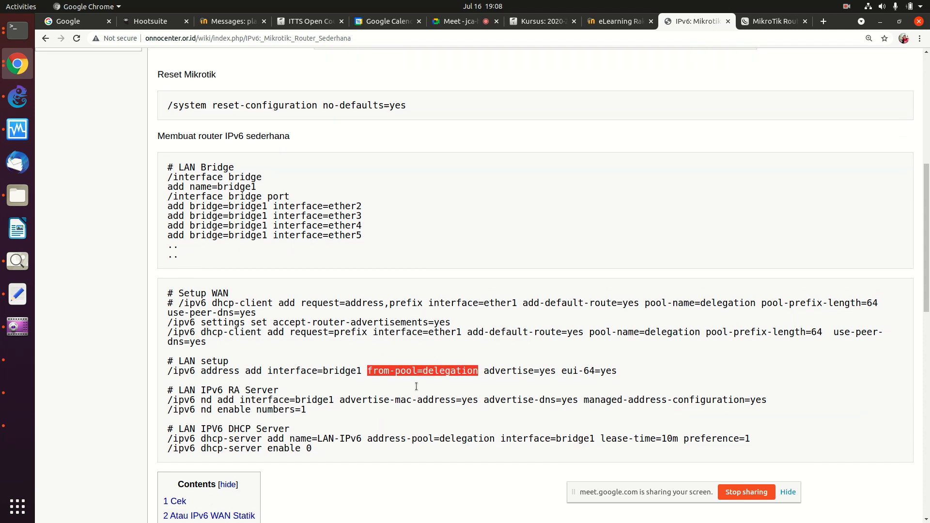
scroll(417, 385, "down", 5)
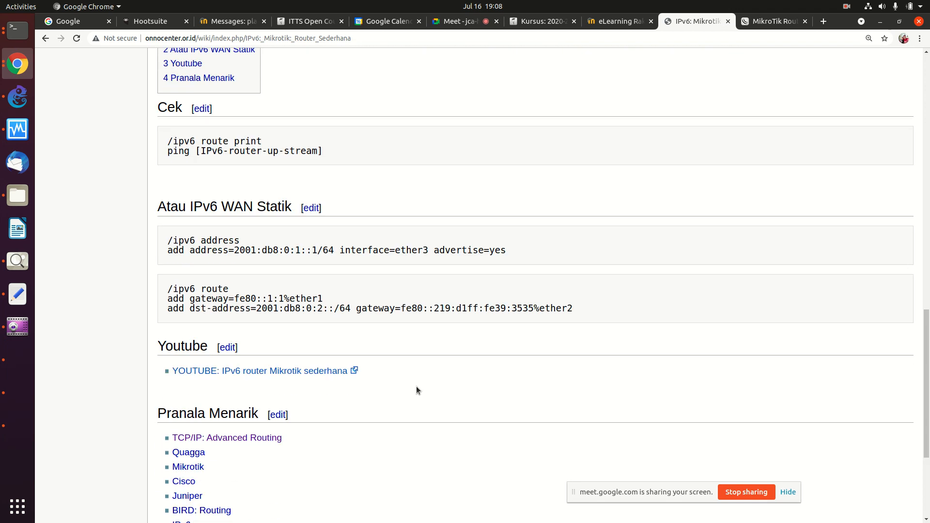
scroll(416, 385, "up", 15)
scroll(417, 386, "up", 5)
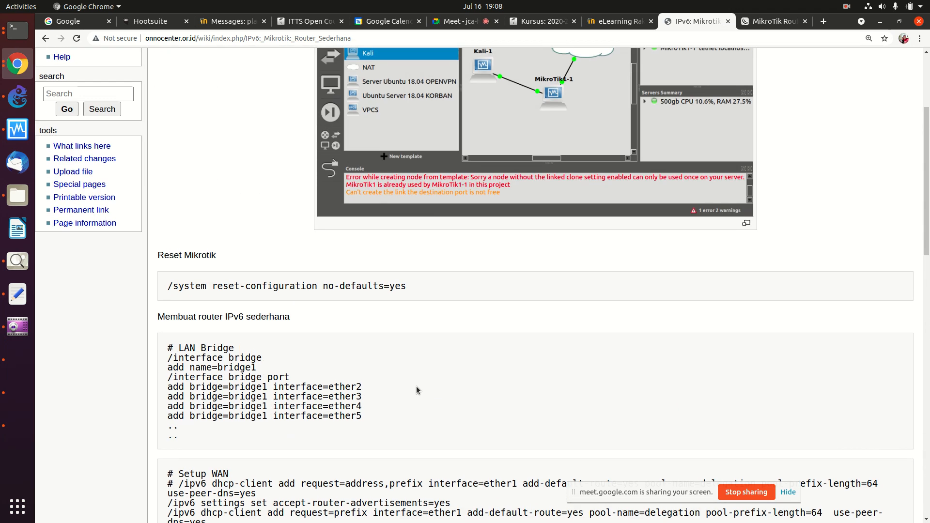
scroll(416, 386, "down", 3)
scroll(416, 386, "down", 4)
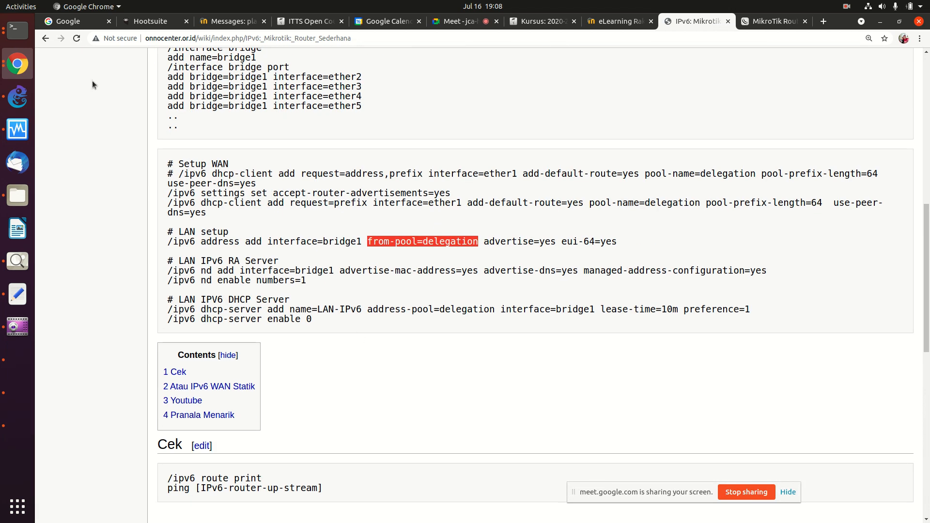
left_click(46, 39)
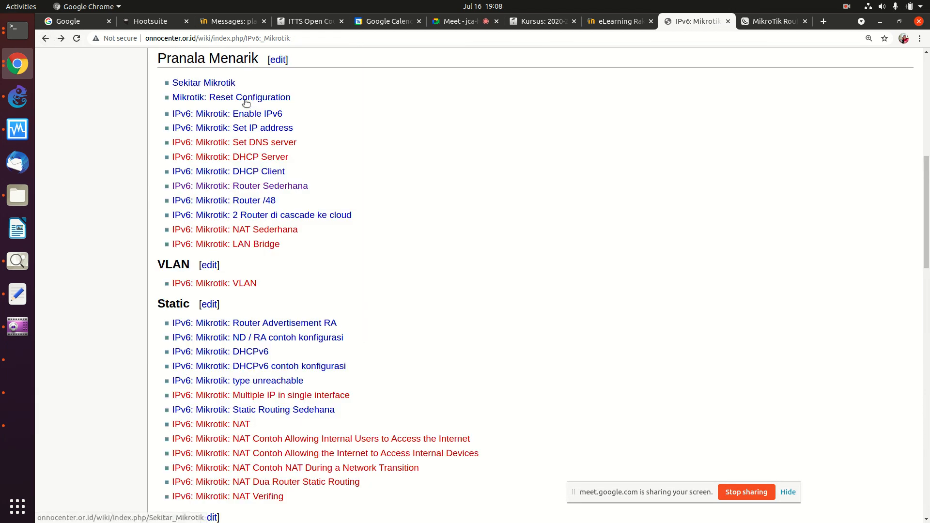
left_click(253, 202)
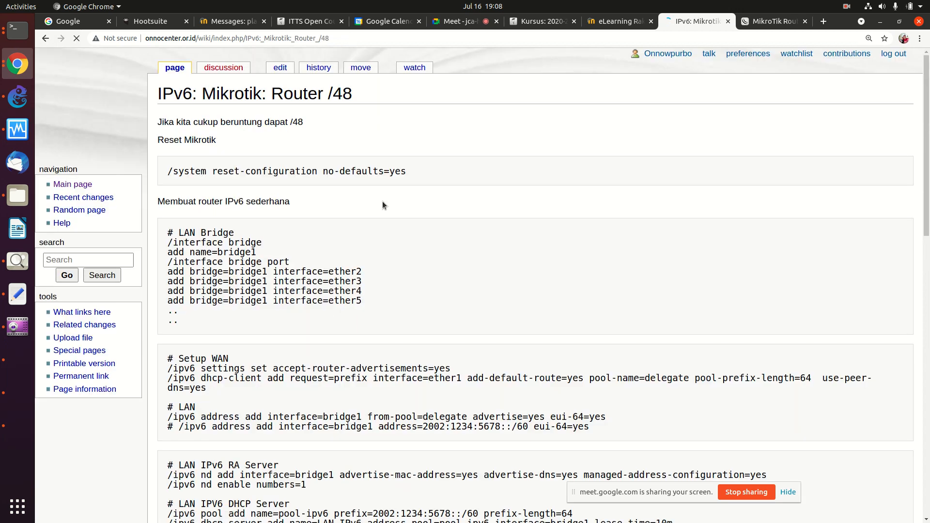
Step: Highlight the '/ipv6 settings' and '/ipv6 dhcp-client' Setup WAN lines, then scroll through the remaining commands
scroll(382, 203, "down", 3)
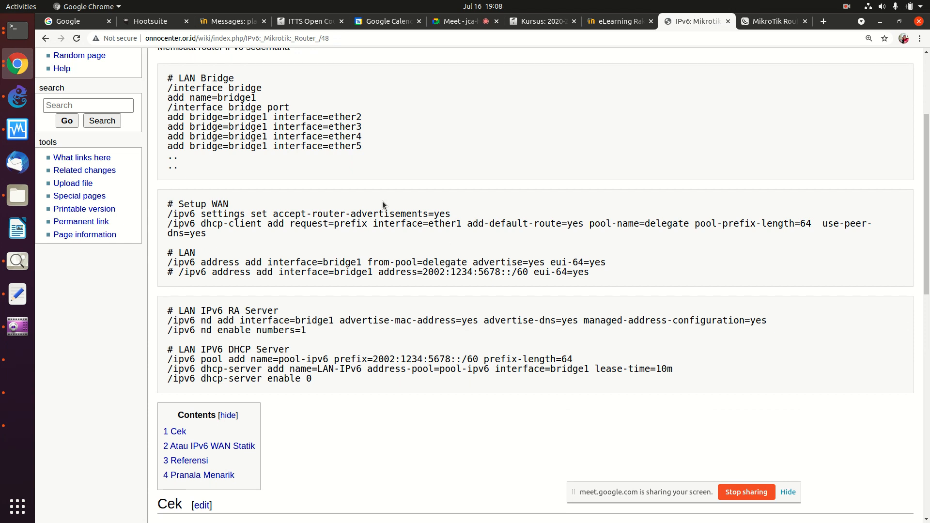
scroll(382, 202, "down", 1)
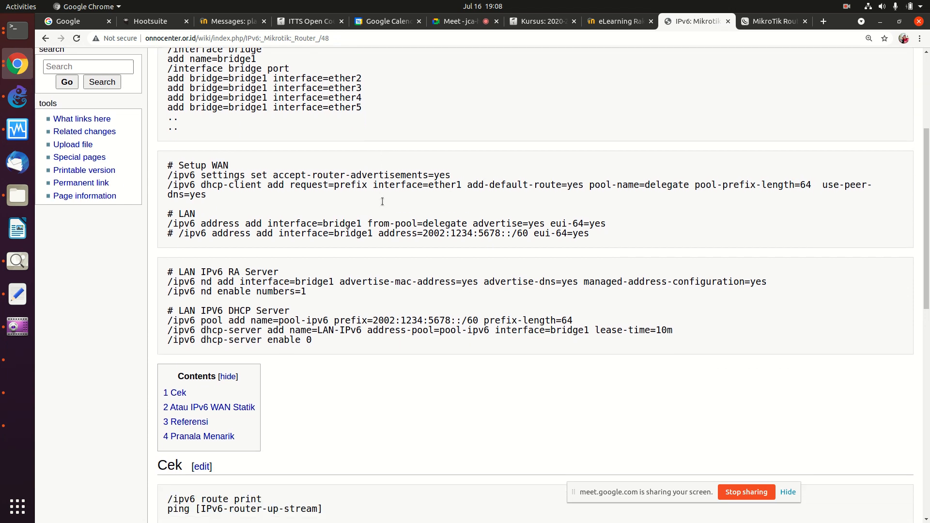
left_click_drag(178, 174, 217, 194)
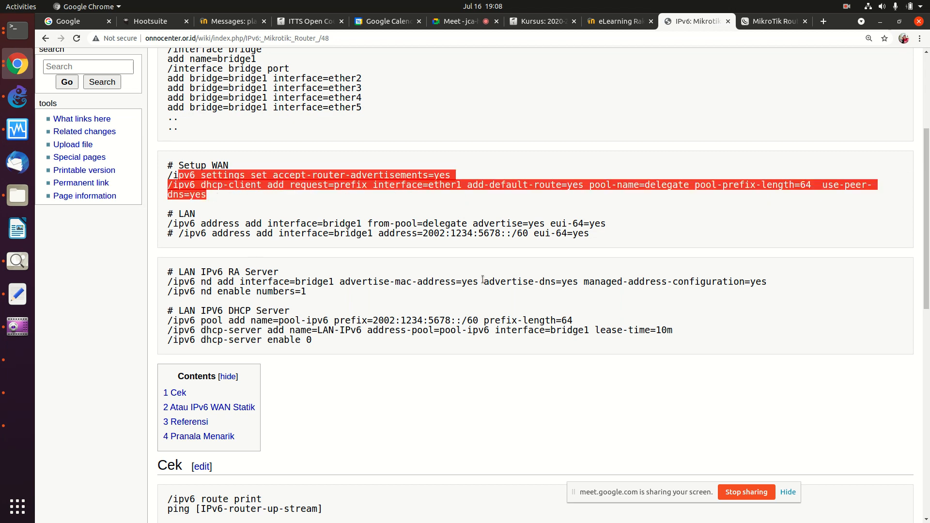
scroll(377, 295, "down", 10)
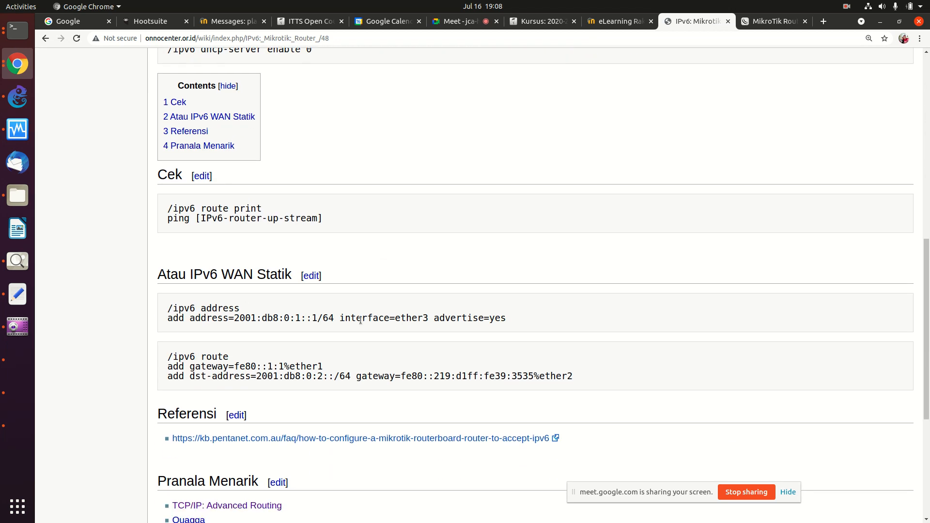
scroll(360, 320, "up", 16)
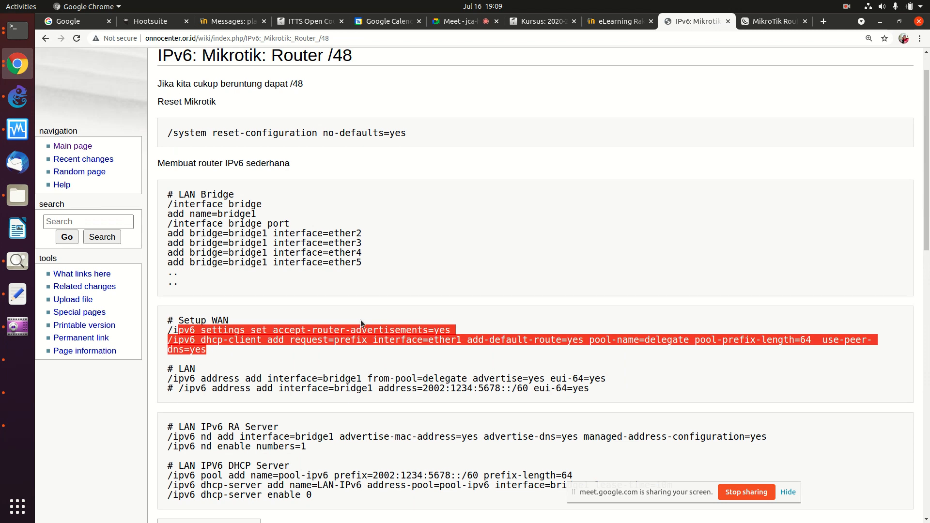
scroll(360, 320, "down", 2)
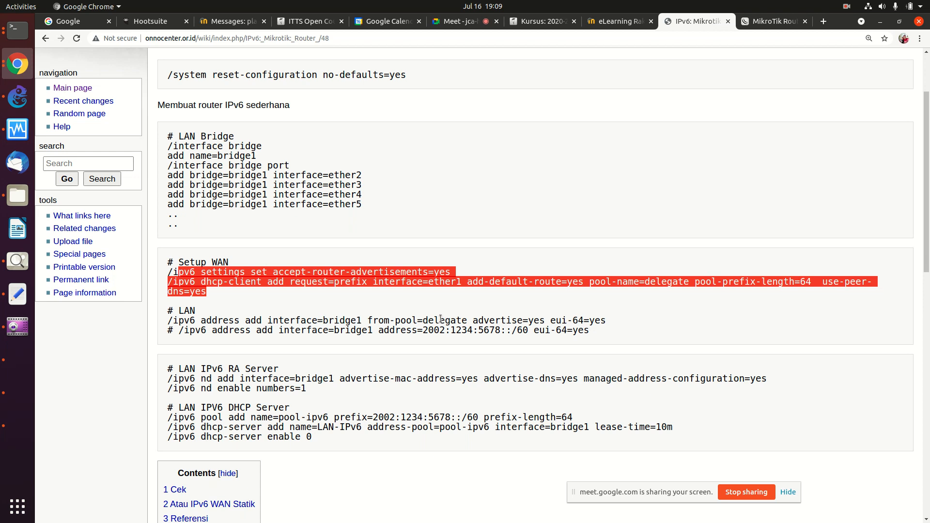
scroll(440, 318, "down", 5)
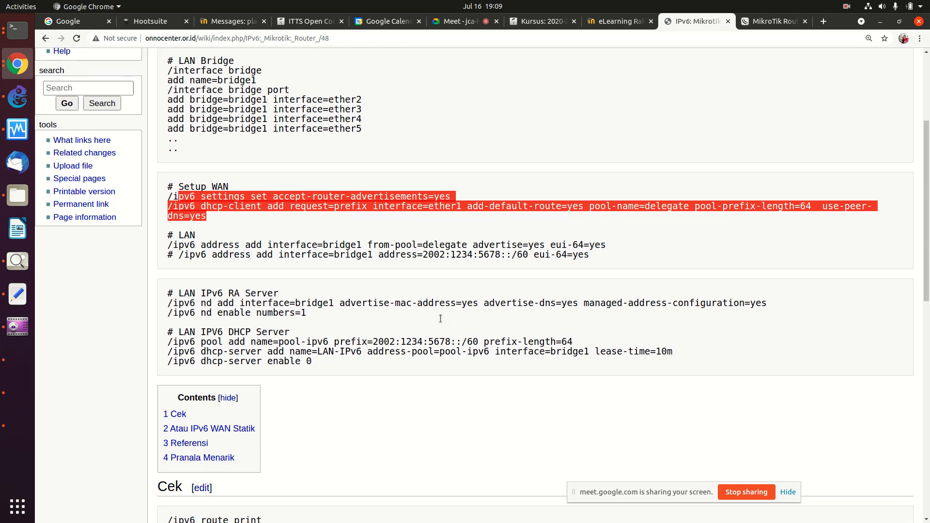
scroll(441, 322, "down", 1)
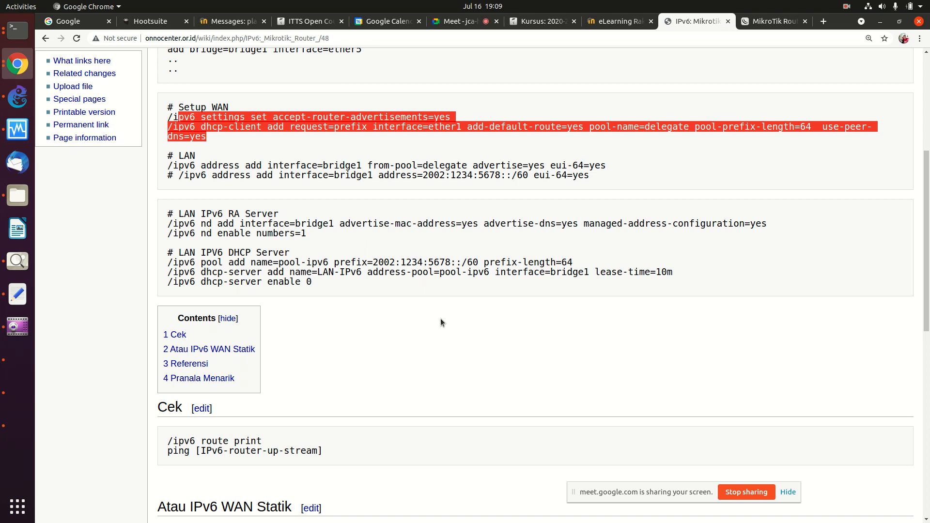
scroll(440, 322, "down", 1)
scroll(440, 322, "down", 8)
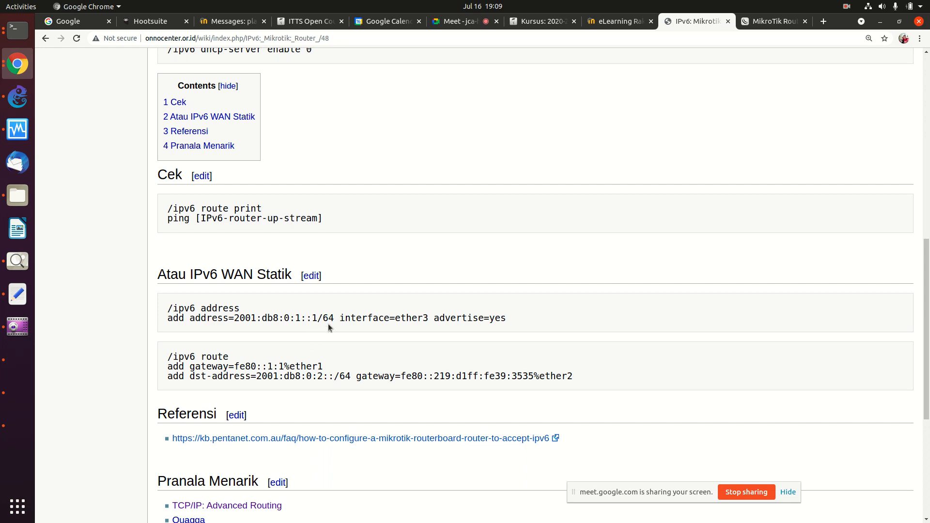
scroll(329, 326, "up", 5)
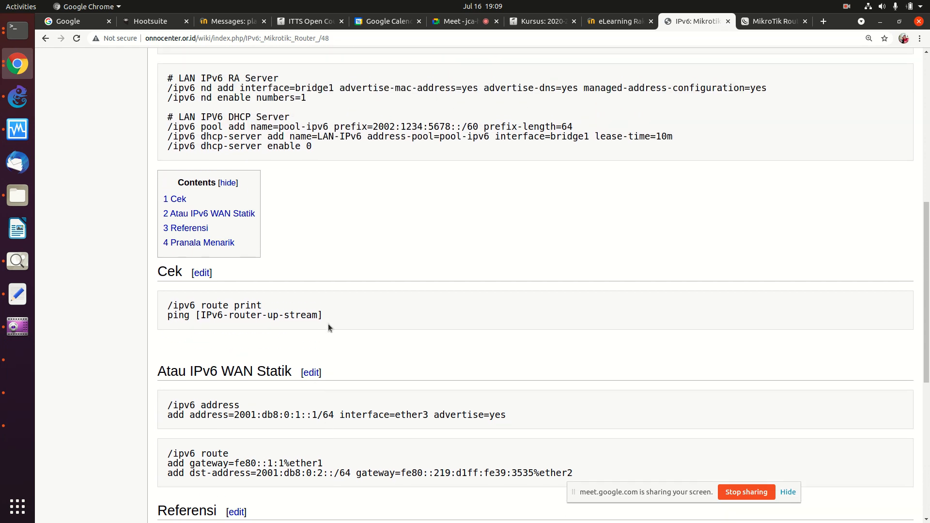
scroll(328, 323, "up", 2)
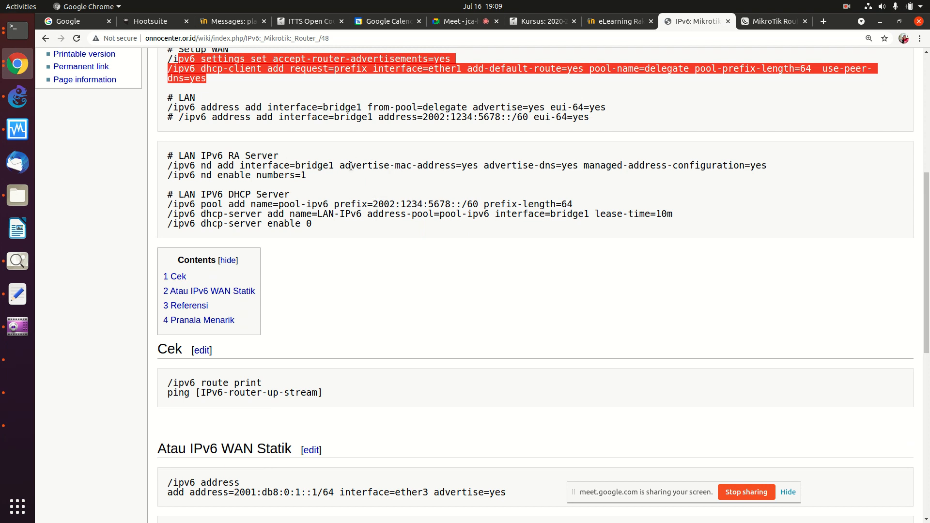
scroll(335, 166, "up", 3)
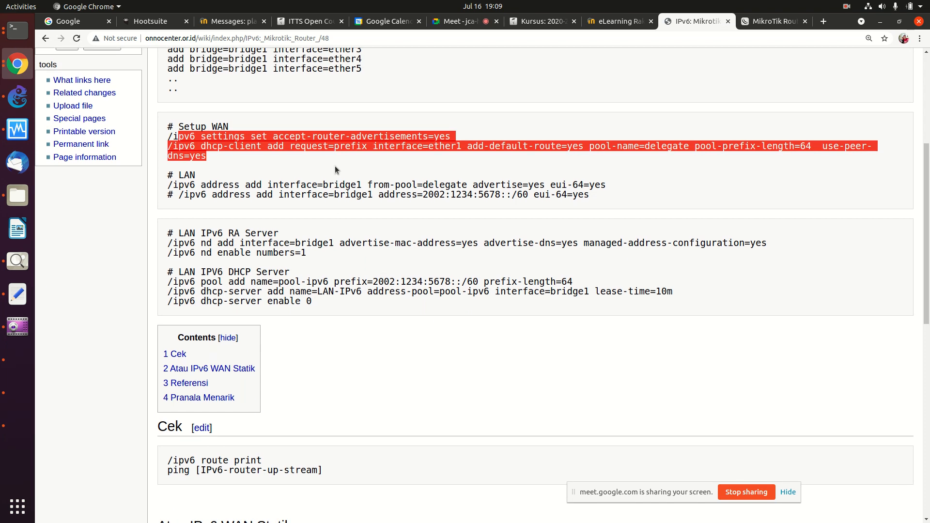
Step: Highlight the Setup WAN lines, then the LAN '/ipv6 address add' command
left_click(232, 154)
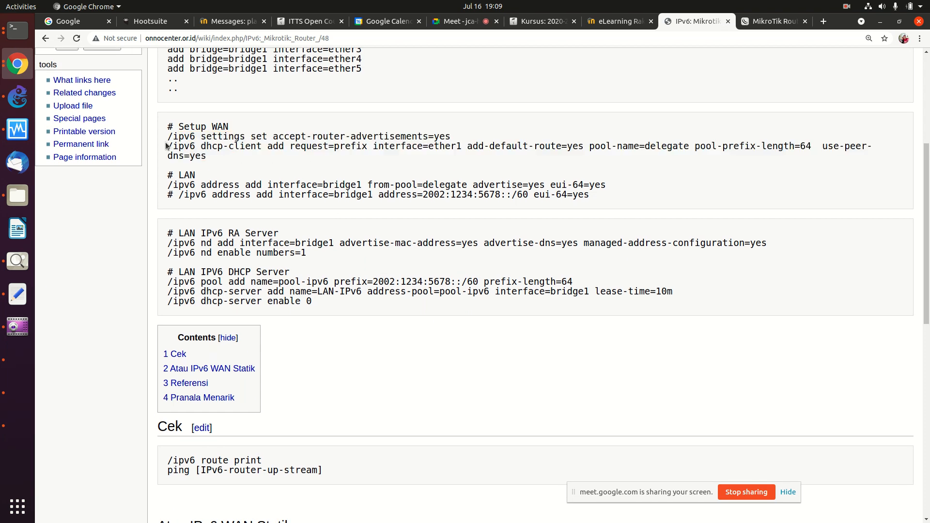
left_click_drag(165, 139, 207, 155)
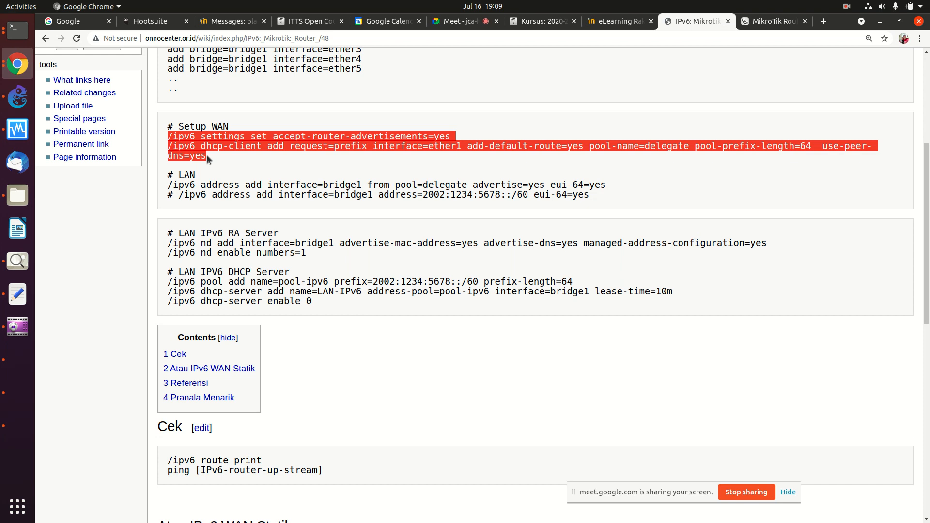
left_click(169, 185)
left_click_drag(169, 186, 590, 187)
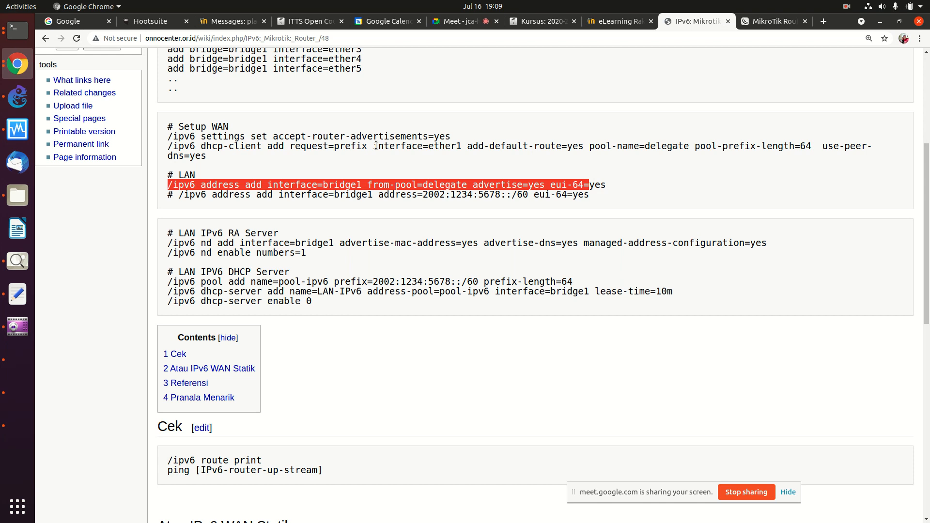
scroll(376, 146, "down", 5)
scroll(377, 149, "down", 3)
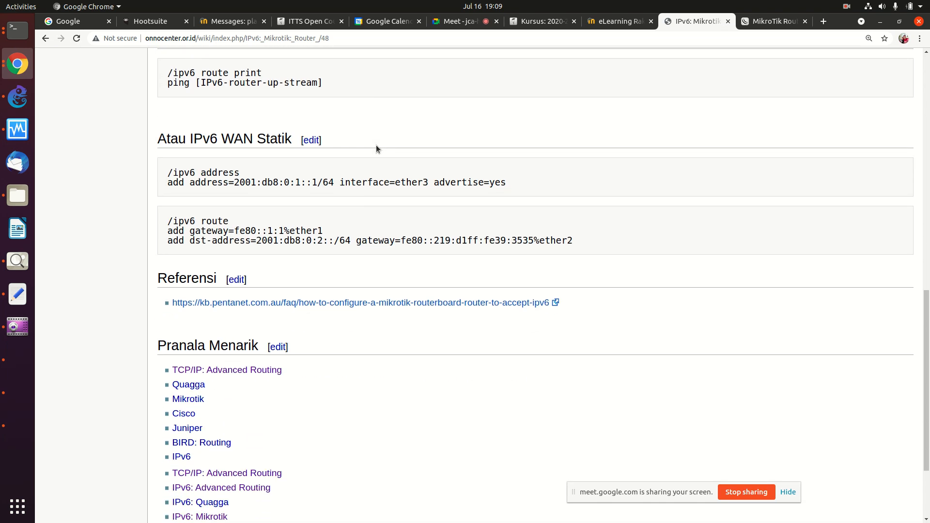
scroll(339, 177, "up", 1)
scroll(340, 178, "up", 8)
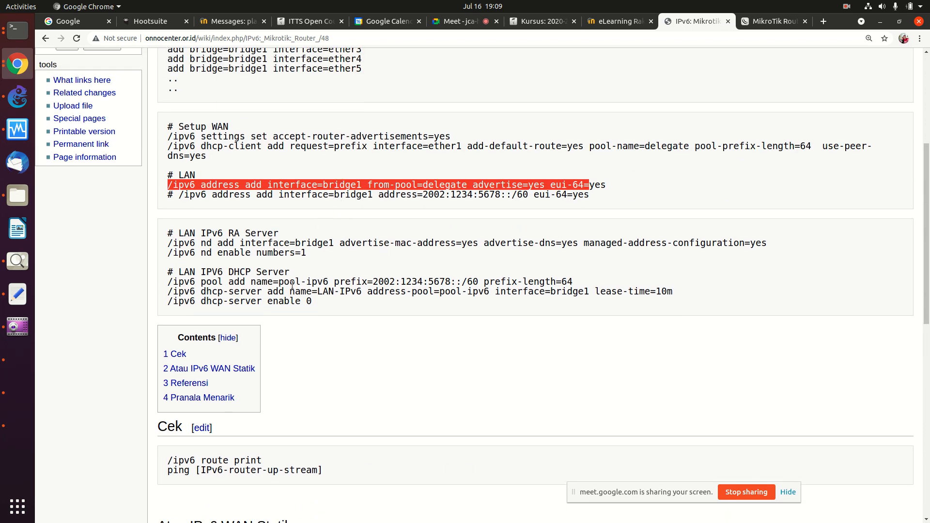
Step: Highlight the '/ipv6 pool add' line from 2002:1234:5678::/60, then the LAN-IPv6 dhcp-server add command
left_click_drag(170, 283, 571, 277)
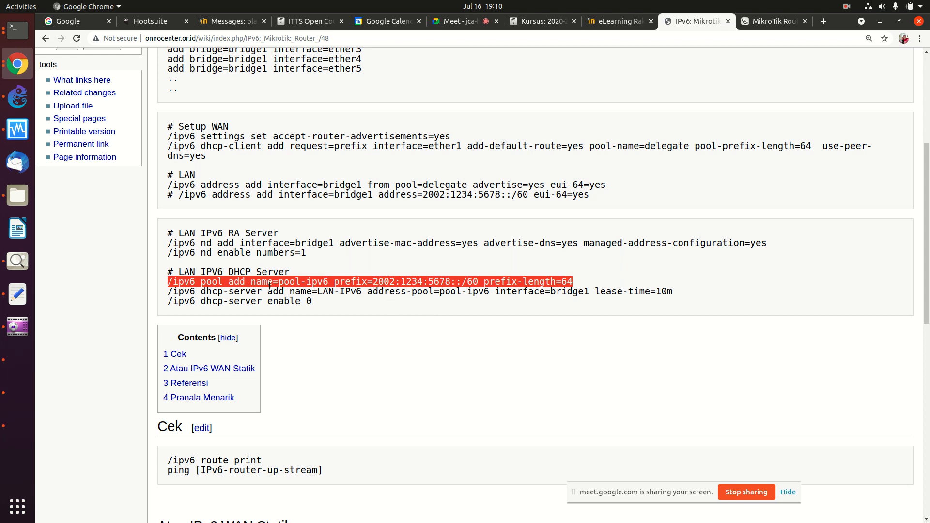
left_click(230, 282)
left_click_drag(171, 281, 367, 274)
left_click_drag(476, 274, 587, 283)
left_click_drag(168, 293, 485, 292)
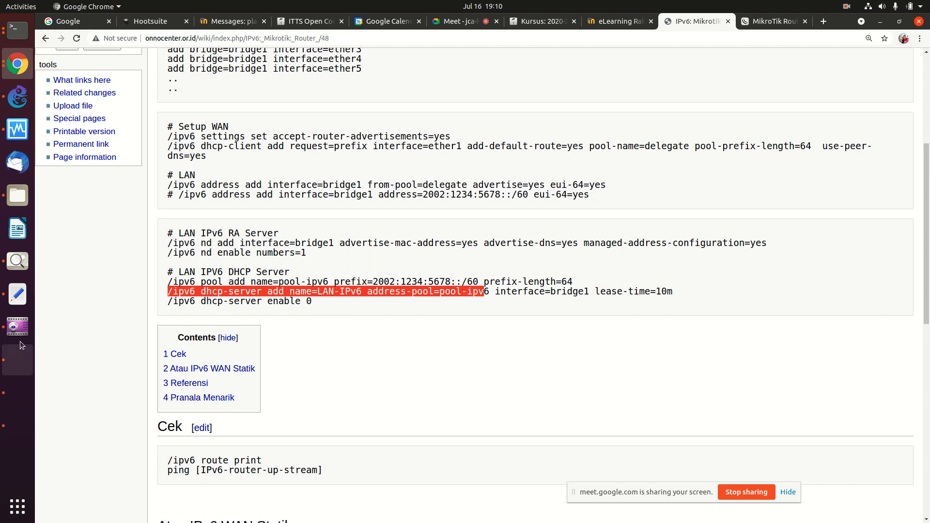
Step: Run /system reset-configuration in the MikroTik console and confirm with y
left_click(17, 31)
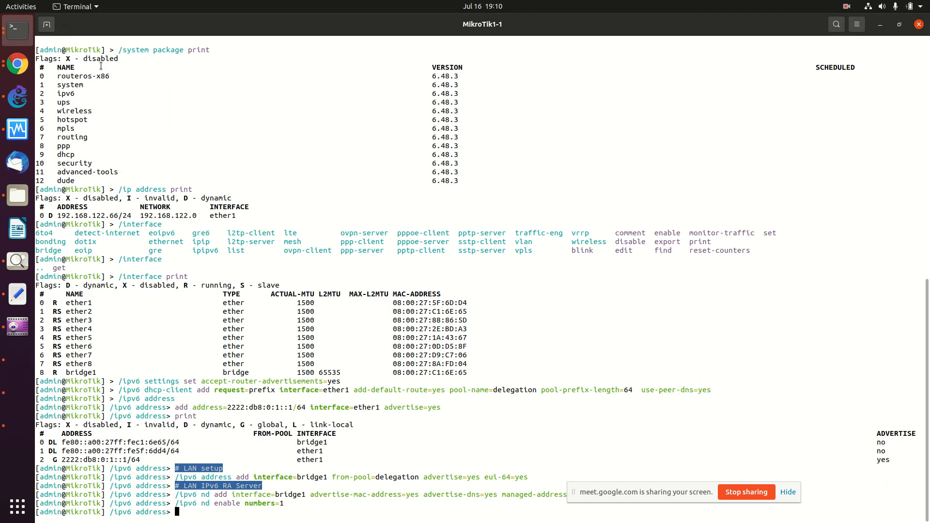
key("Return")
key("Return")
key("Return")
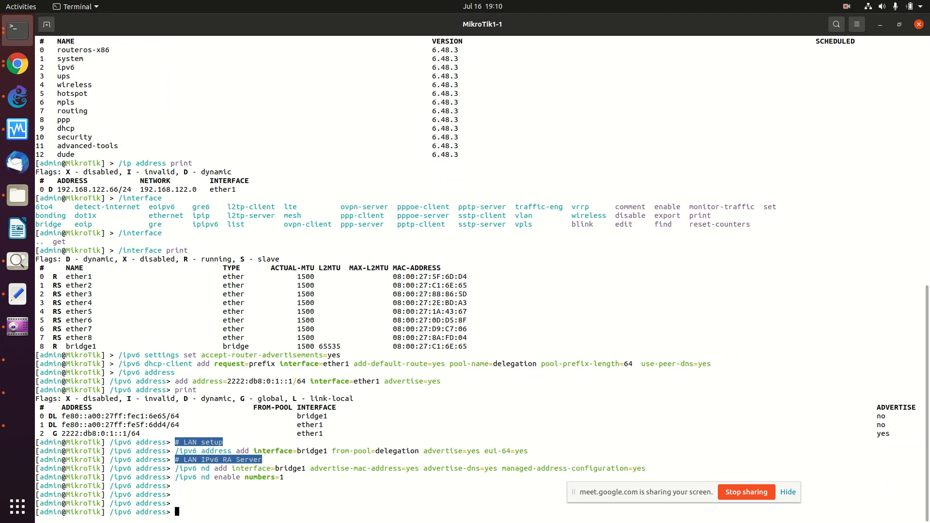
type("/system reset-configuration")
key("Return")
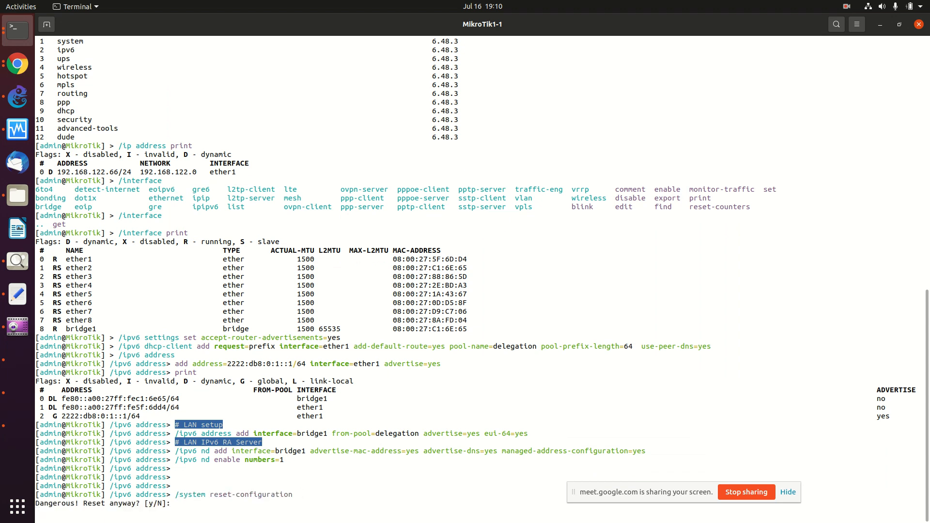
type("y")
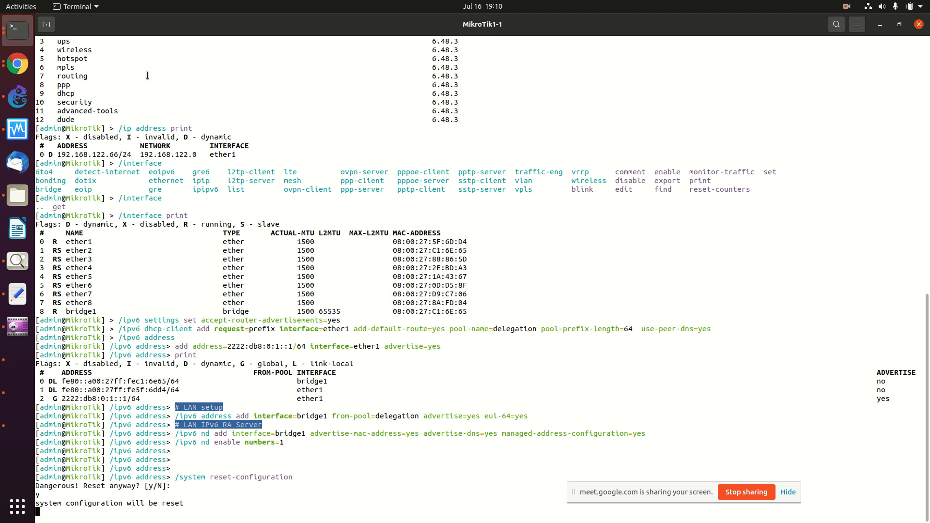
Step: Return to the Router /48 wiki page and clear the dhcp-server line highlight
left_click(17, 64)
left_click(272, 147)
scroll(273, 148, "up", 3)
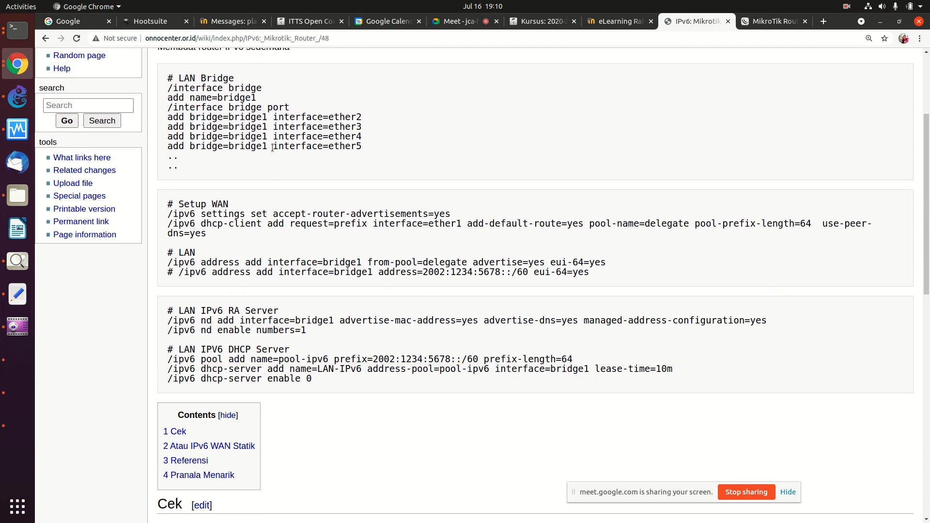
Step: Highlight the Setup WAN lines and the static IPv6 WAN address command
left_click_drag(168, 213, 208, 234)
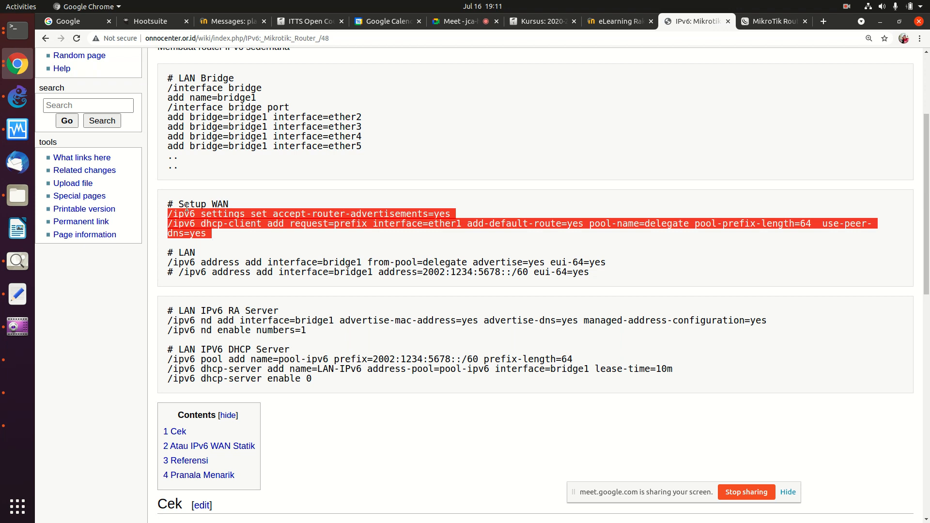
scroll(264, 232, "down", 10)
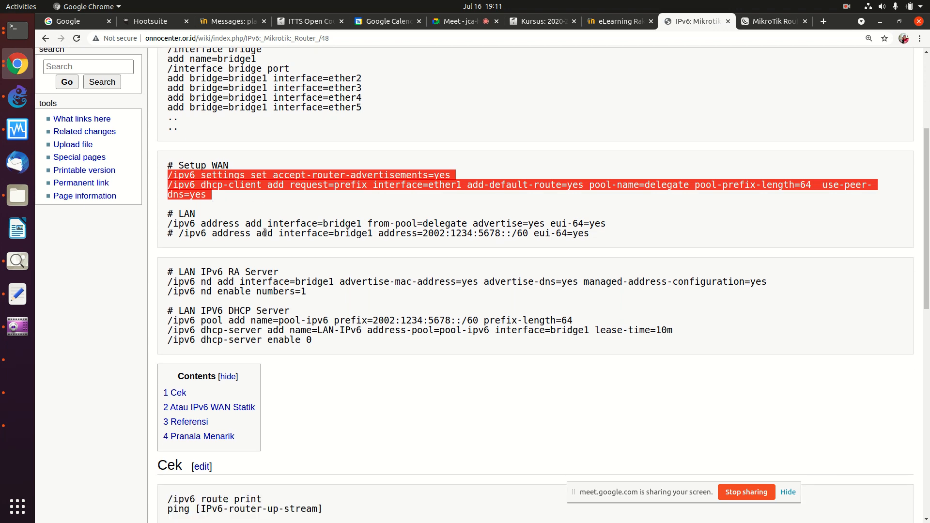
left_click_drag(167, 260, 405, 260)
scroll(405, 260, "up", 10)
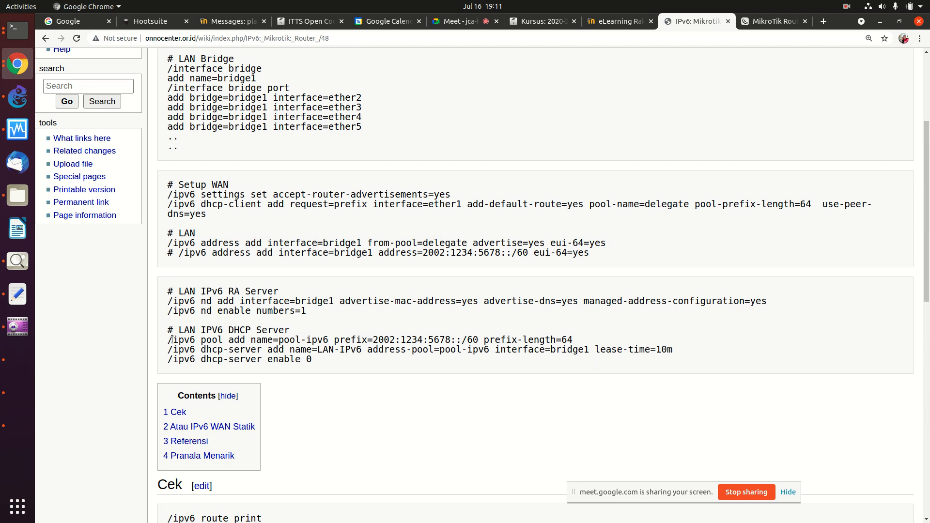
Step: Highlight the DHCP server, RA server, commented static LAN address and IPv6 pool commands, then bring up the Kali VM
left_click_drag(168, 342, 310, 362)
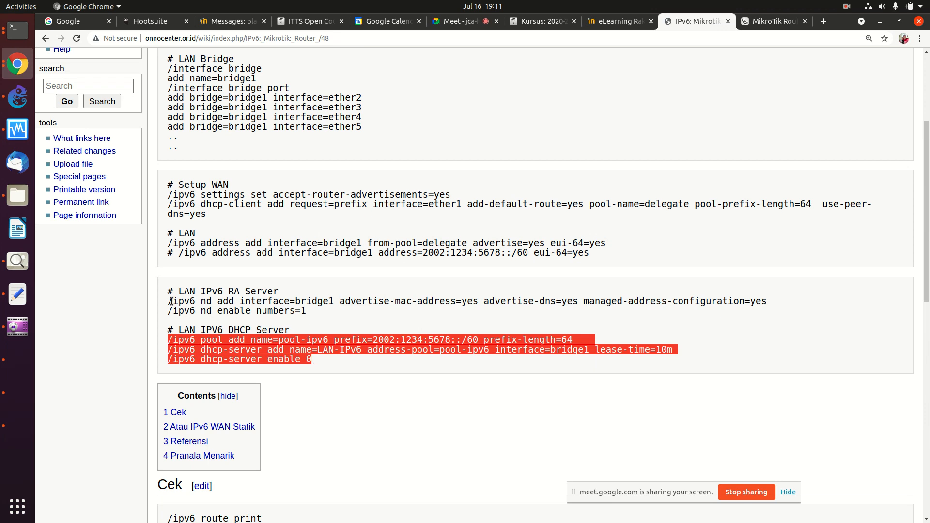
left_click_drag(170, 301, 316, 313)
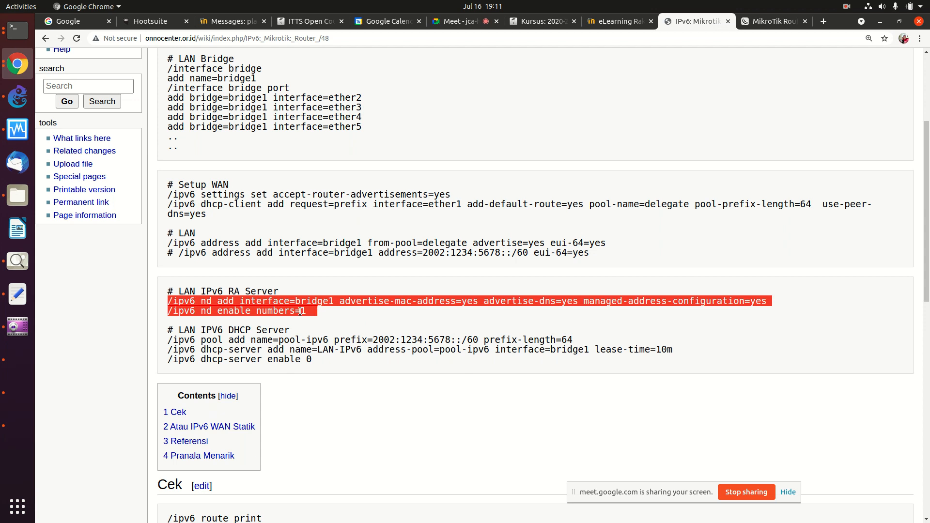
left_click_drag(168, 339, 310, 362)
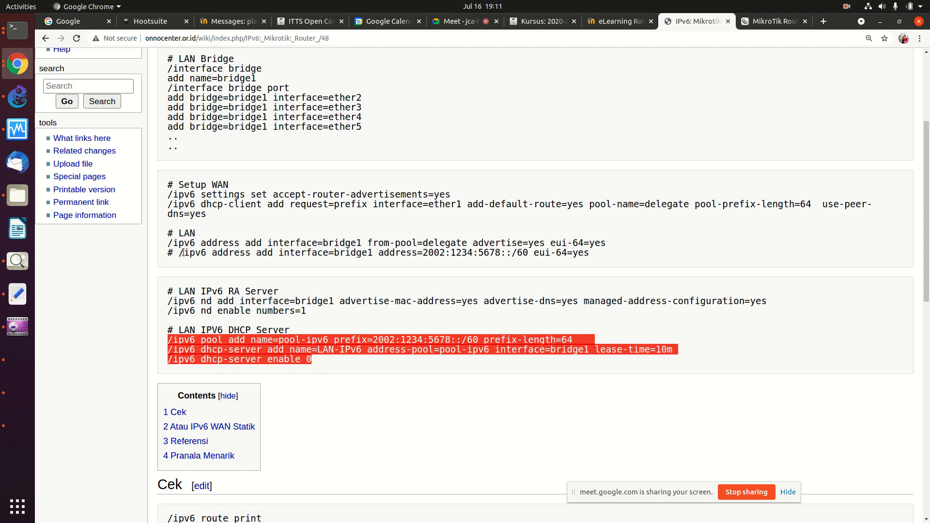
left_click_drag(179, 252, 606, 253)
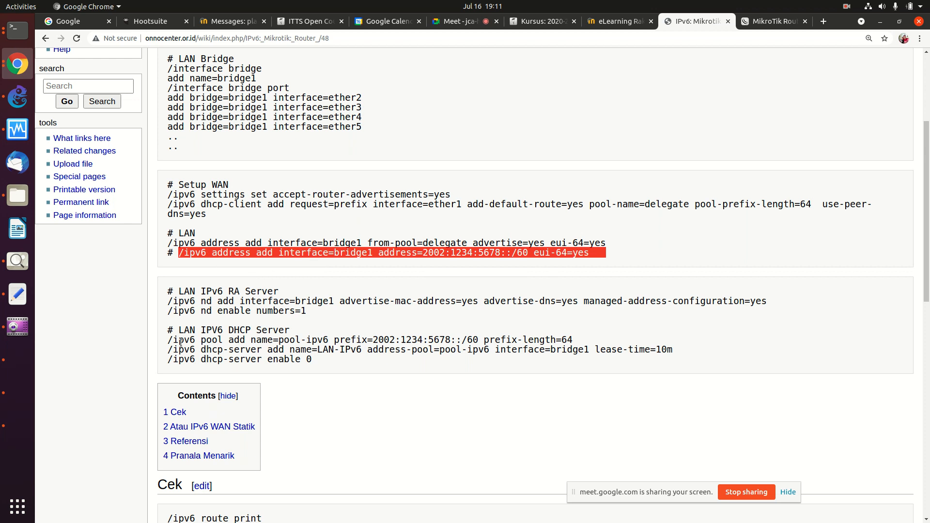
left_click_drag(172, 340, 580, 339)
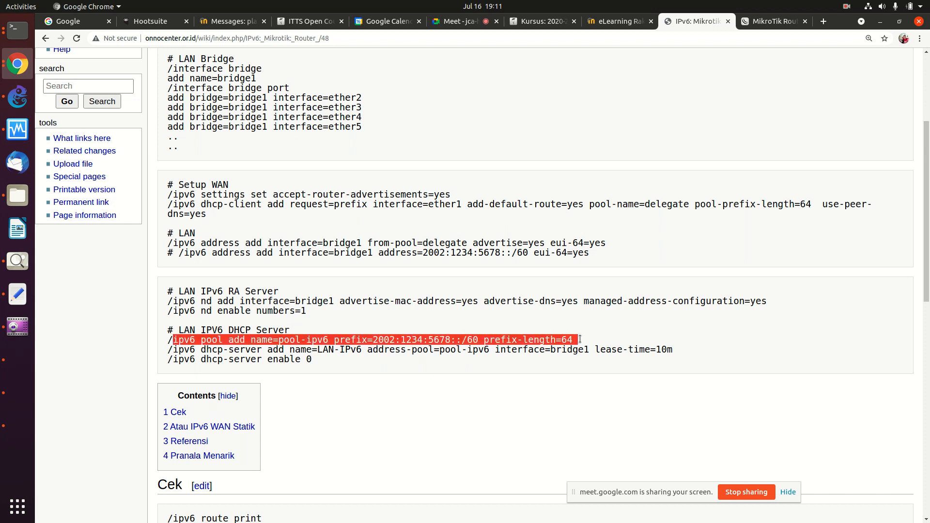
left_click(24, 392)
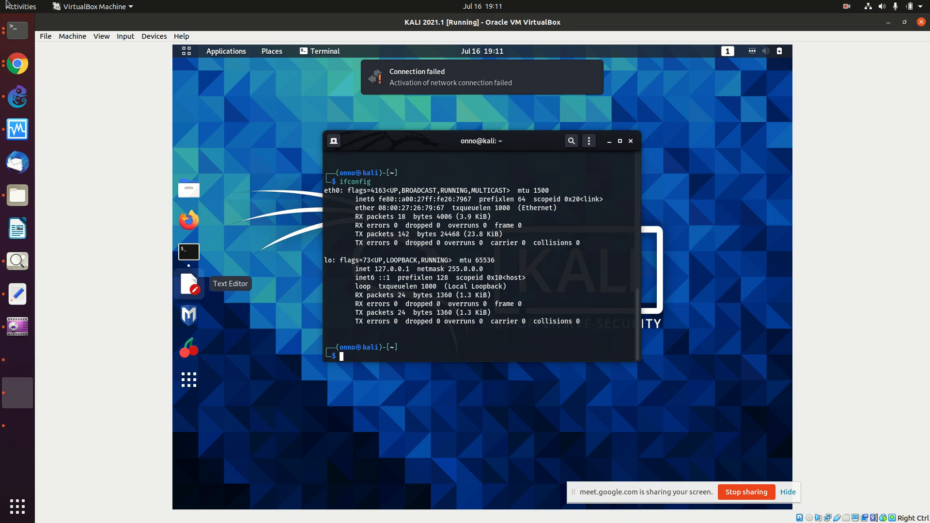
Step: Log in to the MikroTik RouterOS console as admin
left_click(19, 32)
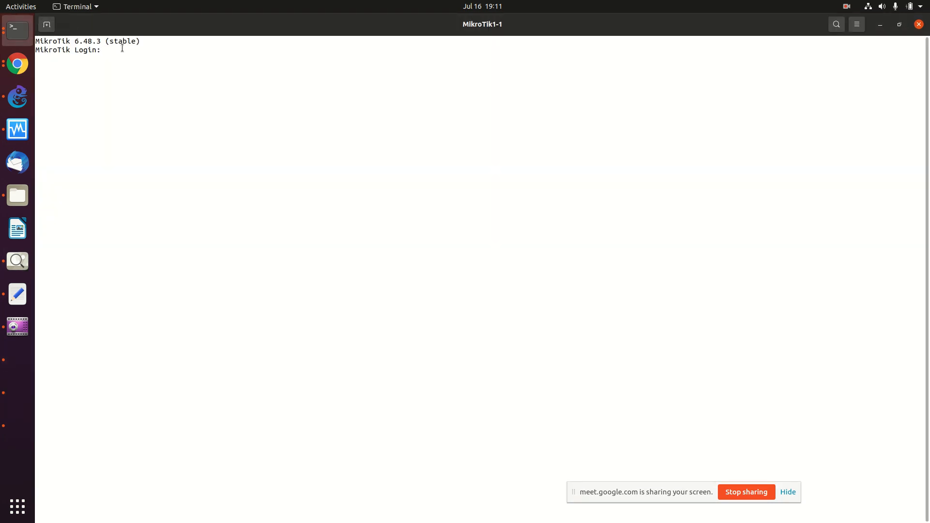
type("admin")
key("Return")
key("Return")
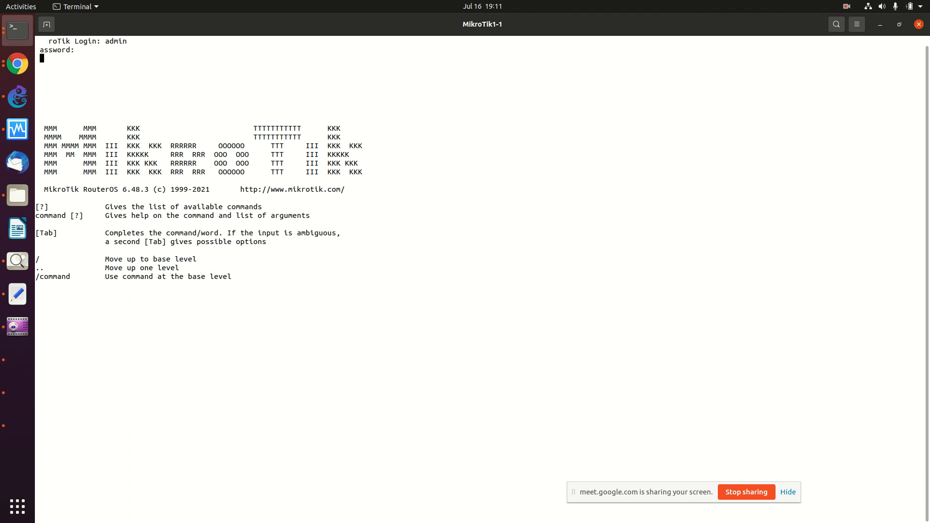
Step: Copy the wiki's LAN Bridge commands and paste them into the console to create bridge1 with ether2–ether8
left_click(18, 63)
scroll(233, 122, "up", 6)
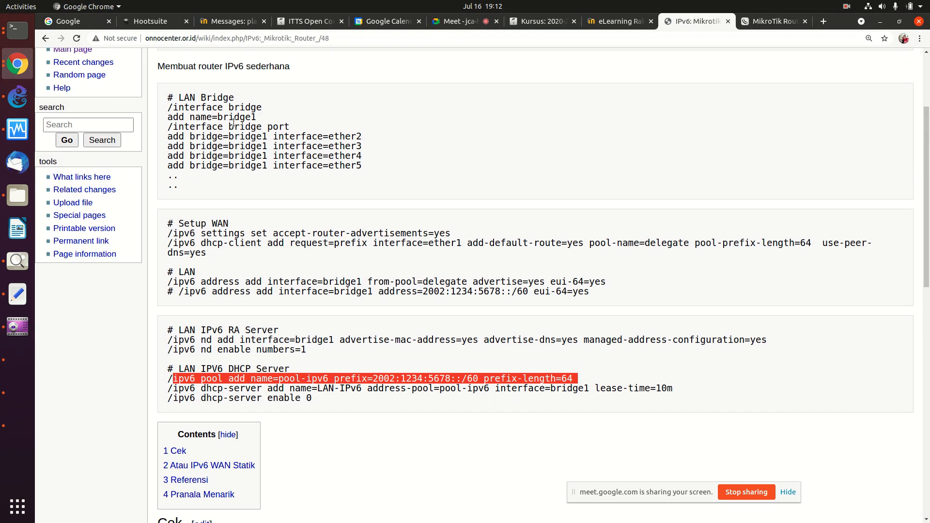
left_click_drag(167, 156, 266, 161)
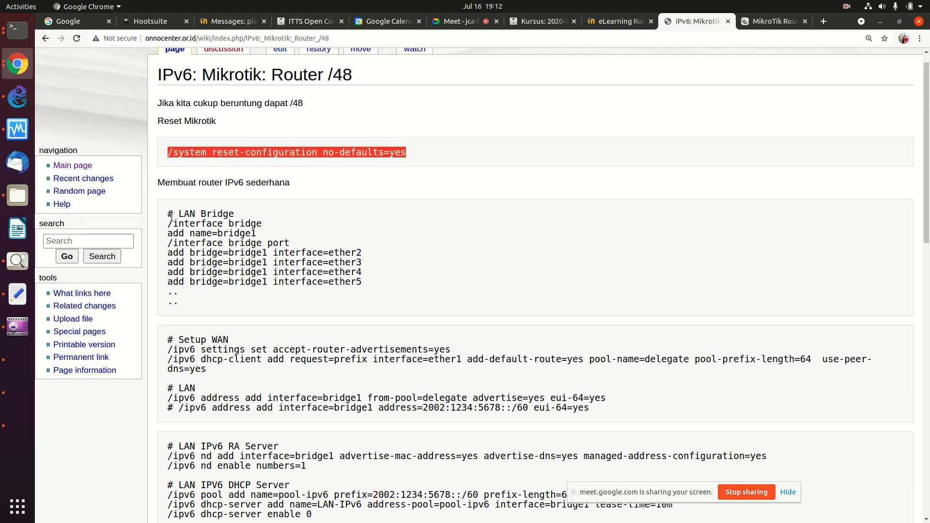
left_click_drag(167, 224, 368, 281)
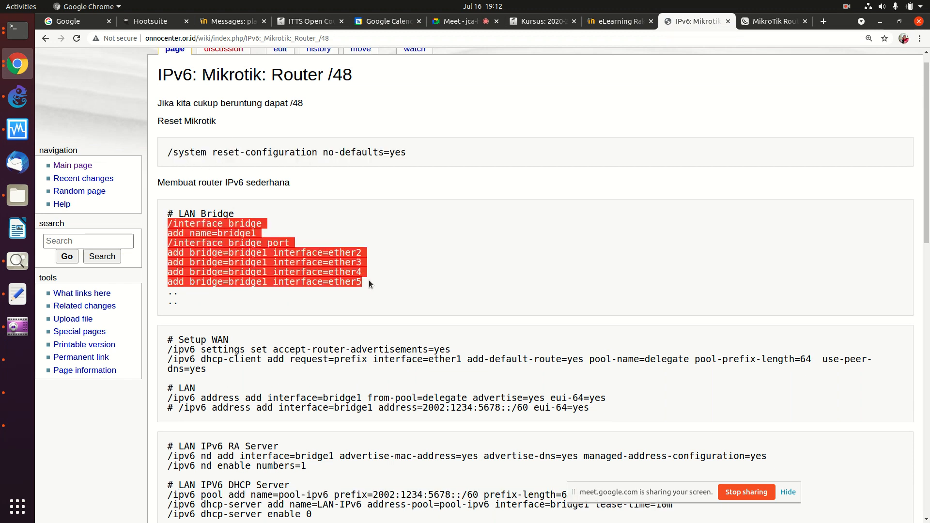
right_click(313, 265)
left_click(332, 272)
left_click(18, 33)
right_click(189, 88)
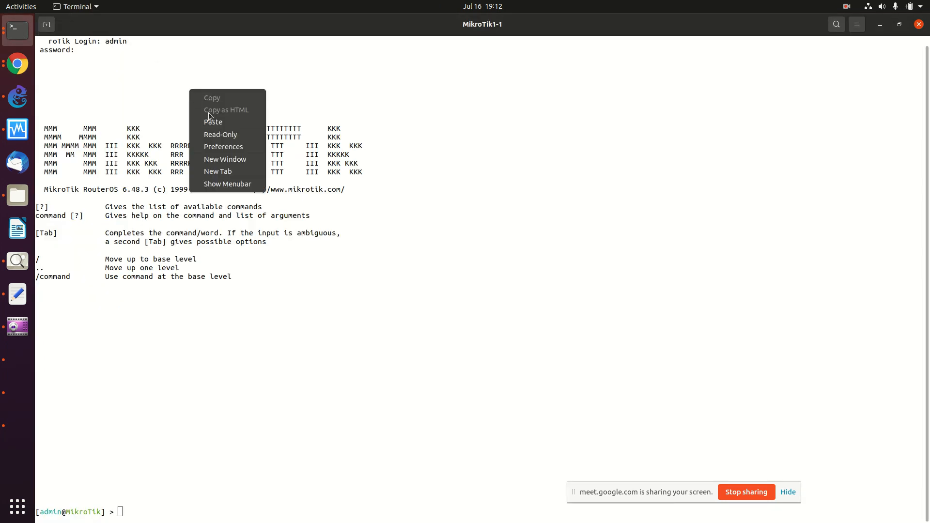
left_click(206, 121)
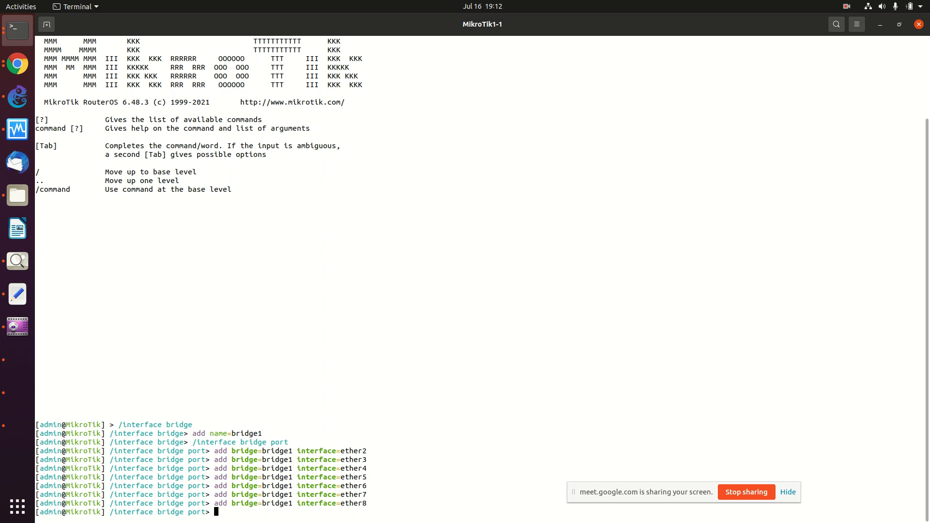
Step: Run /interface print and highlight ether1 in the interface list
type("/ip")
key("BackSpace")
key("BackSpace")
key("BackSpace")
type("/")
key("Return")
type("/in")
key("Tab")
type("print")
key("Return")
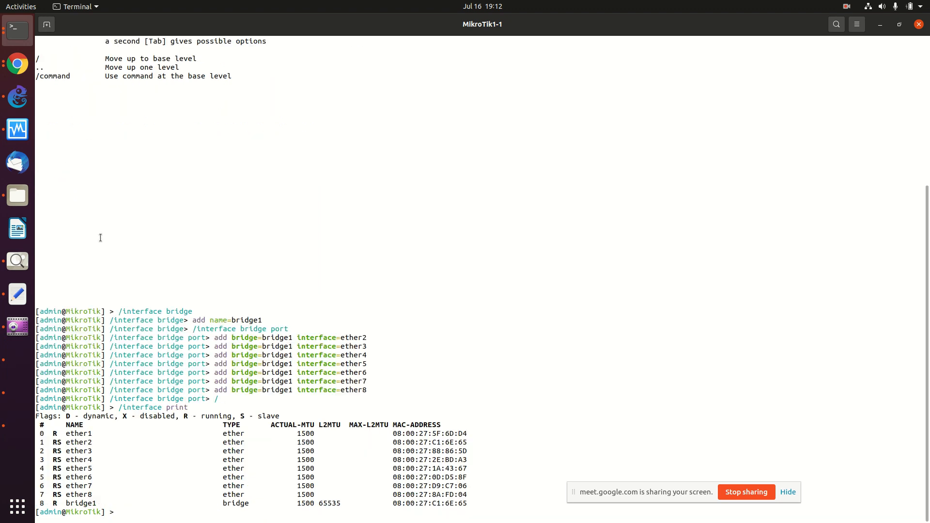
left_click_drag(67, 434, 315, 434)
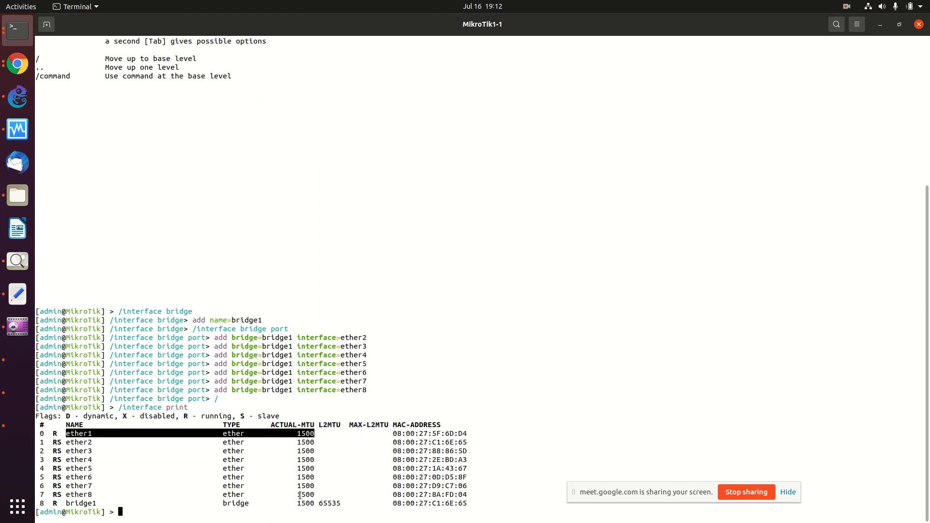
Step: Run /ipv6 address print and highlight the IPv6 address table
type("/ip address print")
key("Left")
key("Left")
key("Left")
key("Left")
key("Left")
key("Left")
key("Left")
key("Left")
key("Left")
key("Left")
key("Left")
key("Left")
key("Left")
key("Left")
type("v6")
key("Return")
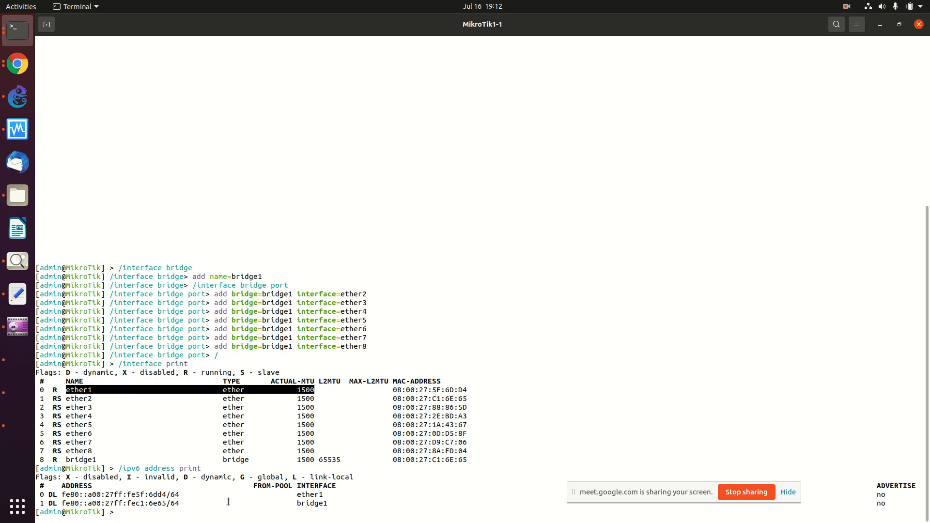
left_click_drag(339, 506, 39, 486)
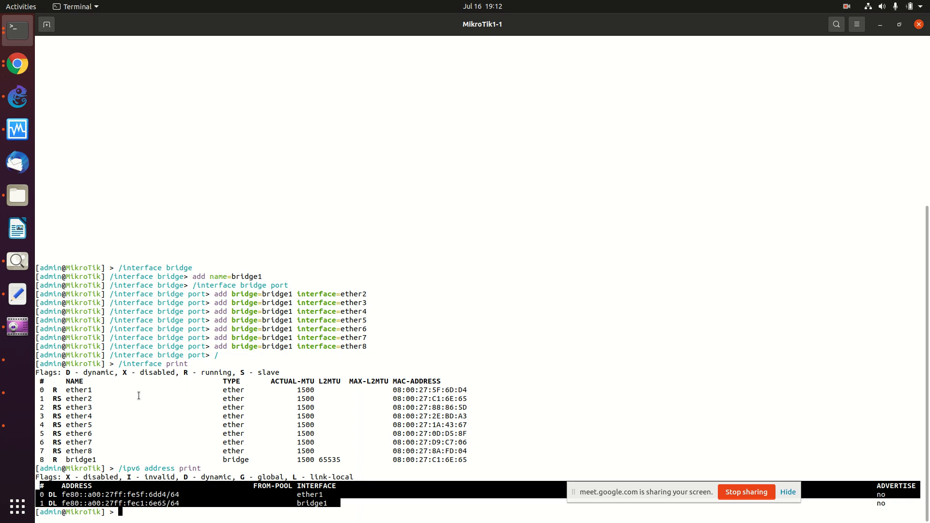
left_click(17, 64)
Step: Paste the wiki's '/ipv6 address add' line into the console, change it to ether1 with advertise=yes, and run it
scroll(224, 196, "down", 12)
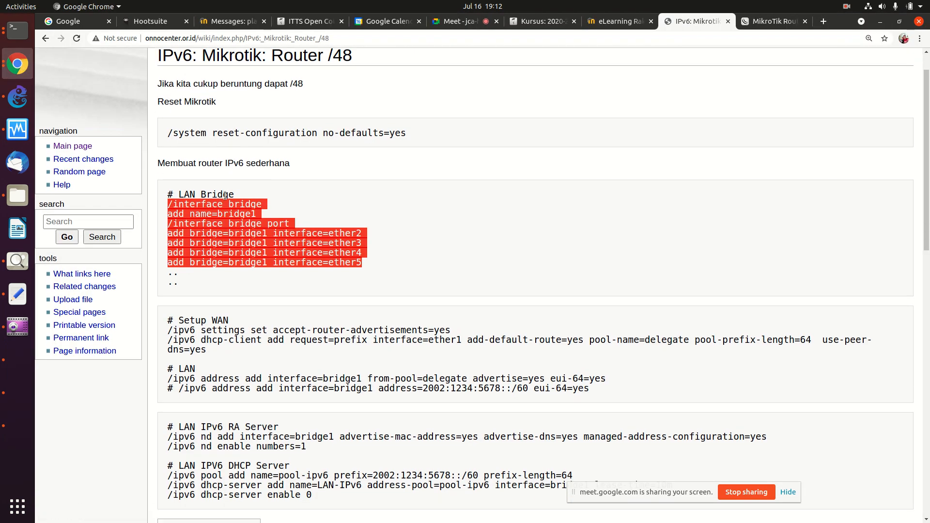
scroll(224, 196, "down", 9)
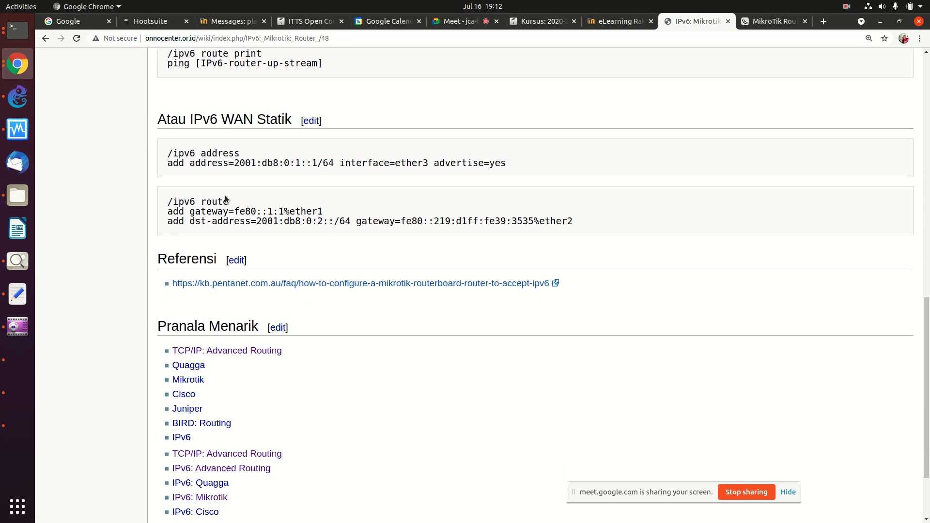
left_click_drag(165, 153, 418, 162)
right_click(417, 162)
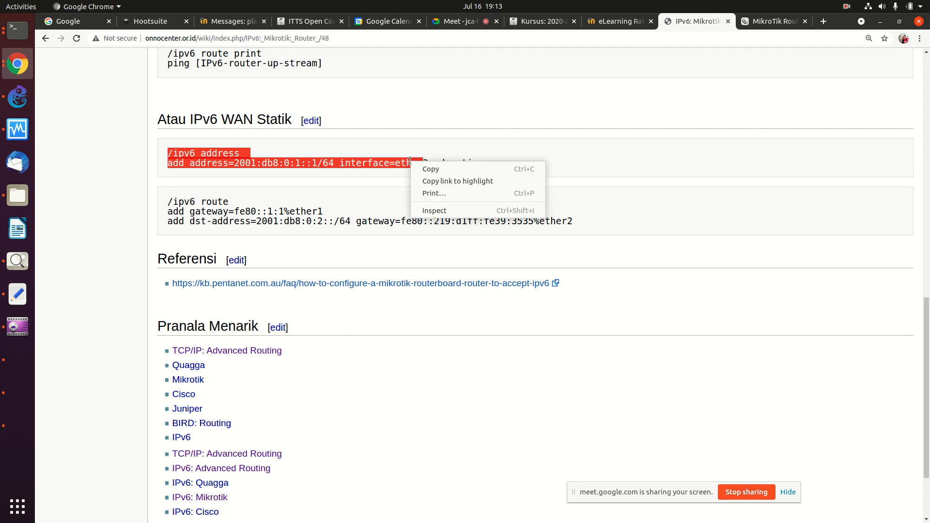
left_click(432, 171)
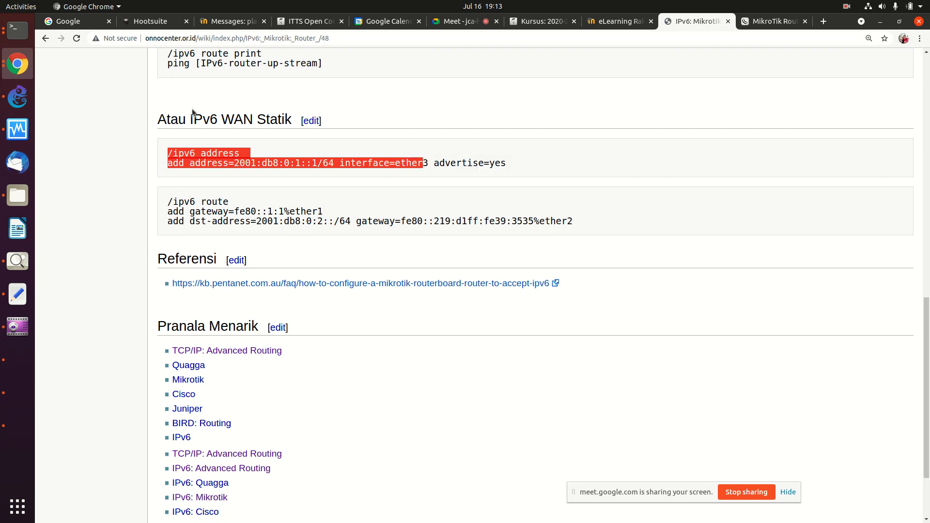
left_click(18, 44)
right_click(158, 114)
left_click(187, 146)
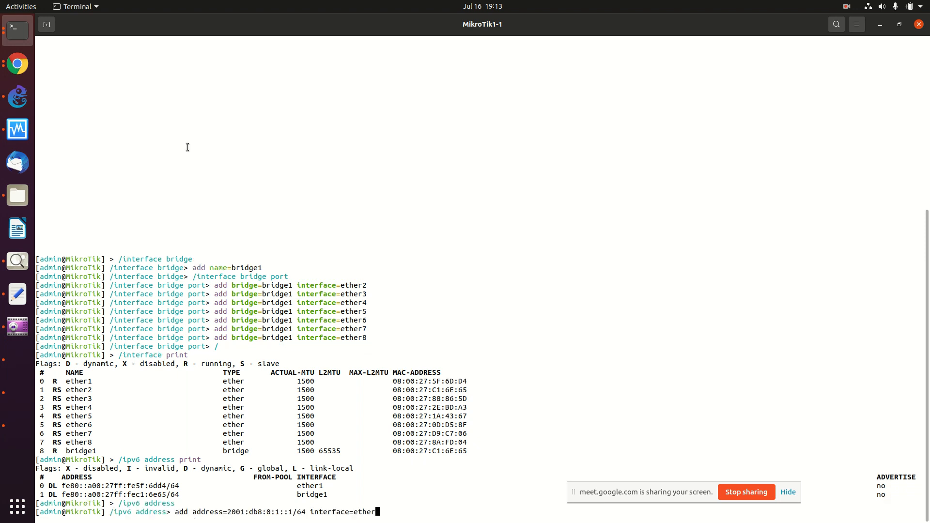
type("1 advertise=yes")
key("Return")
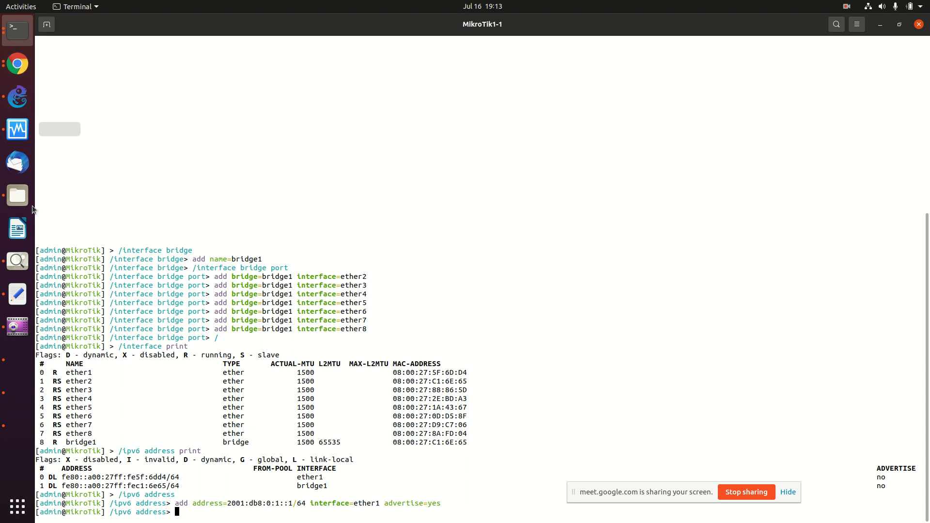
Step: Copy the wiki's '/ipv6 address add interface=bridge1' command for the 2002:1234:5678::/60 EUI-64 address
left_click(19, 71)
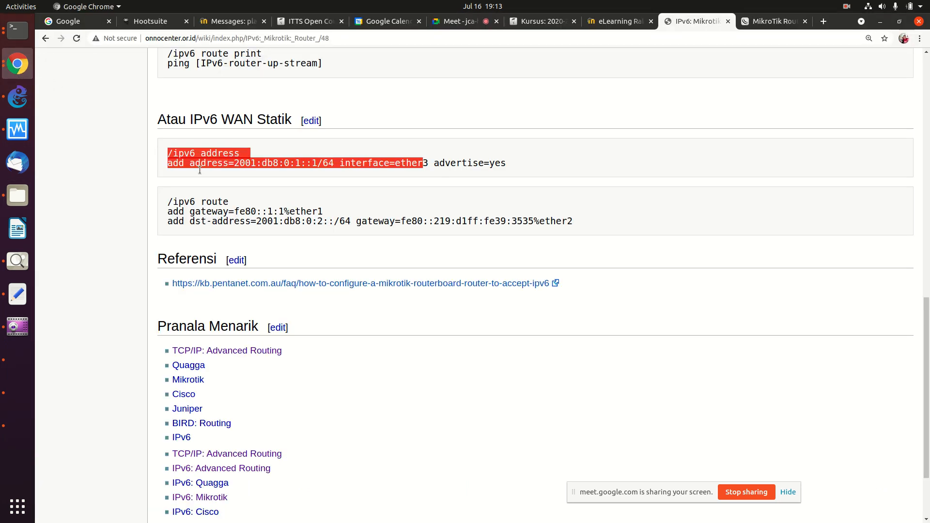
scroll(205, 179, "up", 5)
scroll(206, 179, "up", 16)
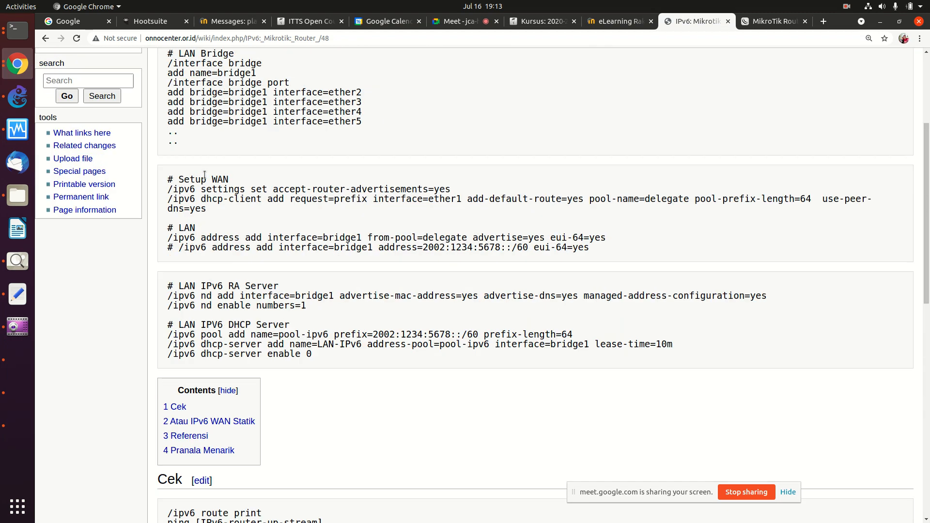
left_click_drag(164, 156, 308, 238)
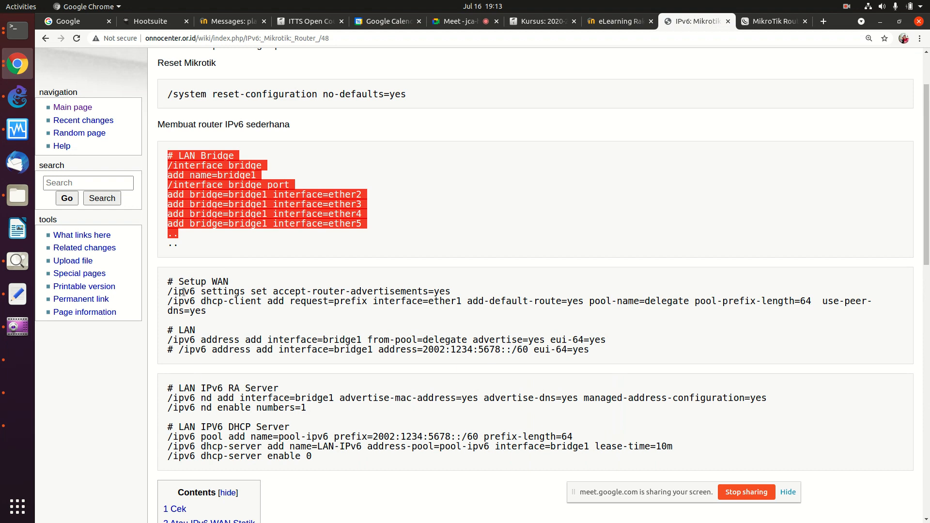
left_click_drag(173, 291, 205, 321)
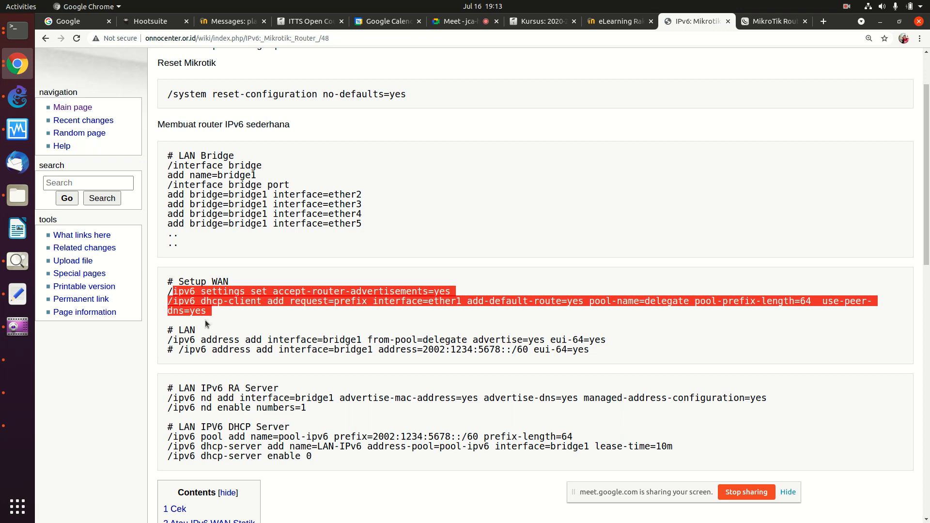
left_click(172, 340)
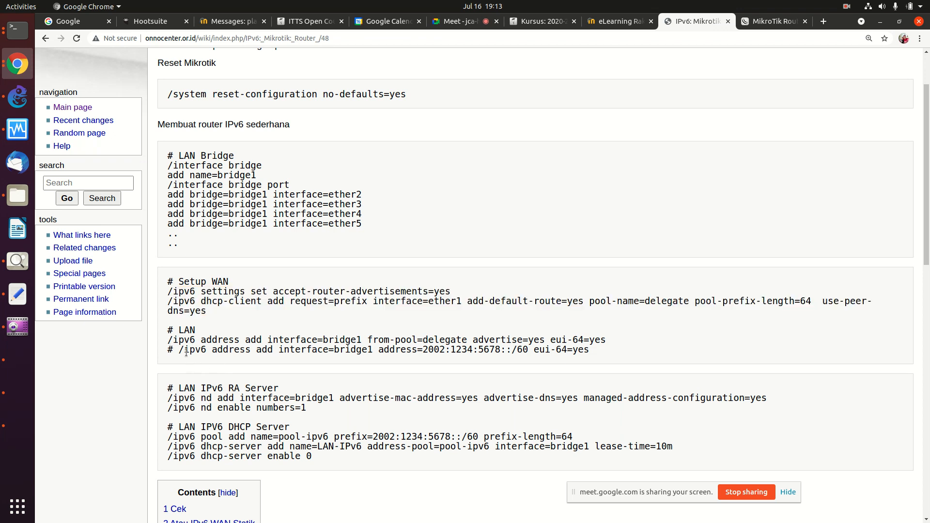
left_click_drag(179, 348, 590, 349)
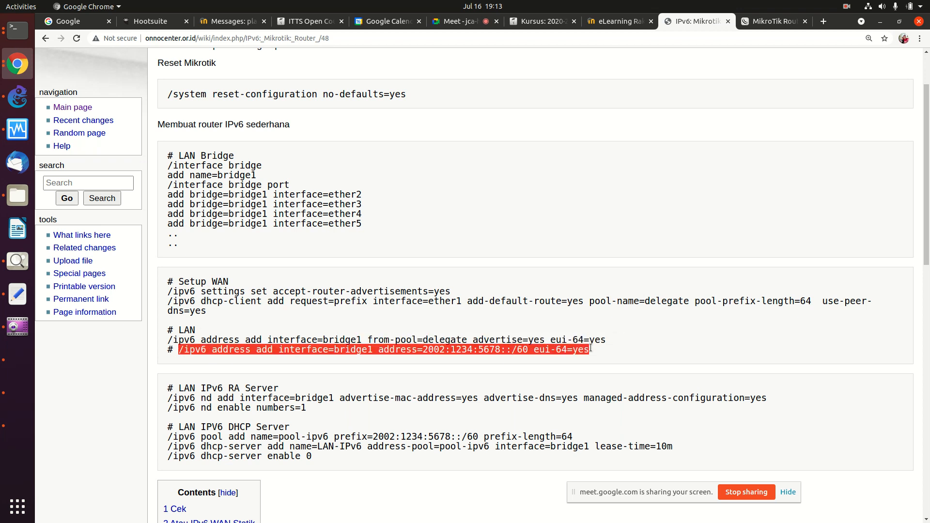
right_click(539, 349)
left_click(561, 359)
right_click(523, 351)
left_click(533, 358)
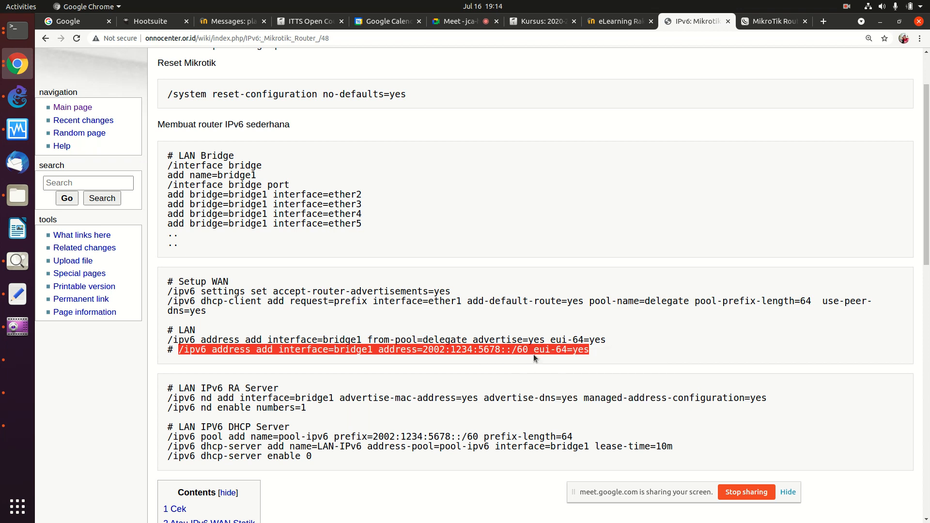
Step: Run the command in the MikroTik console, then list addresses with '/ipv6 address print'
left_click(23, 28)
right_click(156, 98)
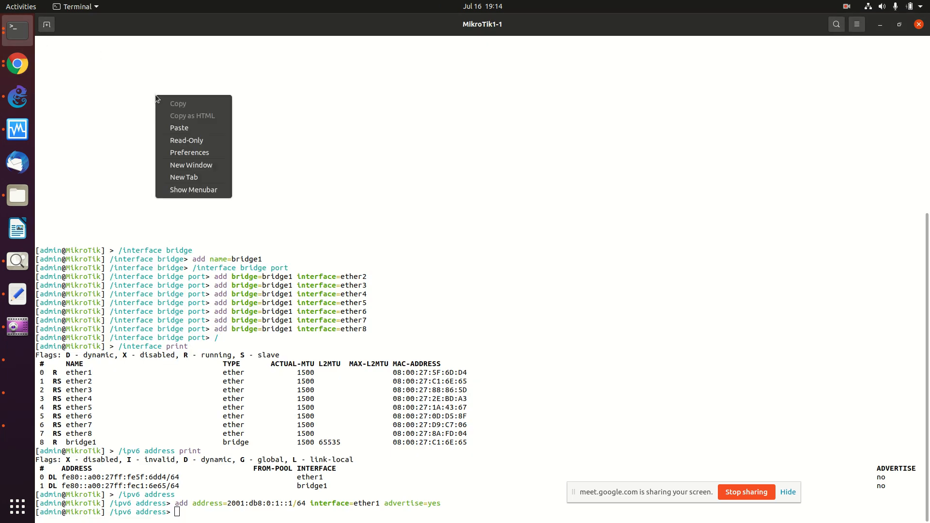
left_click(179, 128)
key("Return")
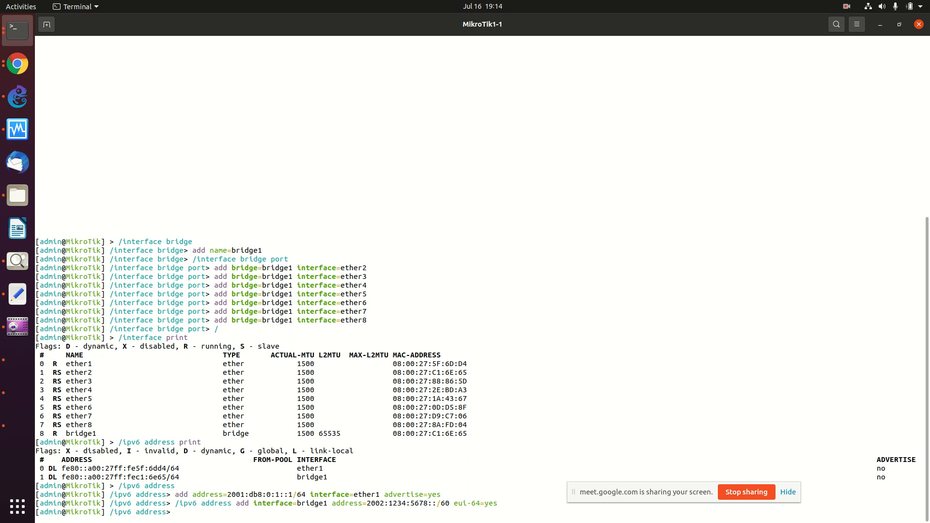
type("/")
key("Return")
key("Return")
key("Return")
key("Return")
key("Return")
key("Return")
key("Return")
key("Return")
key("Return")
type("/ipv")
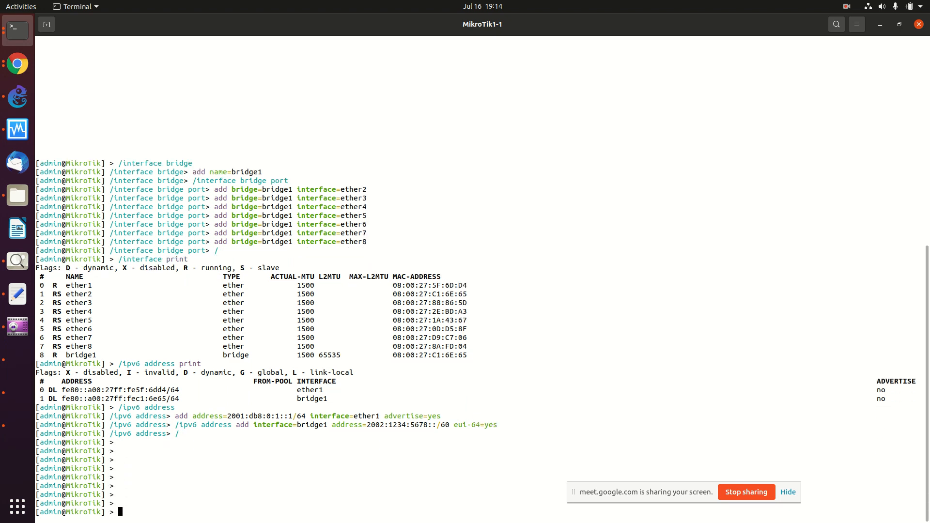
type("6 address print")
key("Return")
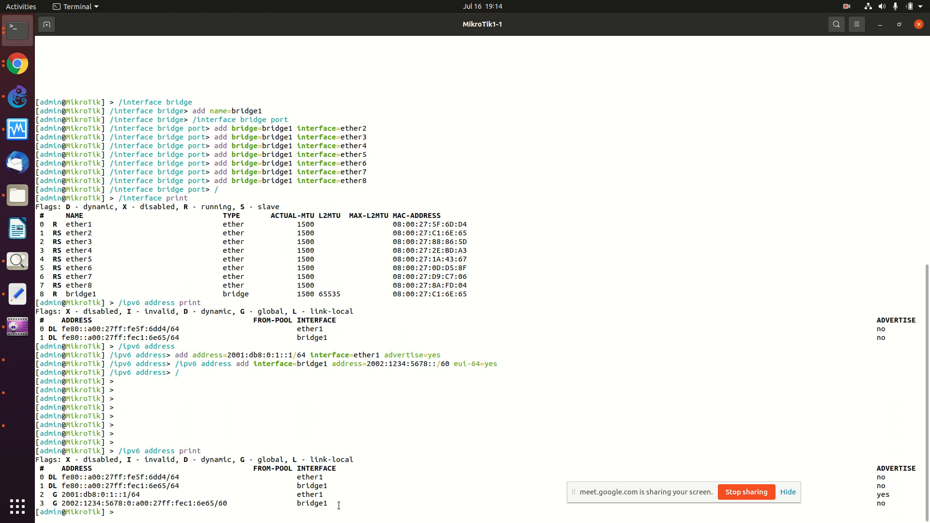
left_click_drag(333, 504, 23, 499)
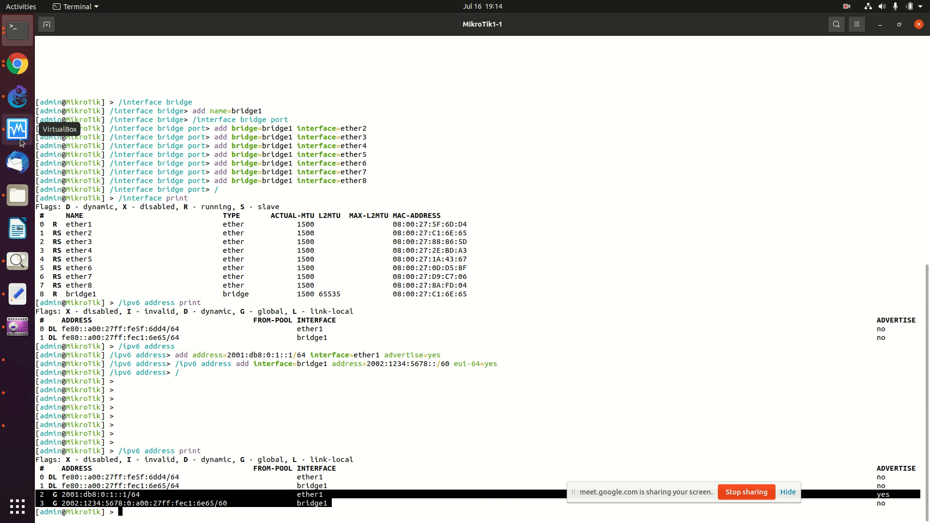
Step: Copy the four LAN IPV6 DHCP Server command lines from the wiki
left_click(12, 70)
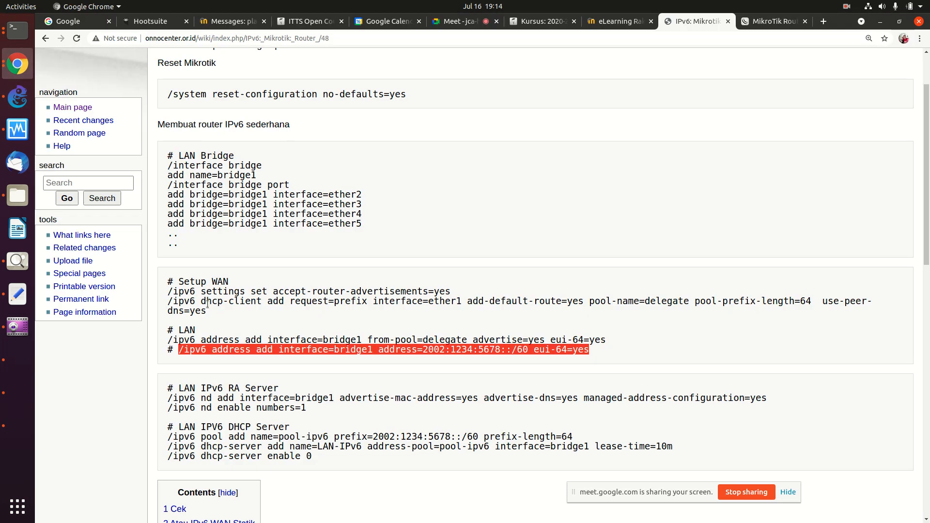
left_click_drag(168, 388, 310, 411)
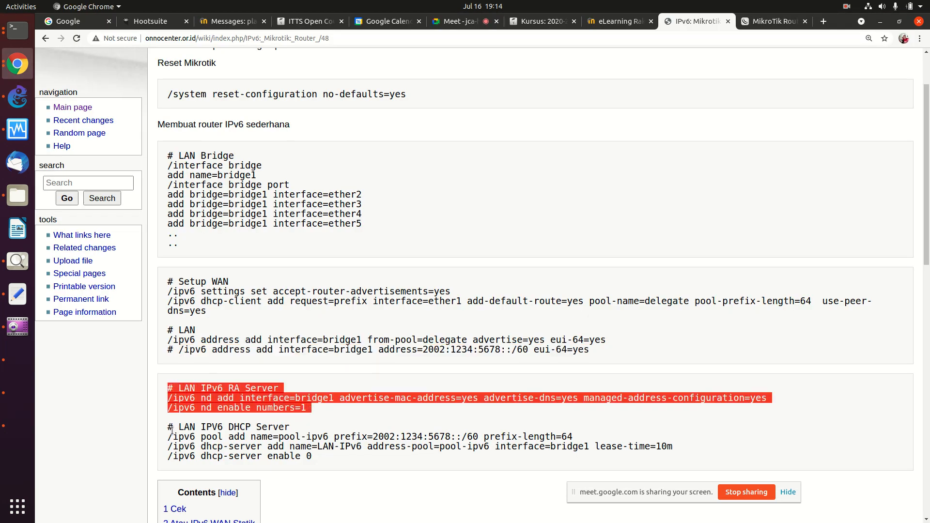
left_click_drag(166, 429, 313, 465)
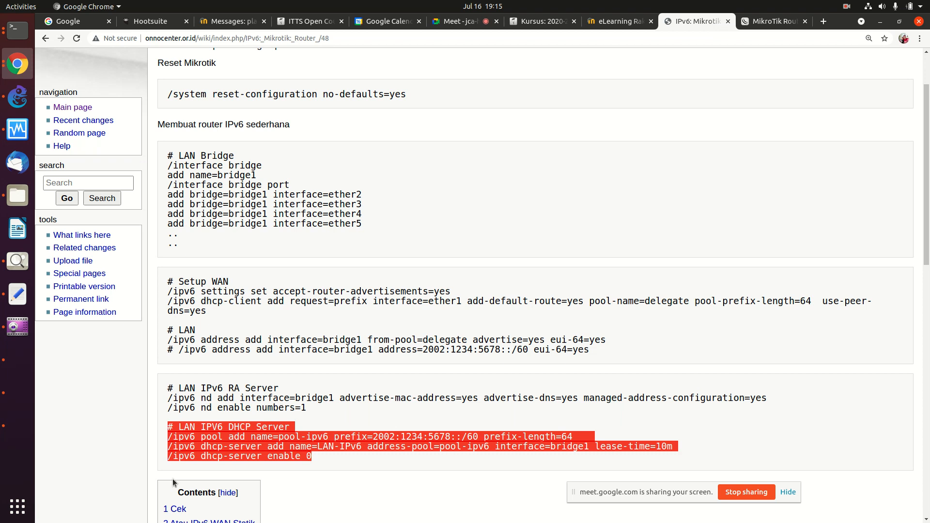
left_click(187, 429)
left_click_drag(165, 429, 314, 459)
right_click(276, 443)
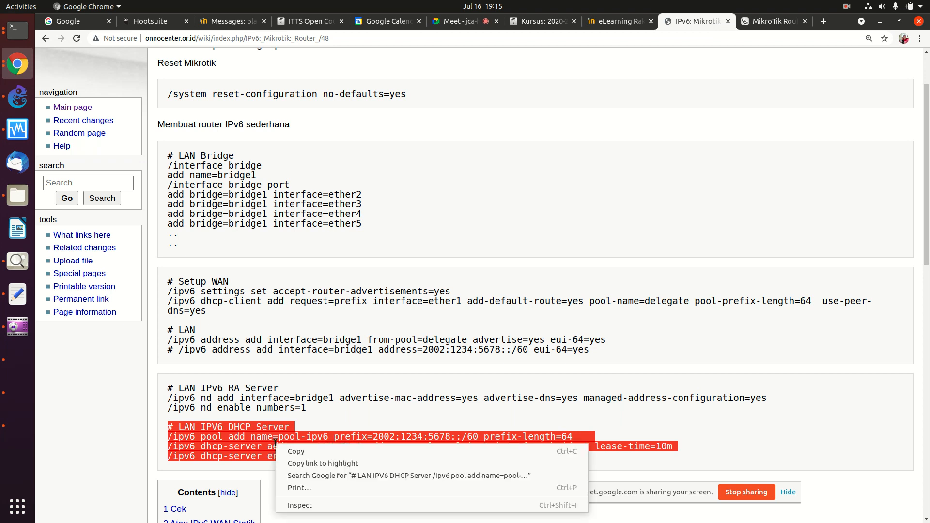
left_click(294, 453)
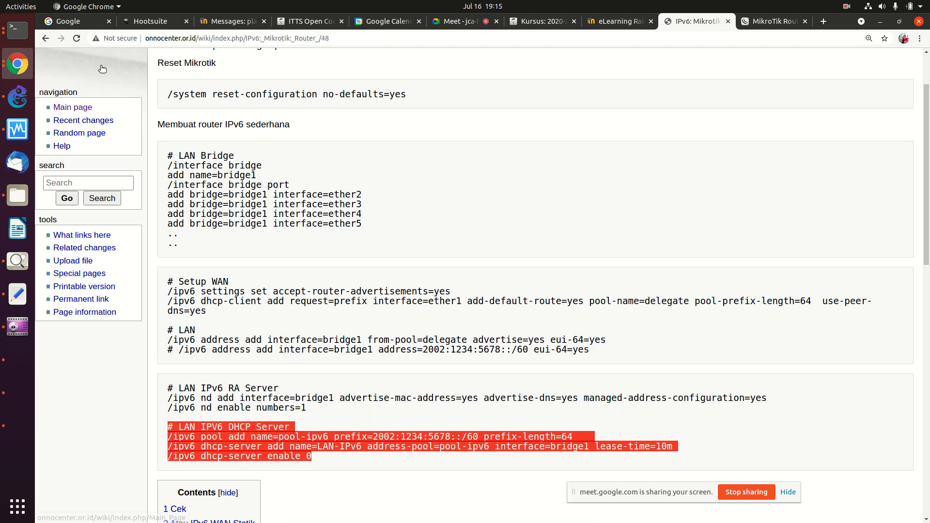
Step: Paste and run the DHCP server commands in the MikroTik console
left_click(17, 30)
right_click(171, 106)
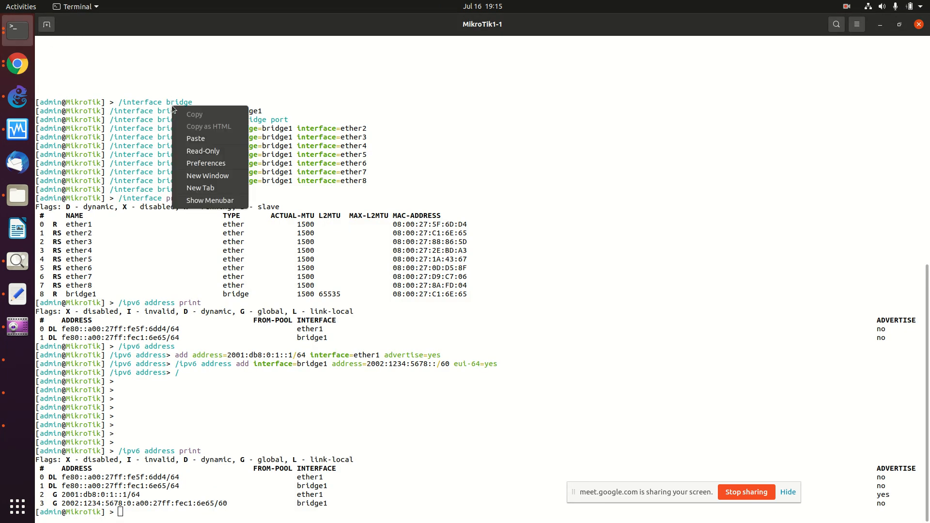
left_click(197, 138)
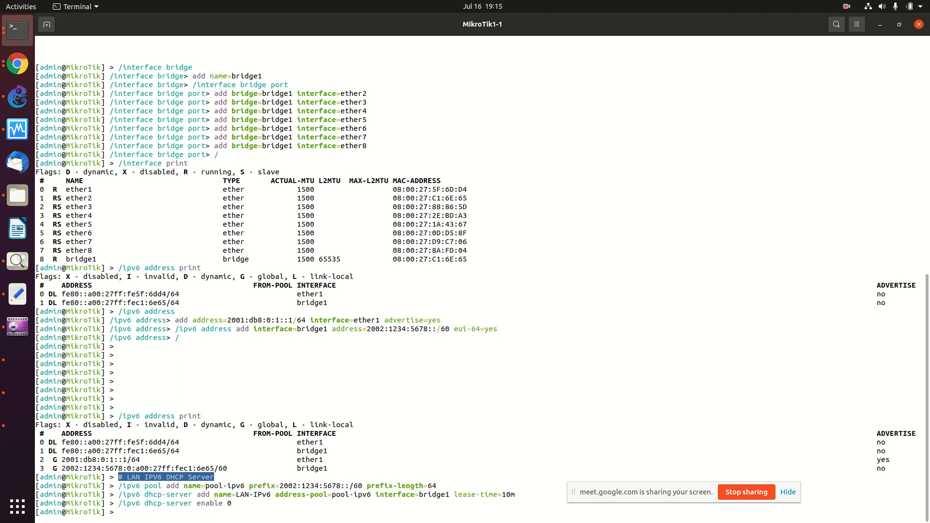
key("Return")
key("Return")
key("Return")
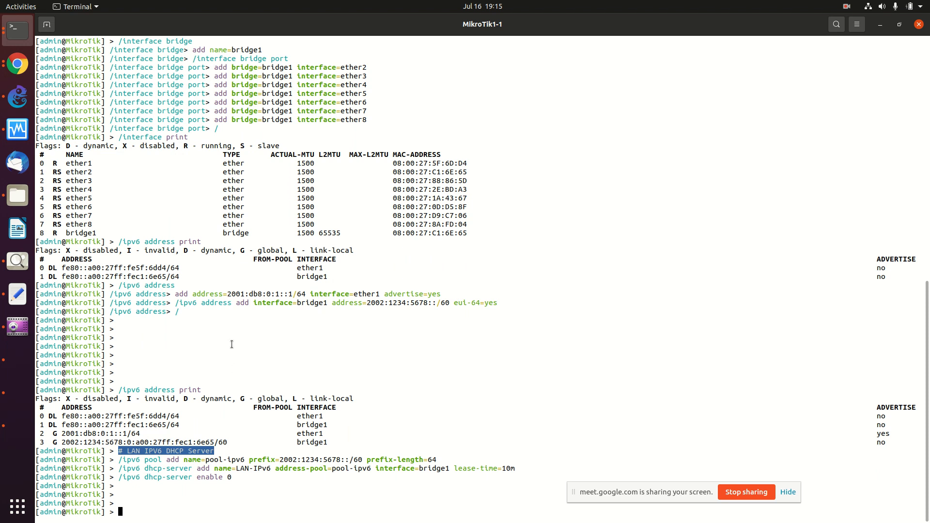
Step: Rerun ifconfig on the Kali VM to check eth0's addresses
left_click(17, 393)
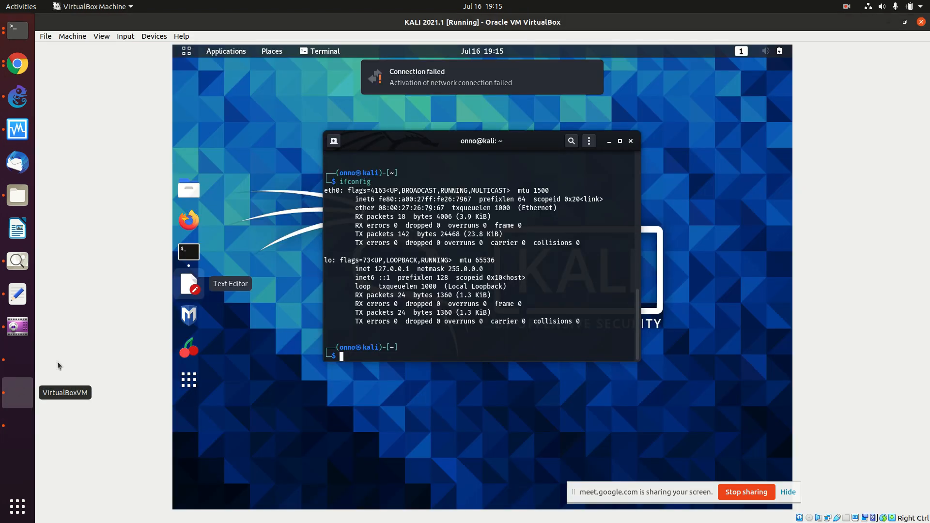
key("Return")
key("Return")
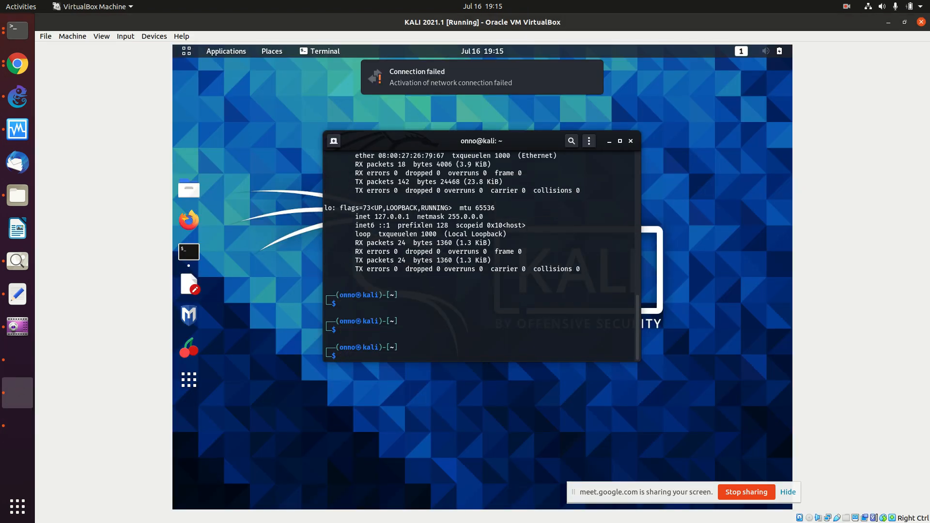
key("Up")
key("Return")
Step: Rerun ifconfig, then connect Kali's wired network from the system menu
key("Up")
key("Return")
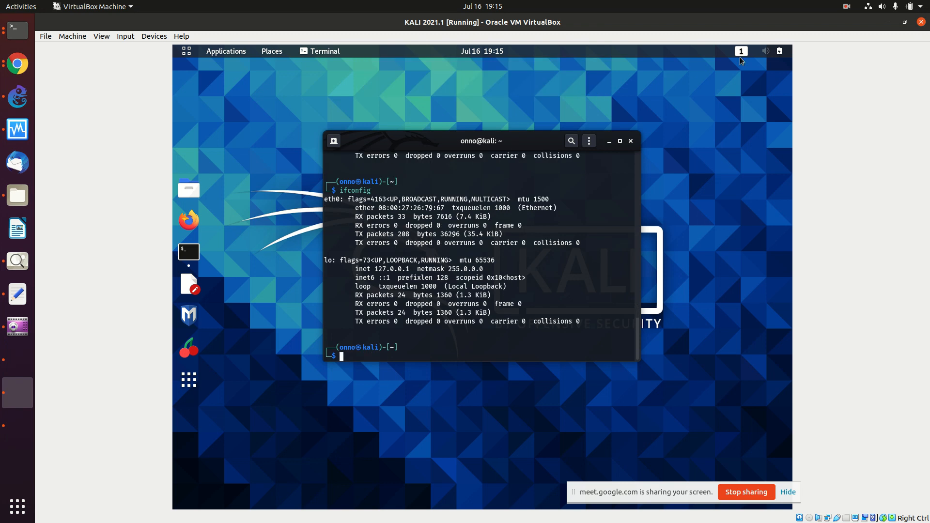
left_click(760, 54)
left_click(727, 105)
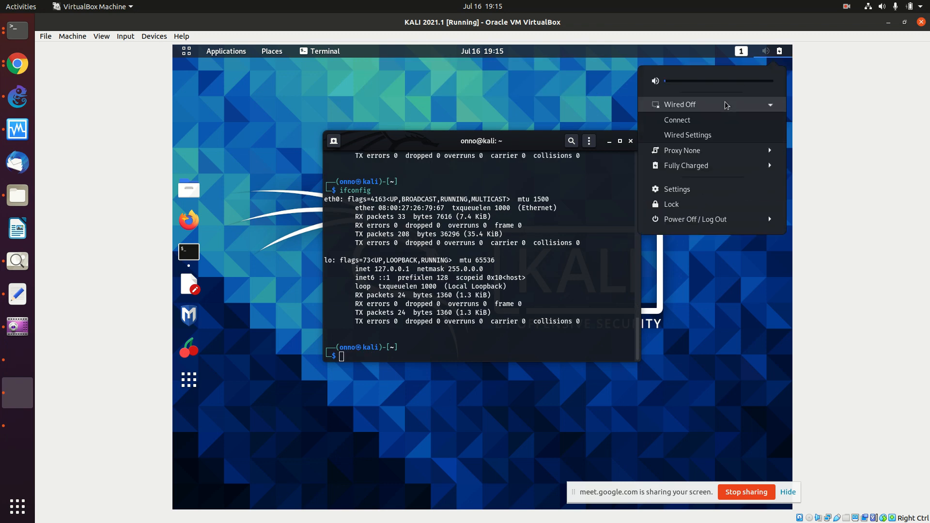
left_click(688, 122)
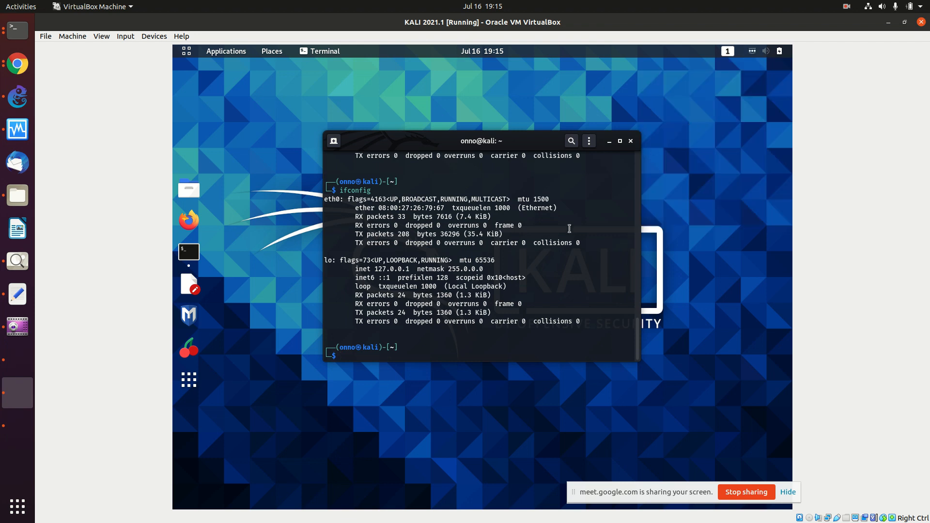
Step: Rerun ifconfig repeatedly until eth0 shows an fe80 link-local IPv6 address
key("Return")
key("Up")
key("Return")
key("Up")
key("Return")
key("Up")
key("Down")
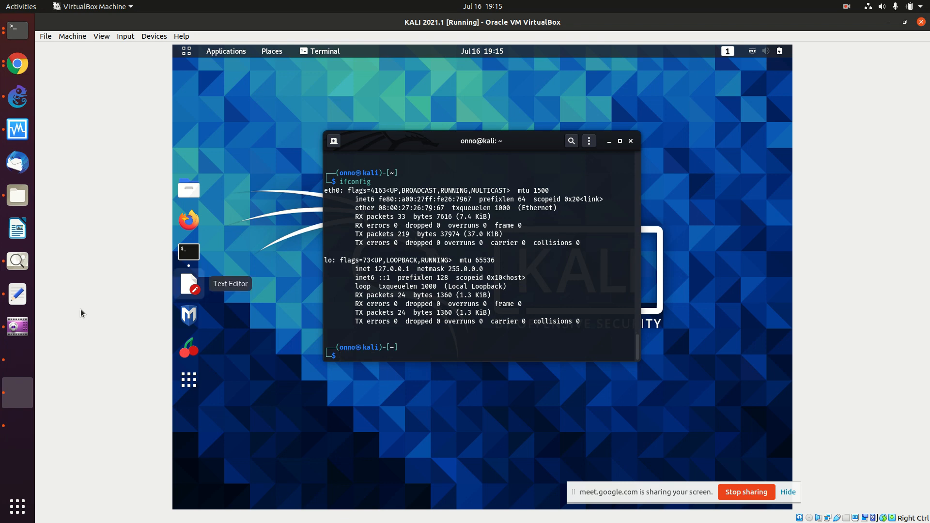
key("Return")
key("Up")
key("Return")
key("Up")
key("Return")
key("Up")
key("Down")
Step: Log in to the Ubuntu Server VM and run ifconfig to check enp0s3
left_click(18, 360)
key("Return")
key("Return")
type("ono")
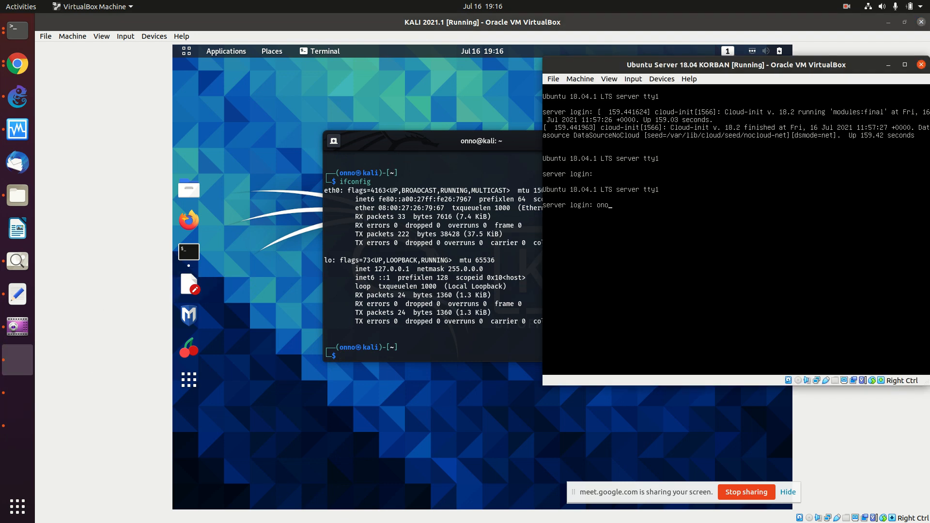
key("BackSpace")
type("no")
key("Return")
key("Return")
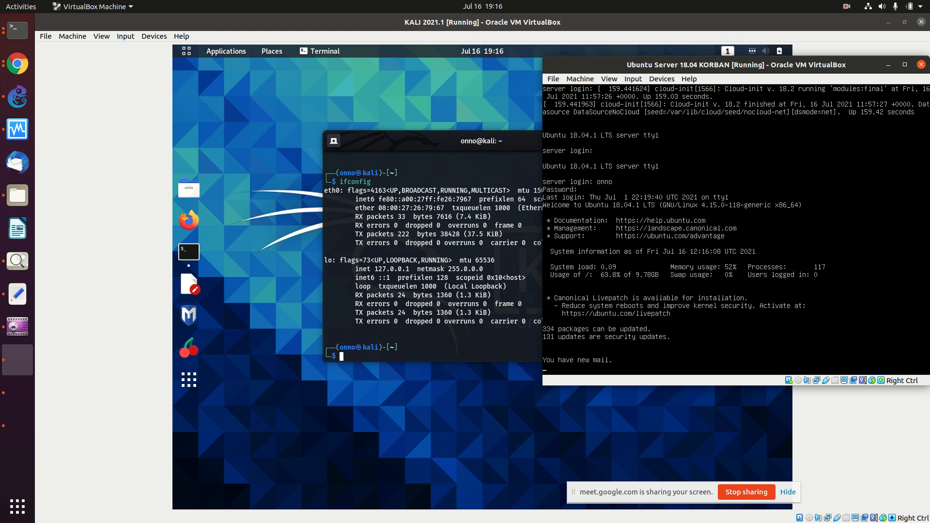
type("ifconfig")
key("Return")
key("Up")
key("Return")
Step: Become root with 'sudo su' and restart the server with 'shutdown -r now'
type("sudo su")
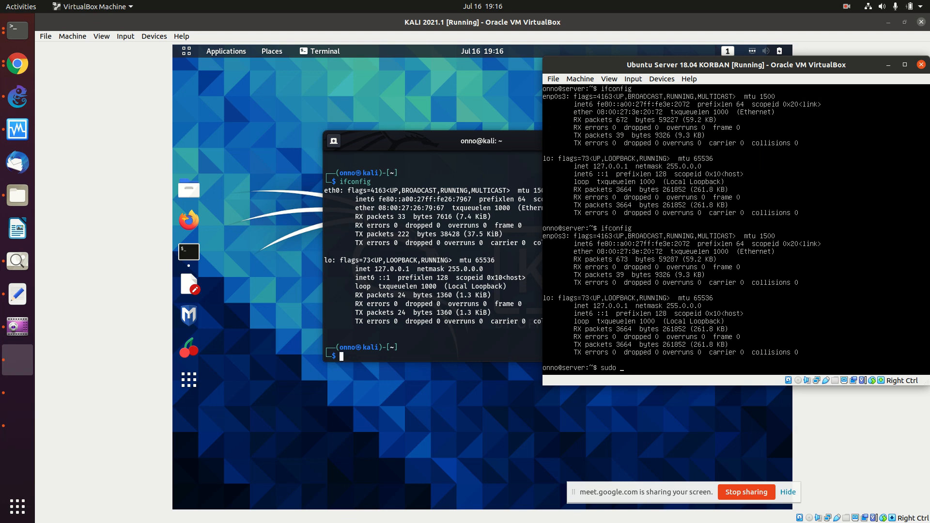
key("Return")
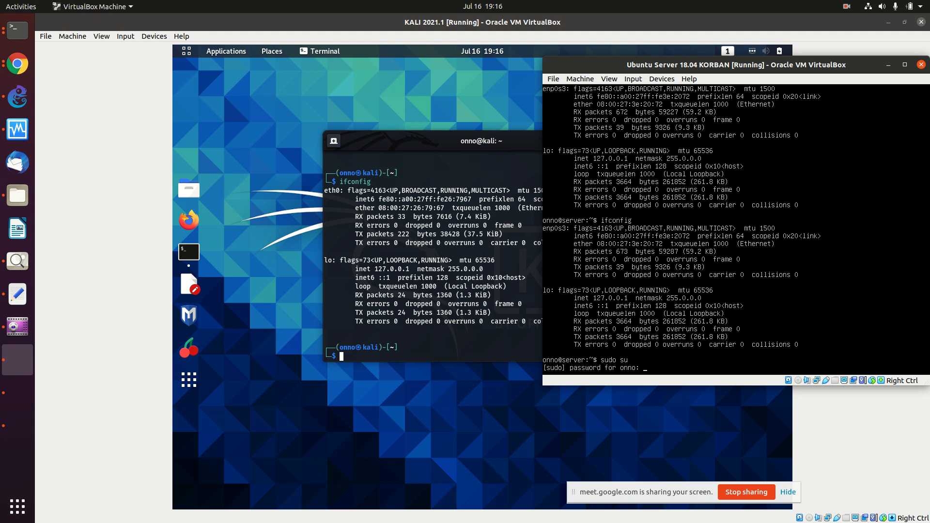
key("Return")
type("shutdow")
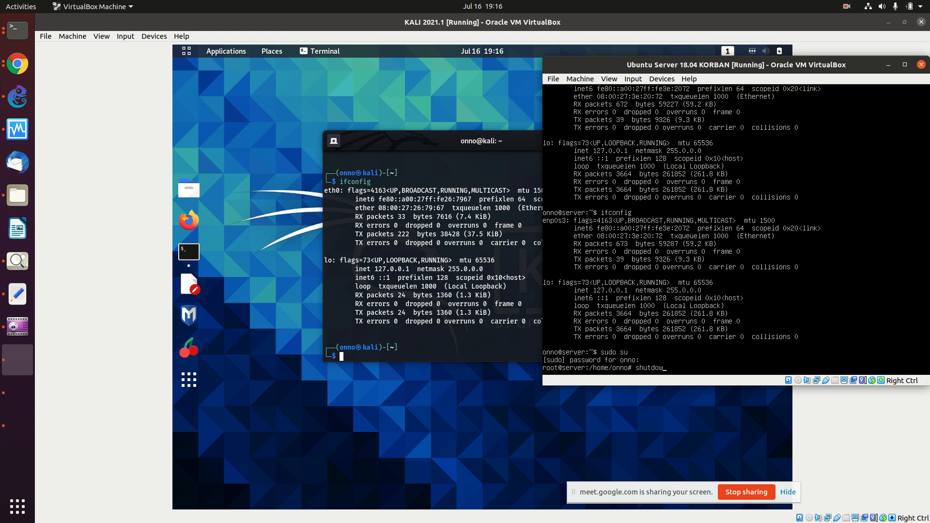
type("wn")
type(" -r nj")
type("w")
key("Return")
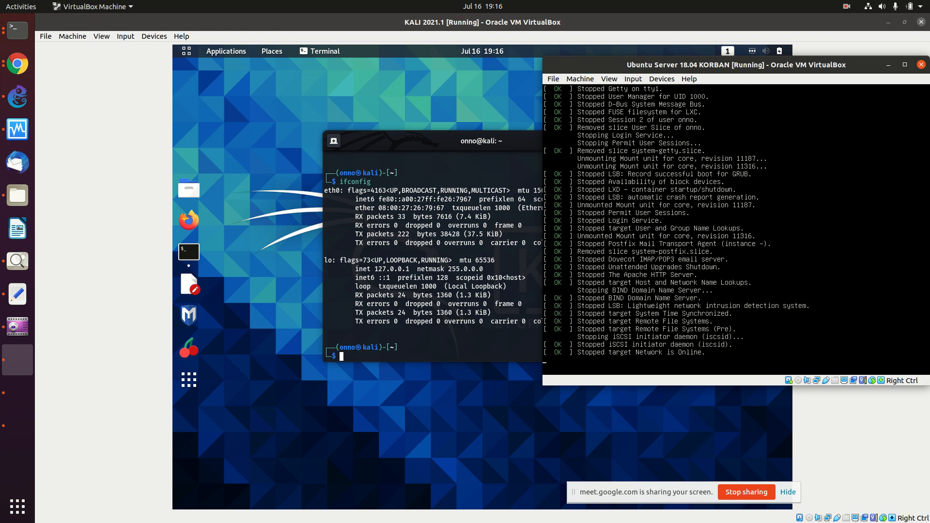
left_click(444, 260)
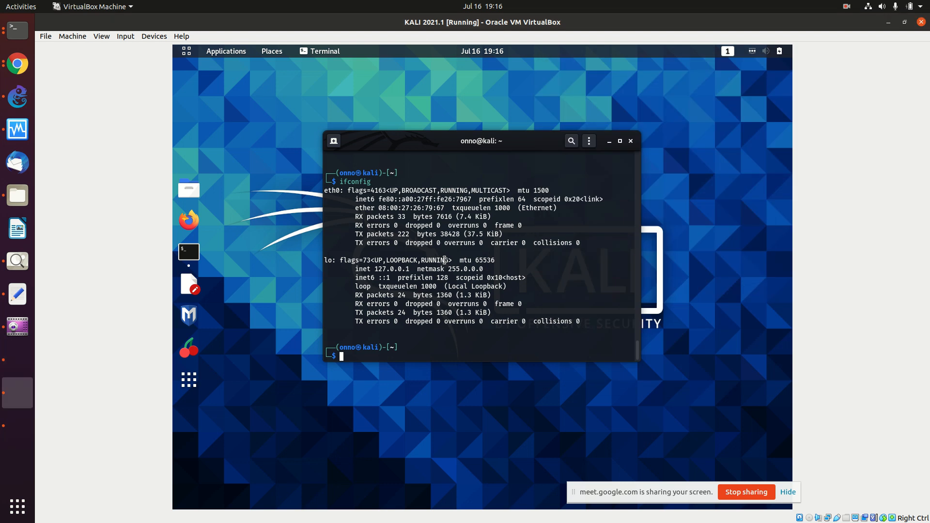
Step: Run ifconfig on Kali twice to check eth0's addresses
key("Return")
key("Return")
type("ifconfig")
key("Return")
key("Up")
key("Return")
Step: Turn Kali's wired connection off and reconnect it from the system menu
left_click(752, 52)
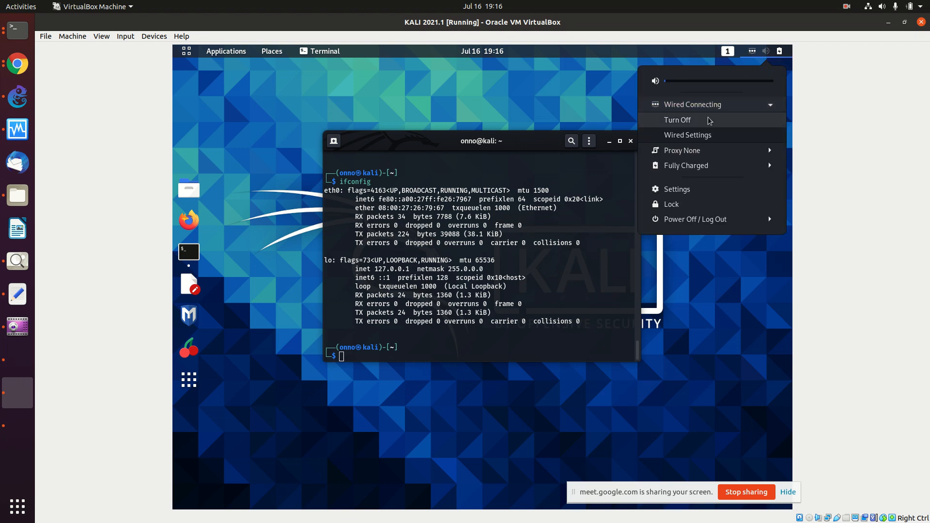
left_click(709, 120)
left_click(756, 54)
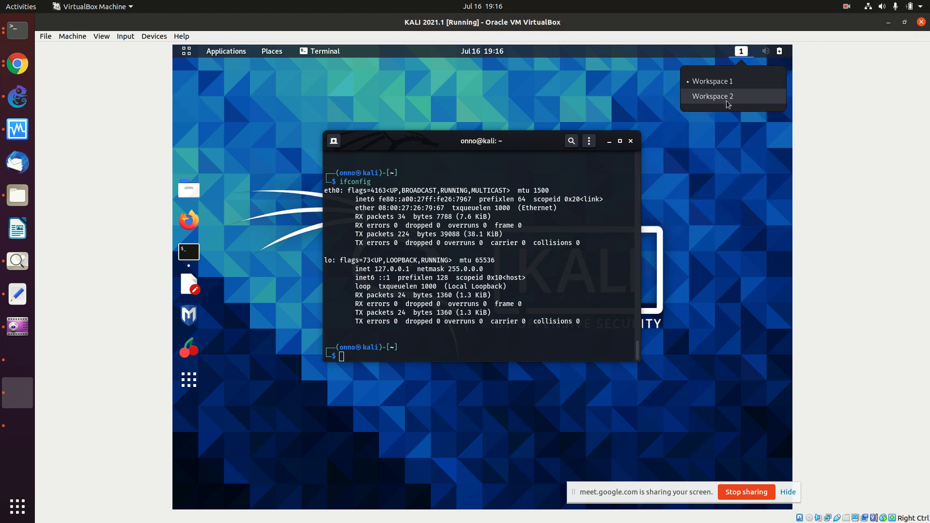
left_click(754, 52)
left_click(757, 51)
left_click(753, 52)
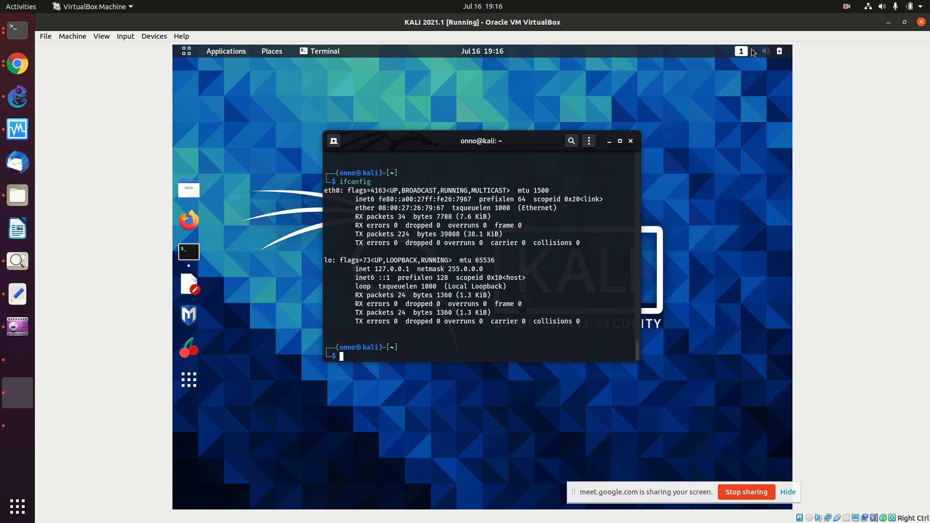
left_click(753, 53)
left_click(730, 83)
left_click(767, 53)
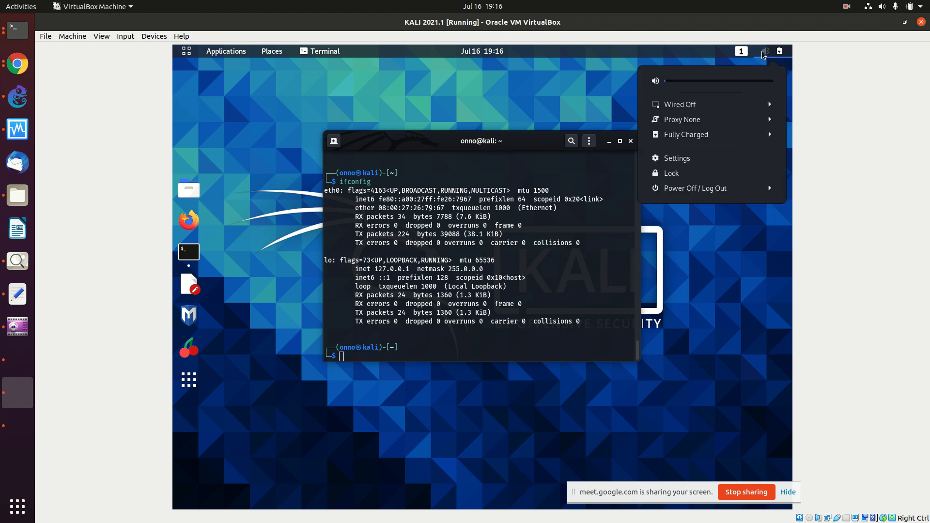
left_click(744, 104)
left_click(733, 122)
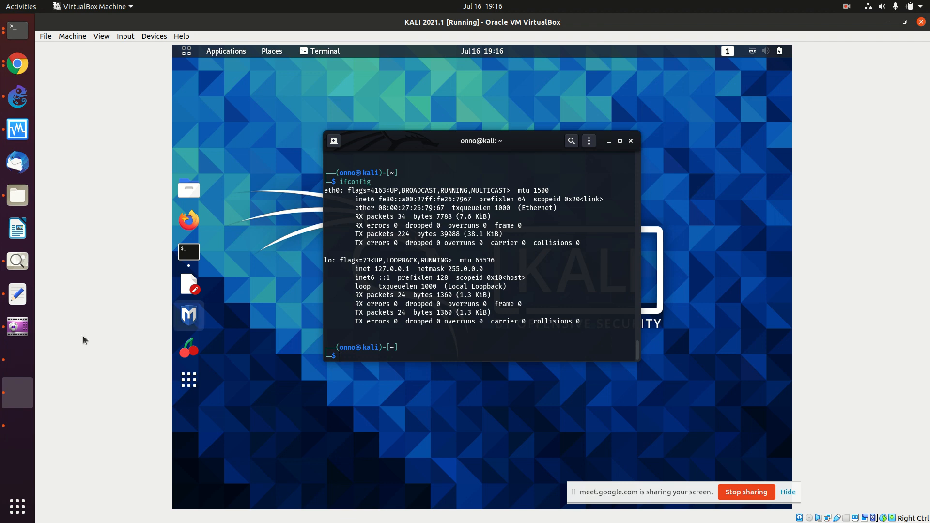
Step: Glance at GNS3 and the Ubuntu Server VM, then rerun ifconfig on Kali
left_click(26, 104)
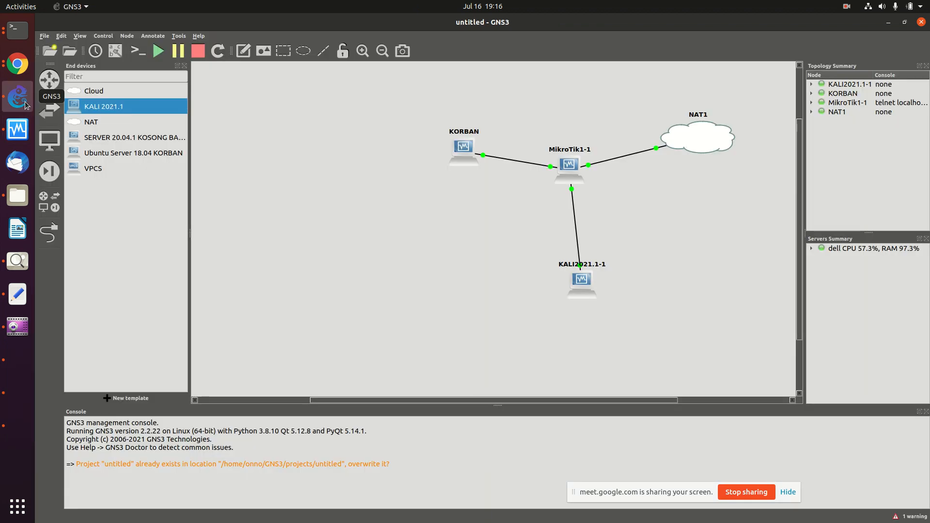
left_click(21, 365)
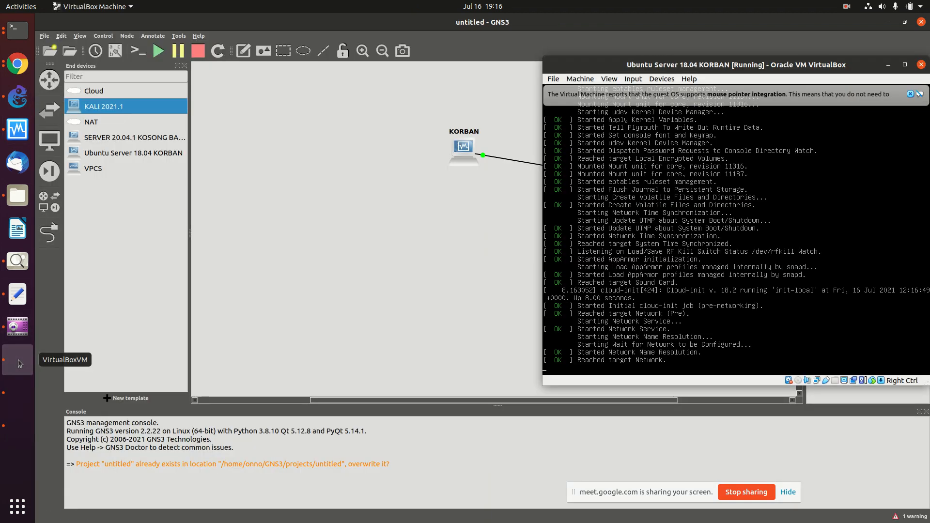
left_click(26, 392)
key("Return")
key("Up")
key("Return")
key("Up")
key("Return")
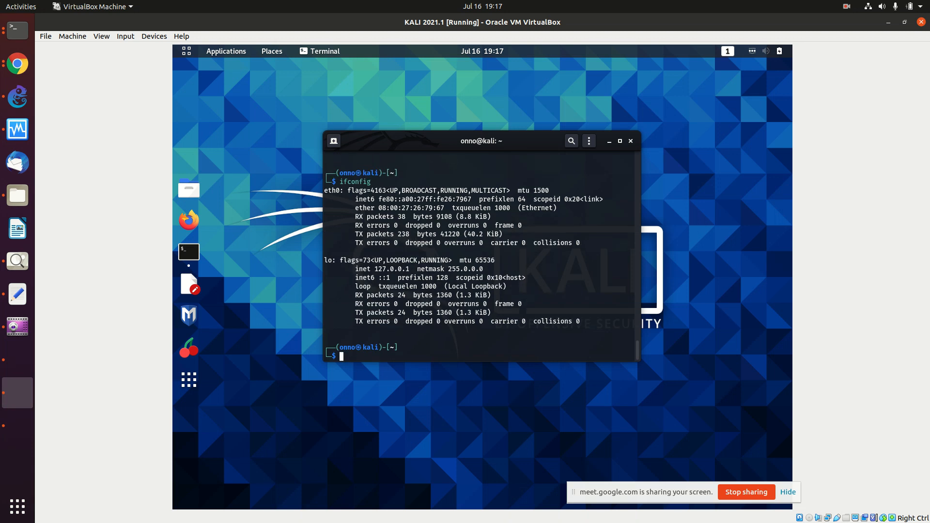
left_click(756, 51)
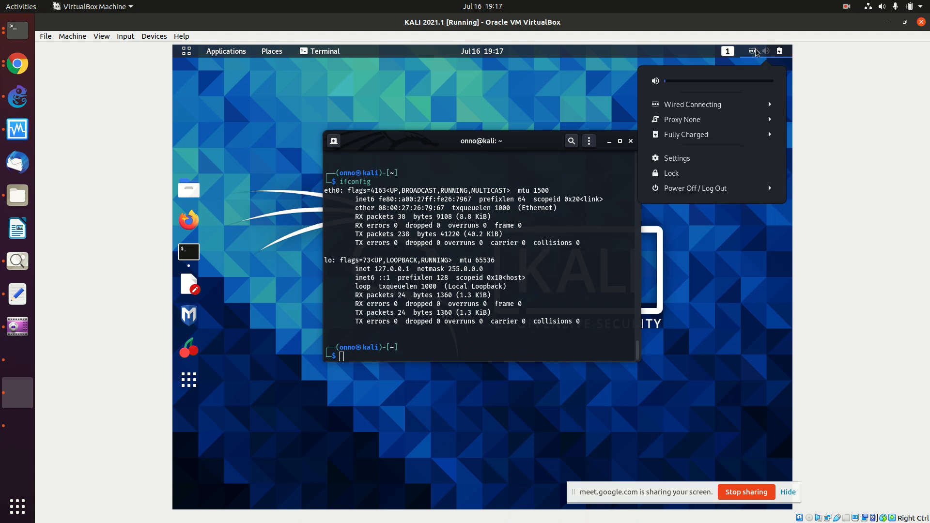
left_click(722, 105)
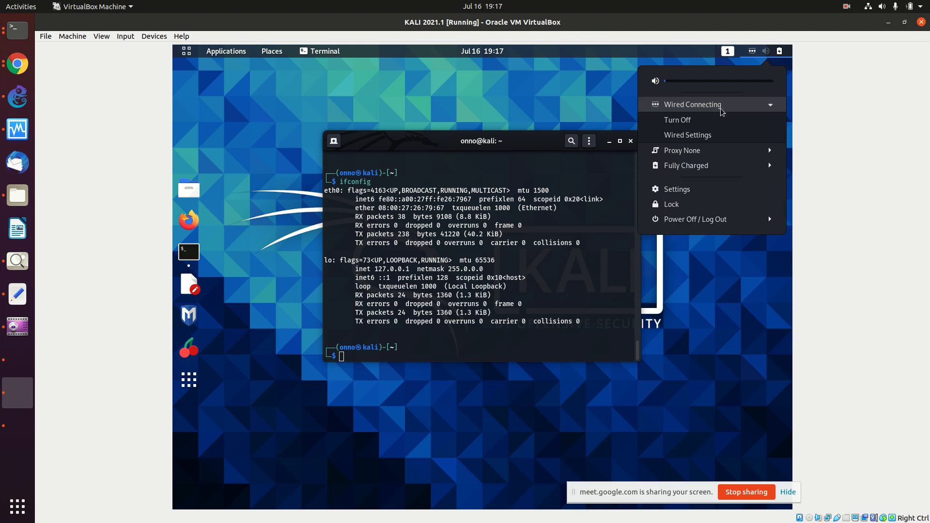
left_click(713, 136)
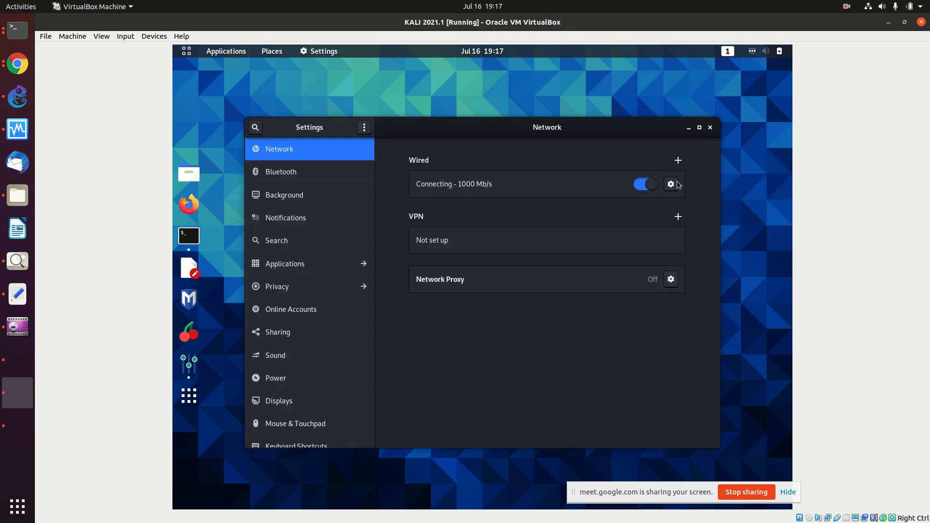
left_click(671, 184)
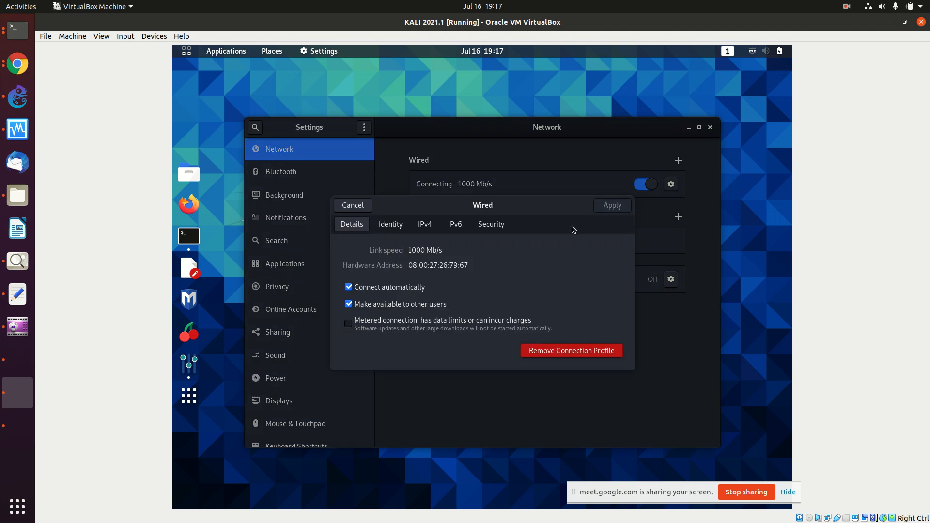
left_click(456, 233)
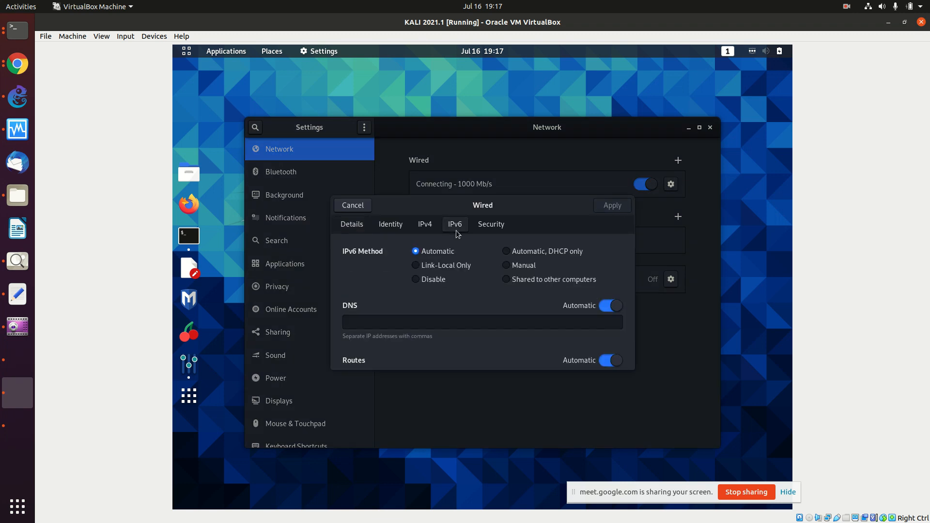
left_click(428, 230)
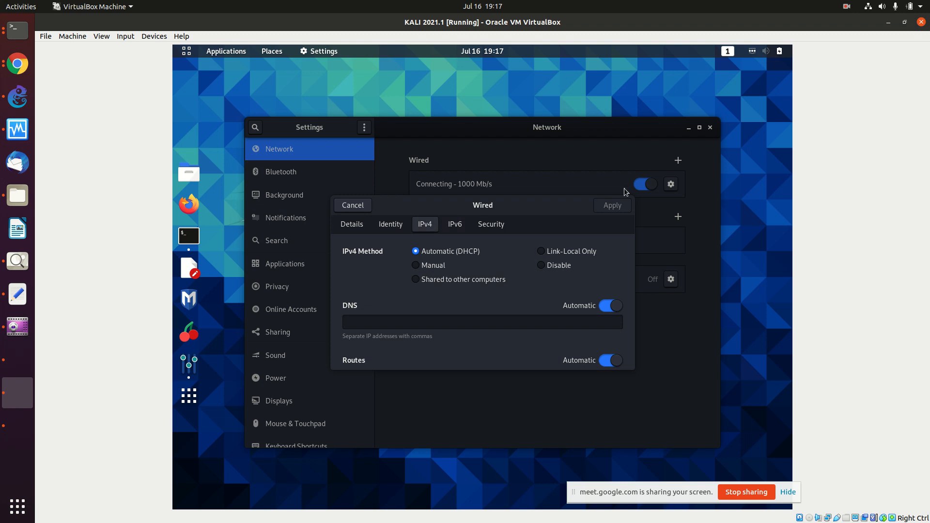
left_click(361, 206)
left_click(710, 127)
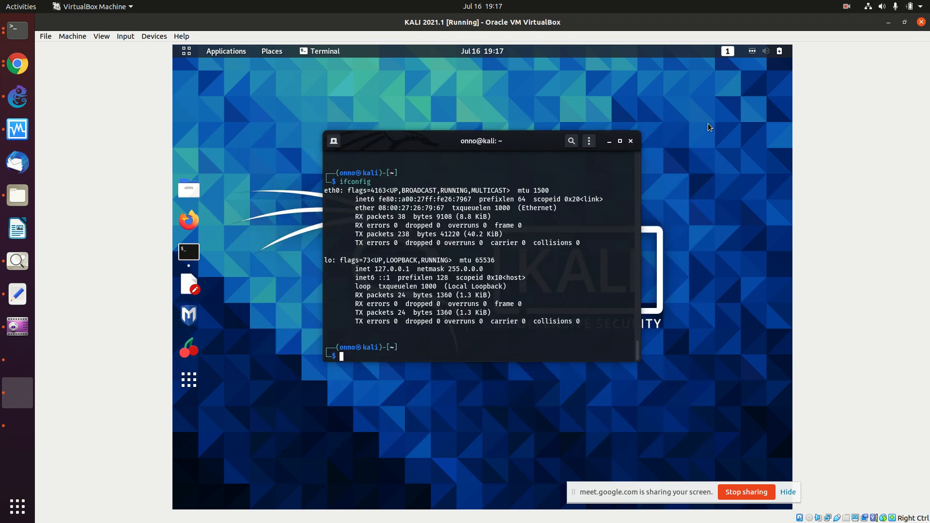
key("Return")
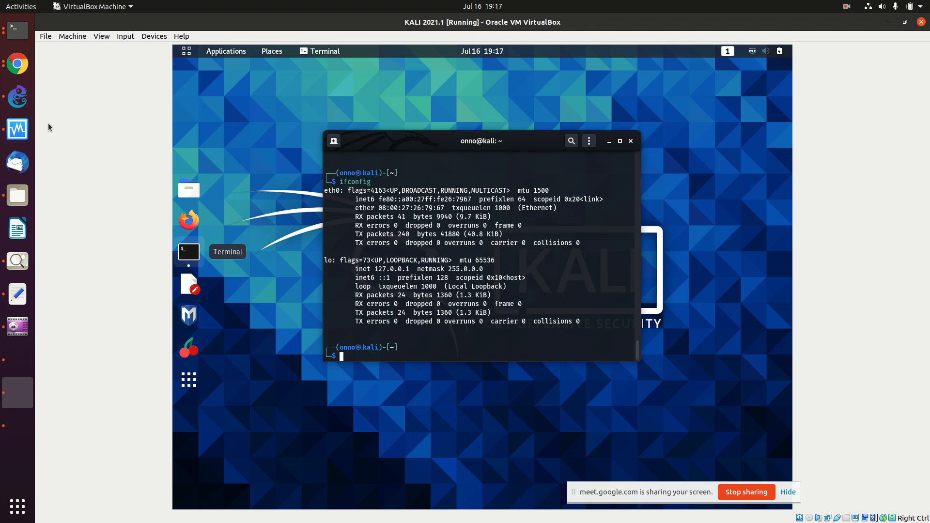
Step: Copy the three '# LAN IPv6 RA Server' command lines from the wiki
left_click(13, 33)
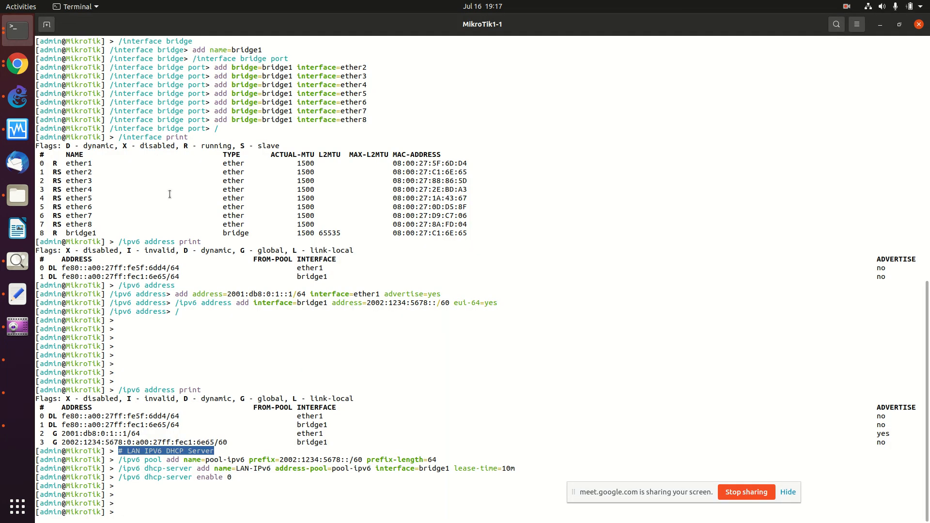
key("Return")
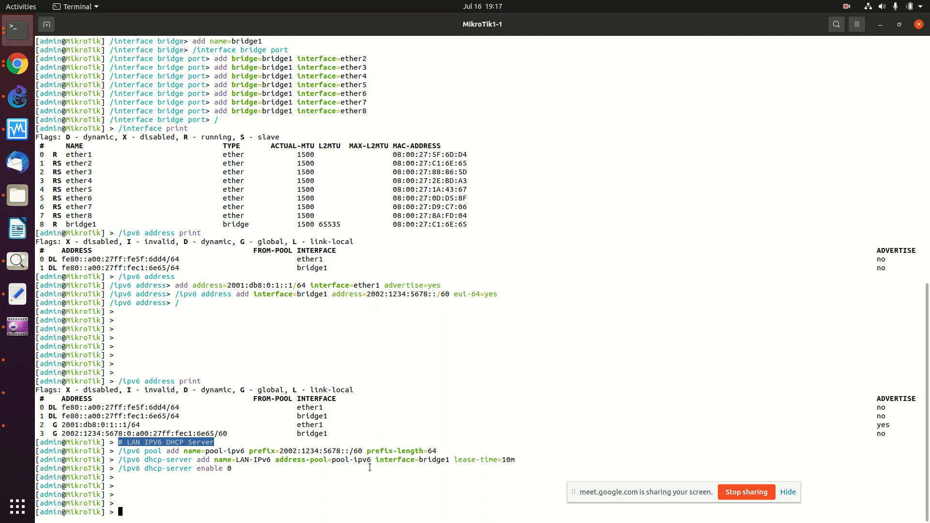
left_click(18, 64)
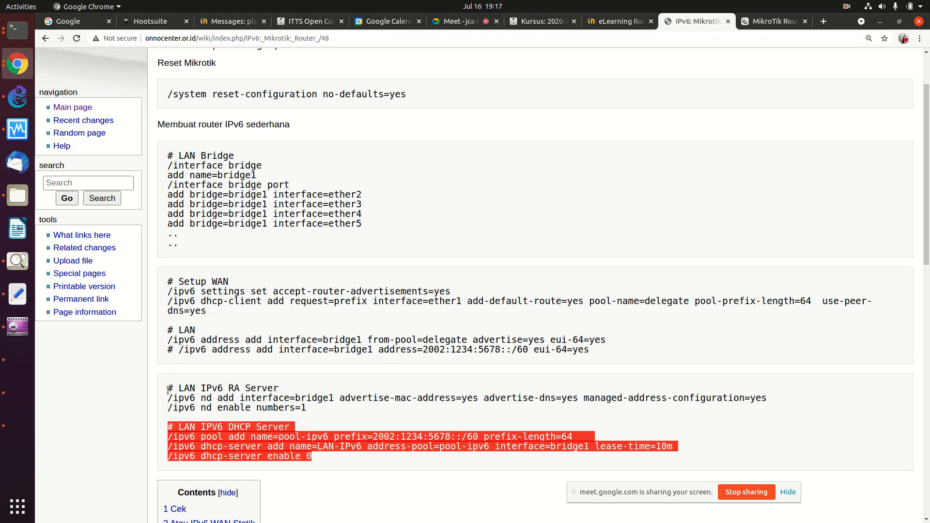
left_click_drag(169, 386, 314, 411)
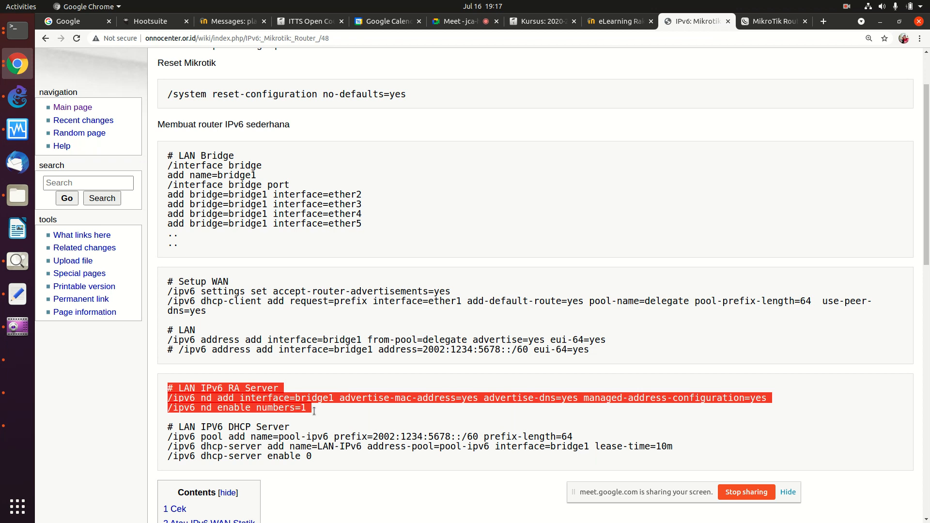
right_click(283, 406)
left_click(296, 414)
Step: Paste and run the RA server commands in the MikroTik console
left_click(17, 30)
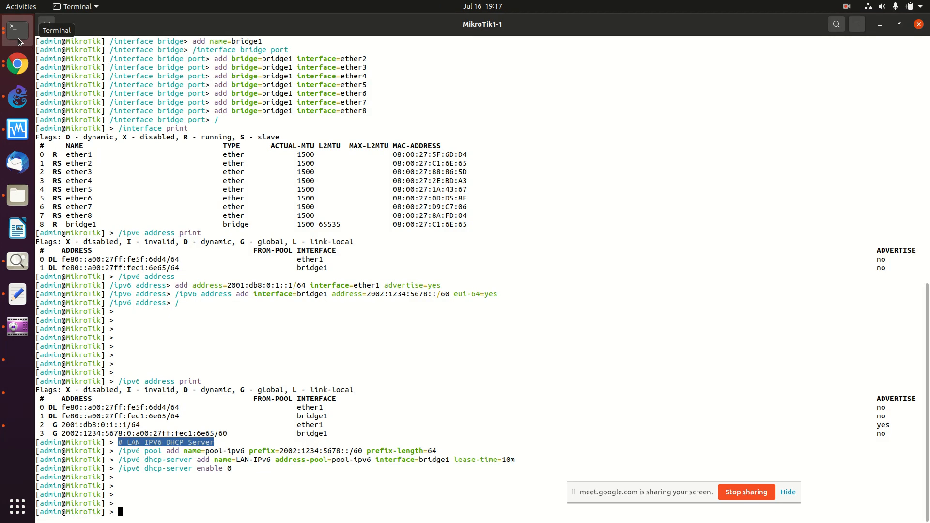
right_click(181, 124)
left_click(196, 154)
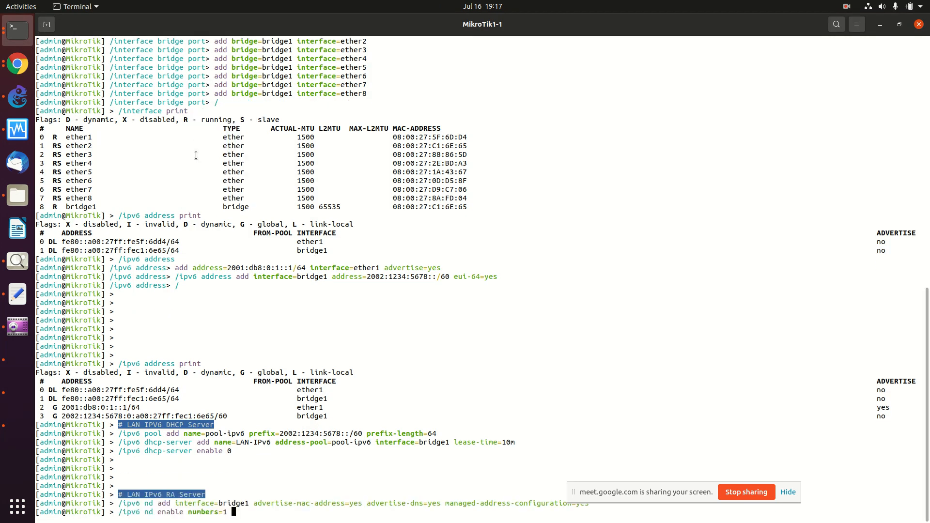
key("Return")
key("Return")
key("Return")
key("Return")
key("Return")
key("Return")
key("Return")
key("Return")
key("Return")
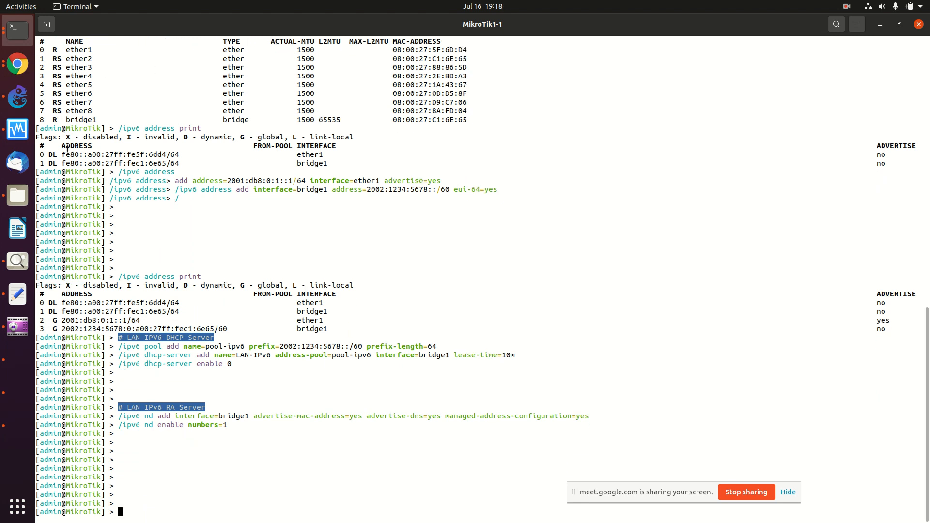
Step: Reconnect the Kali VM's wired network from the system menu
left_click(25, 387)
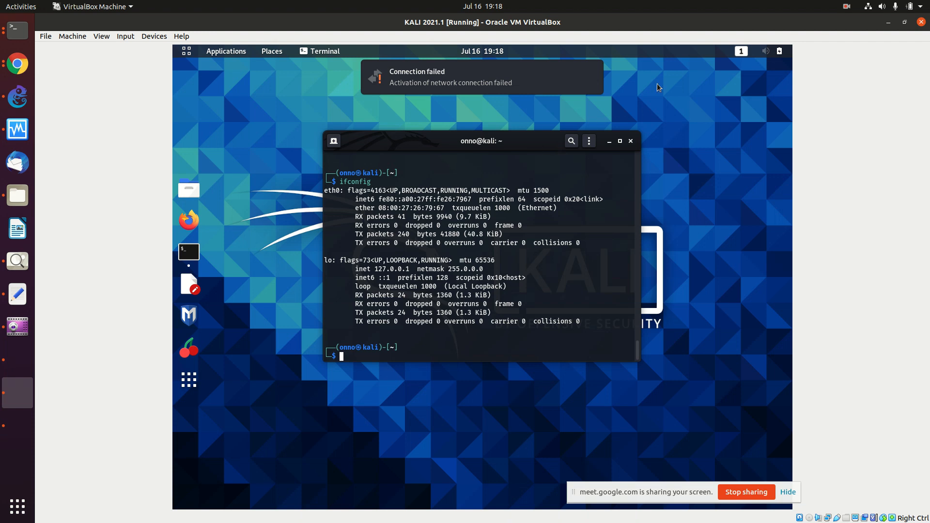
left_click(759, 59)
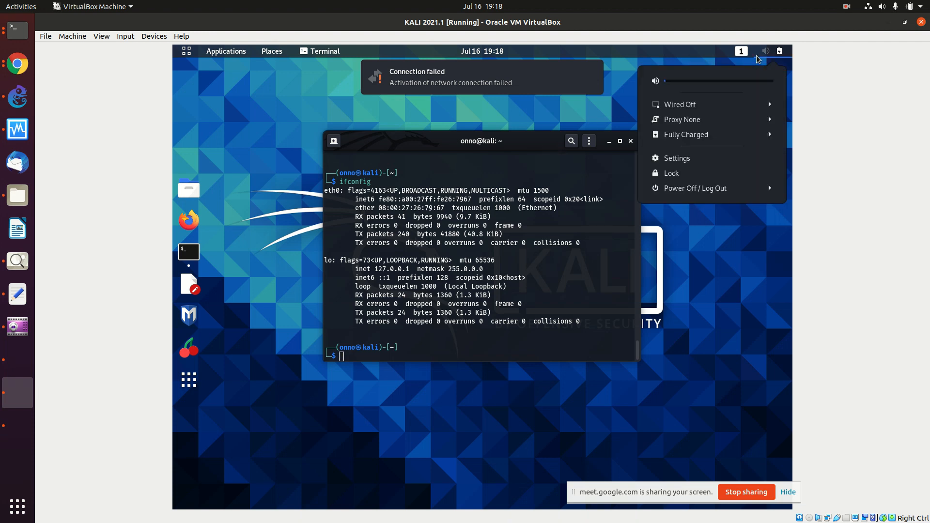
left_click(768, 106)
left_click(736, 124)
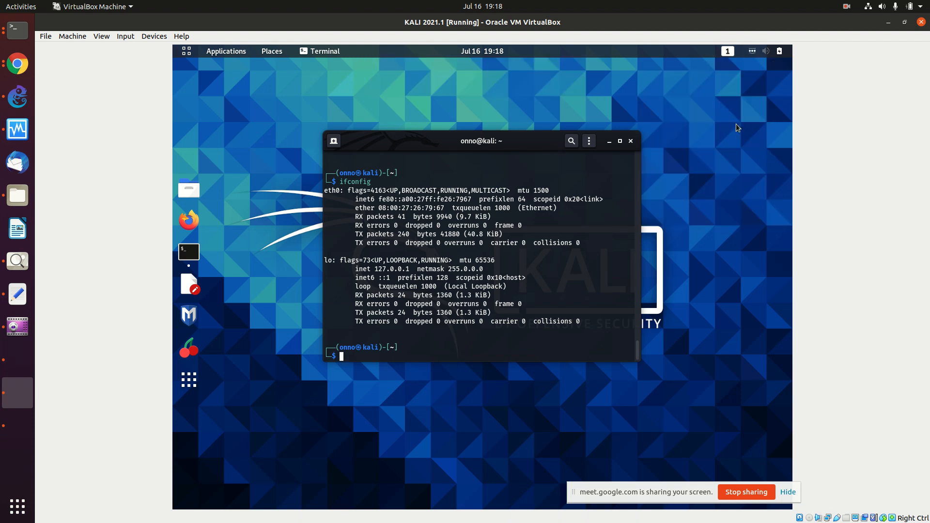
Step: Glance at the Ubuntu Server console, then run ifconfig on Kali to check eth0
left_click(16, 363)
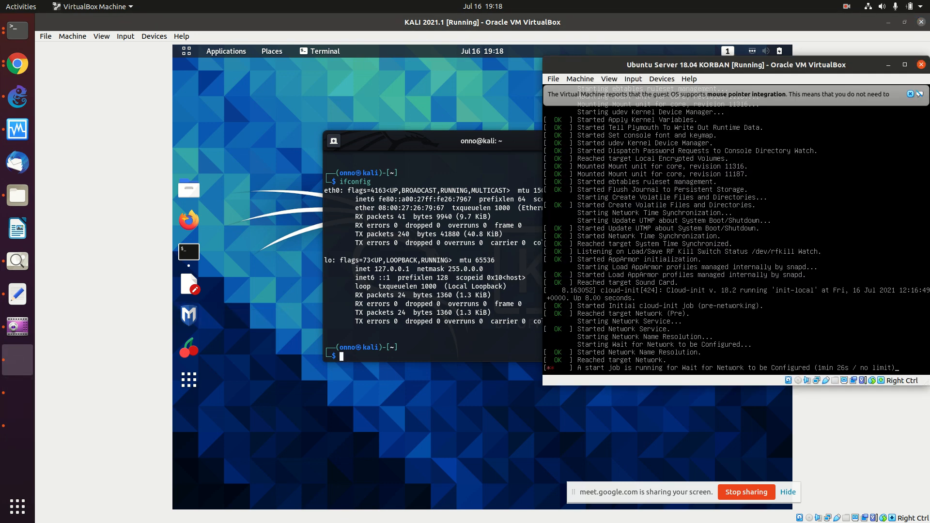
left_click(494, 299)
key("Return")
key("Return")
type("ifconfig")
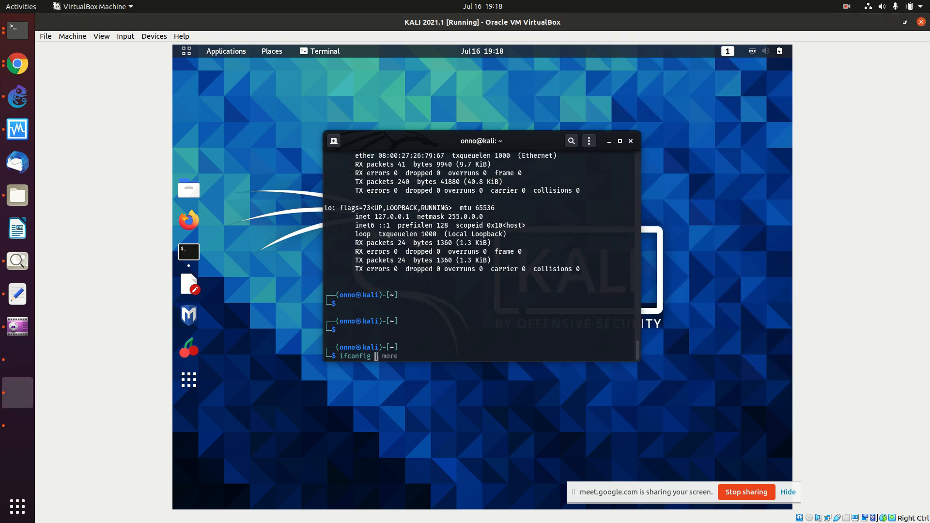
key("Return")
key("Up")
key("Return")
key("Up")
key("Return")
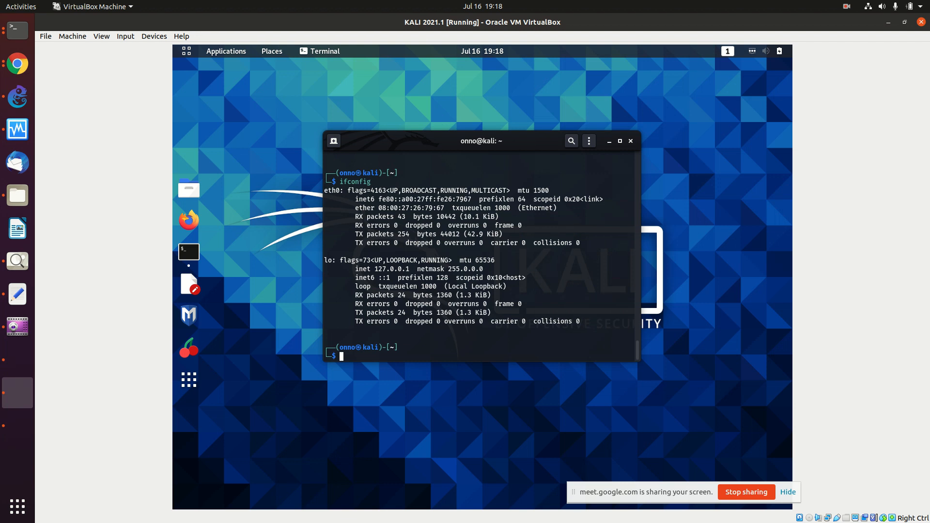
Step: Rerun ifconfig several more times, then bring the Ubuntu Server boot console forward
key("Up")
key("Return")
key("Up")
key("Return")
key("Up")
key("Return")
key("Up")
key("Down")
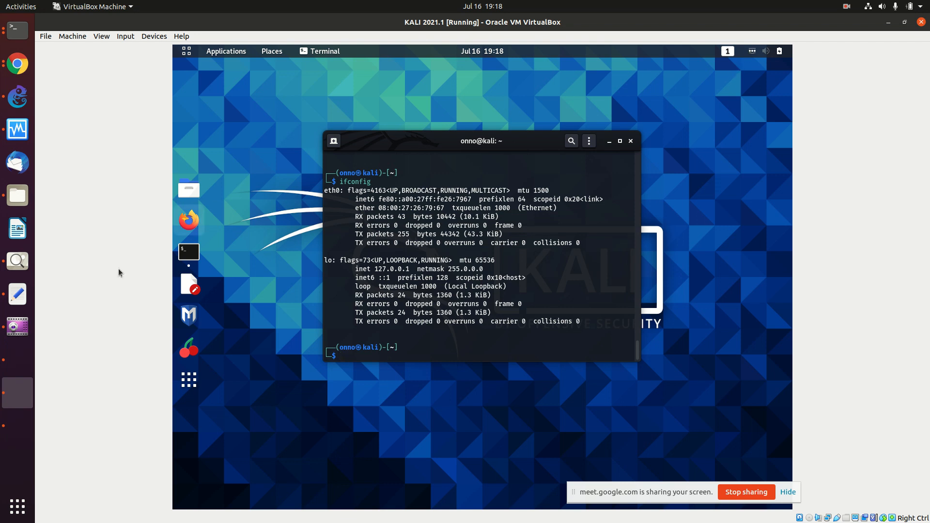
left_click(17, 360)
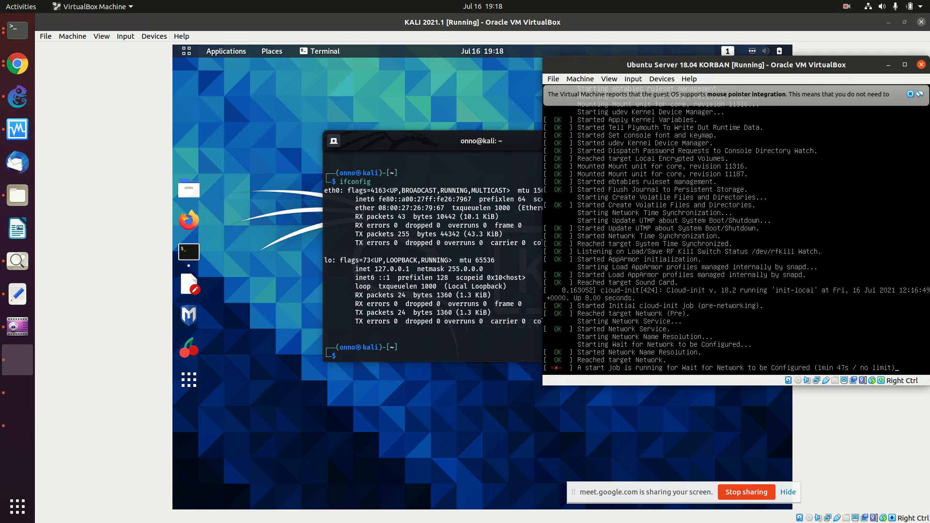
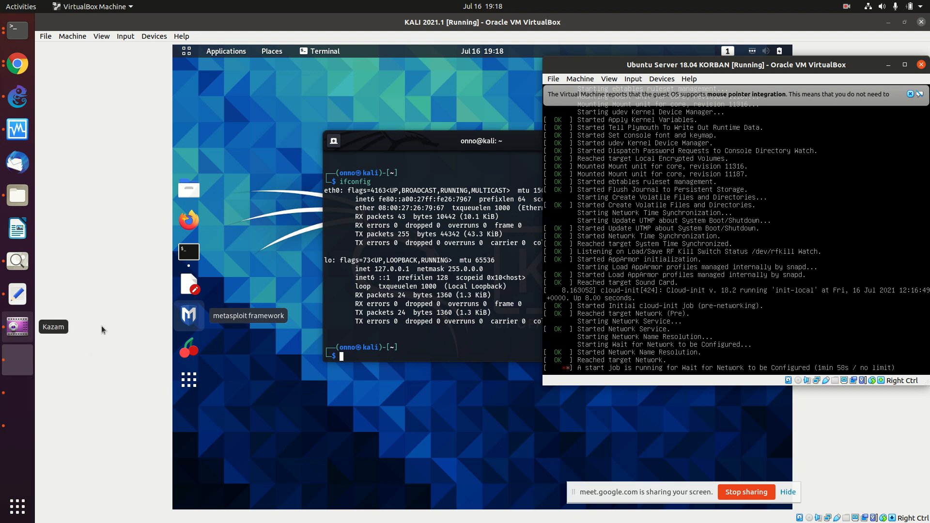
Step: Check Kali's wired connection, which fails to activate, then return to the IPv6 MikroTik wiki page
left_click(357, 293)
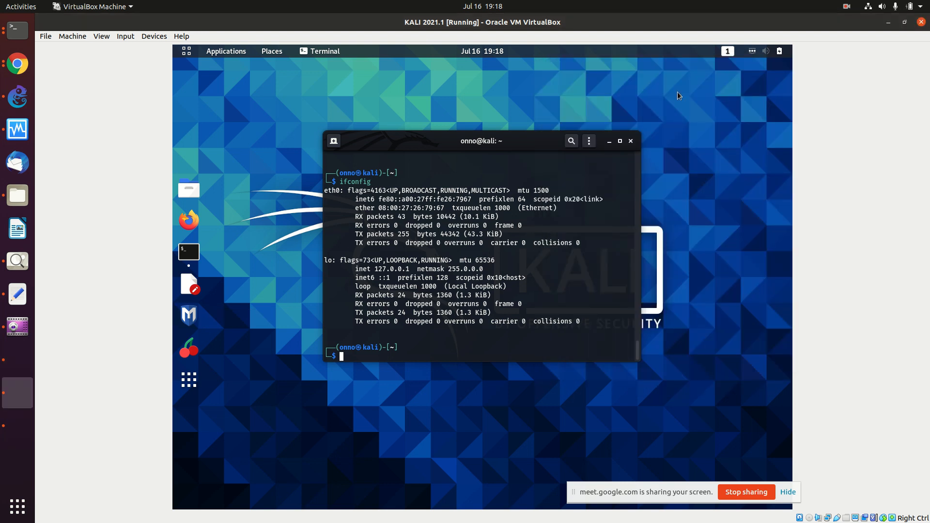
left_click(747, 52)
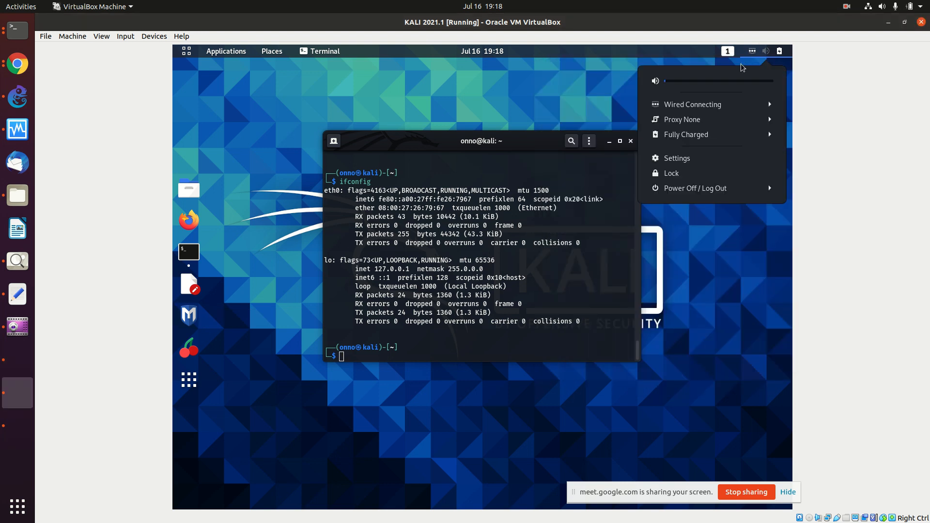
left_click(724, 106)
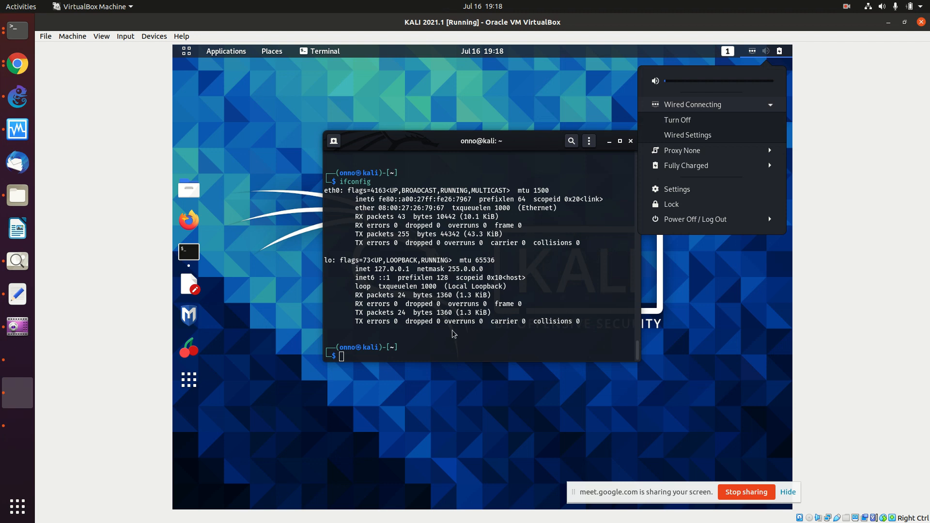
left_click(421, 303)
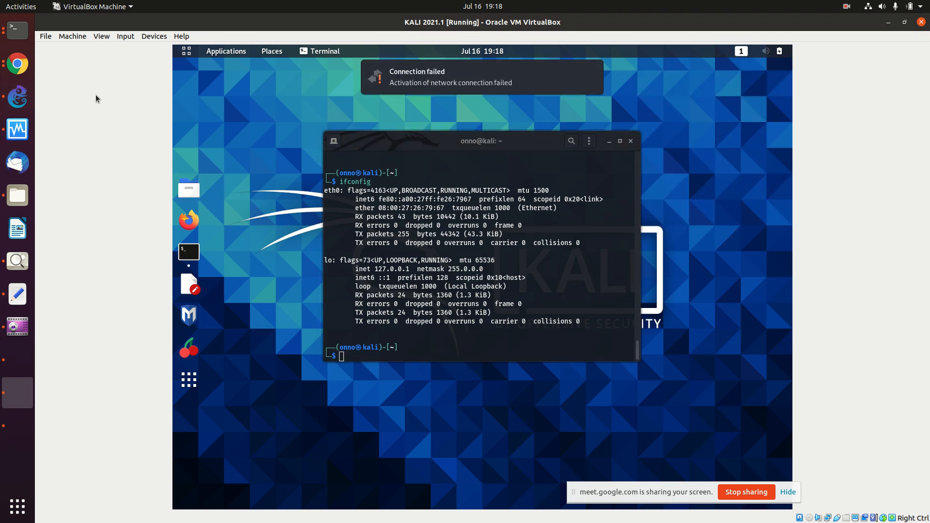
left_click(18, 63)
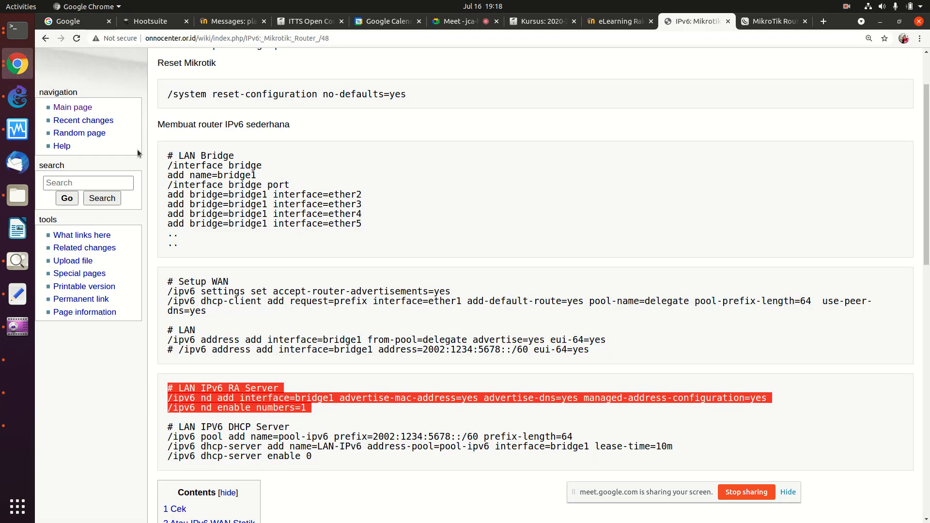
Step: Review the RA server and DHCP server commands on IPv6: Mikrotik: Router /48, then bring up the Ubuntu Server console
scroll(280, 377, "up", 3)
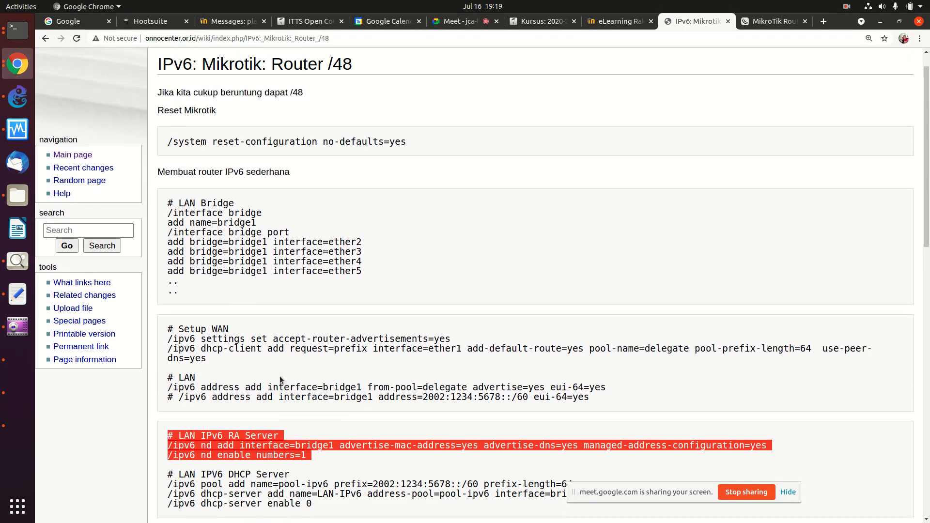
scroll(280, 377, "down", 10)
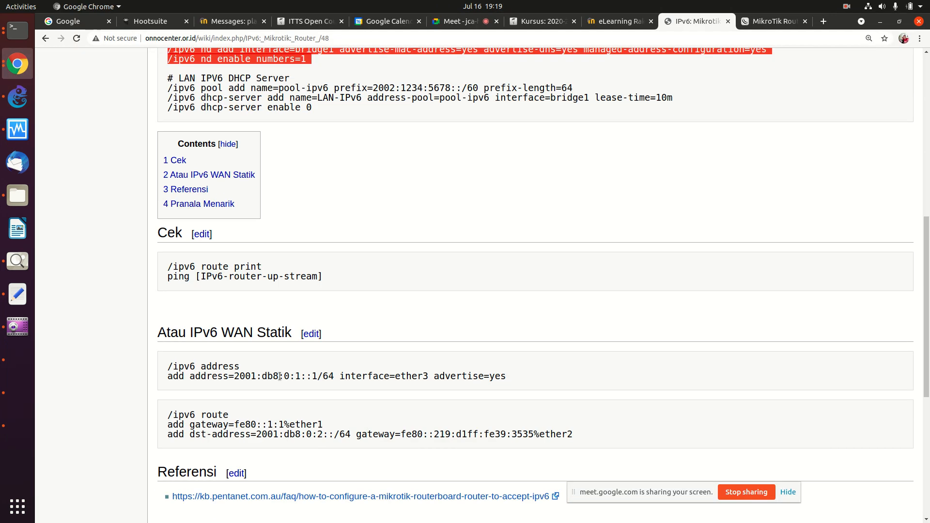
scroll(280, 379, "down", 4)
scroll(280, 378, "up", 3)
scroll(280, 377, "up", 6)
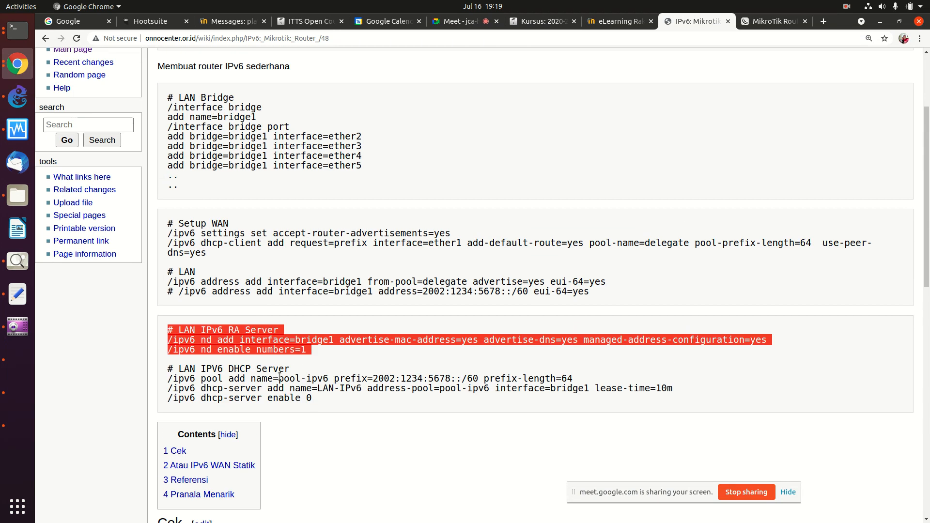
scroll(280, 376, "down", 1)
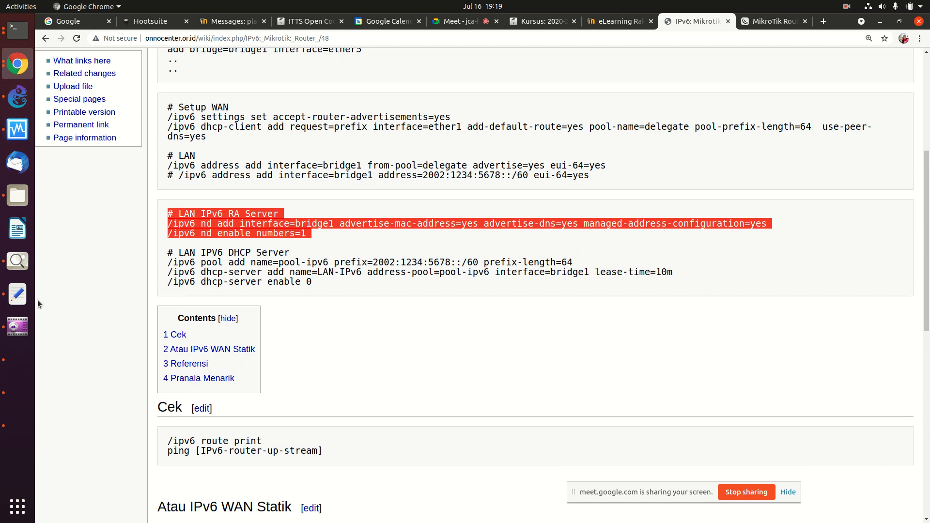
left_click(13, 360)
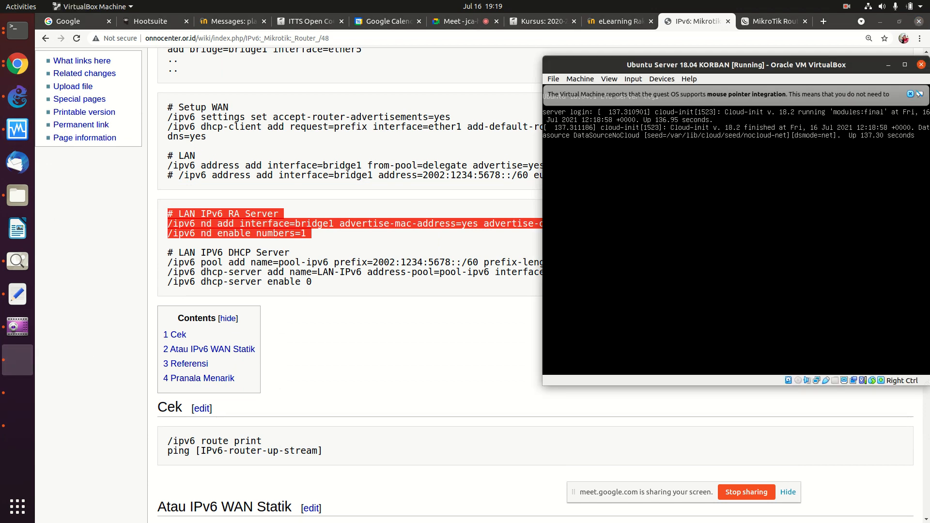
Step: Log in to Ubuntu Server and run ifconfig, which shows only a link-local fe80 address on enp0s3
key("Return")
key("Return")
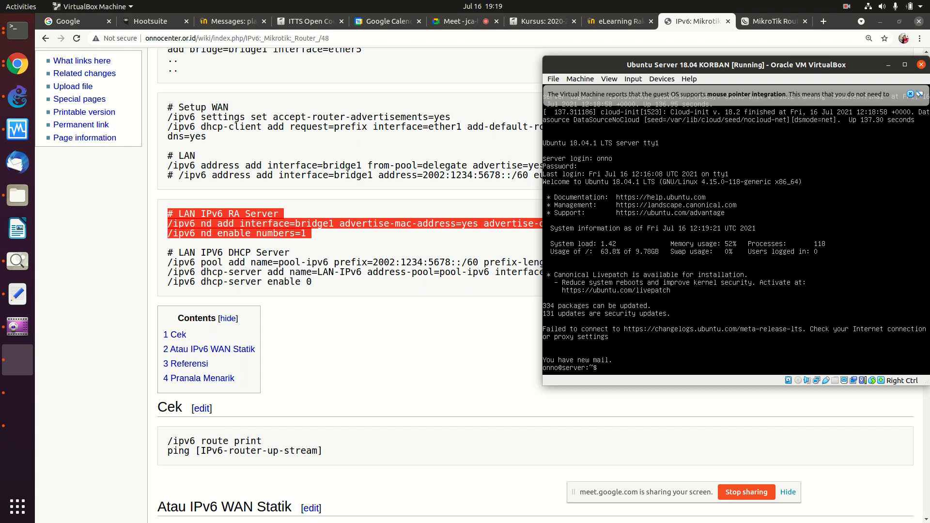
key("Return")
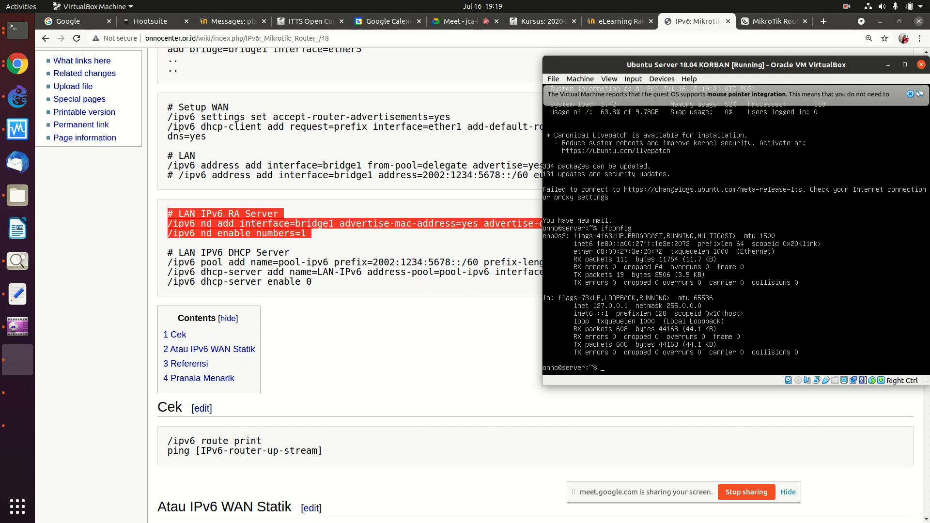
left_click(363, 108)
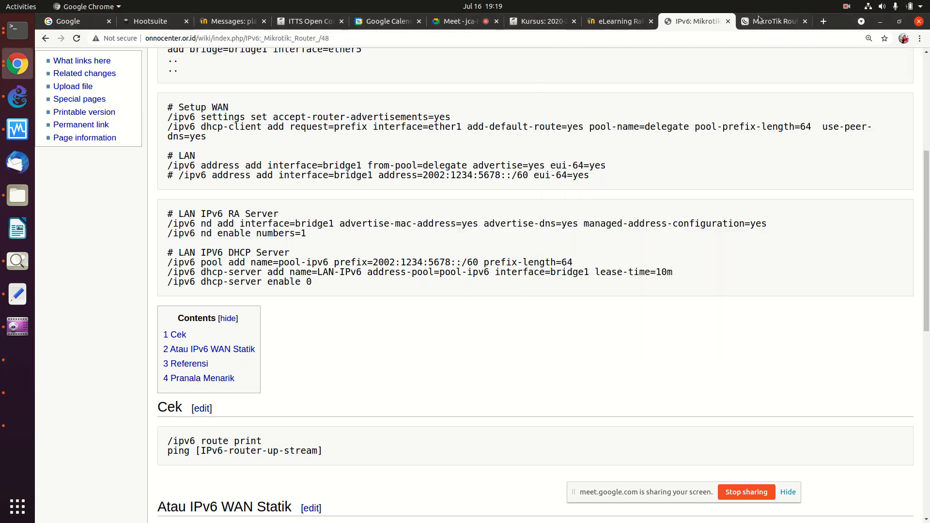
Step: Open the onnocenter wiki main page in a new browser tab
left_click(823, 21)
left_click(513, 43)
type("onno")
key("Return")
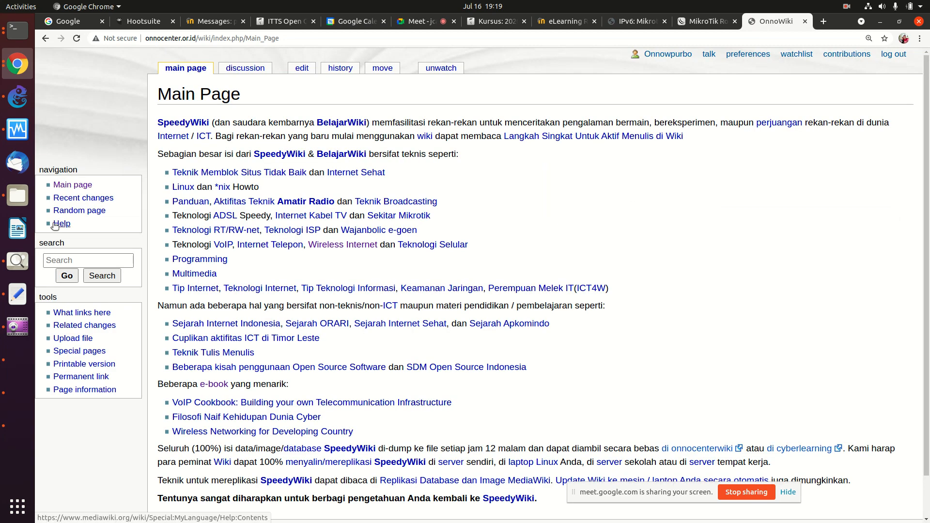
Step: Search the wiki for 'mikrotik' and open the Mikrotik: Router Sederhana page
left_click(69, 260)
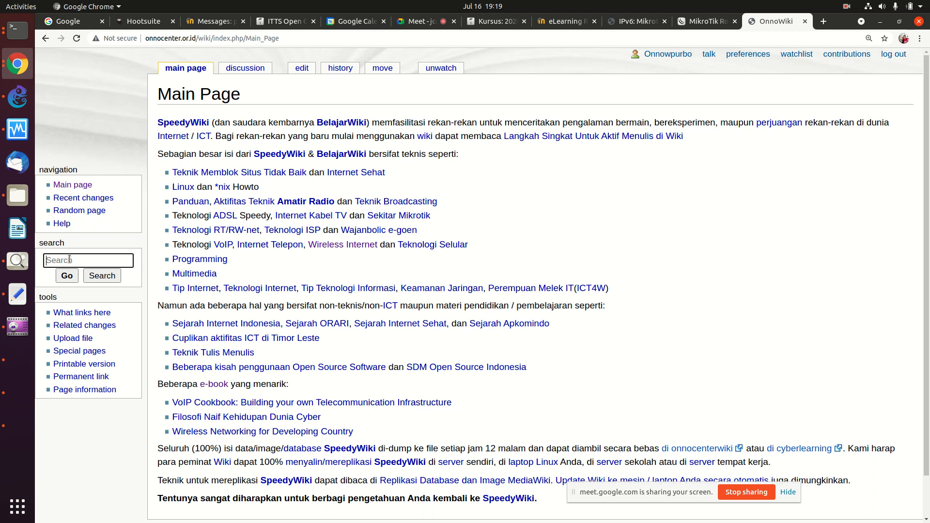
type("mikriot")
key("BackSpace")
key("BackSpace")
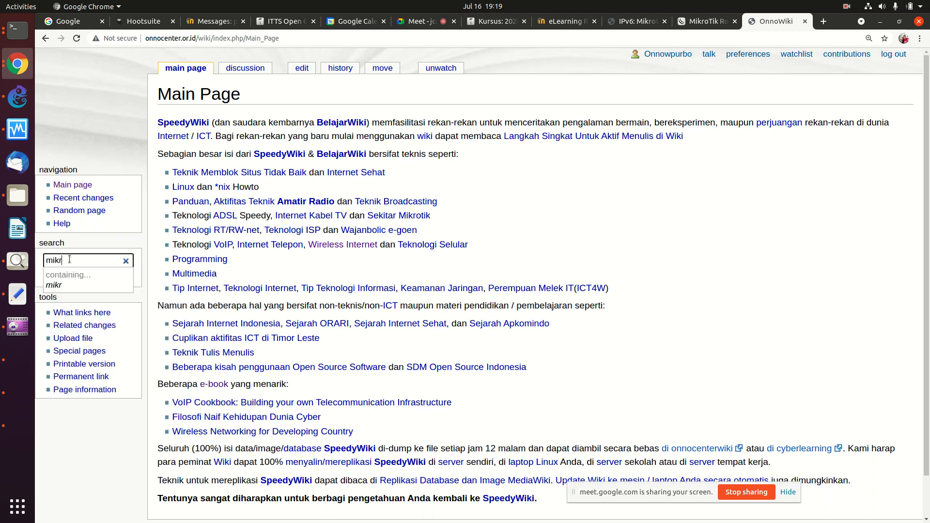
type("otik")
key("Return")
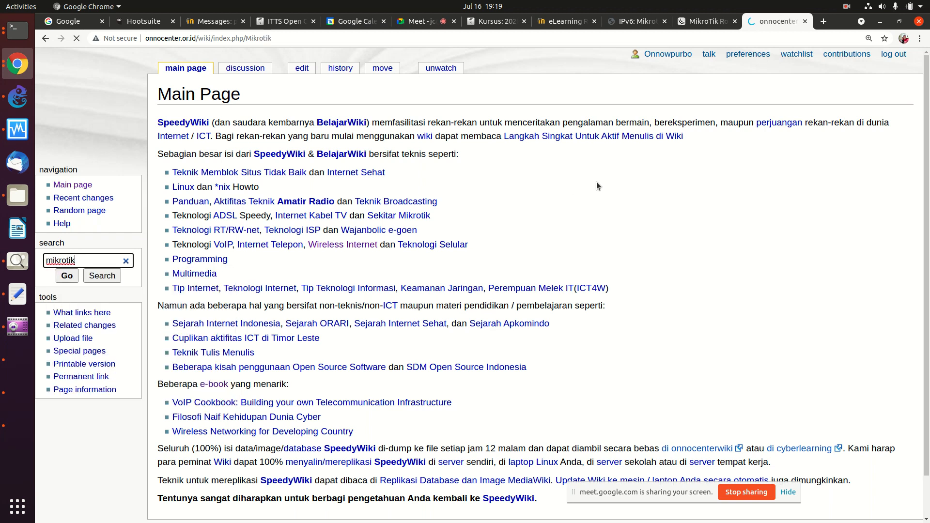
left_click_drag(926, 102, 917, 210)
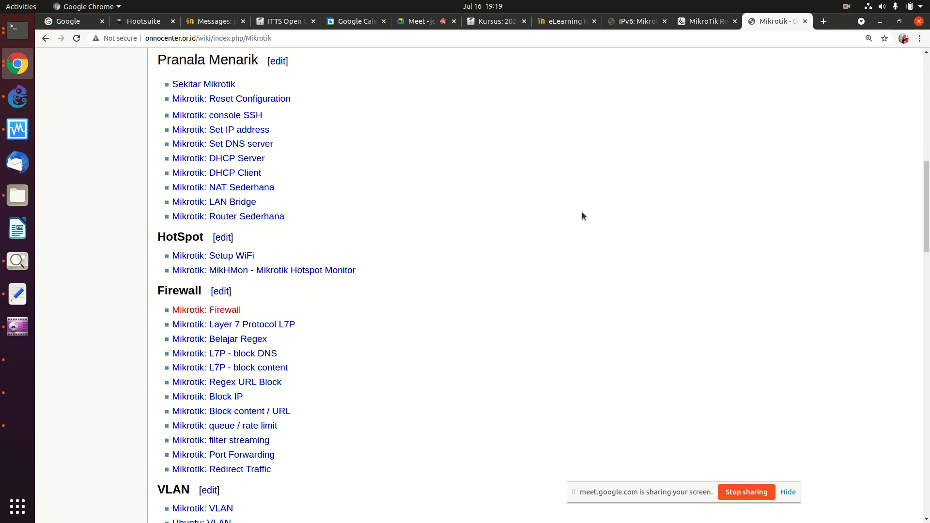
left_click(255, 216)
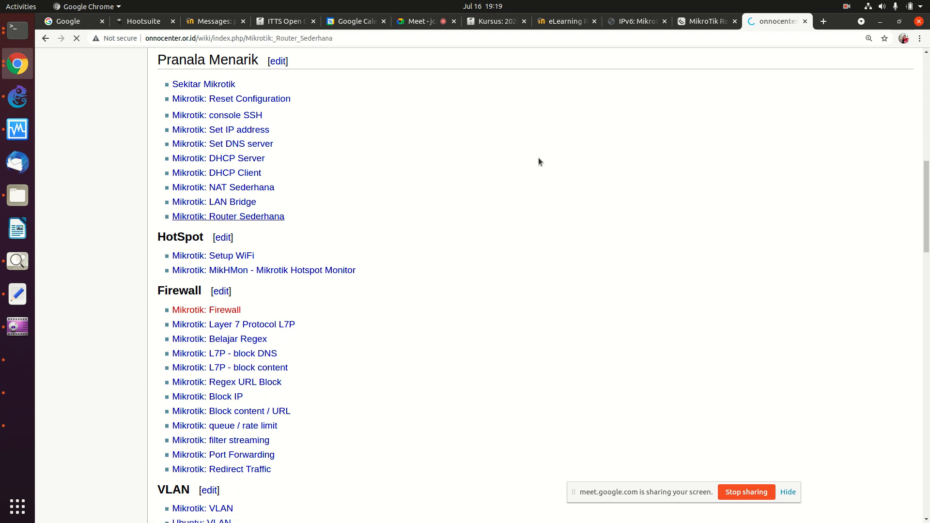
Step: Copy the /ip address, route, DNS and NAT command block from the Router Sederhana page
scroll(538, 161, "down", 6)
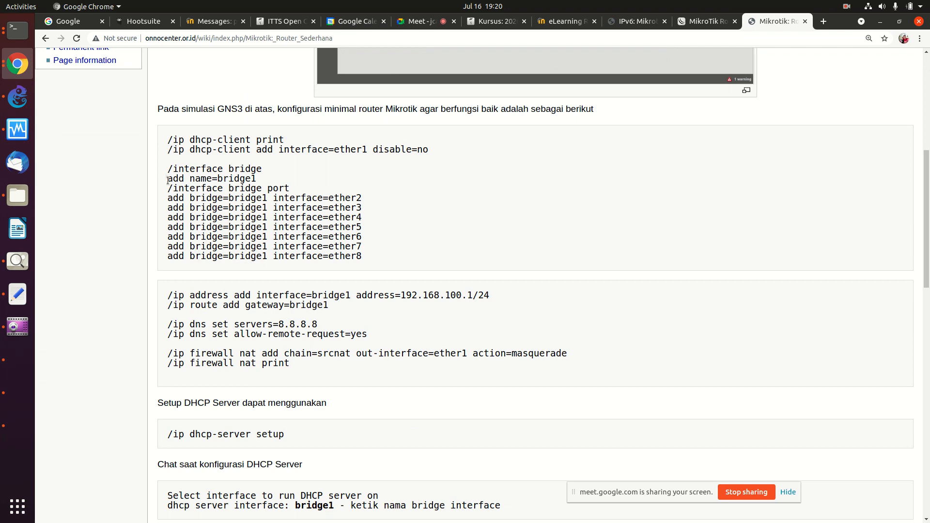
scroll(189, 260, "down", 3)
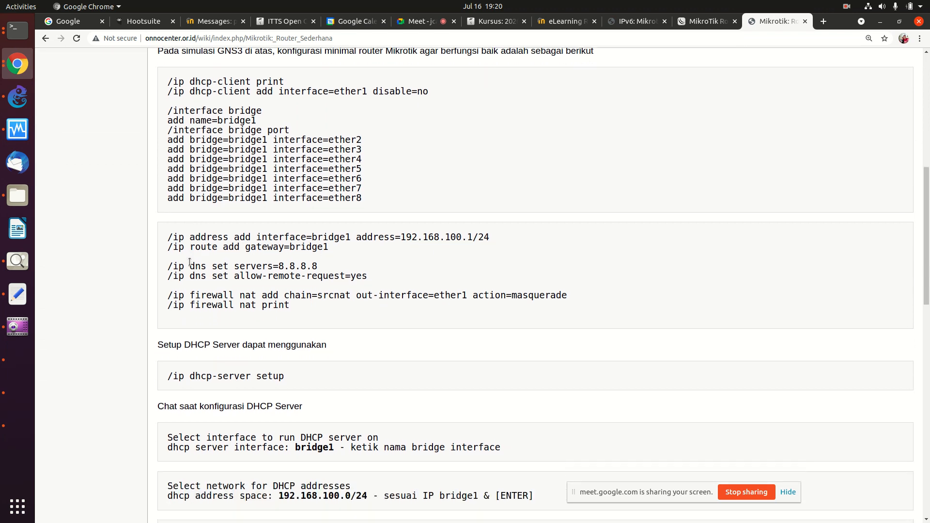
left_click_drag(169, 217, 224, 307)
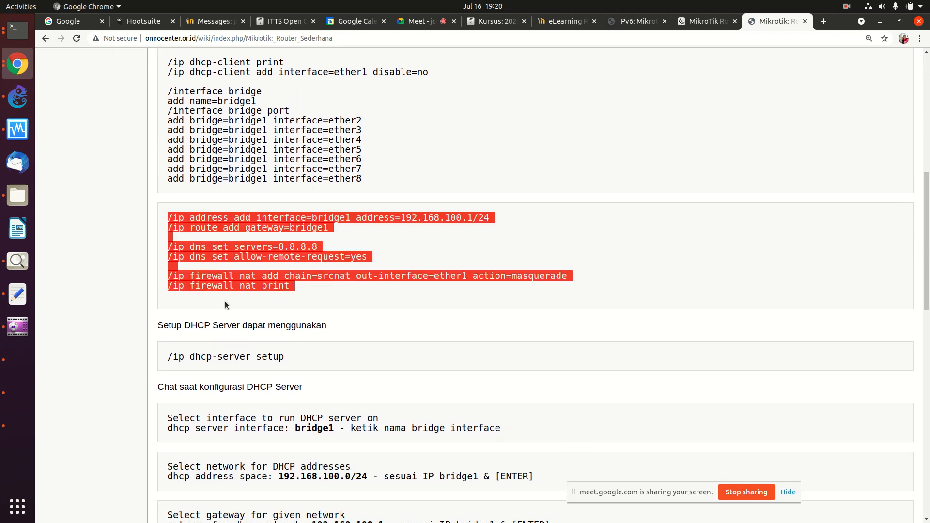
right_click(234, 265)
left_click(246, 268)
right_click(244, 260)
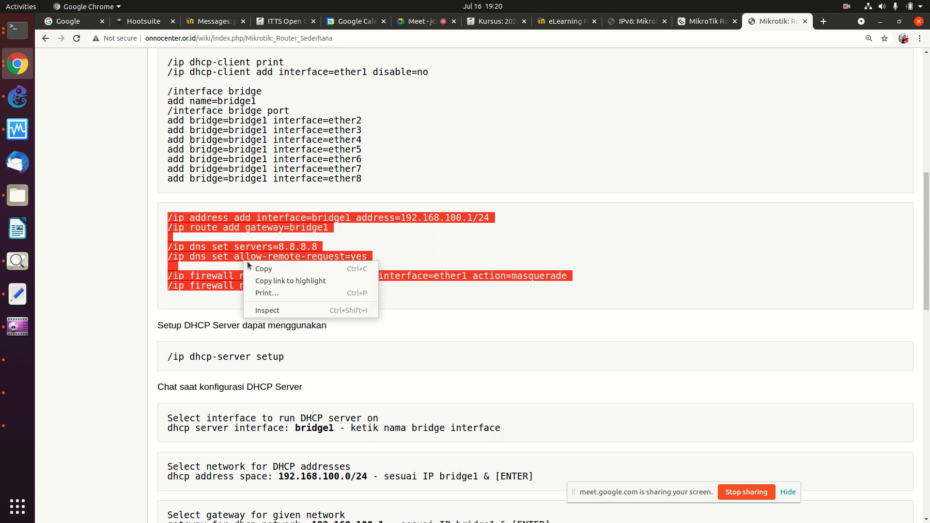
left_click(260, 269)
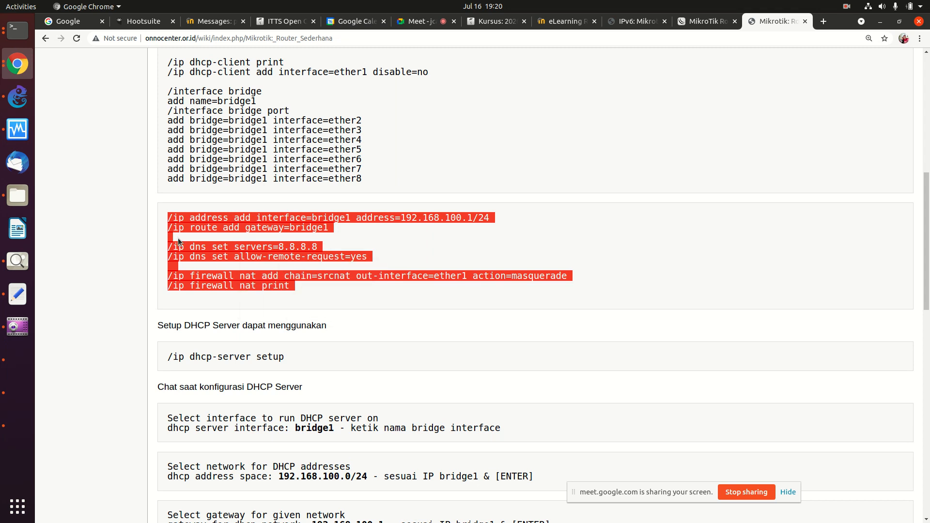
left_click(18, 30)
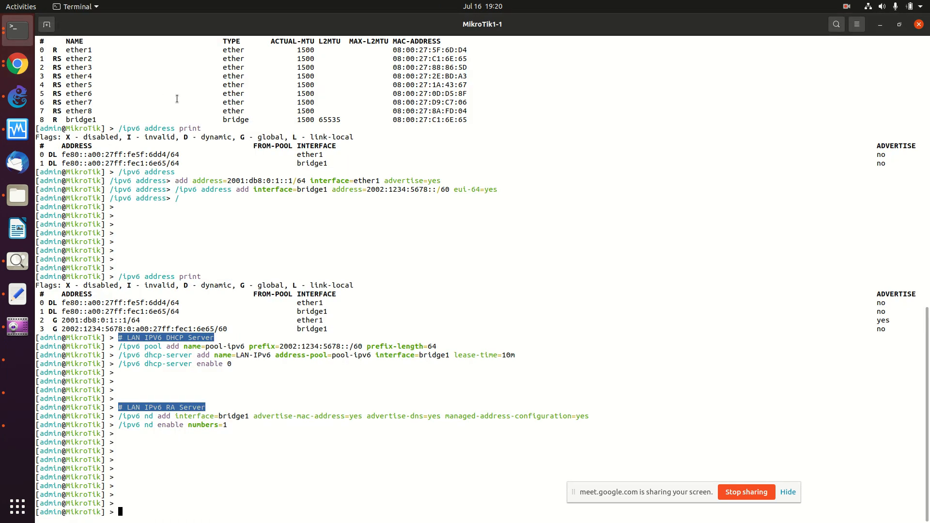
Step: Paste the IPv4 address, DNS and NAT commands into the router, then run the copied /ip dhcp-server setup
right_click(178, 100)
left_click(201, 132)
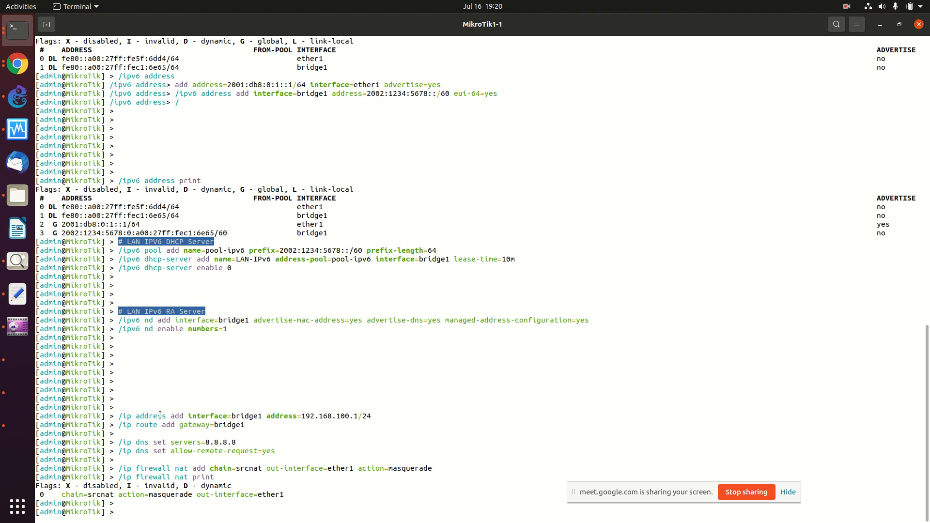
left_click(17, 68)
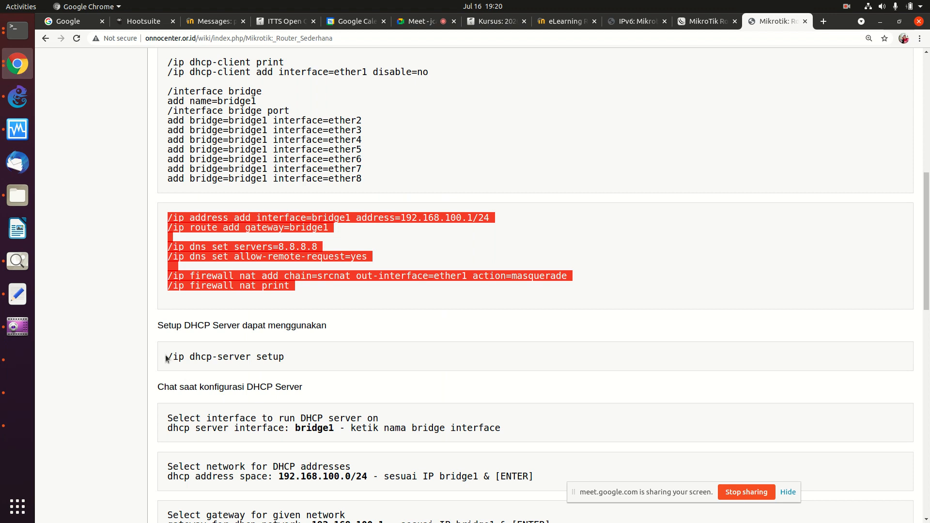
left_click_drag(167, 357, 170, 373)
right_click(204, 361)
left_click(219, 368)
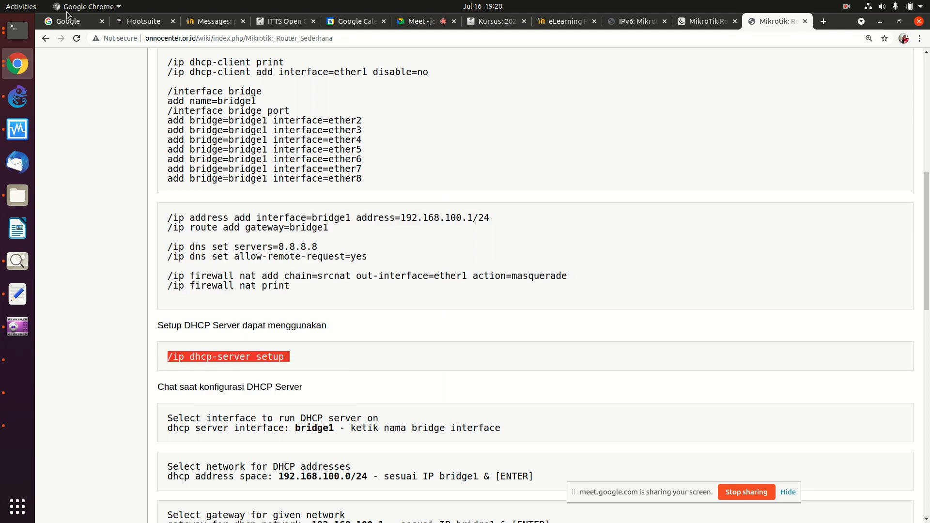
left_click(18, 30)
right_click(204, 154)
left_click(232, 184)
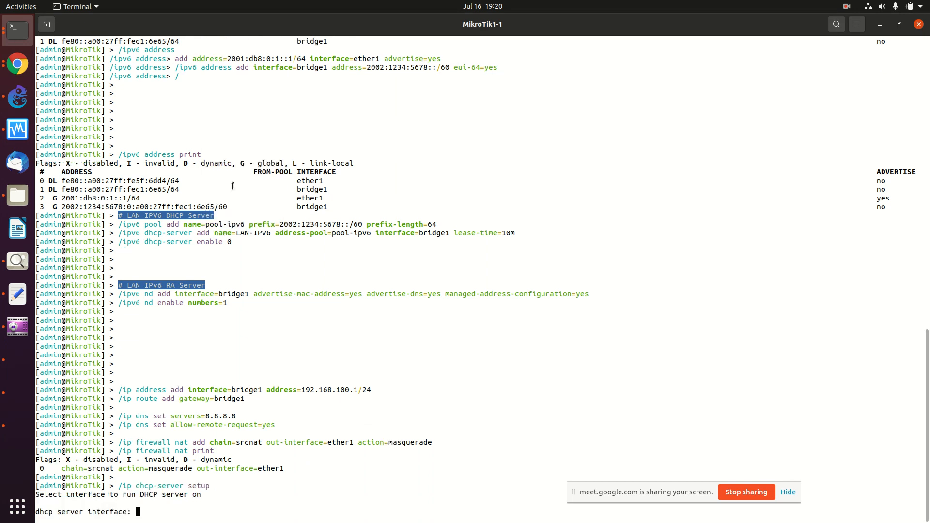
Step: Answer DHCP setup with bridge1, accepting 192.168.100.0/24, gateway 192.168.100.1, default pool and DNS 192.168.122.1
type("bridge1")
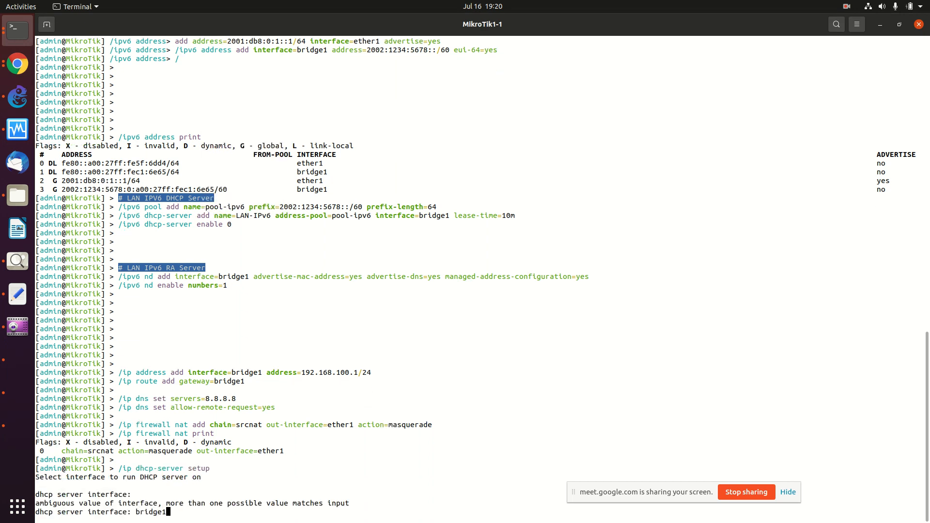
key("Return")
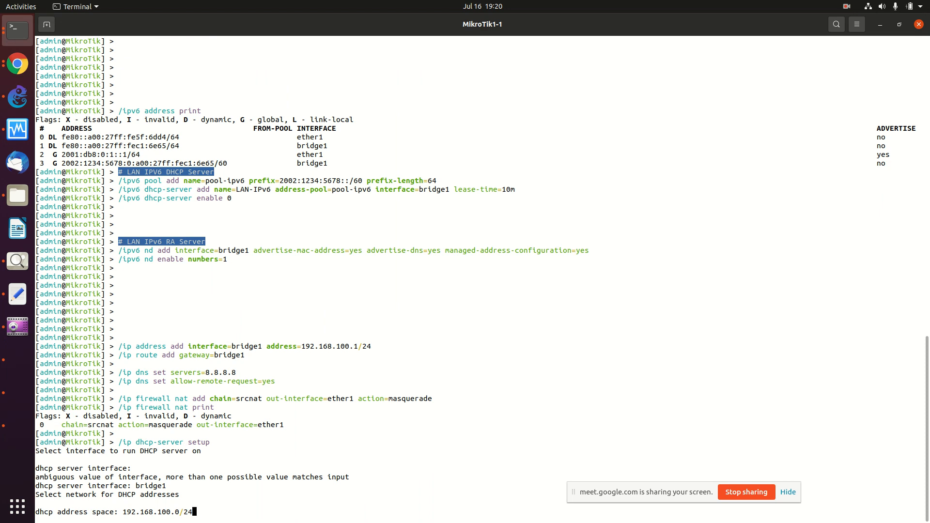
key("Return")
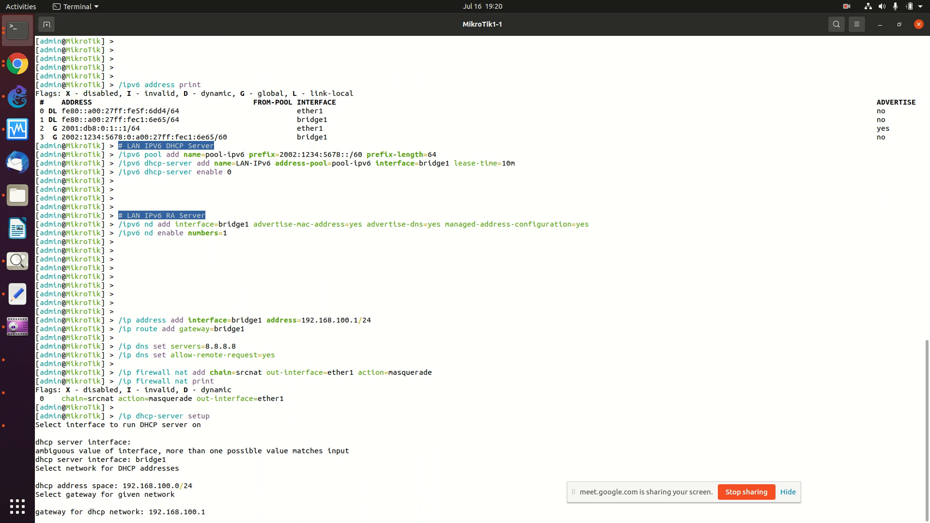
key("Return")
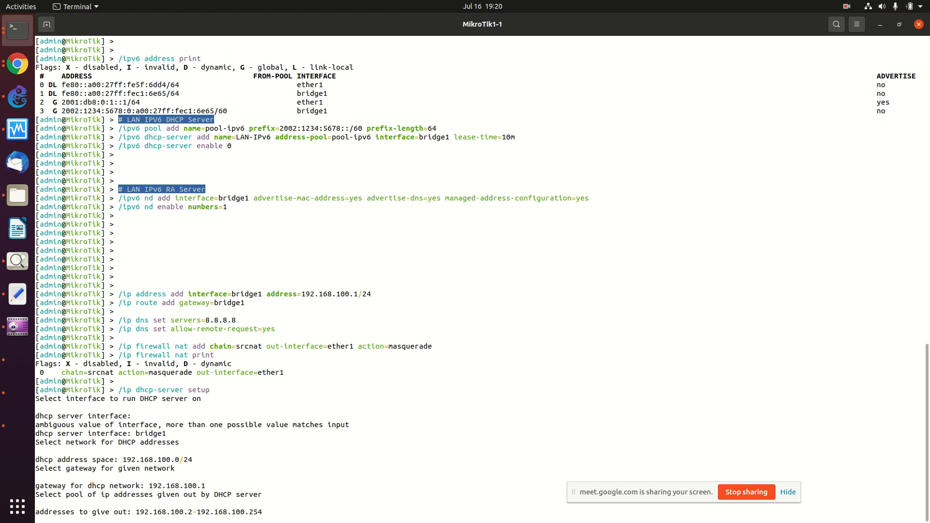
key("Return")
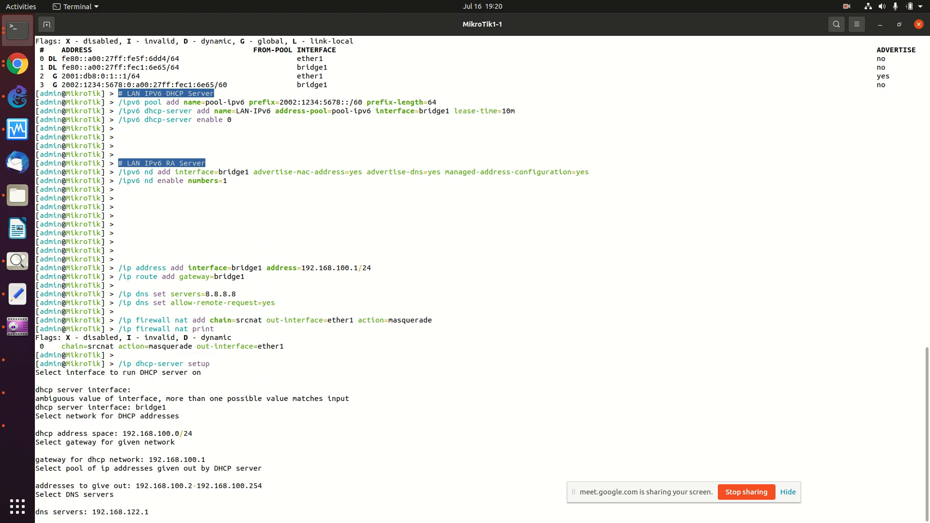
key("Return")
key("Return")
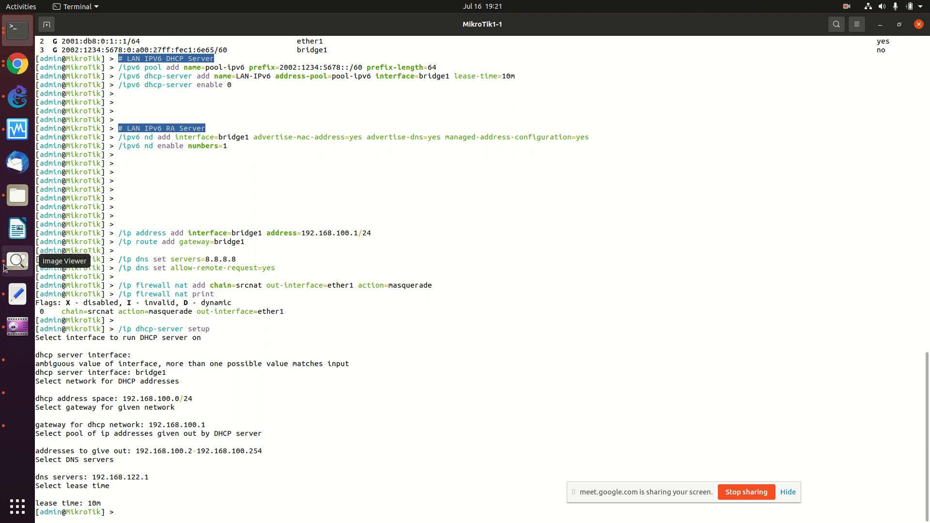
Step: Rerun ifconfig on Kali and confirm eth0 received 192.168.100.254
left_click(17, 393)
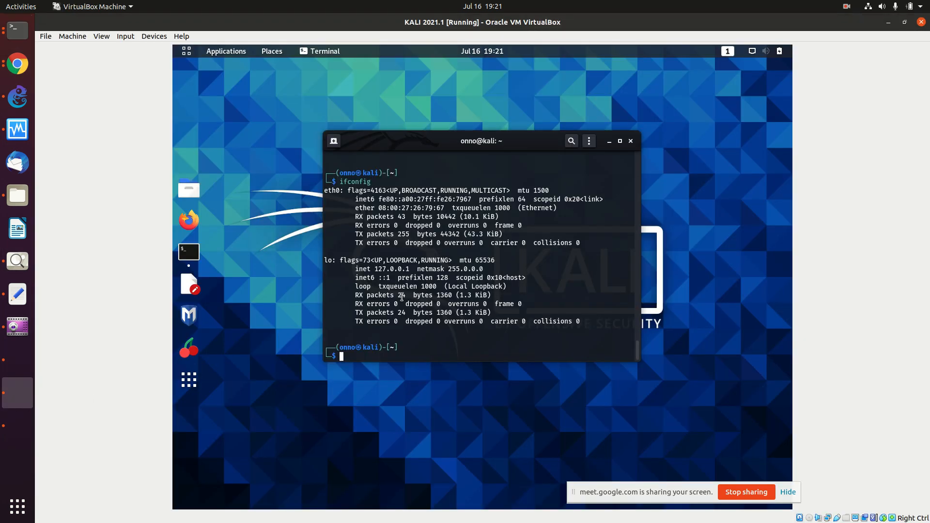
key("Up")
key("Return")
key("Up")
key("Return")
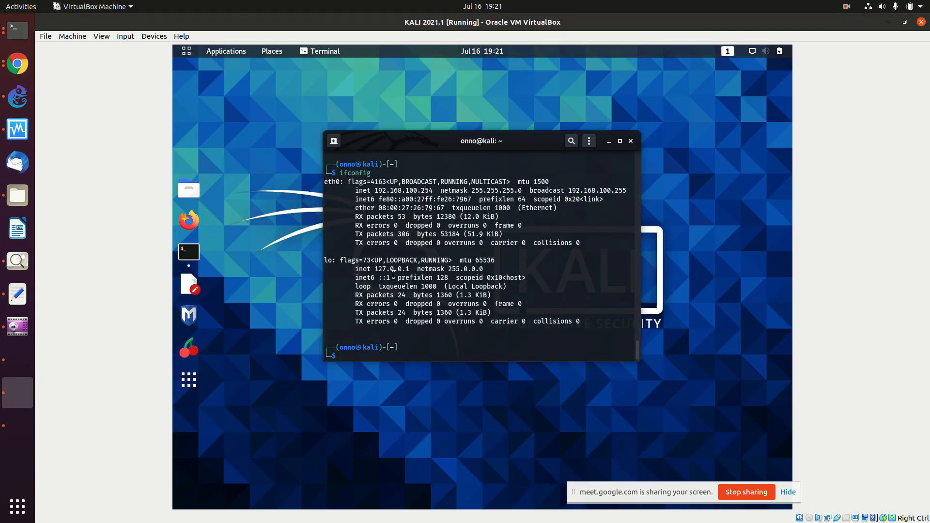
left_click_drag(377, 191, 435, 190)
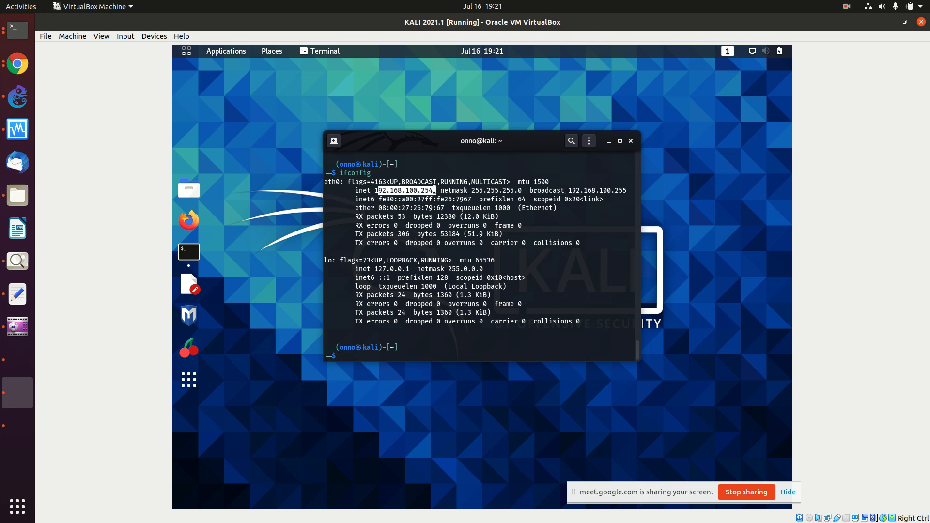
Step: Rerun ifconfig on the Ubuntu Server to confirm its 192.168.100.253 address, then return to the wiki
left_click(15, 373)
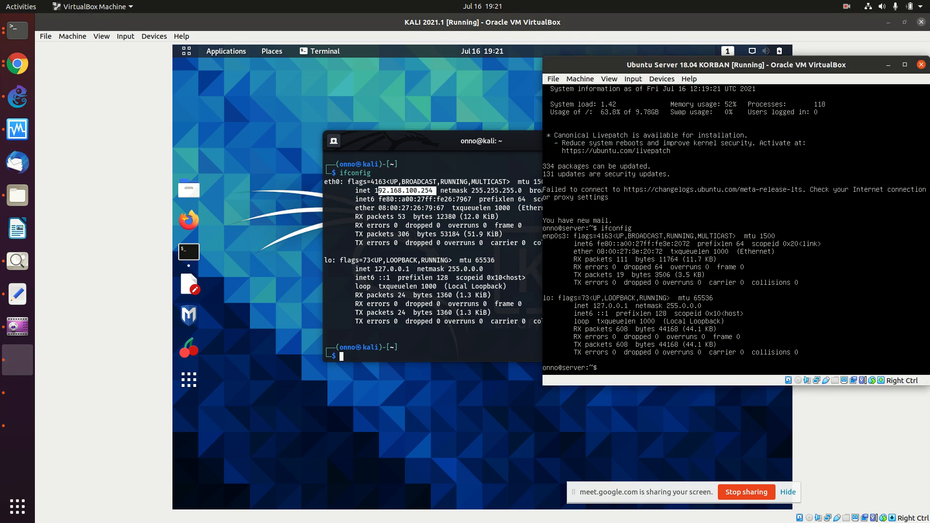
key("Up")
key("Return")
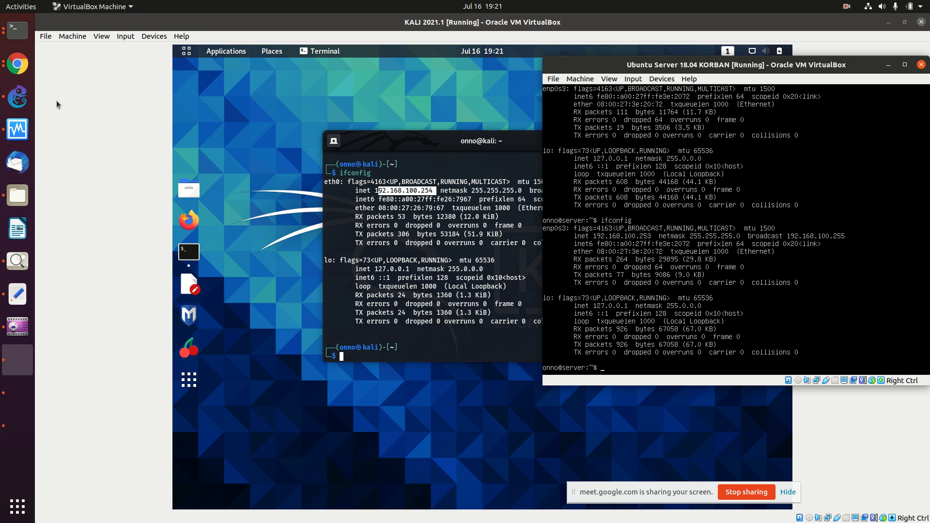
left_click(17, 64)
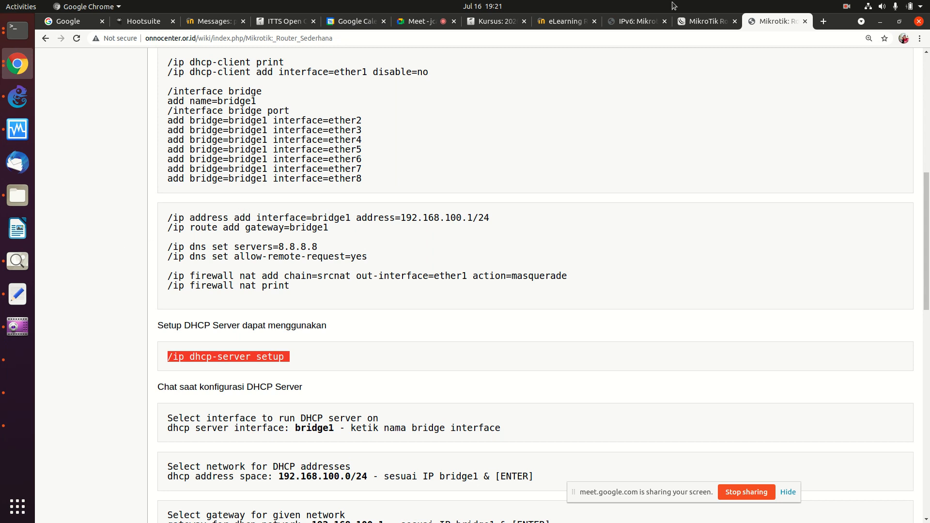
Step: Look through the MikroTik download and Router Sederhana tabs, then return to the IPv6: Mikrotik: Router /48 tab
left_click(708, 20)
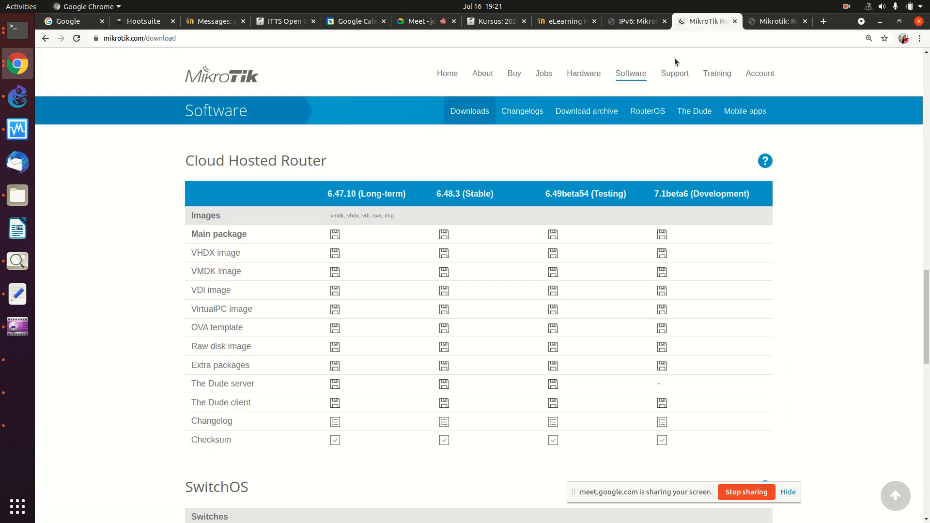
left_click(775, 19)
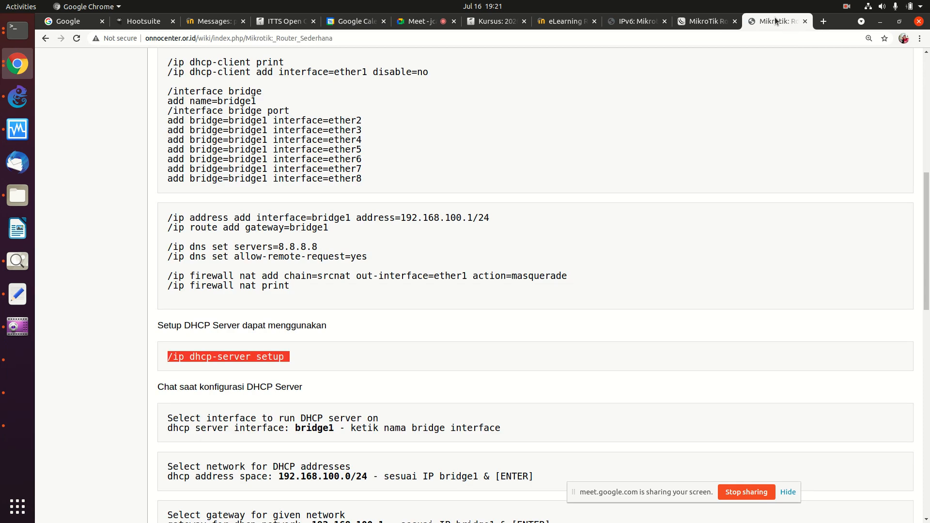
scroll(580, 242, "down", 10)
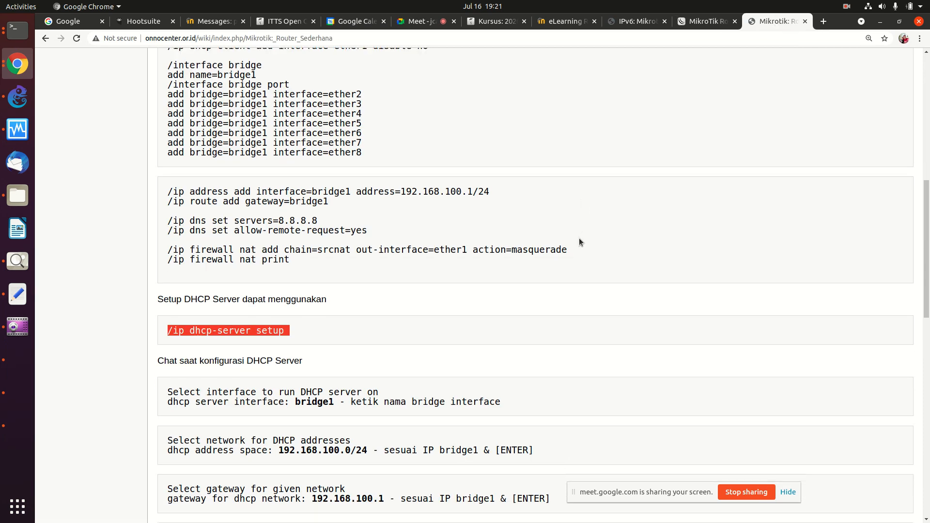
scroll(580, 242, "down", 1)
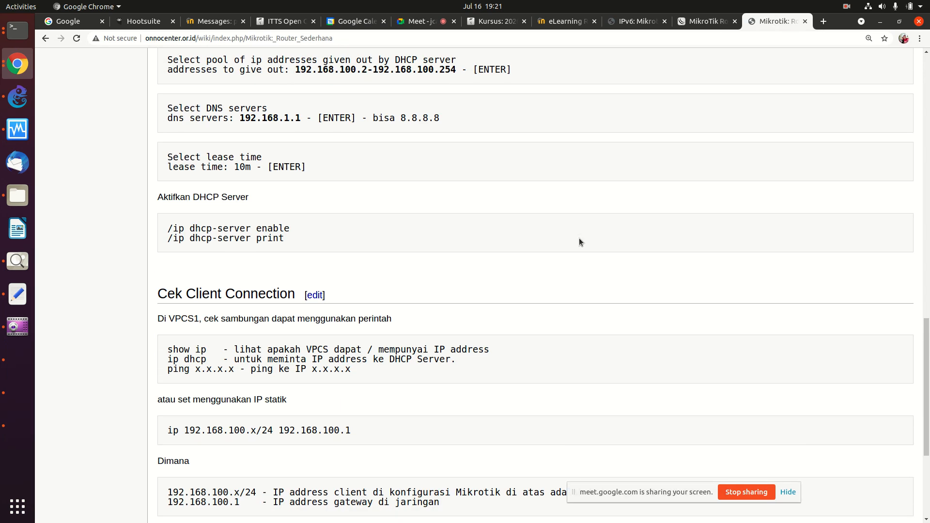
left_click(637, 22)
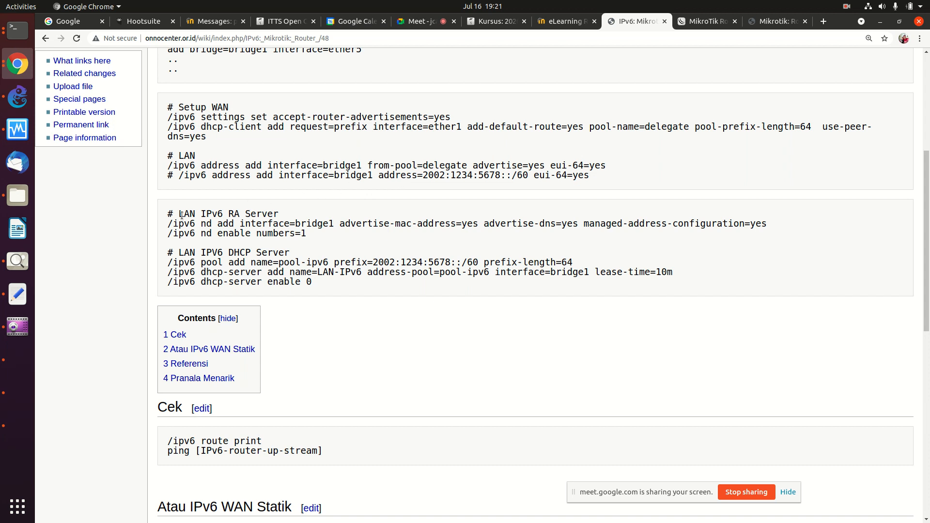
Step: Set the IPv6 method of Kali's Wired connection to Automatic, DHCP only and apply it
left_click(26, 396)
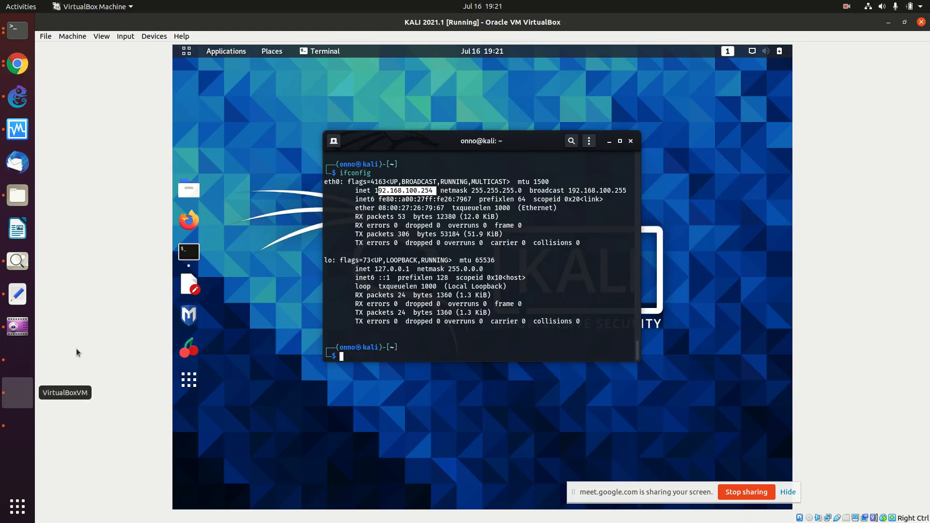
left_click(755, 50)
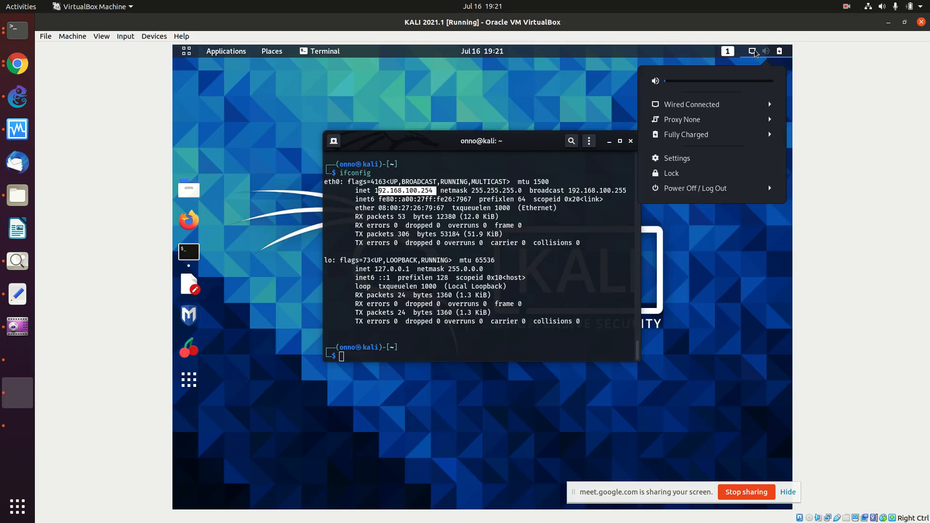
left_click(755, 104)
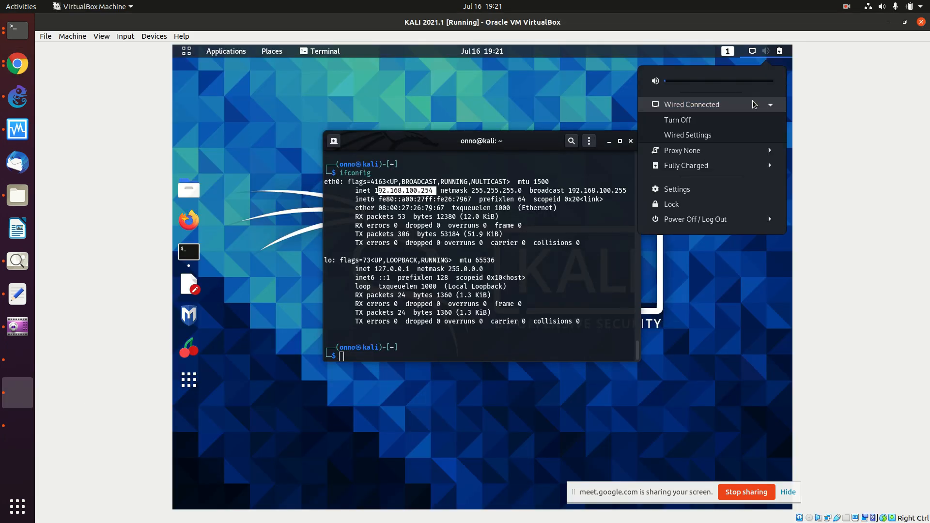
left_click(749, 136)
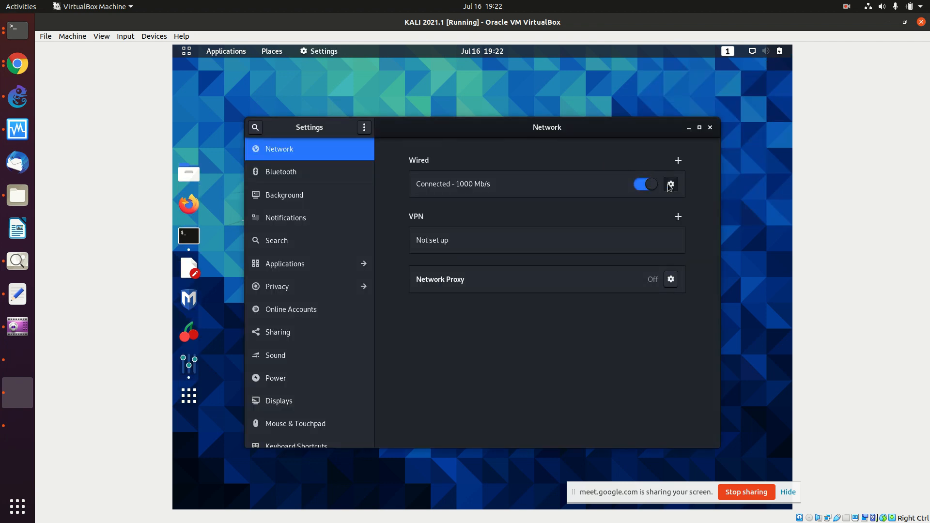
left_click(670, 184)
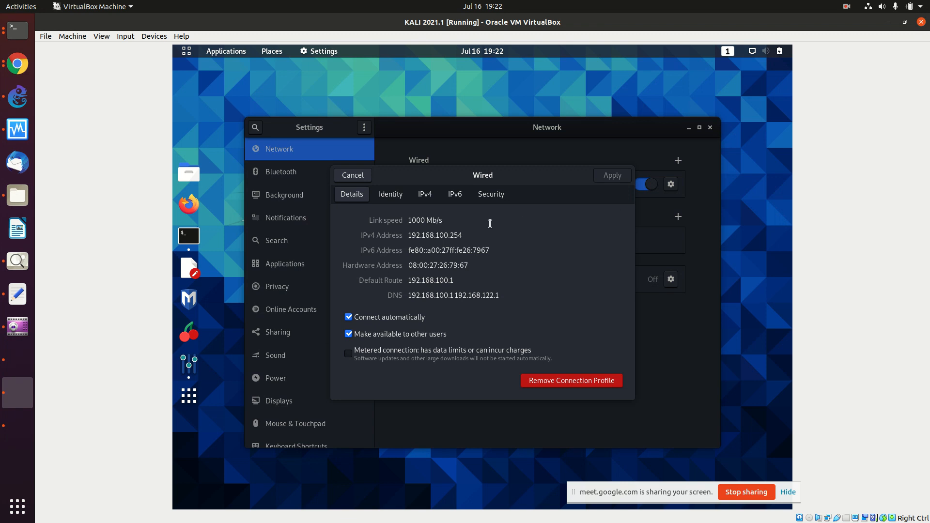
left_click(455, 198)
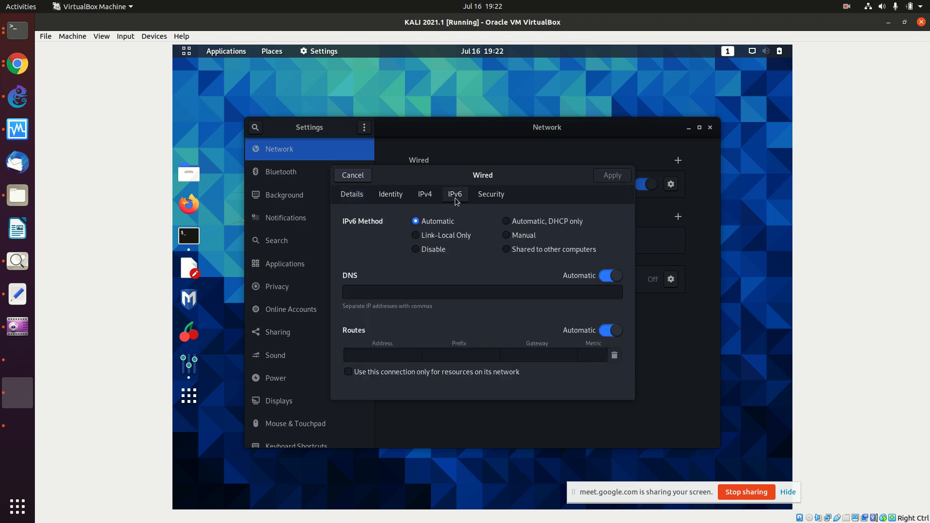
left_click(506, 221)
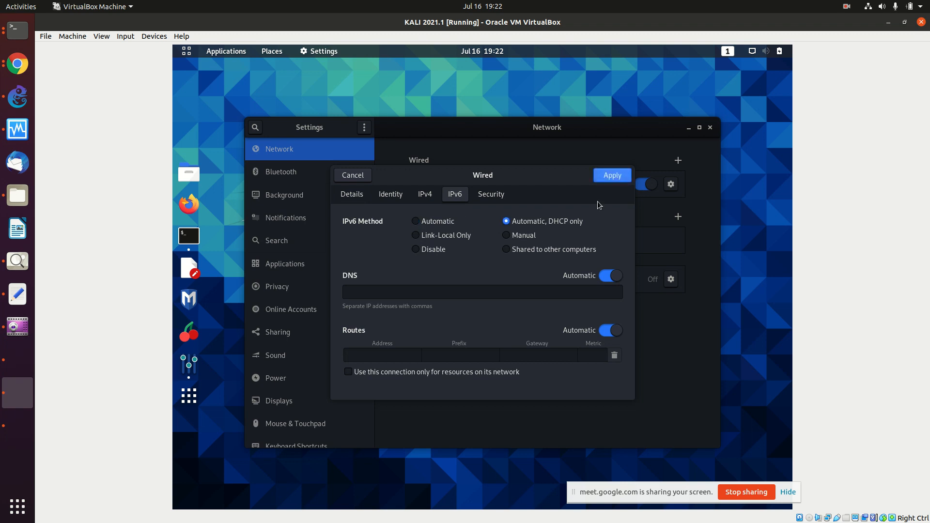
left_click(616, 175)
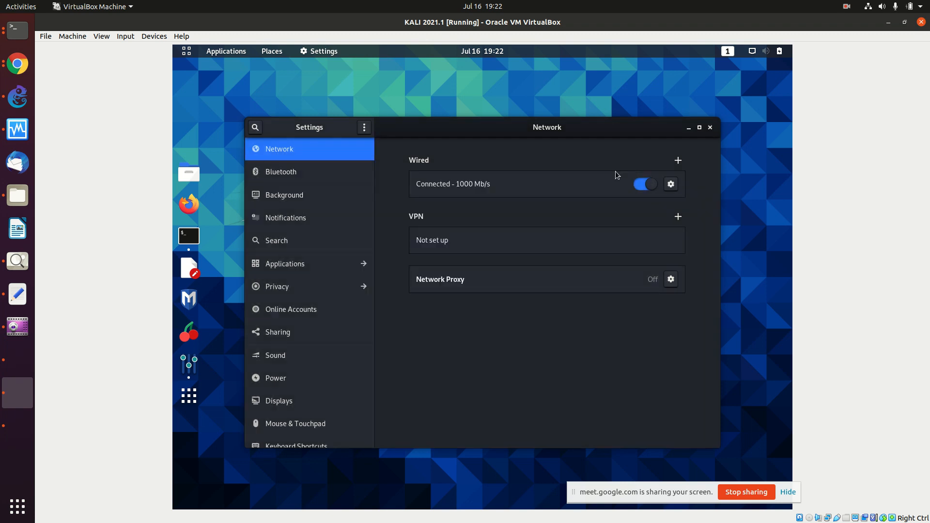
Step: Toggle Kali's wired connection off and on, then rerun ifconfig to look for a new IPv6 address
left_click(649, 184)
left_click(651, 185)
left_click(689, 127)
key("Return")
key("Up")
key("Return")
key("Up")
key("Down")
key("Up")
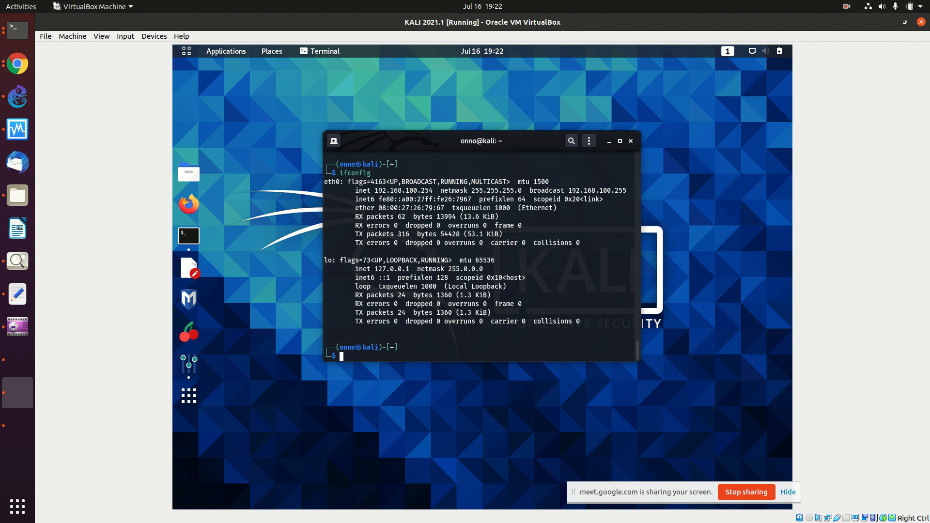
key("Down")
Step: Reconnect the wired network from the status menu again and rerun ifconfig, which still shows only link-local fe80
left_click(753, 52)
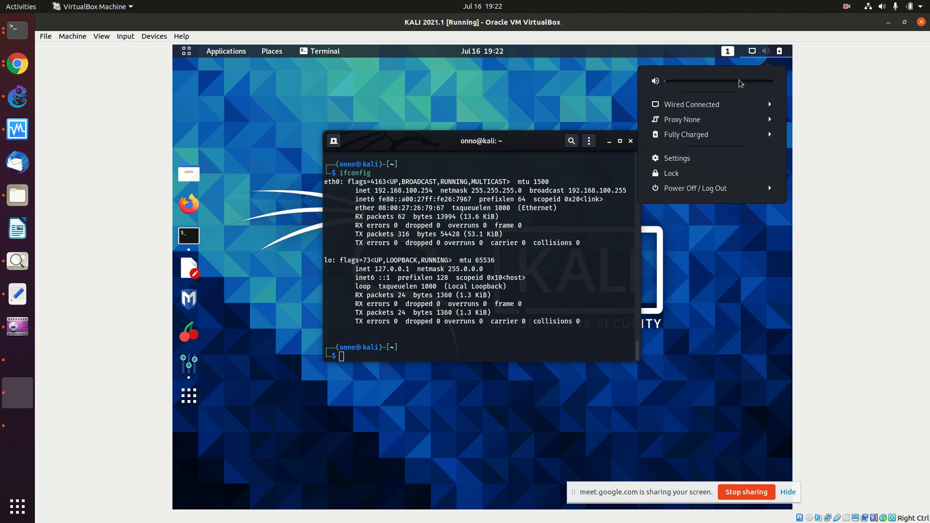
left_click(740, 103)
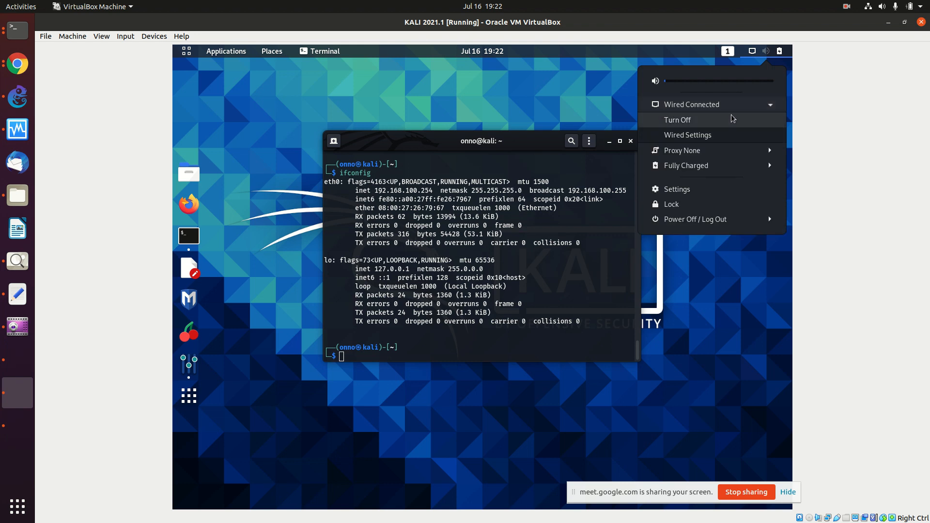
left_click(733, 119)
left_click(750, 54)
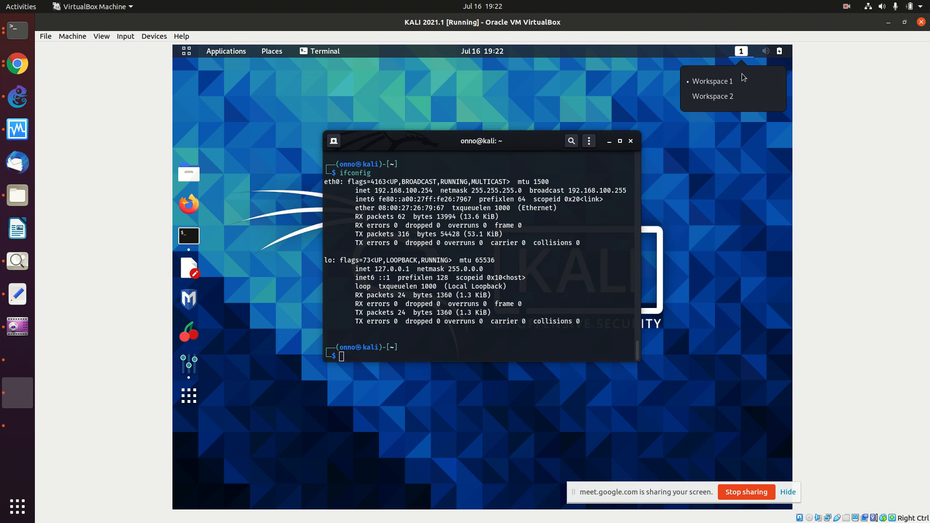
left_click(765, 51)
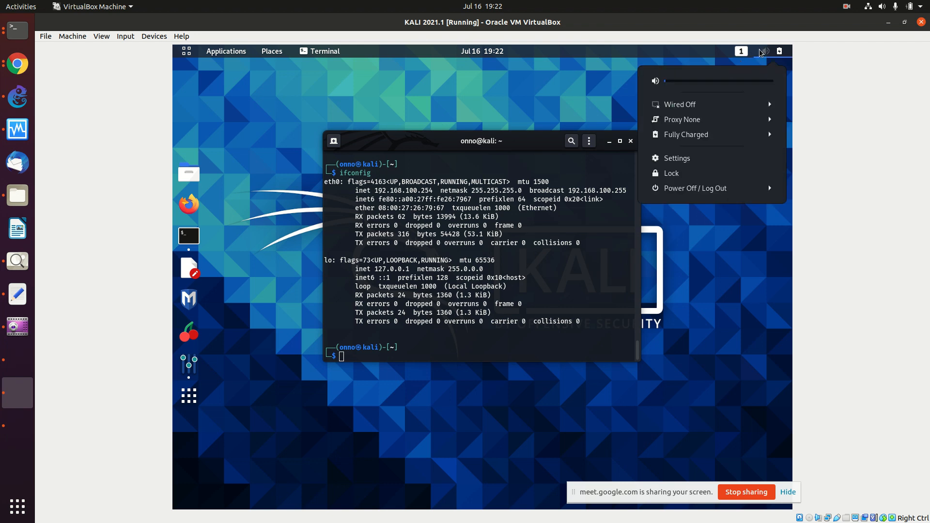
left_click(759, 106)
left_click(733, 119)
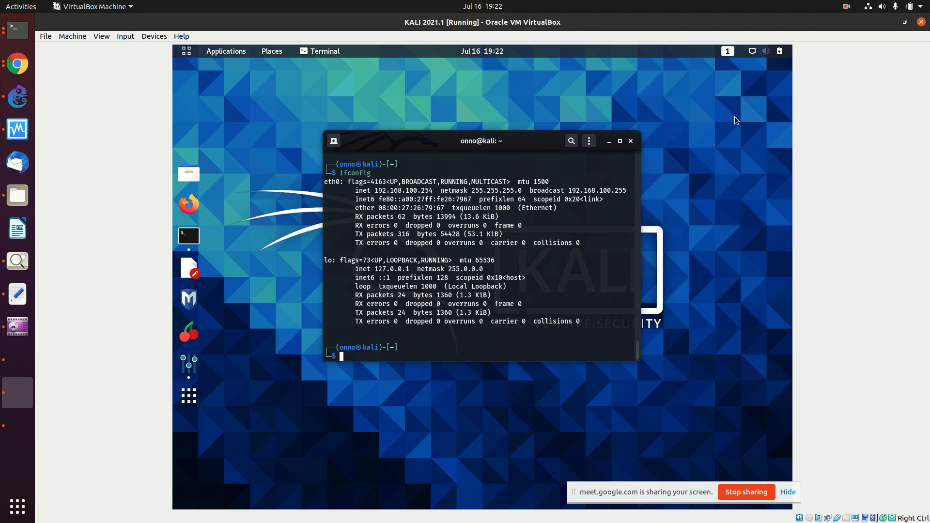
key("Up")
key("Return")
key("Up")
key("Return")
key("Up")
key("Return")
Step: Open the Network settings page for Kali's wired connection
left_click(757, 50)
left_click(722, 105)
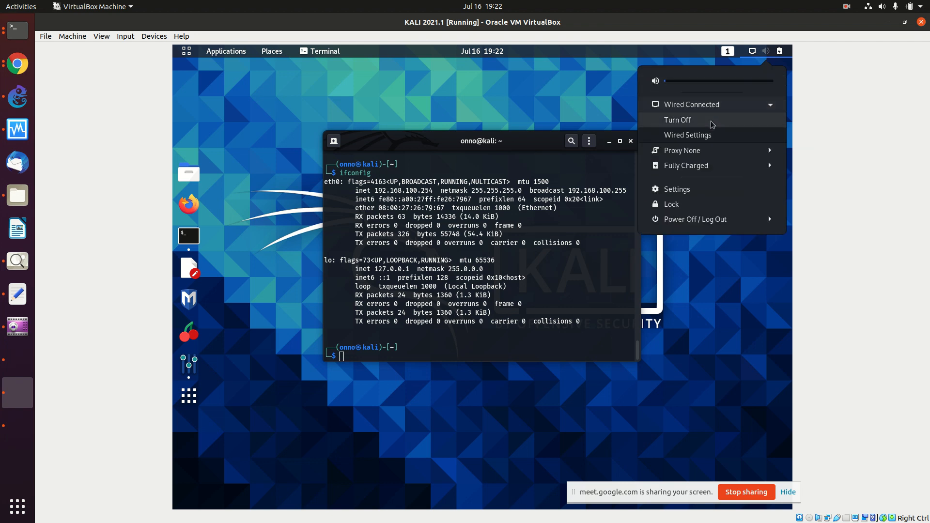
left_click(709, 136)
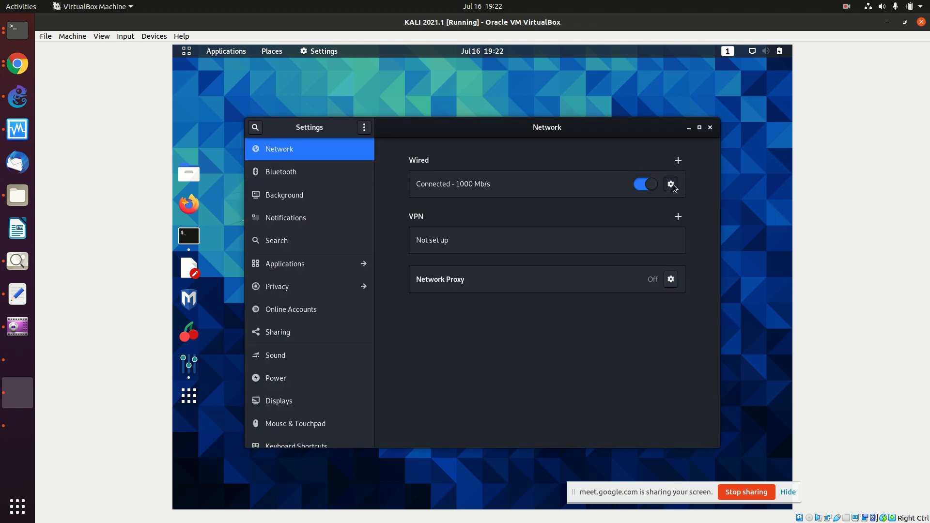
Step: Switch the wired connection's IPv6 method to Manual
left_click(671, 185)
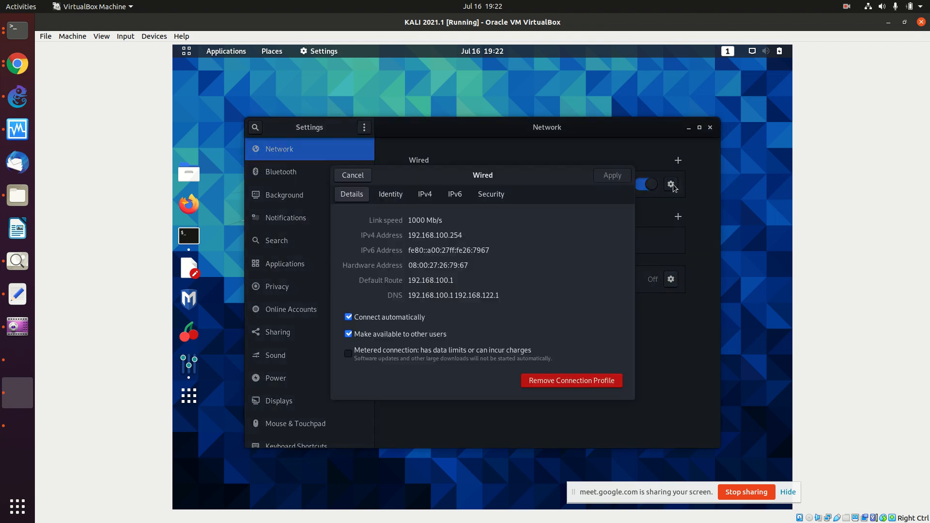
left_click(457, 195)
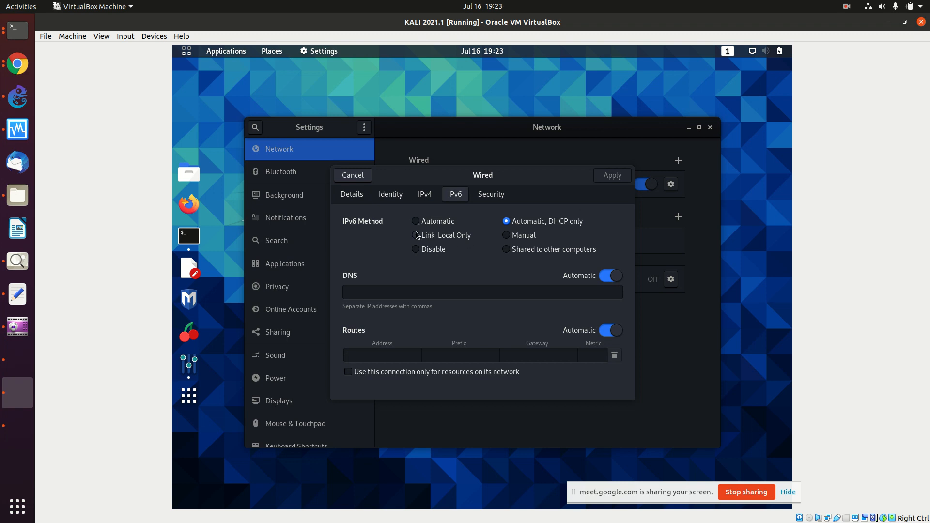
left_click(506, 235)
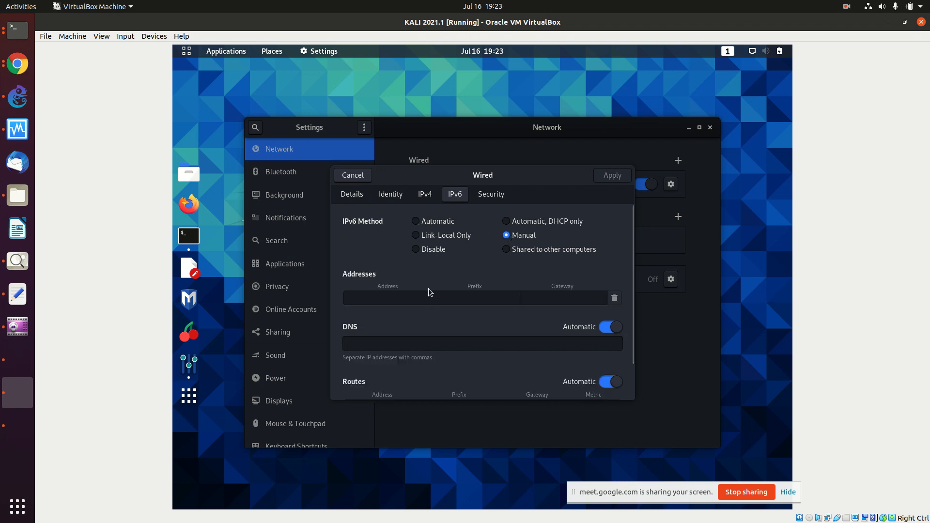
Step: Enter IPv6 address 2002:1234:5678::2 with prefix 60, then show the IPv6 Router /48 wiki page
left_click(381, 301)
type("2002:1234:5")
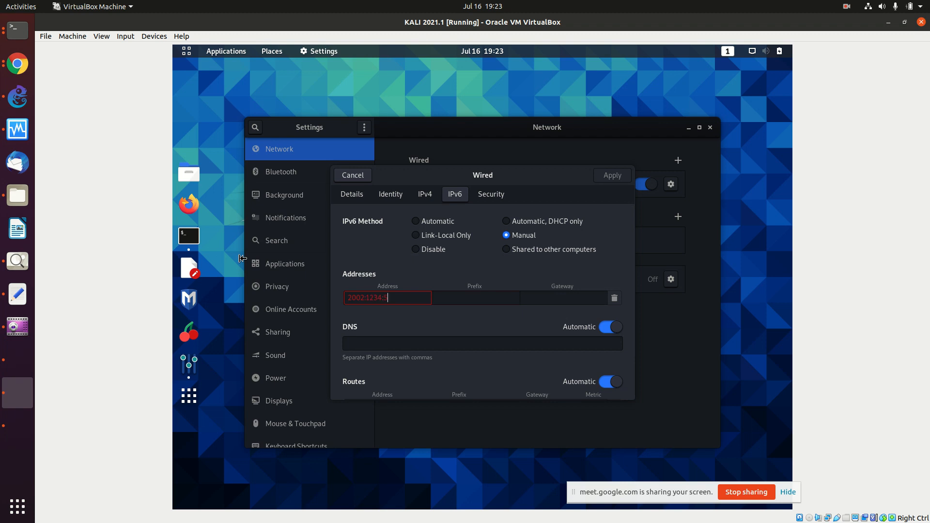
type("678::2")
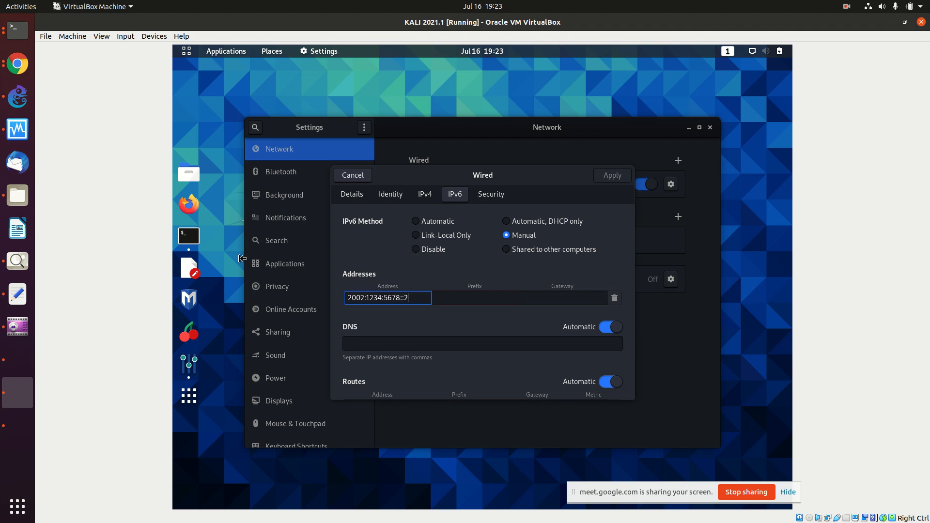
left_click(460, 300)
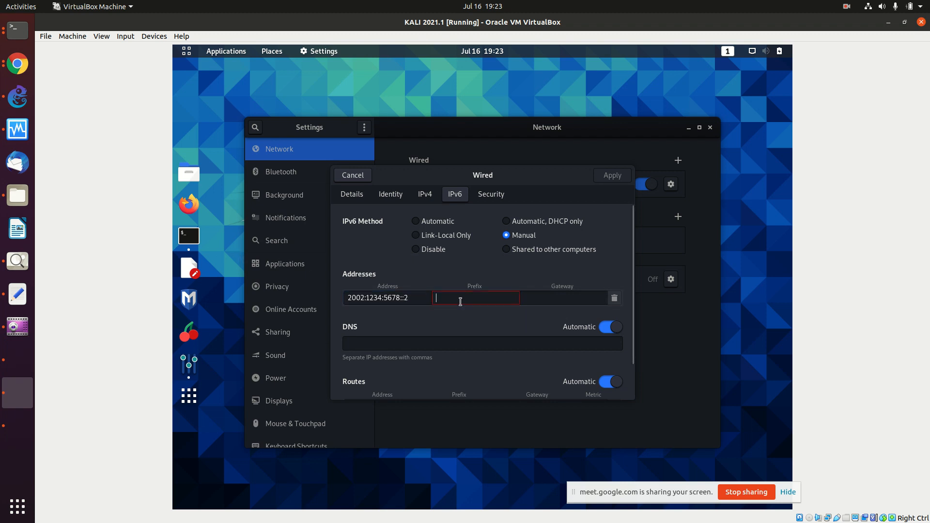
type("/6")
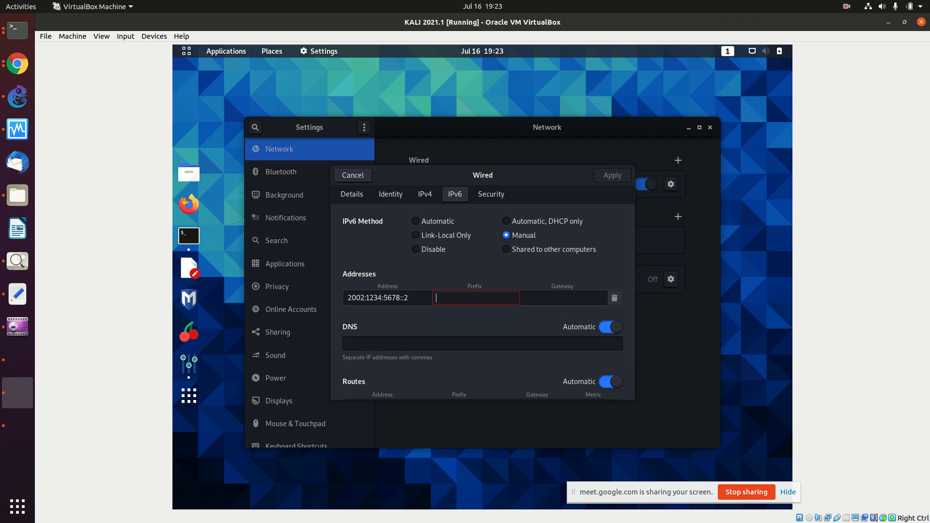
type("60")
left_click(576, 298)
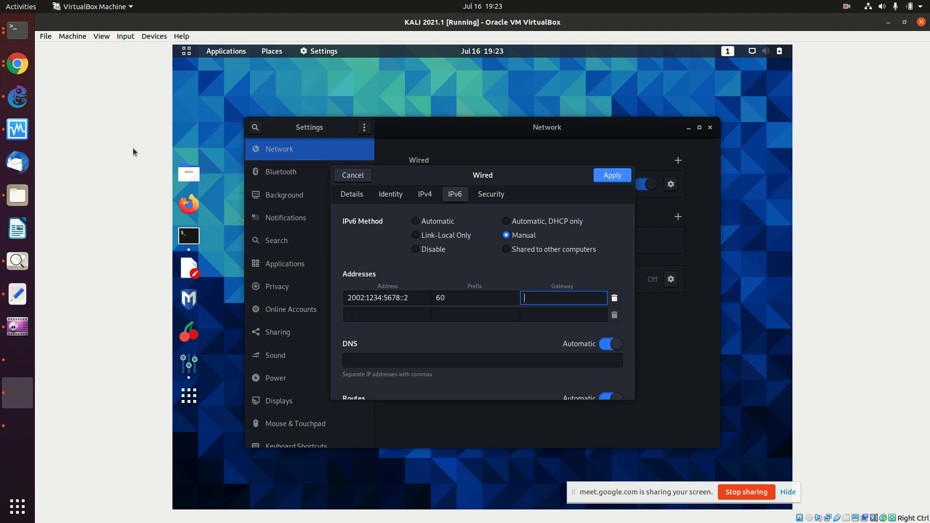
left_click(18, 63)
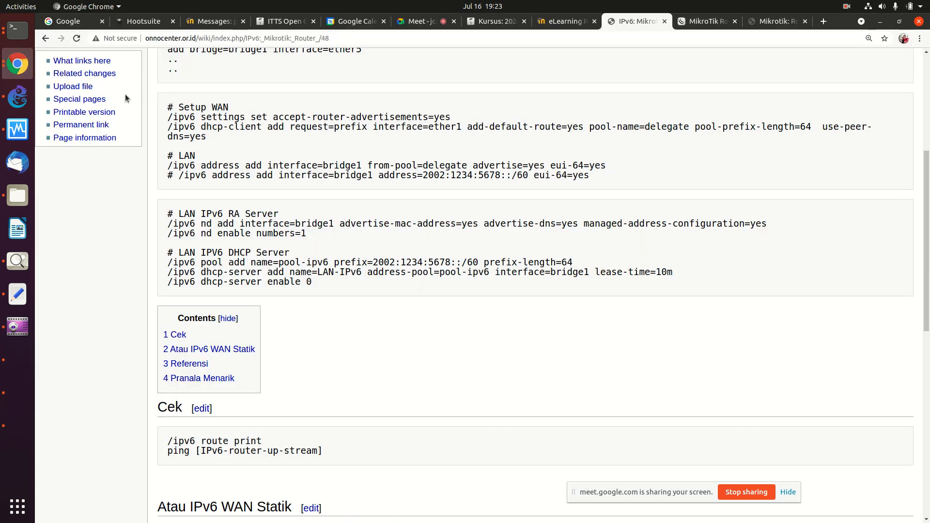
Step: List the MikroTik router's IPv6 addresses with /ipv6 address print
left_click(14, 32)
type("/ipv6 address print")
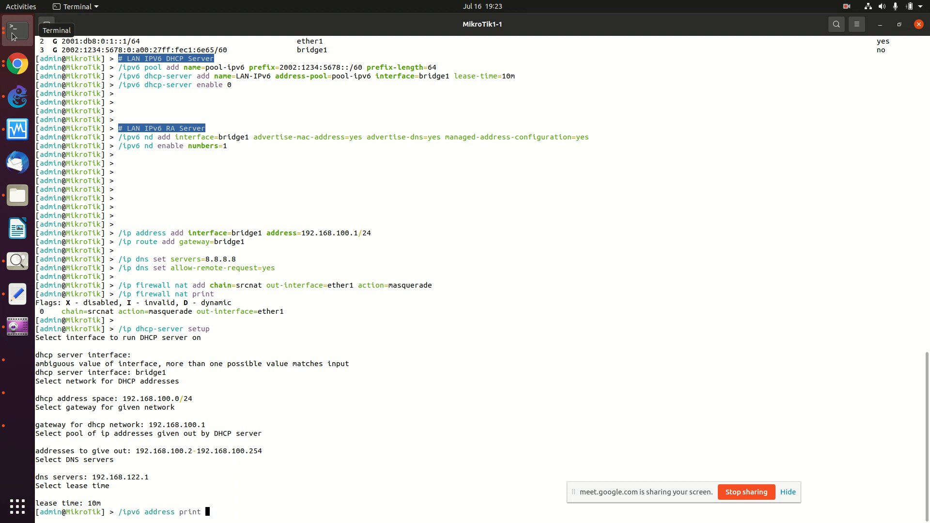
key("Return")
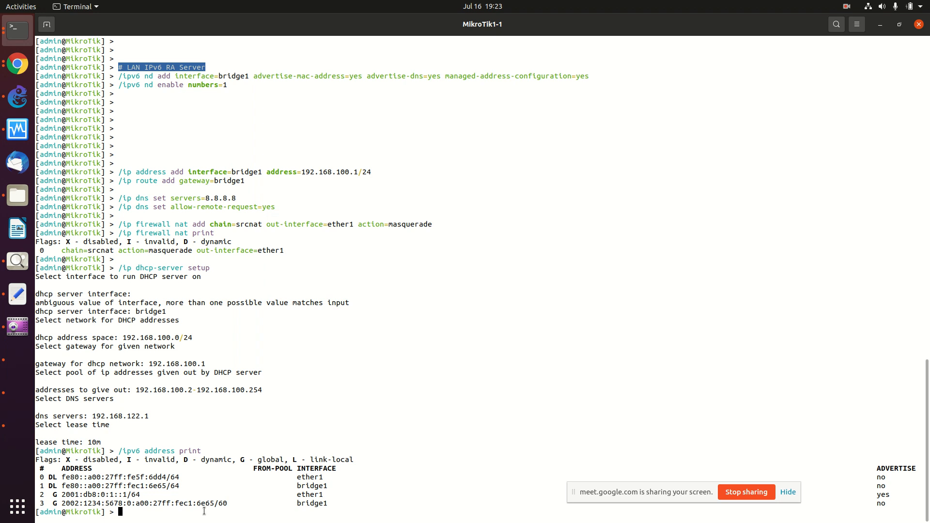
Step: Add the address 2002:1234:5678::1/60 to interface bridge1 on the router
key("Up")
key("BackSpace")
key("BackSpace")
key("BackSpace")
key("BackSpace")
key("BackSpace")
key("BackSpace")
type("add")
key("Tab")
key("Tab")
key("Tab")
key("Tab")
type("int")
key("Tab")
type("br")
key("Tab")
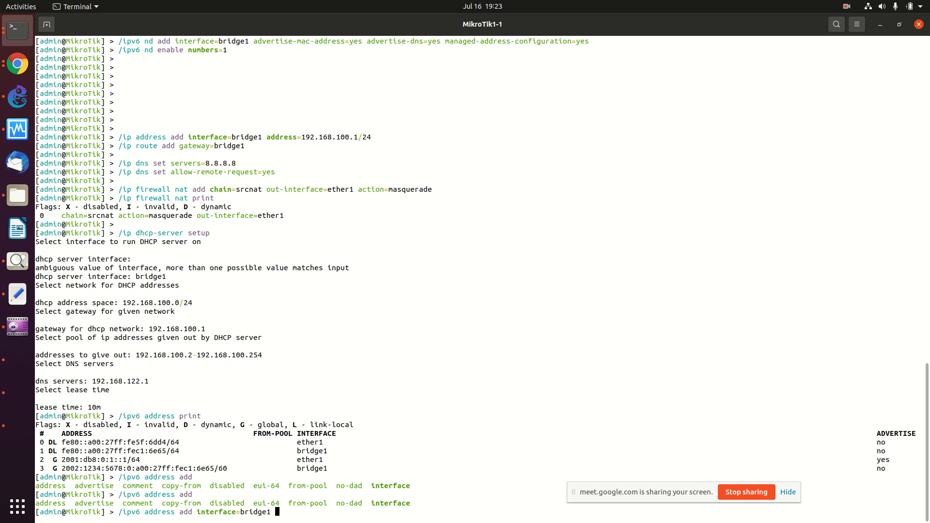
type("ad")
key("BackSpace")
key("BackSpace")
key("Tab")
key("Tab")
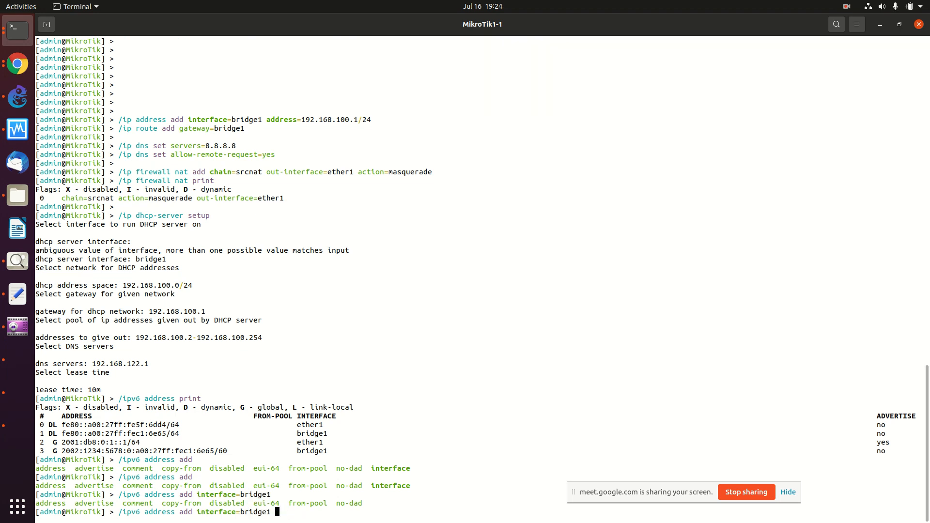
type("add")
key("Tab")
type("2002:1234:5678::1/60")
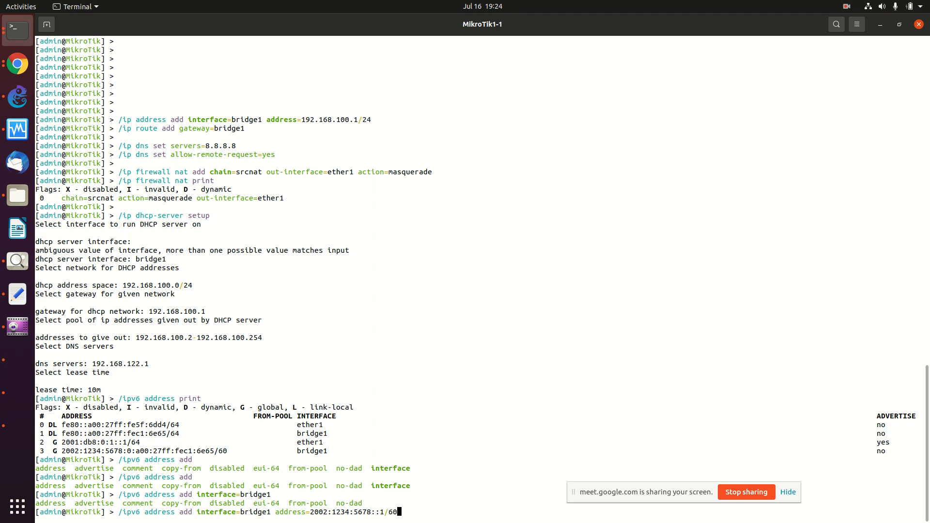
key("Return")
Step: Re-list the IPv6 addresses and highlight the new 2002:1234:5678 entries on bridge1
key("Up")
key("Up")
key("Return")
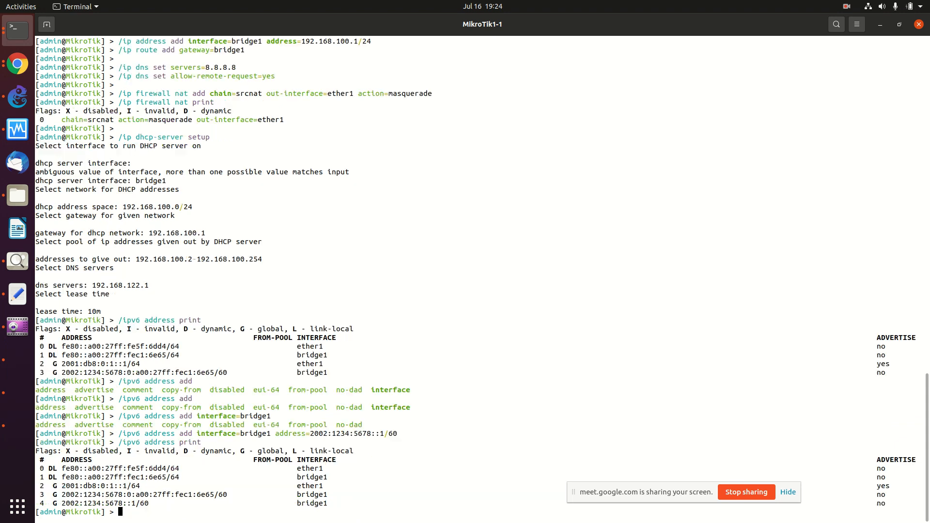
left_click_drag(340, 503, 44, 491)
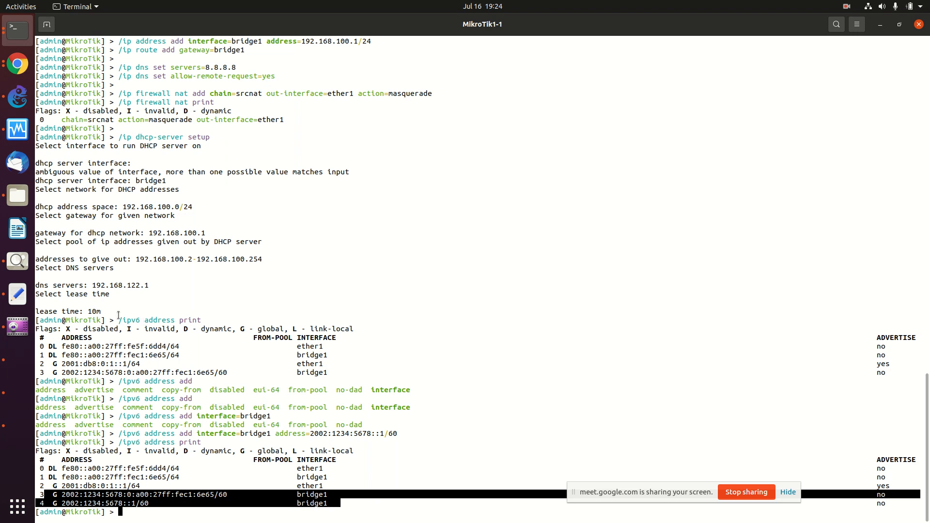
Step: Set IPv6 gateway 2002:1234:5678::1, apply it, restart the Wired connection, and close Settings
left_click(20, 393)
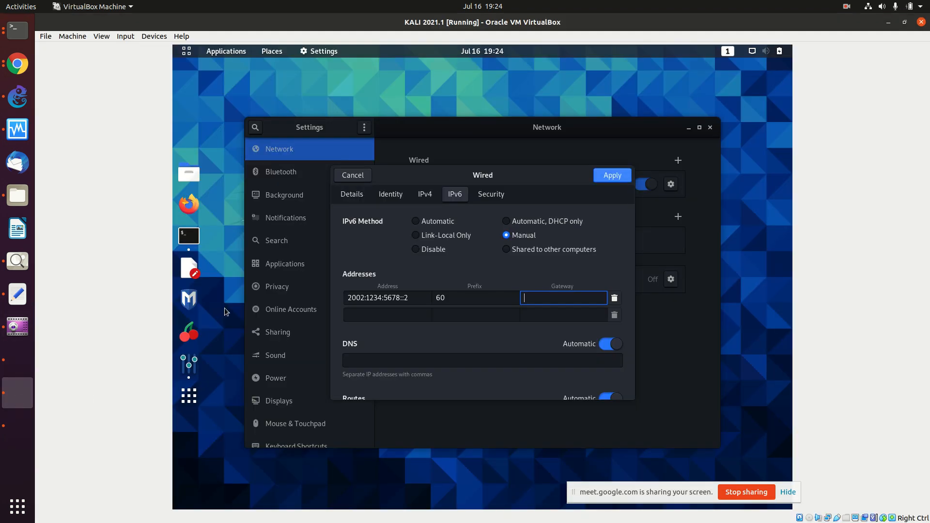
type("2002")
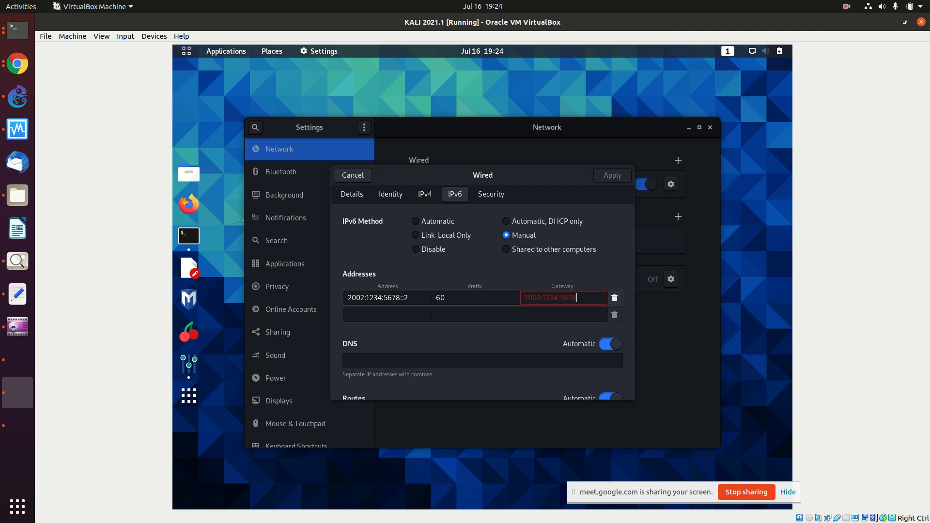
type(":1")
left_click(625, 178)
left_click(653, 187)
left_click(654, 187)
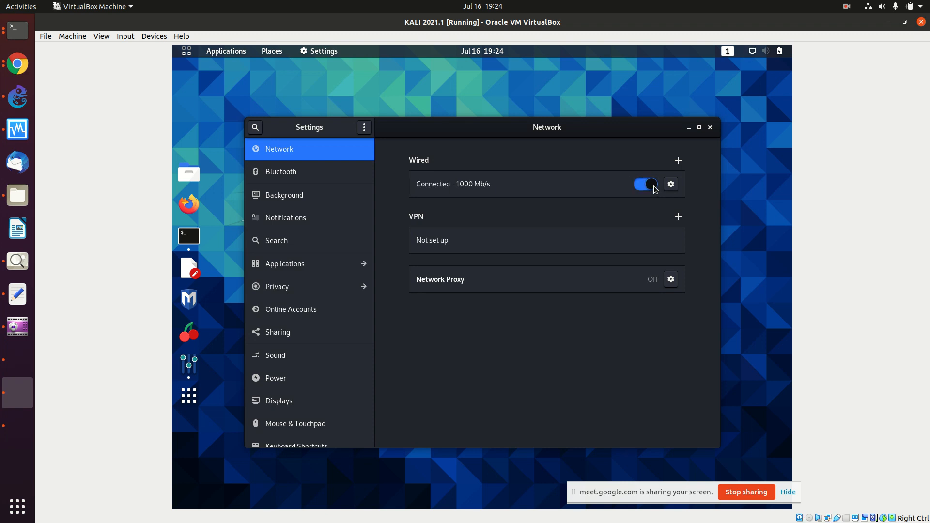
left_click(710, 128)
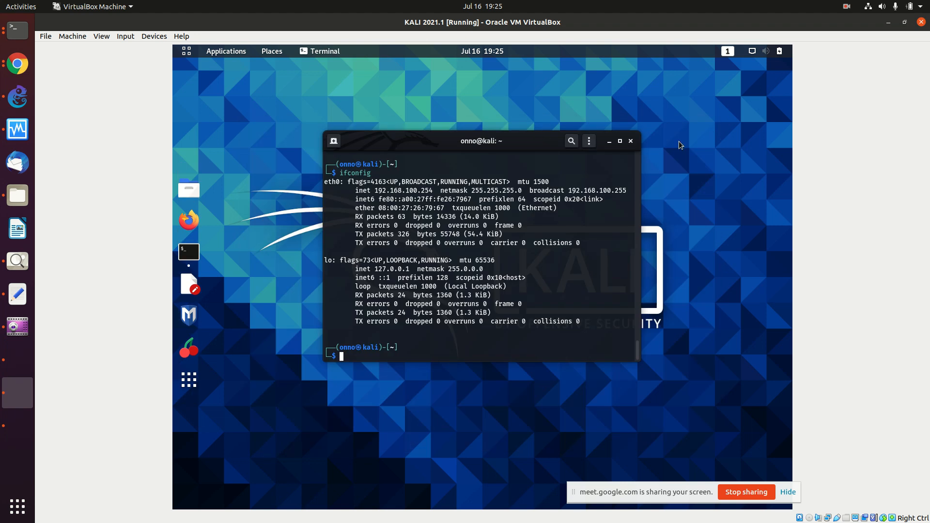
Step: Rerun ifconfig | more and verify eth0 holds 2002:1234:5678::2
key("Return")
key("Up")
key("Up")
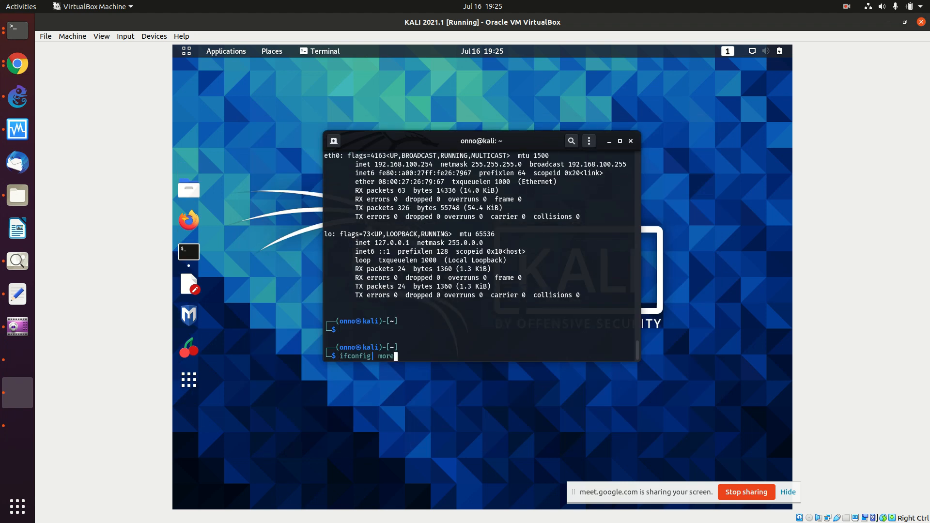
key("Return")
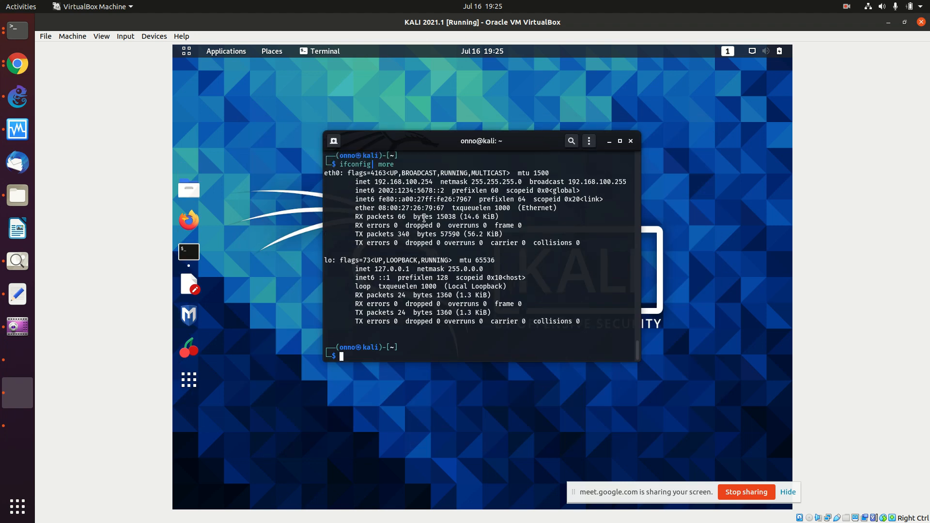
left_click_drag(381, 190, 443, 190)
left_click(392, 313)
Step: Ping the router at 2002:1234:5678::1 and stop it after 6 replies with 0% loss
type("ping 2002:1234:5678::1")
key("Return")
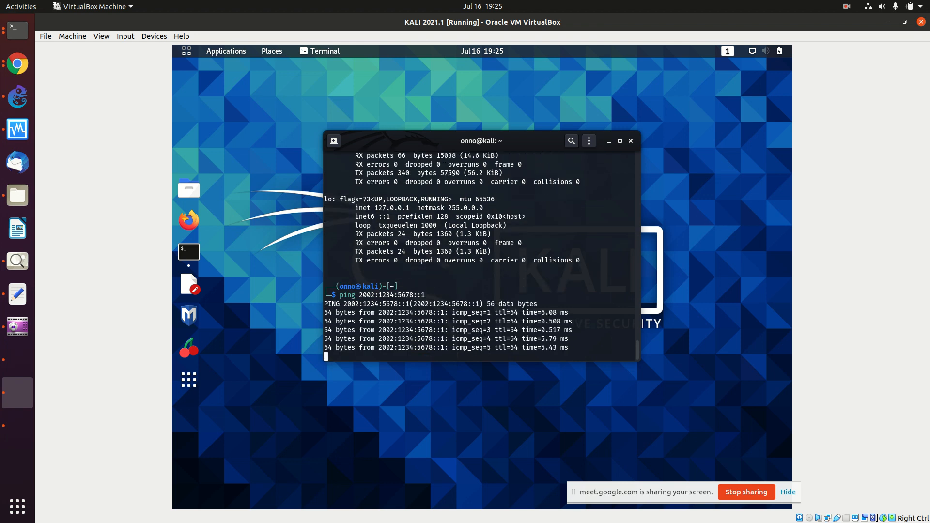
key("ctrl+c")
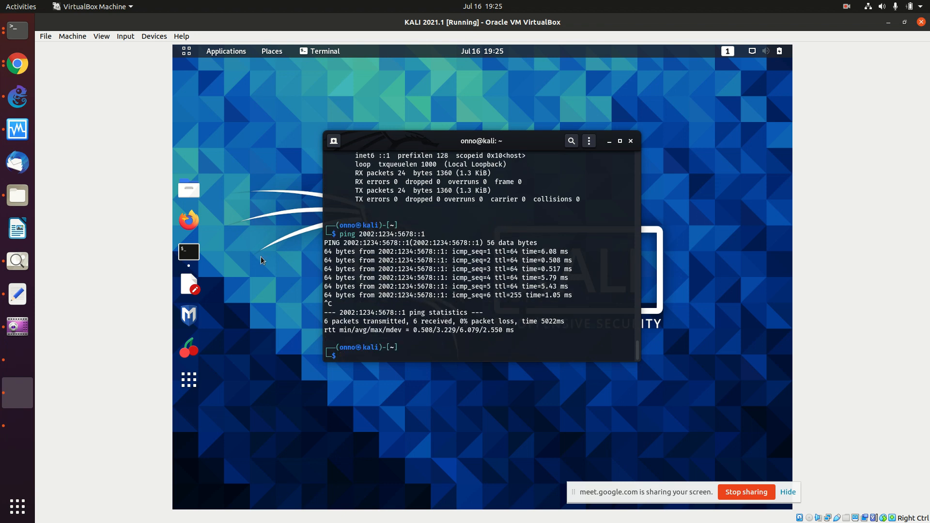
Step: List the Ubuntu Server VM's network interfaces with ifconfig
left_click(14, 359)
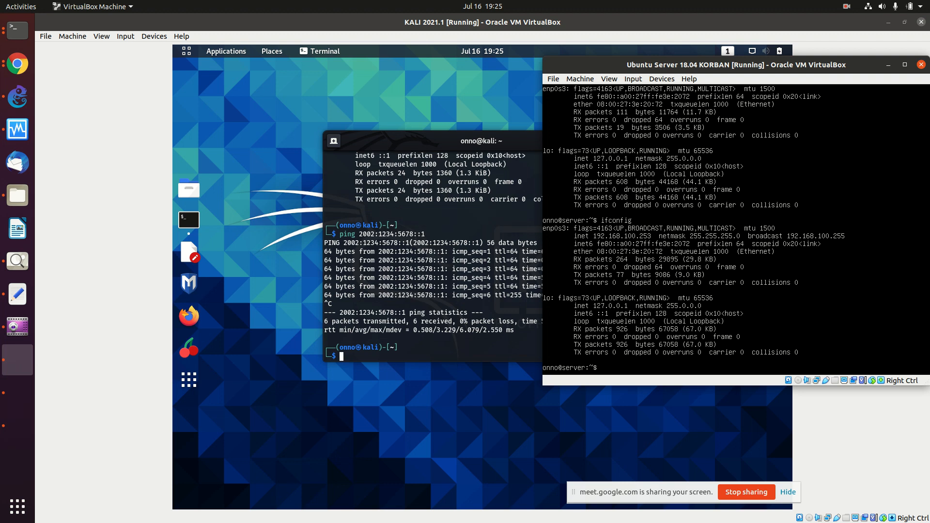
key("Return")
key("Return")
key("Return")
type("ifconfig")
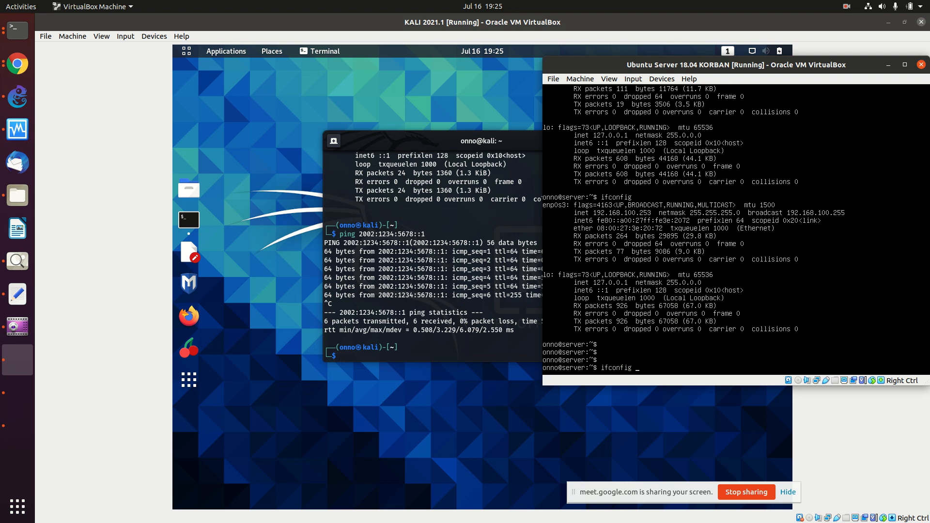
key("Return")
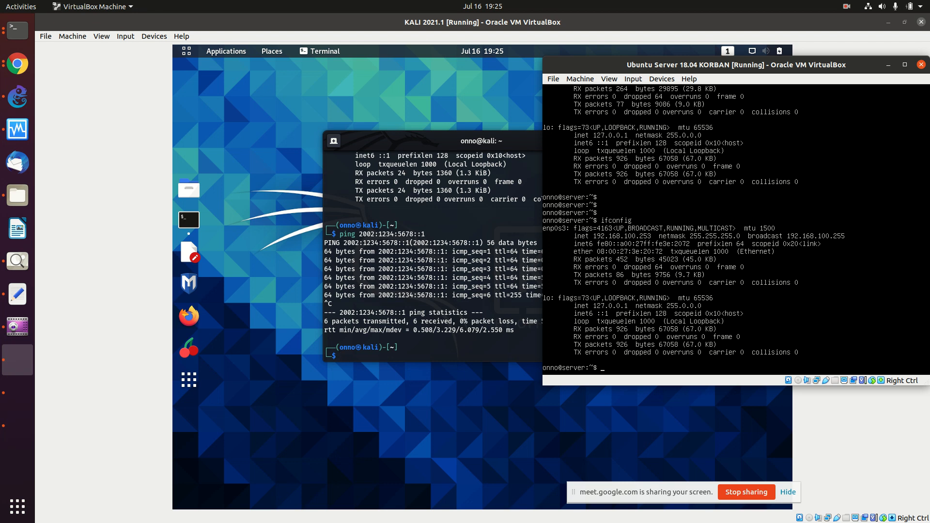
Step: Become root with sudo su and the password, then rerun ifconfig
type("sudo su")
key("Return")
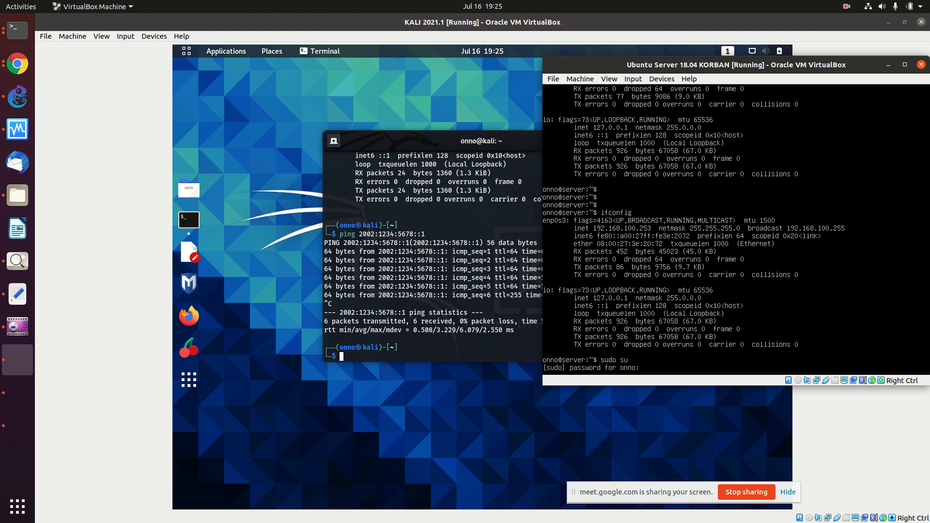
key("Return")
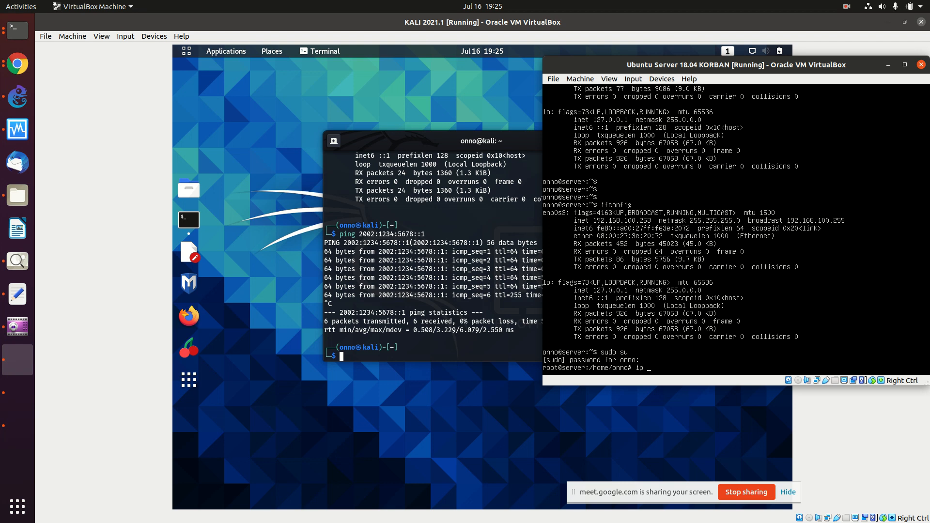
type("ifconfig")
key("Return")
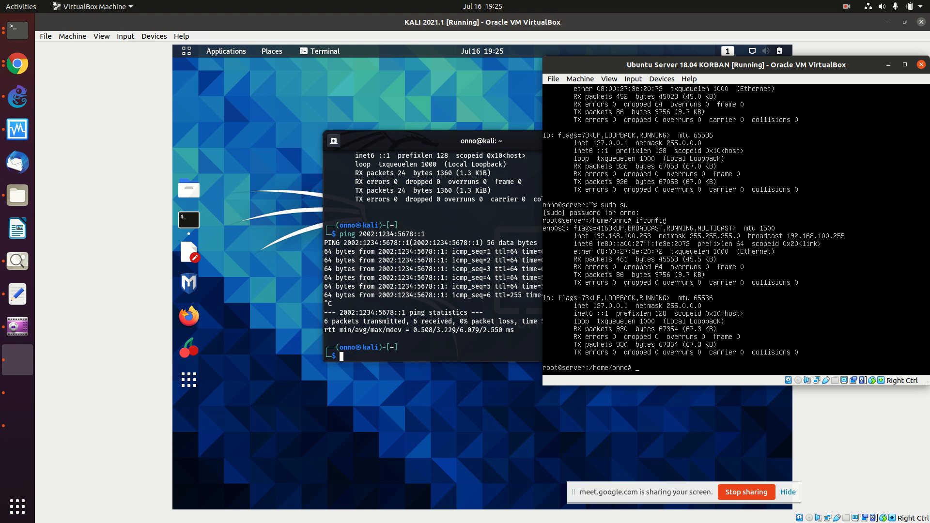
Step: Open the OnnoWiki main page in a new Chrome tab
left_click(18, 63)
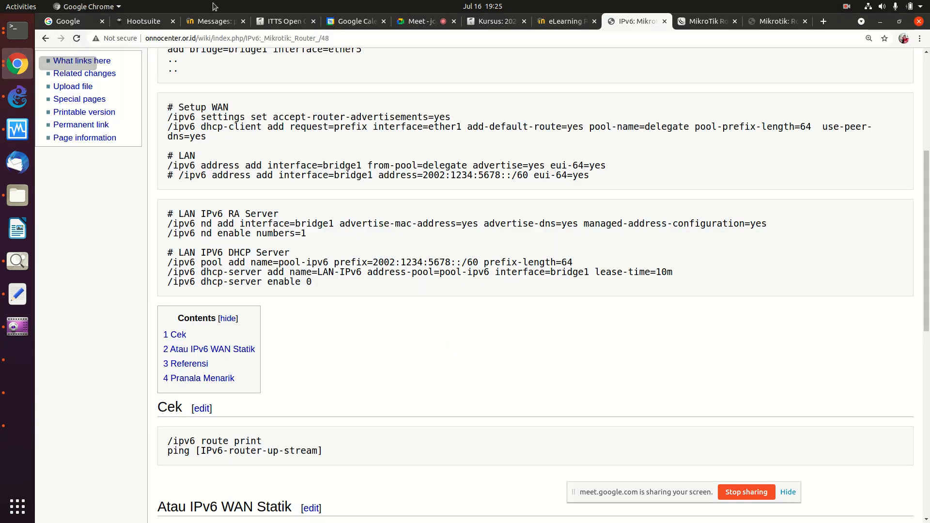
left_click(824, 22)
left_click(513, 40)
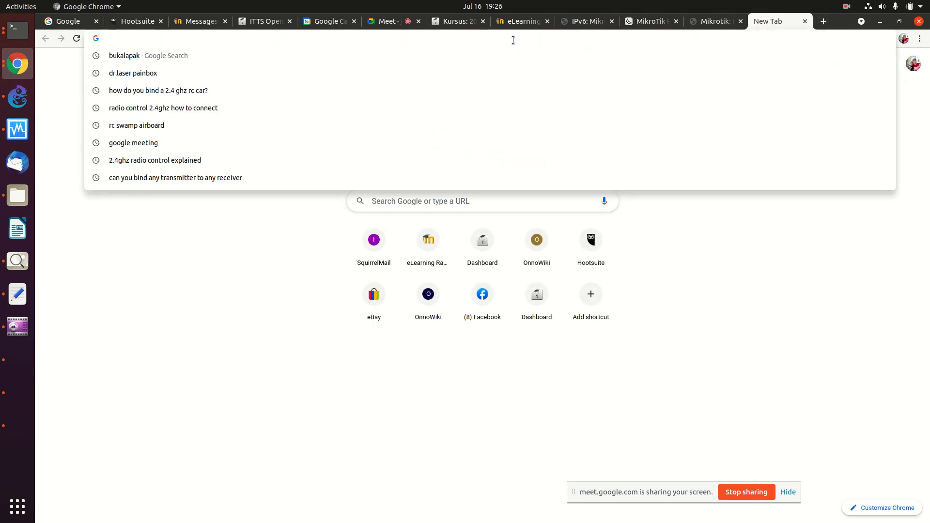
type("ifc a")
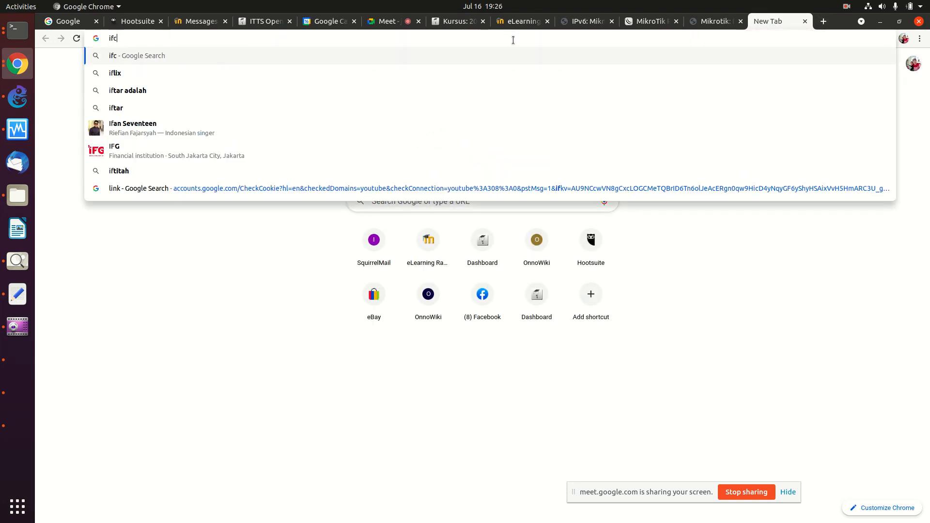
key("BackSpace")
key("BackSpace")
key("BackSpace")
key("BackSpace")
key("BackSpace")
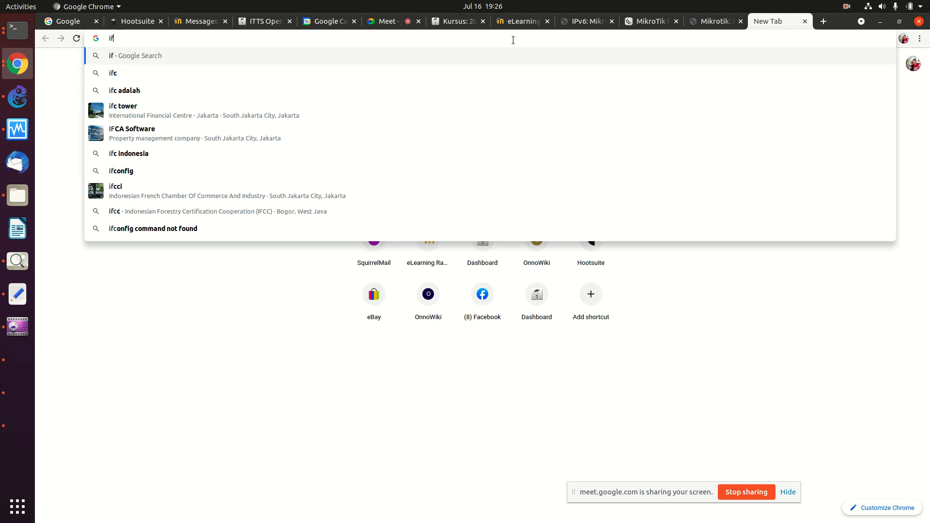
type("ifconfig")
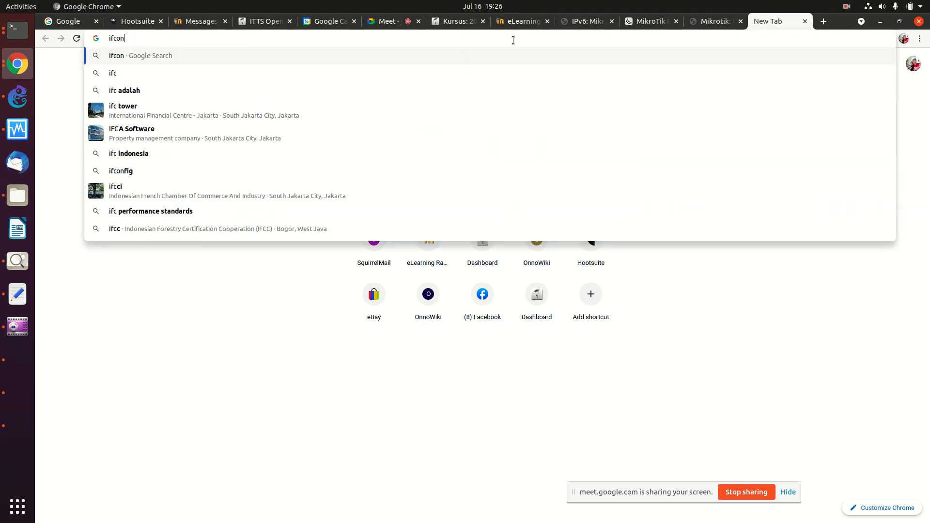
key("BackSpace")
key("BackSpace")
key("BackSpace")
key("BackSpace")
key("BackSpace")
key("BackSpace")
key("BackSpace")
type("o")
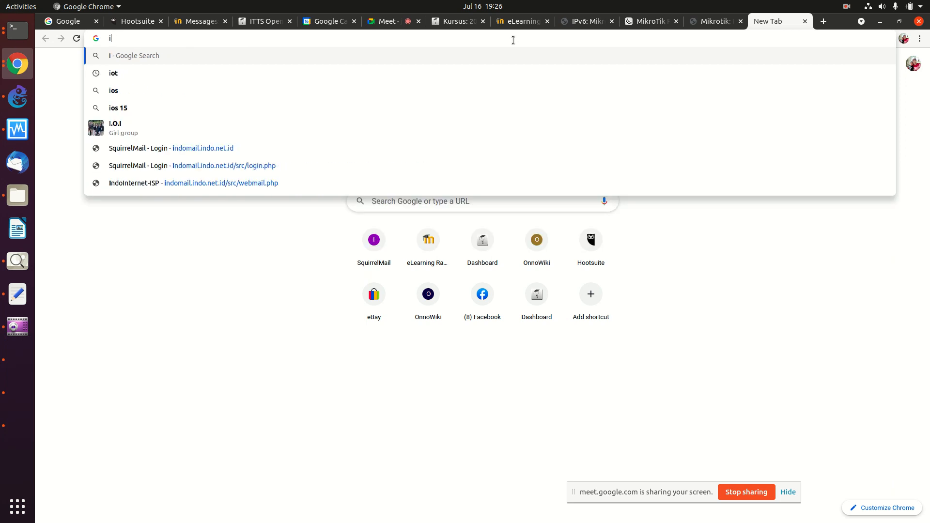
key("BackSpace")
key("BackSpace")
type("onno")
key("Right")
key("Return")
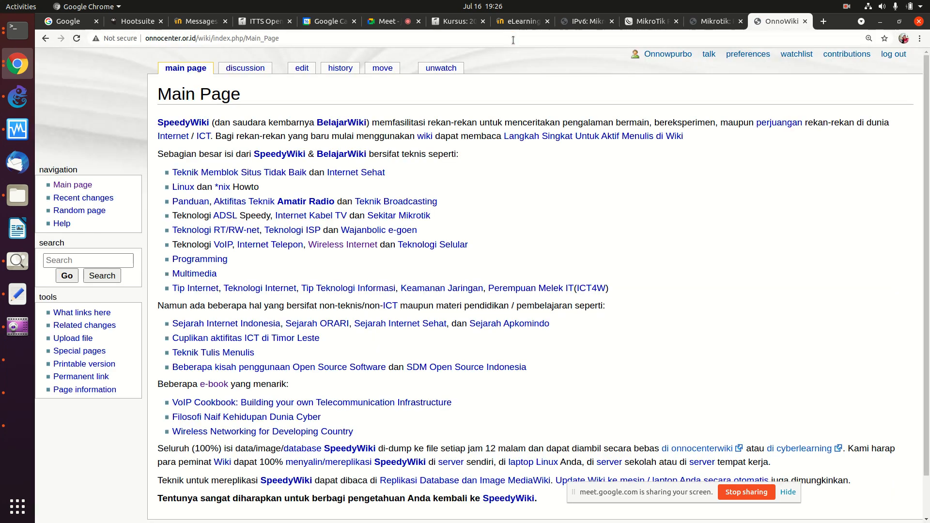
Step: Search the wiki for 'ipv6' and jump to section 5 Konfigurasi Interface
left_click(112, 256)
type("ipv6")
key("Return")
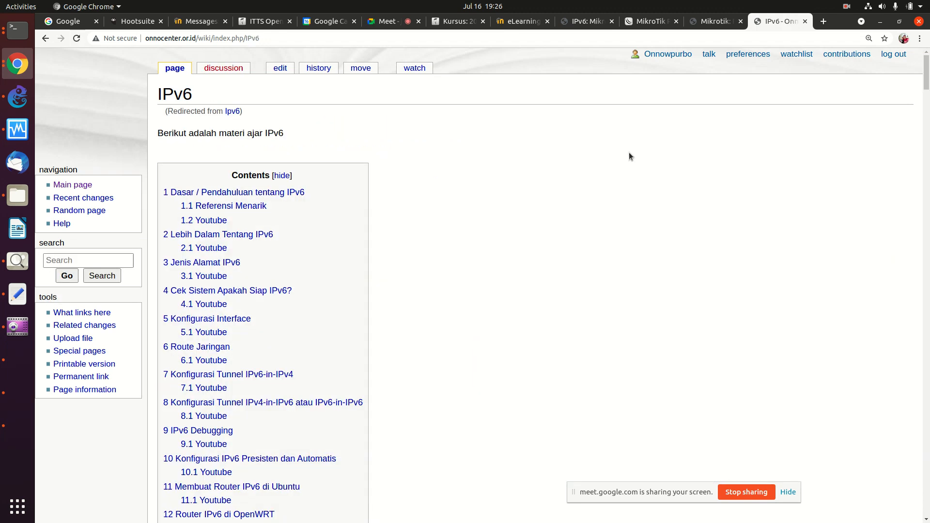
left_click(221, 319)
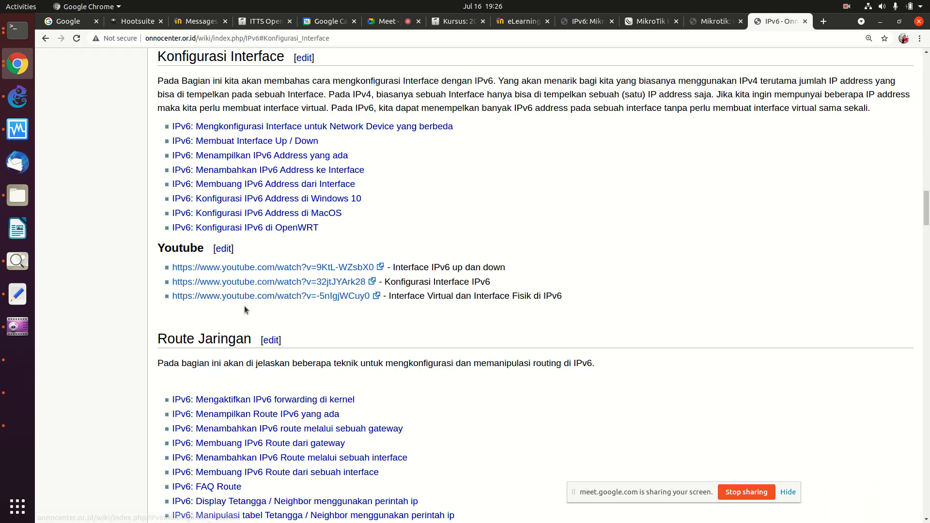
Step: Open 'IPv6: Menambahkan IPv6 Address ke Interface' and scroll down to its usage syntax
left_click(274, 174)
scroll(505, 180, "down", 2)
scroll(505, 182, "down", 4)
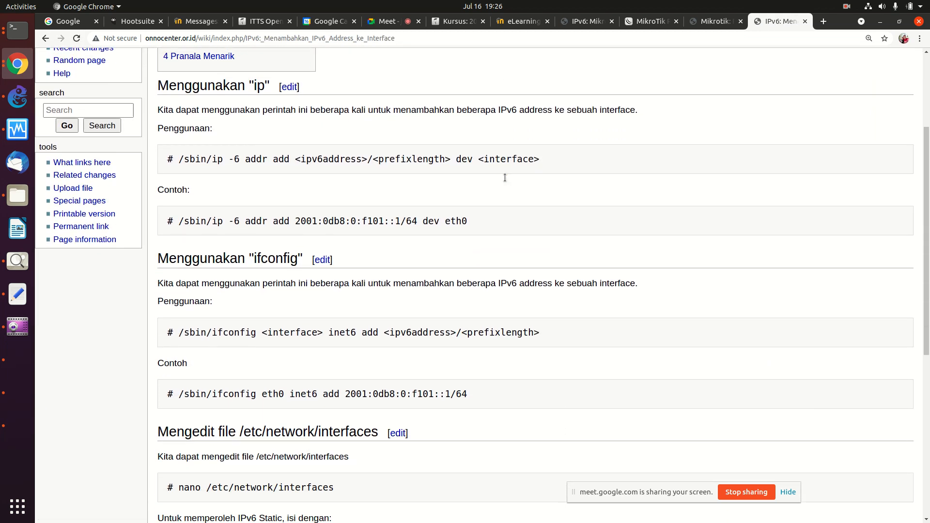
left_click_drag(320, 159, 196, 155)
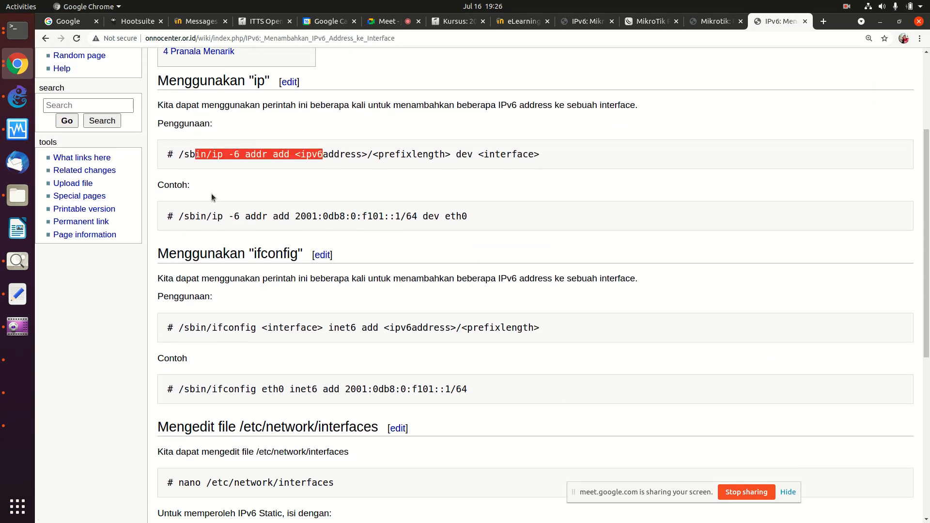
left_click(224, 159)
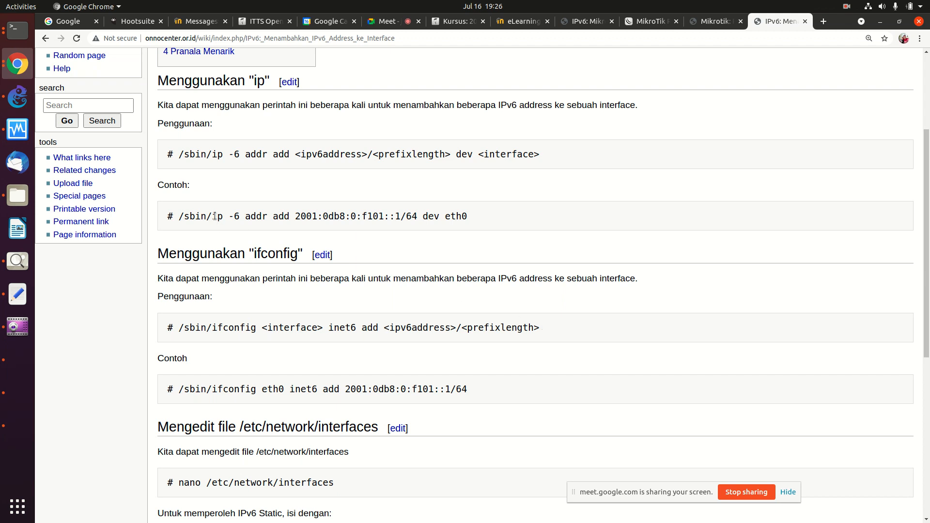
Step: Select and copy the example ip -6 addr add command
left_click_drag(217, 217, 313, 217)
left_click(314, 217)
left_click_drag(214, 216, 468, 216)
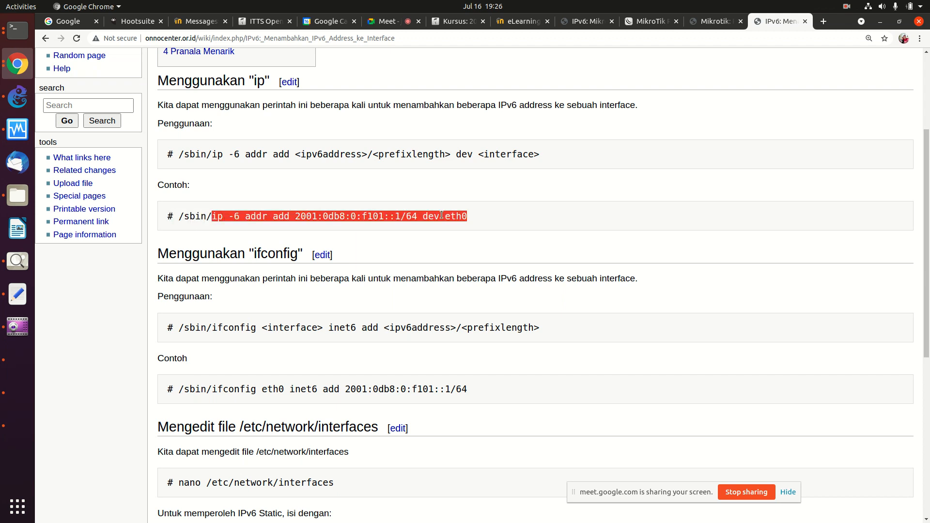
right_click(453, 217)
left_click(456, 220)
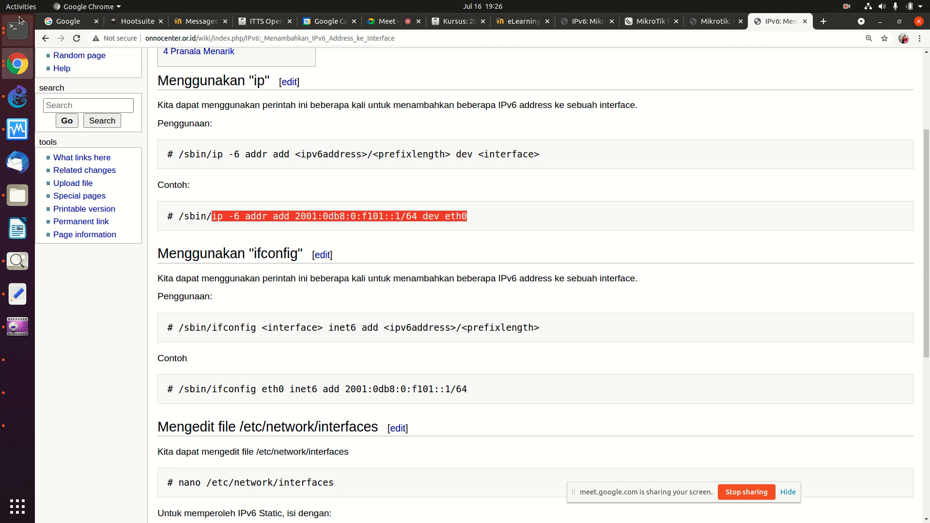
Step: On the Ubuntu VM, add 2002:1234:5678::10/60 to enp0s3 with ip -6 addr add
left_click(16, 367)
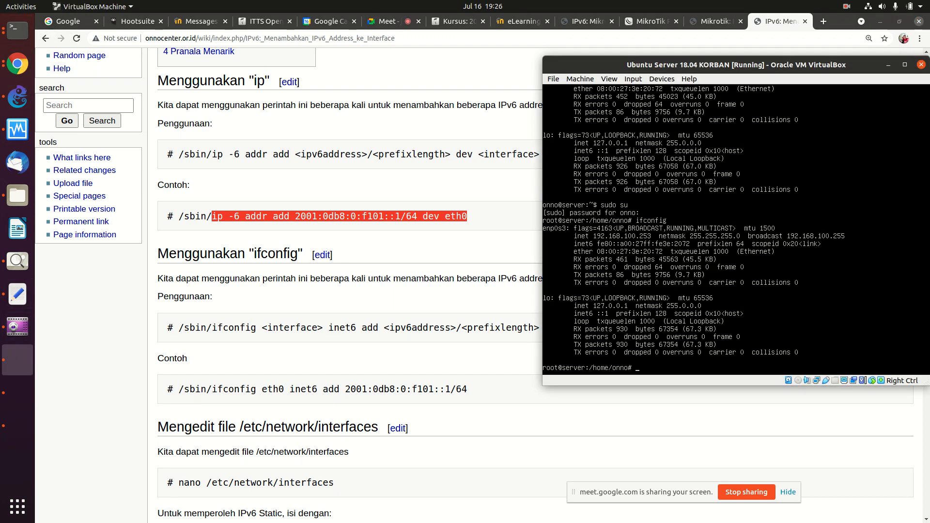
type("ip")
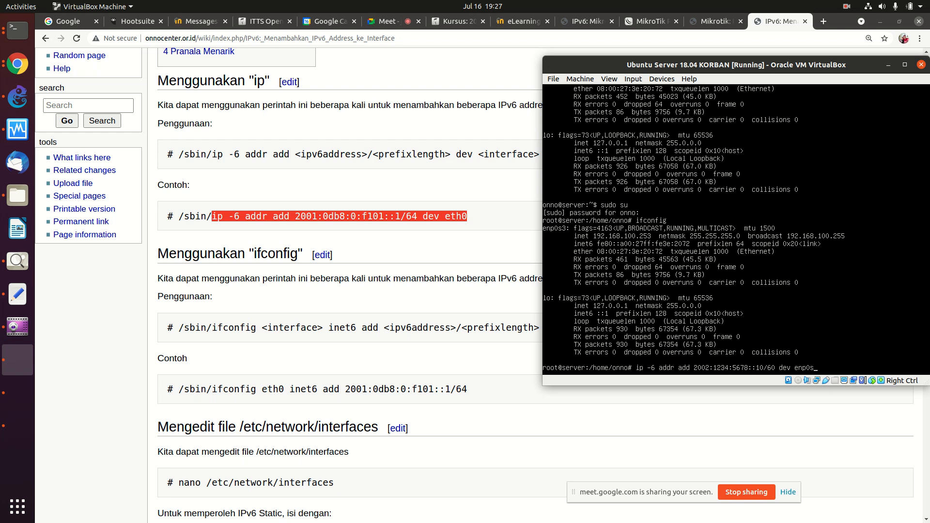
key("Return")
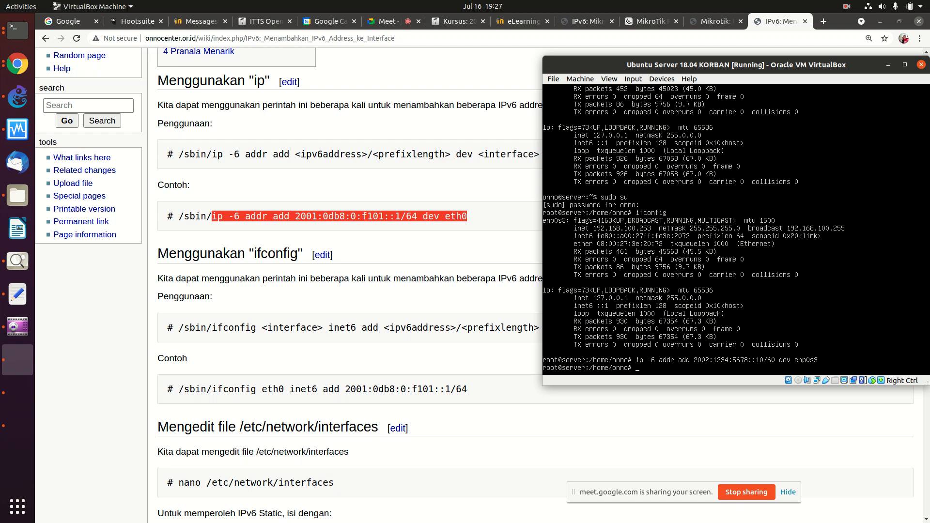
Step: Ping 2002:1234:5678::1 and 2002:1234:5678::2 from Ubuntu, then return to the Kali VM
type("ping 2002")
type(":1234:5678::1")
key("Return")
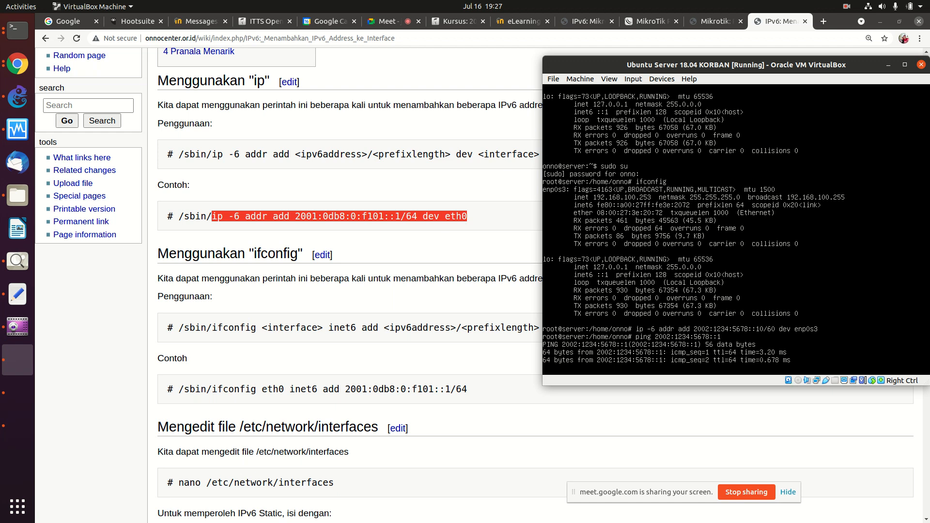
key("ctrl+c")
key("Up")
type("2")
key("Return")
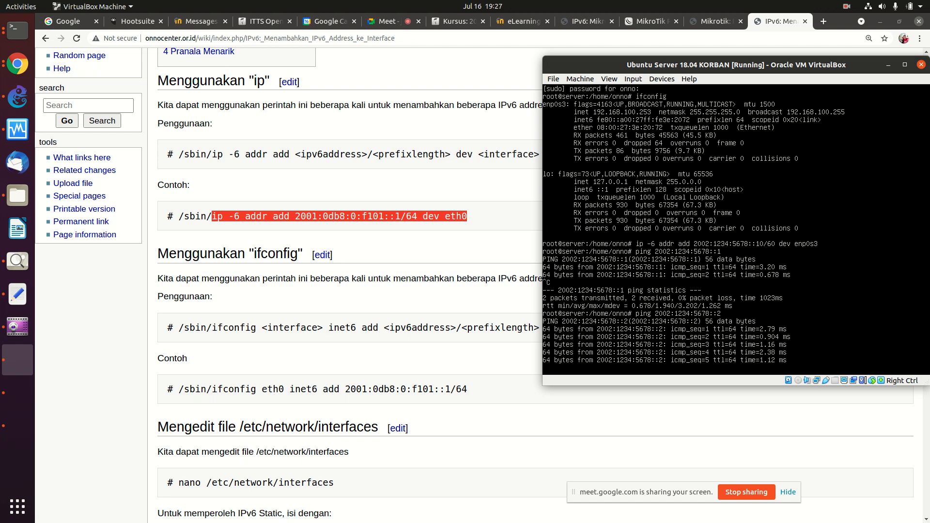
key("ctrl+c")
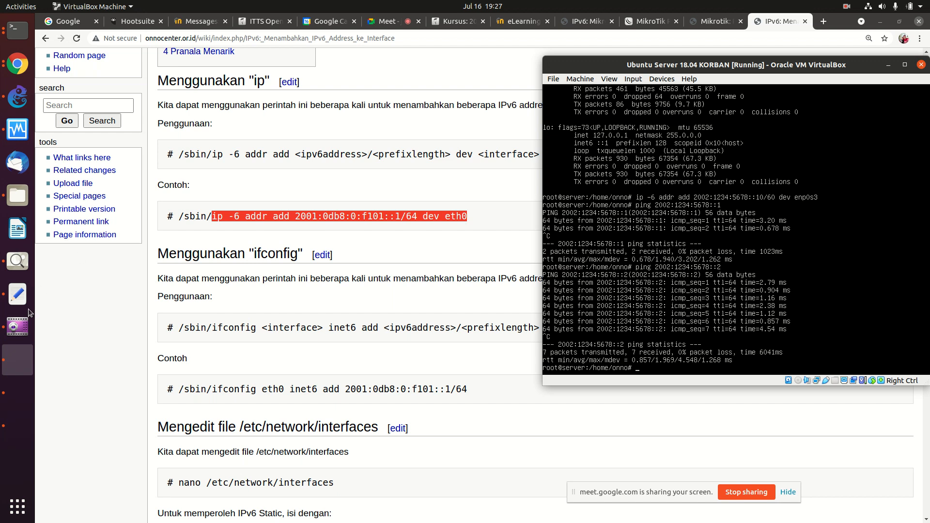
left_click(21, 404)
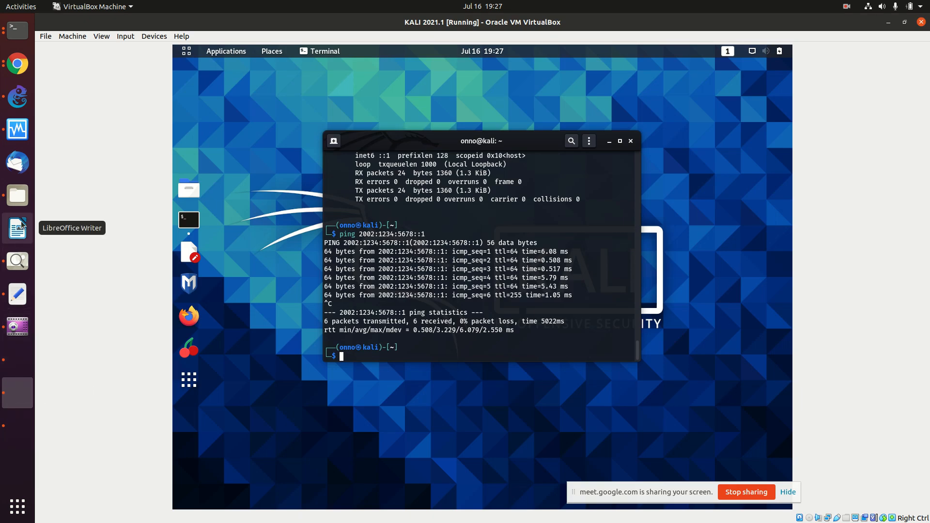
Step: Glance over the VirtualBox VM list and GNS3 topology, then return to the wiki in Chrome
left_click(15, 131)
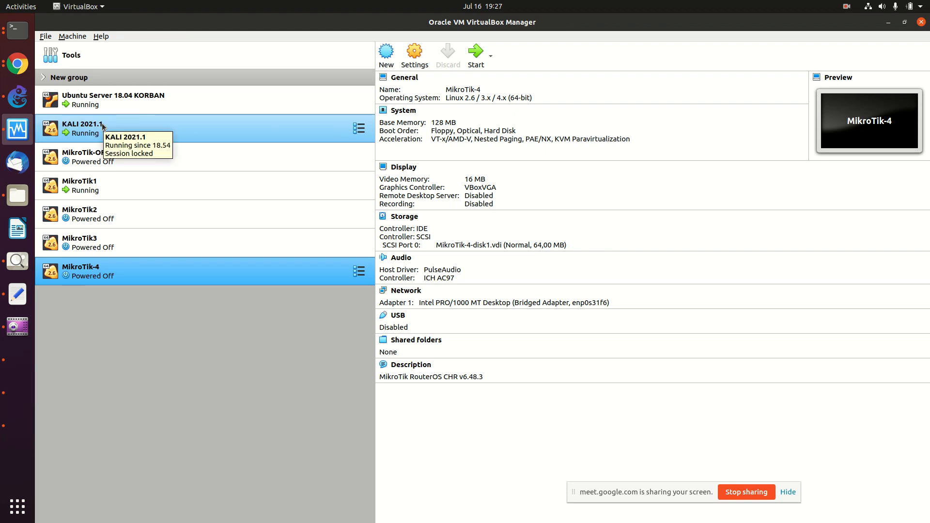
left_click(12, 97)
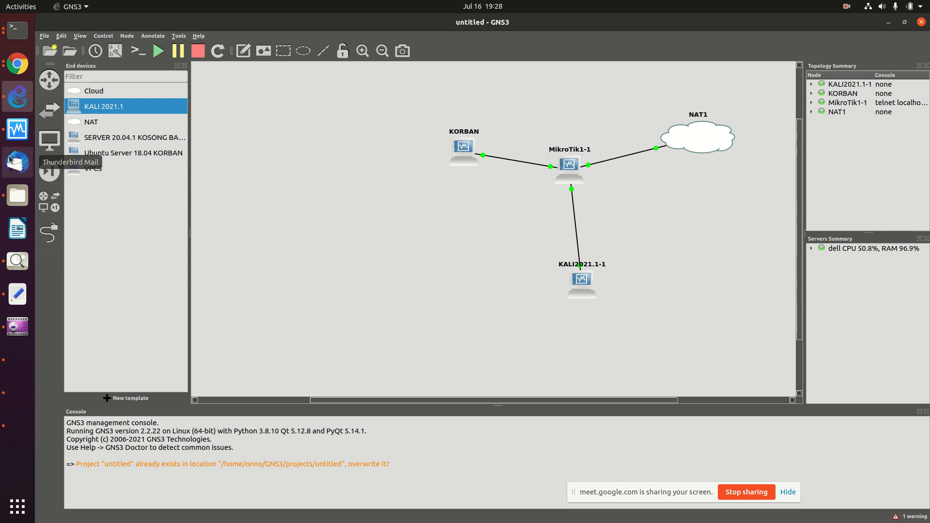
left_click(15, 64)
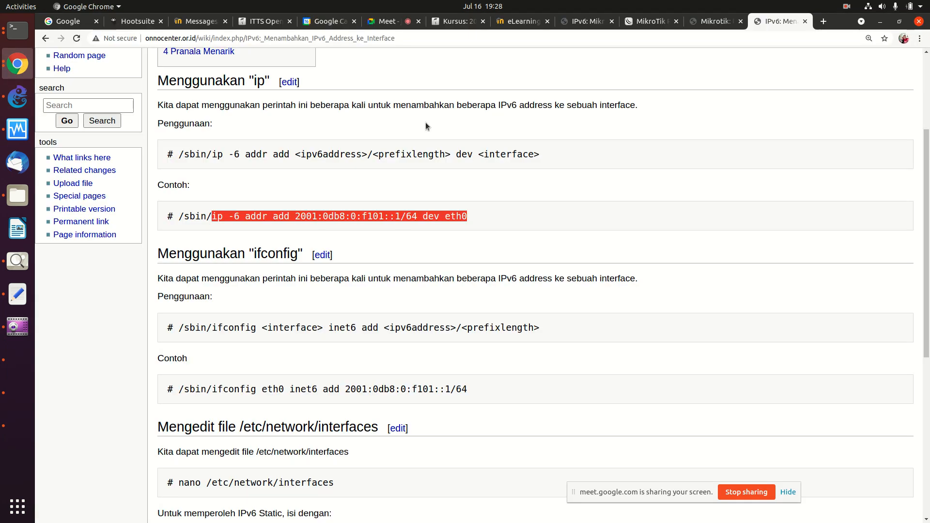
Step: Close the Mikrotik Router Sederhana and MikroTik download tabs, then view the Router /48 page
left_click(46, 39)
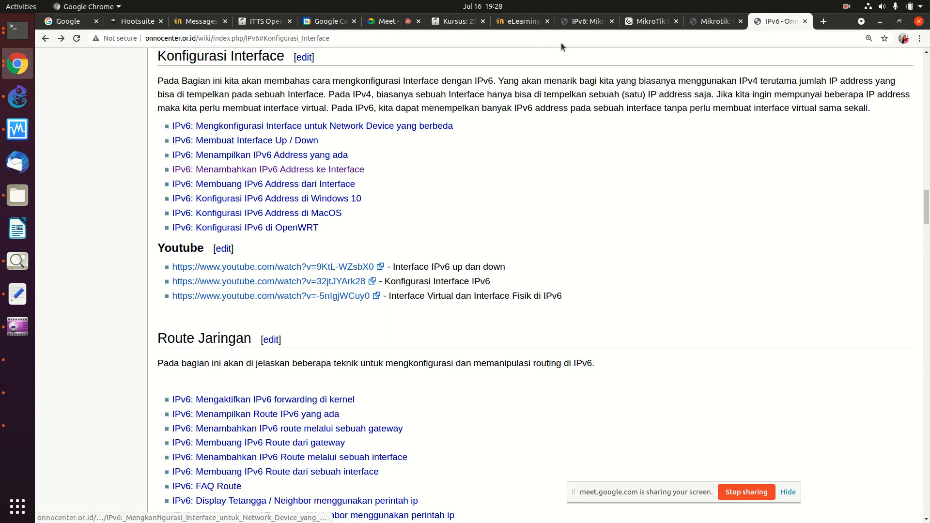
left_click(702, 20)
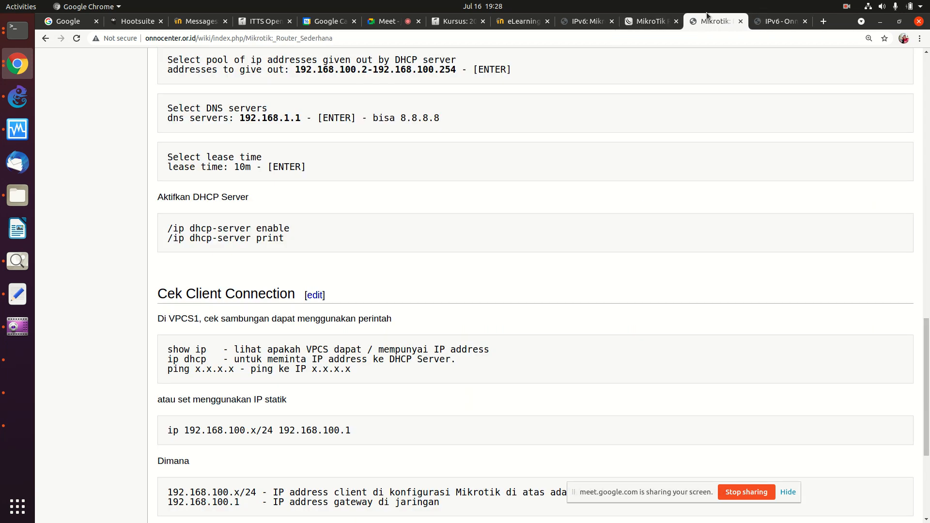
left_click(741, 21)
left_click(662, 21)
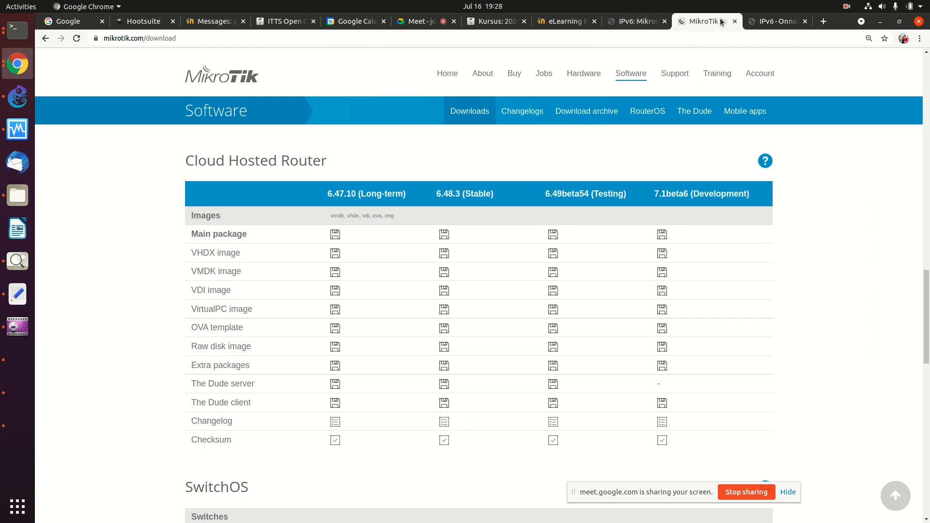
left_click(735, 22)
left_click(652, 22)
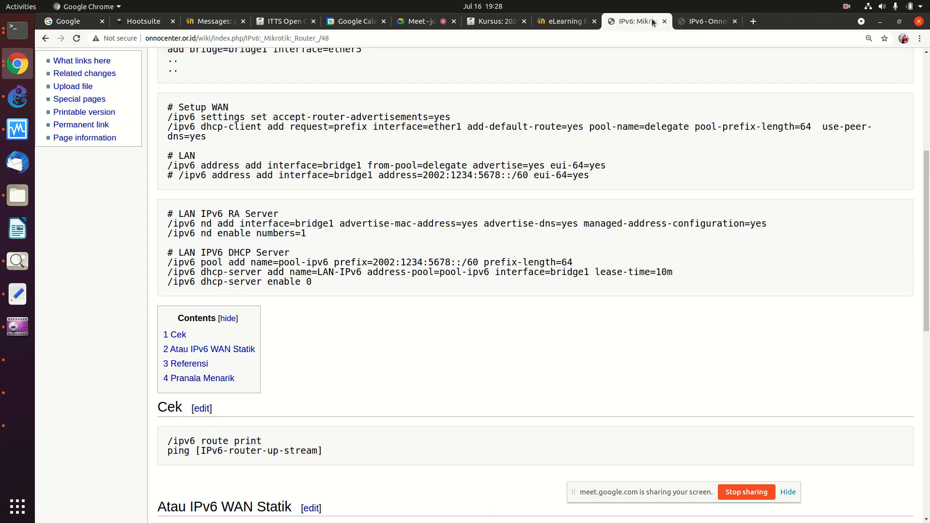
scroll(415, 158, "down", 10)
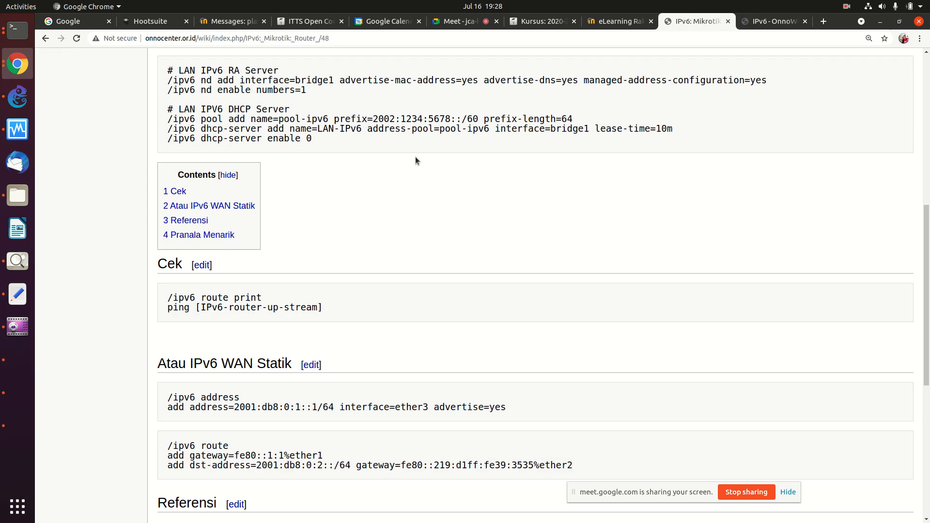
Step: Review the '2 Router di cascade ke cloud' page, then follow its IPv6: Mikrotik link
left_click(46, 42)
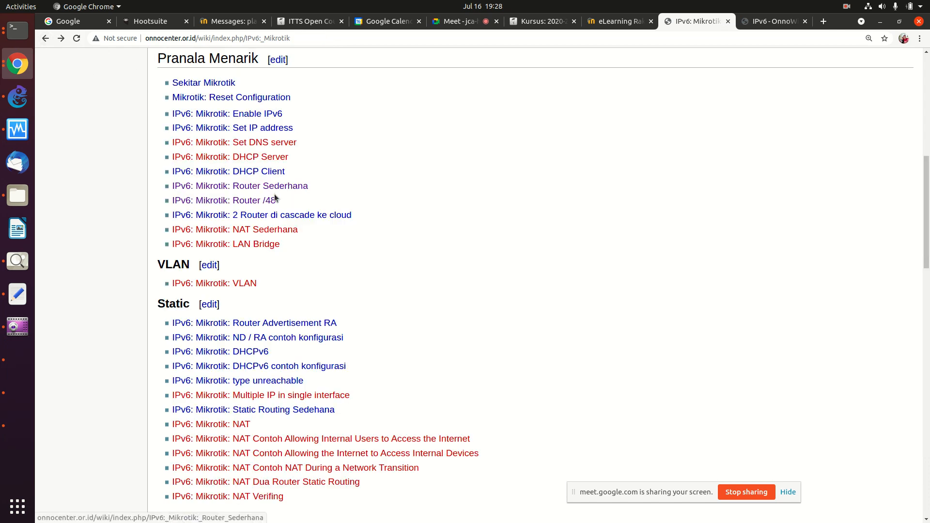
left_click(275, 219)
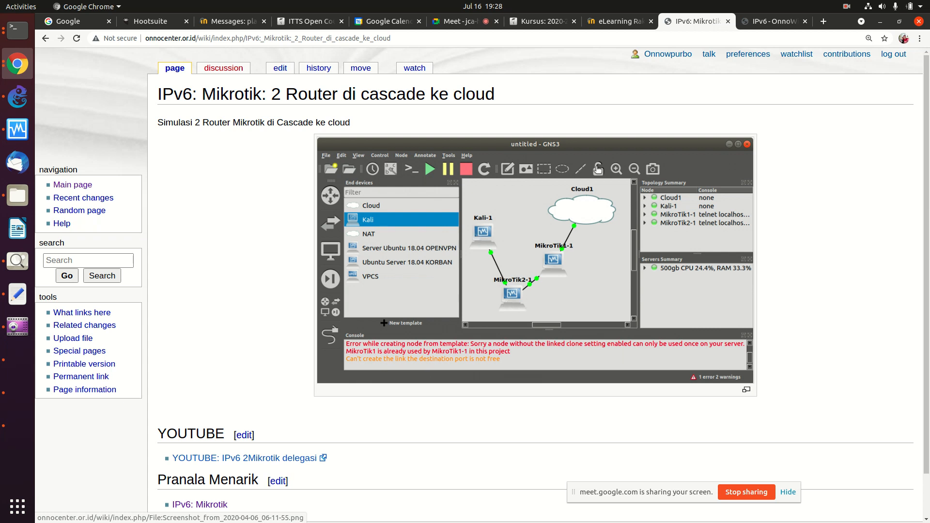
scroll(227, 263, "down", 1)
scroll(226, 263, "down", 2)
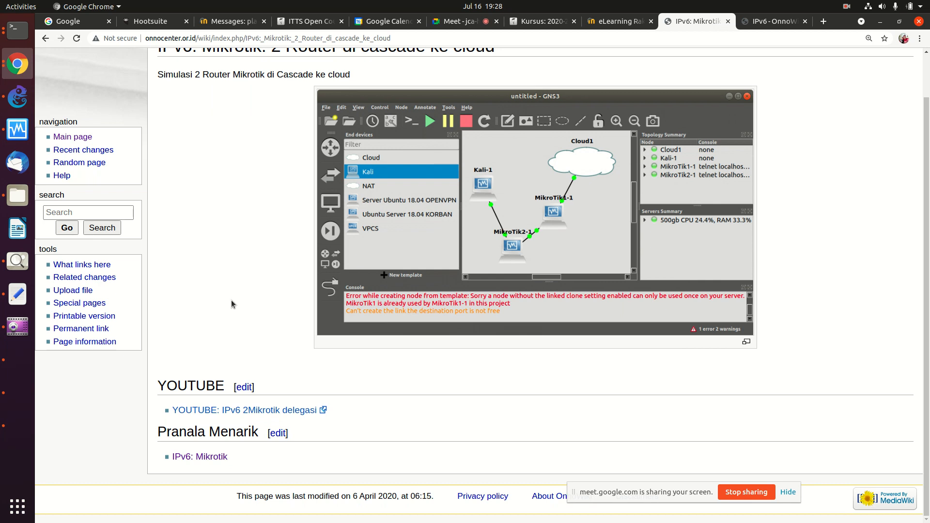
left_click(202, 456)
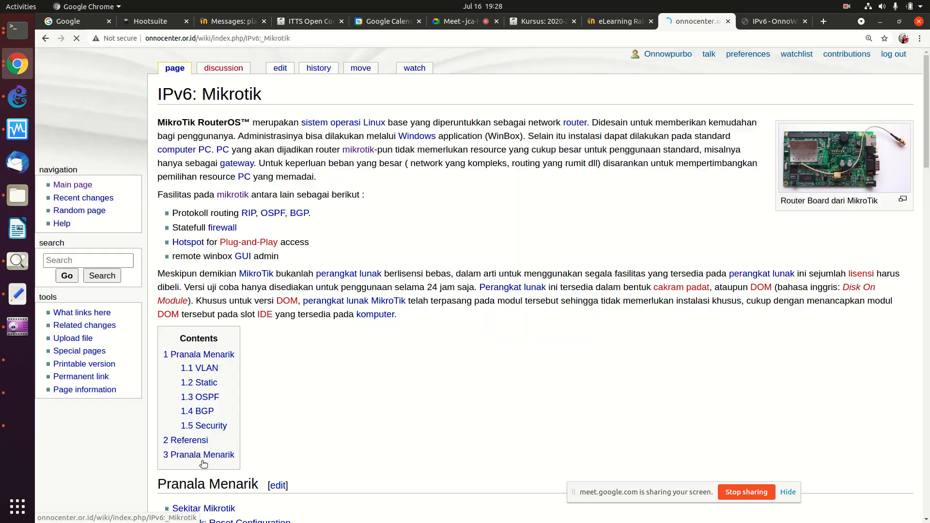
Step: Go back to the IPv6: Mikrotik link list and read the Router /48 page
left_click(47, 39)
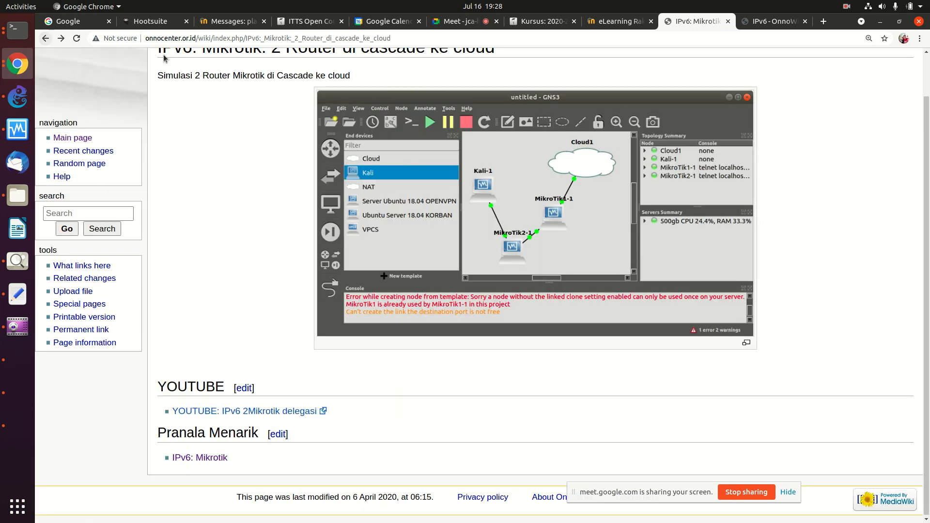
left_click(46, 38)
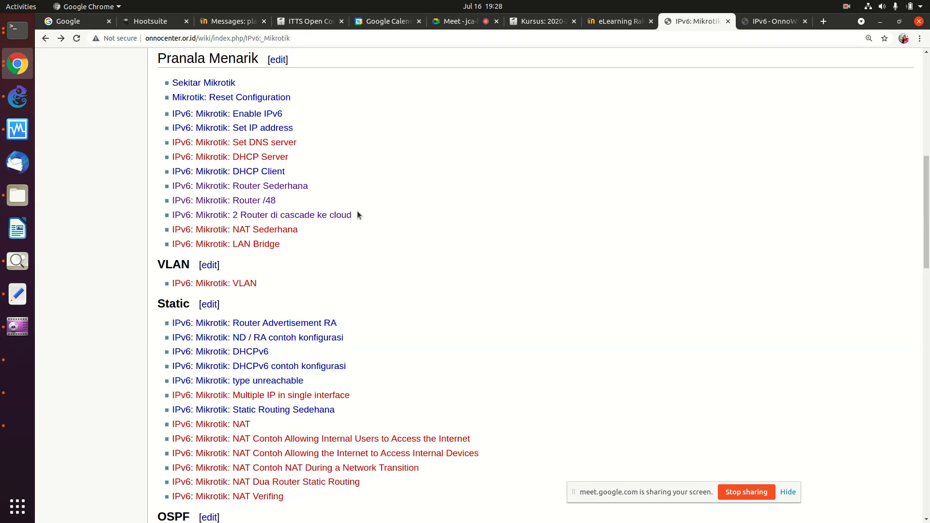
left_click(263, 200)
scroll(372, 191, "down", 6)
scroll(372, 191, "down", 6)
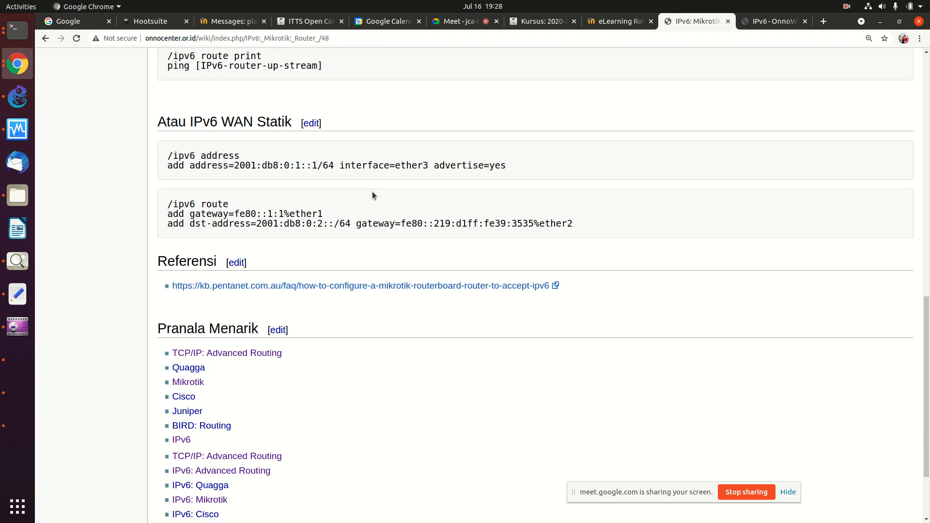
left_click(46, 38)
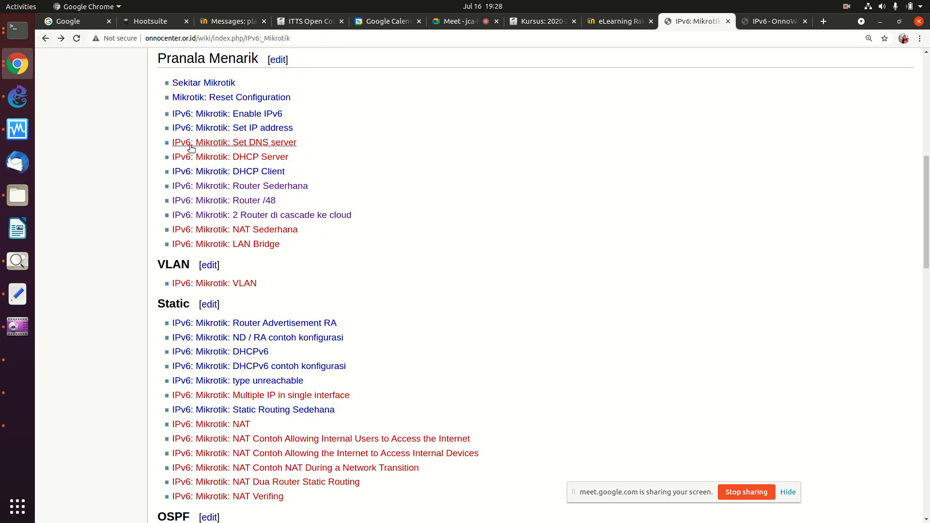
Step: View the DHCP Client and Router Advertisement RA pages, then open ND / RA contoh konfigurasi
left_click(233, 172)
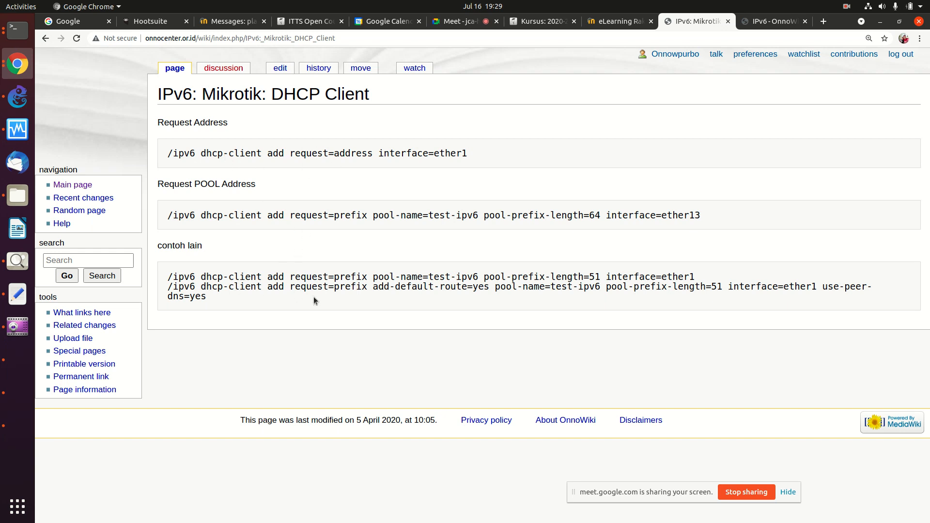
left_click(45, 38)
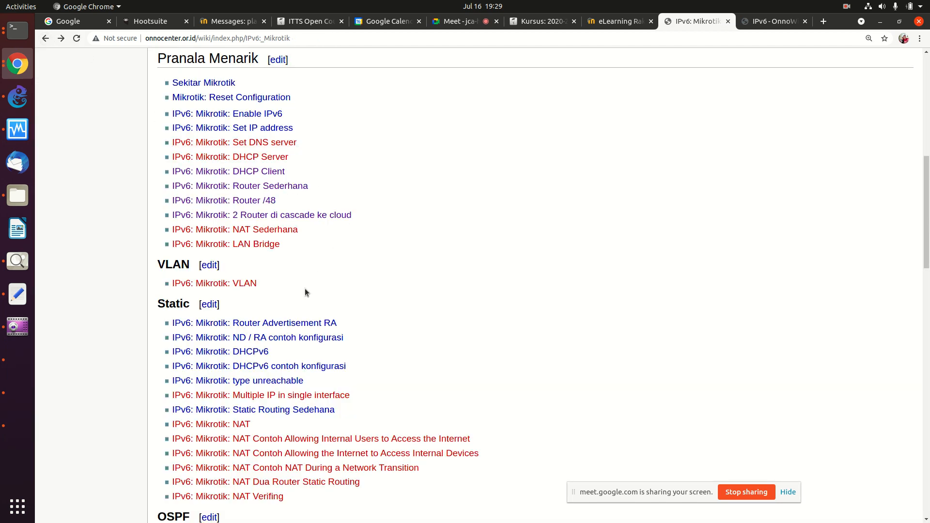
left_click(269, 323)
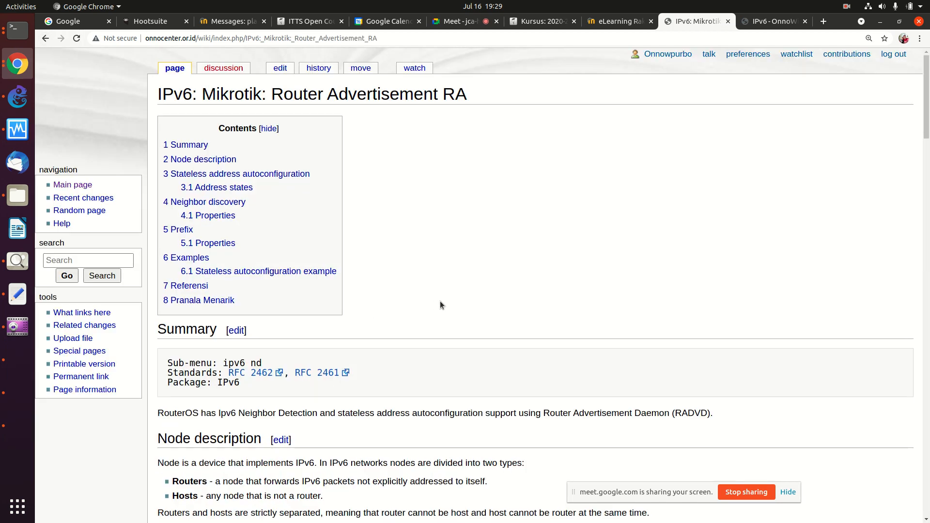
left_click(45, 38)
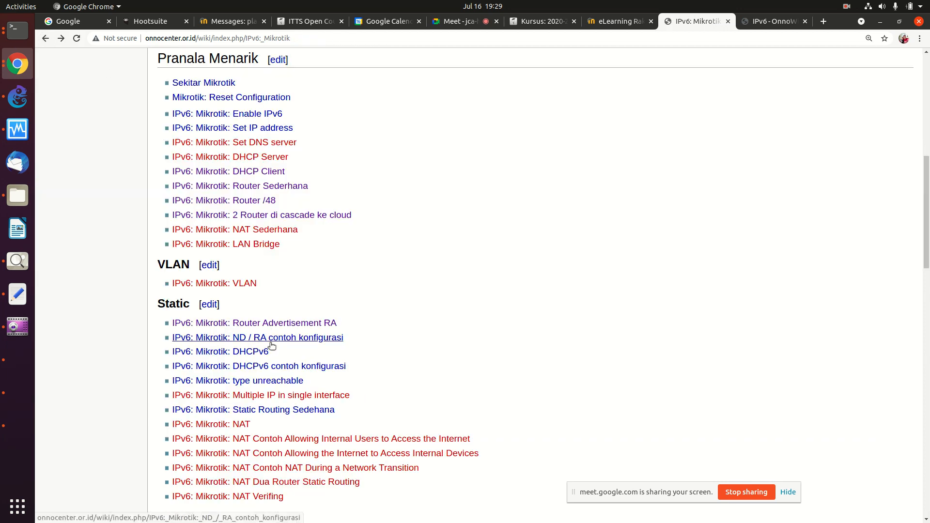
left_click(262, 338)
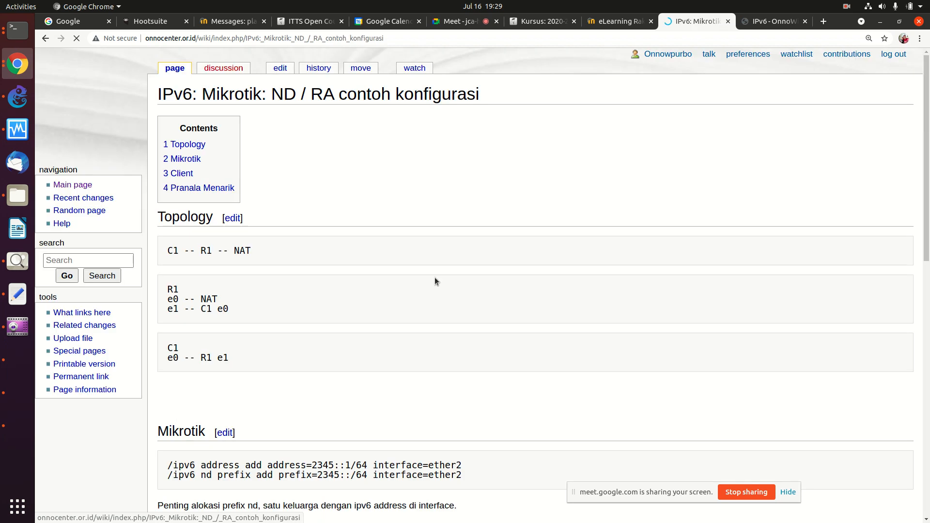
scroll(451, 270, "down", 10)
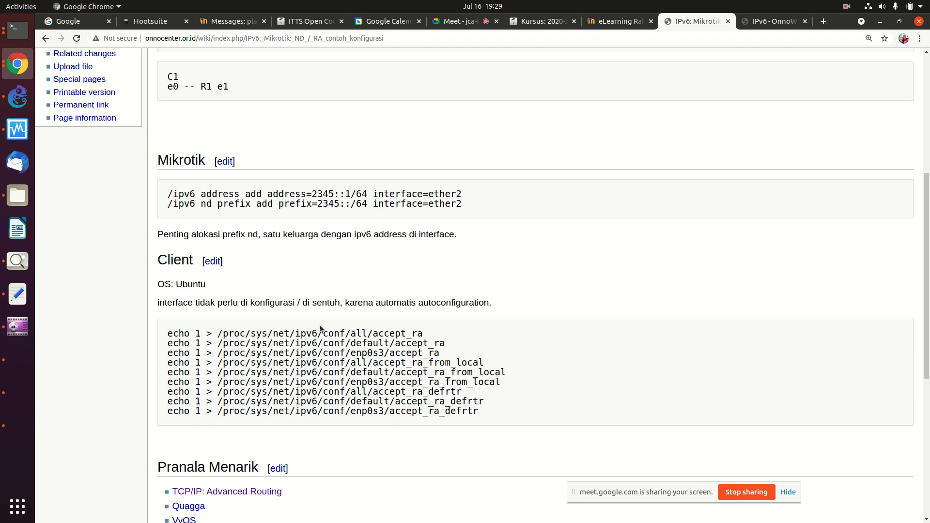
Step: Highlight the Client section's echo accept_ra commands, then return to the Kali VM
scroll(333, 340, "down", 6)
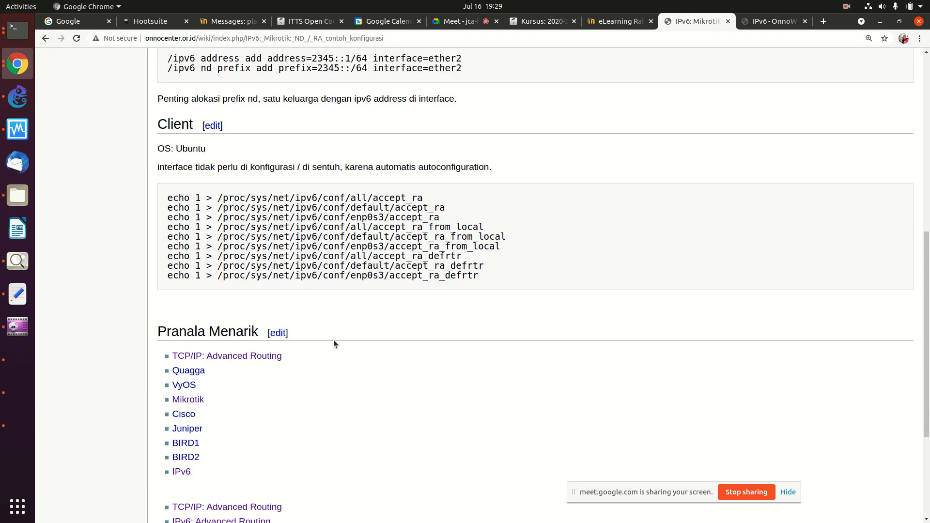
scroll(334, 344, "up", 3)
scroll(333, 344, "down", 1)
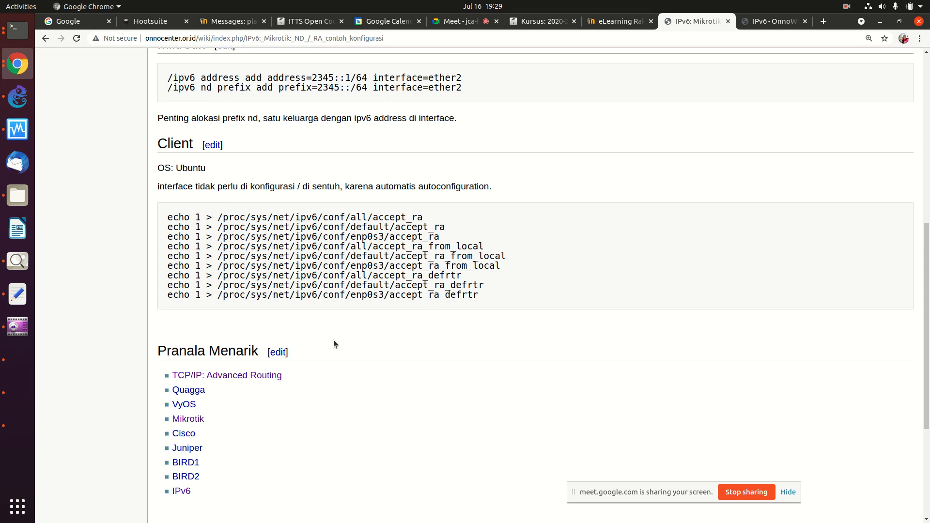
left_click_drag(167, 216, 433, 301)
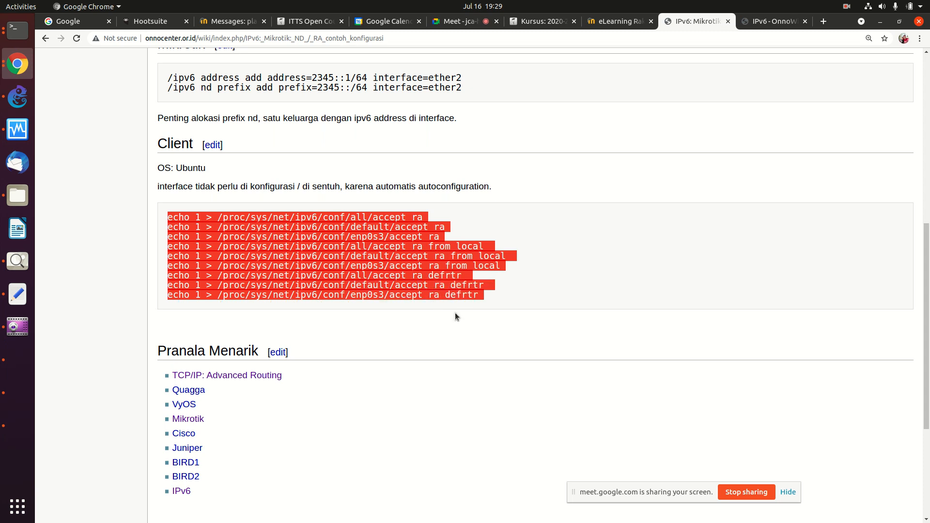
left_click(361, 239)
left_click_drag(344, 236, 445, 241)
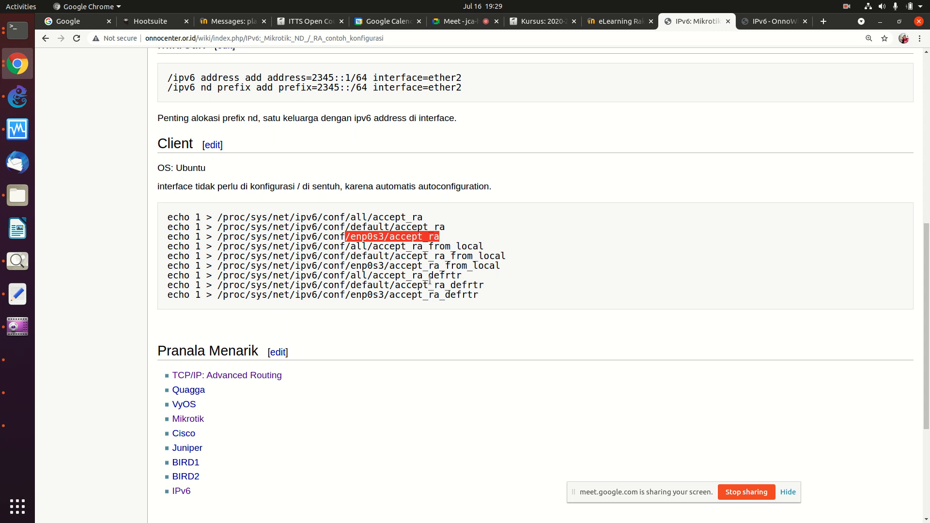
left_click_drag(206, 217, 421, 305)
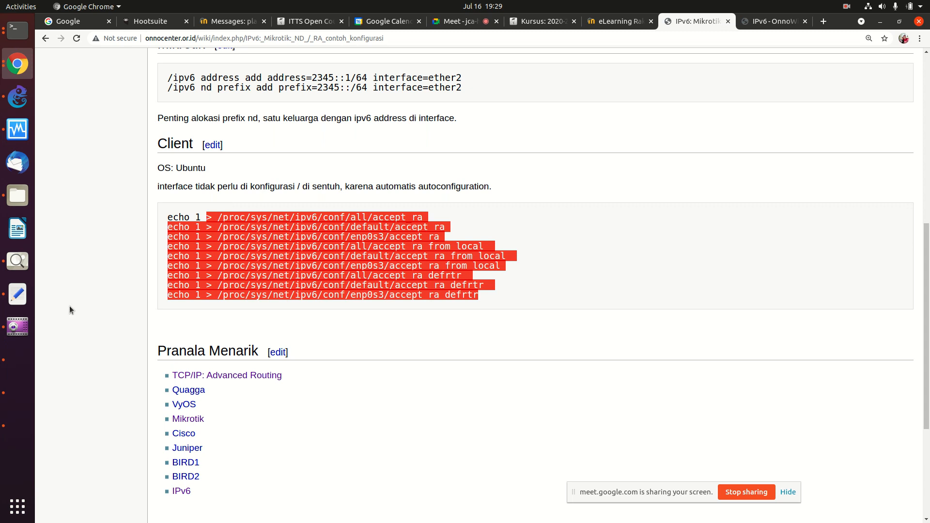
left_click(15, 389)
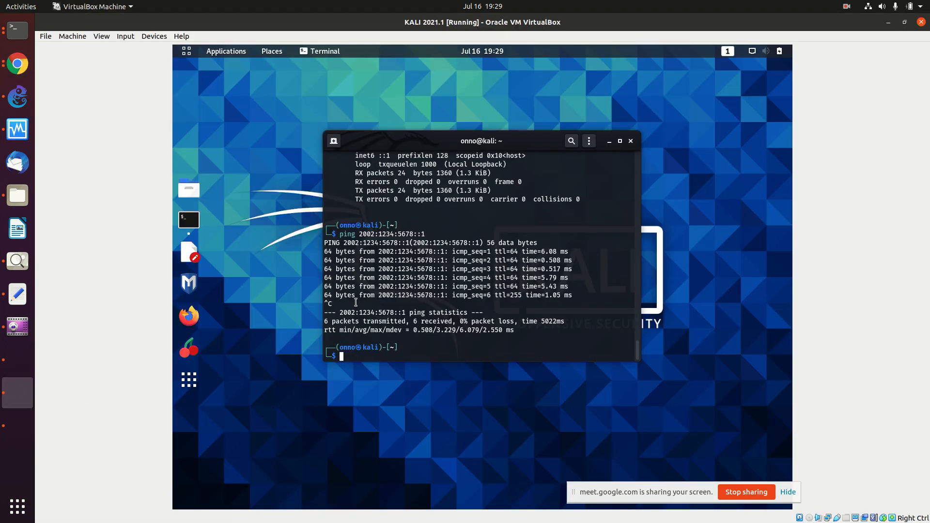
Step: Restore the VirtualBox window to reveal the wiki and maximize the Kali terminal inside it
left_click(12, 65)
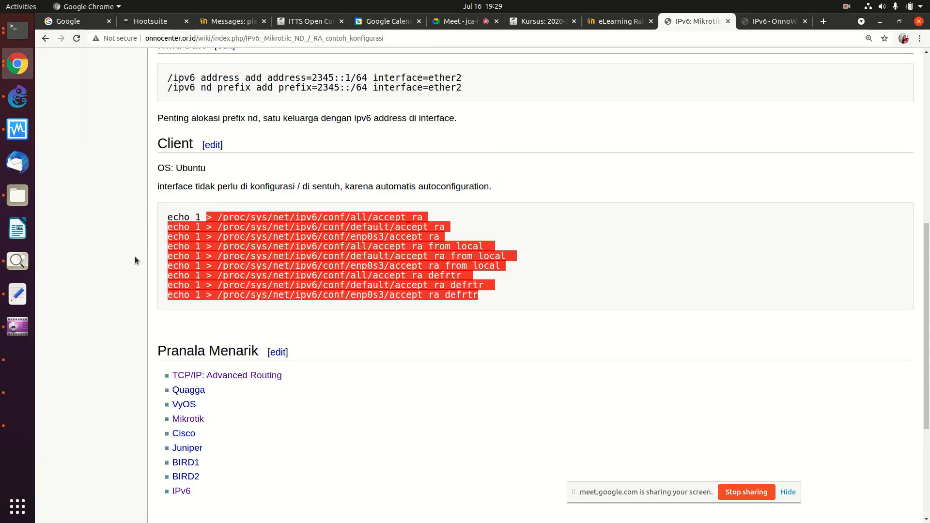
left_click(17, 393)
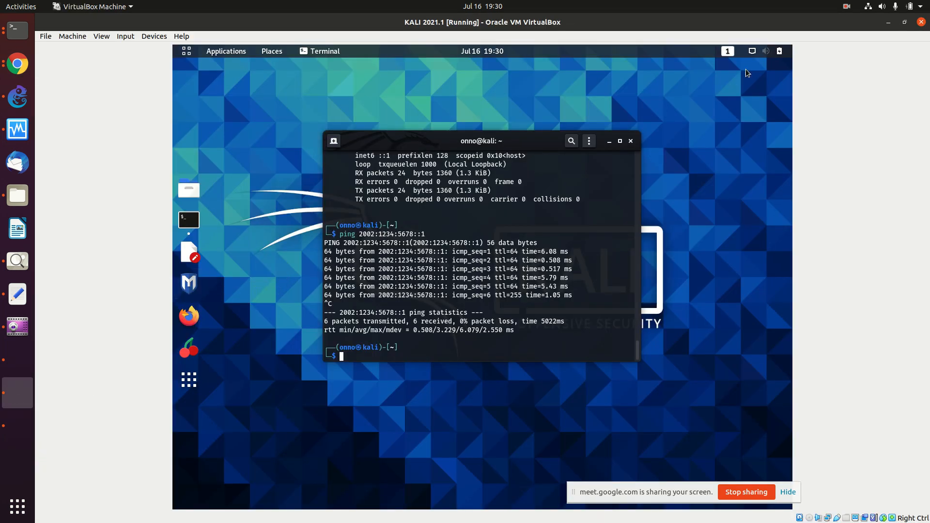
left_click(904, 22)
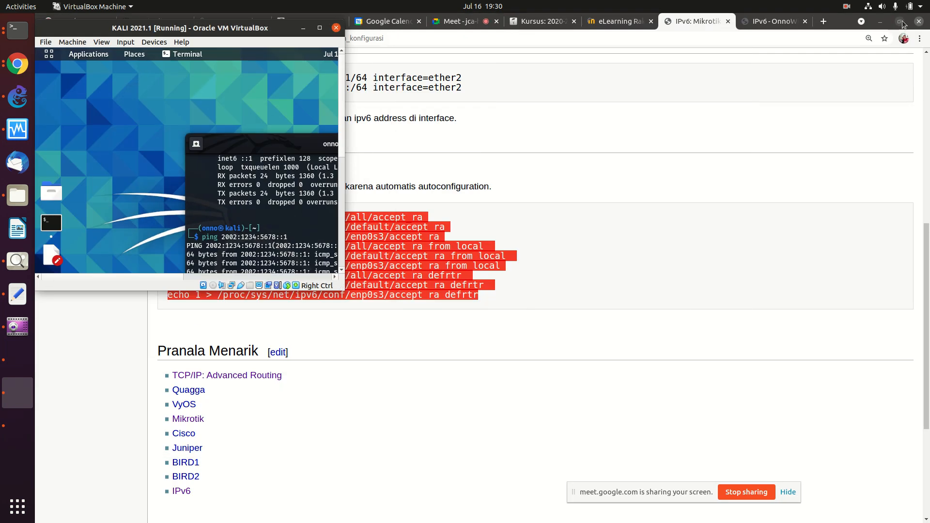
double_click(251, 149)
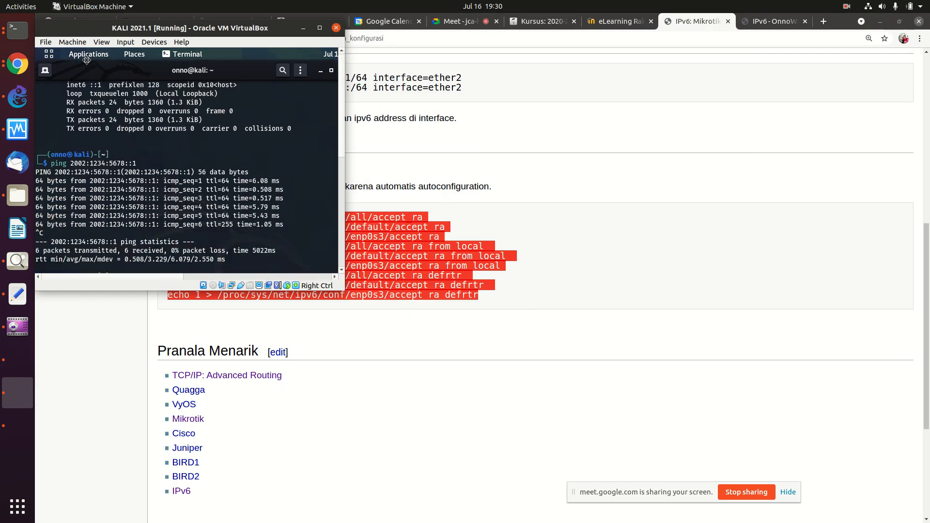
left_click_drag(87, 60, 87, 60)
Step: Clear the terminal, become root with 'sudo su', and move the window beside the wiki
key("Return")
key("Return")
key("Return")
key("Return")
key("Return")
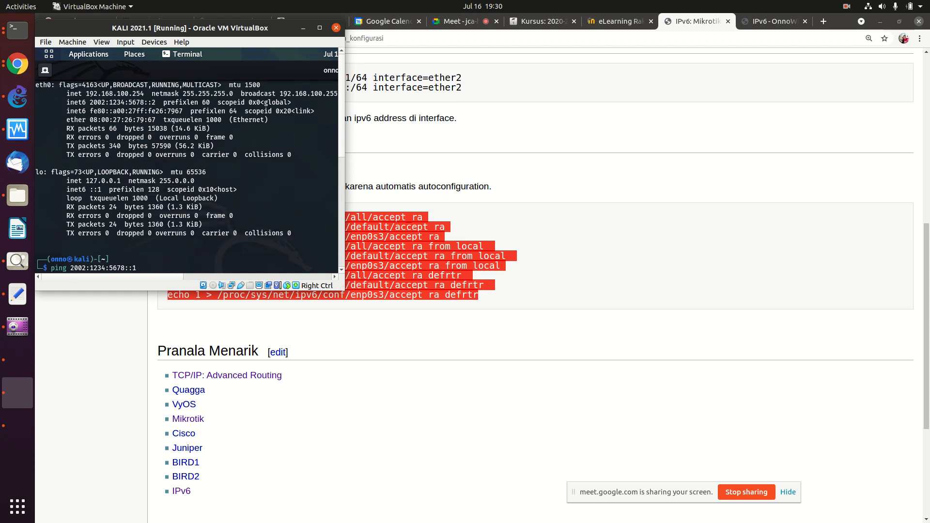
key("ctrl+c")
key("ctrl+l")
type("sudo su")
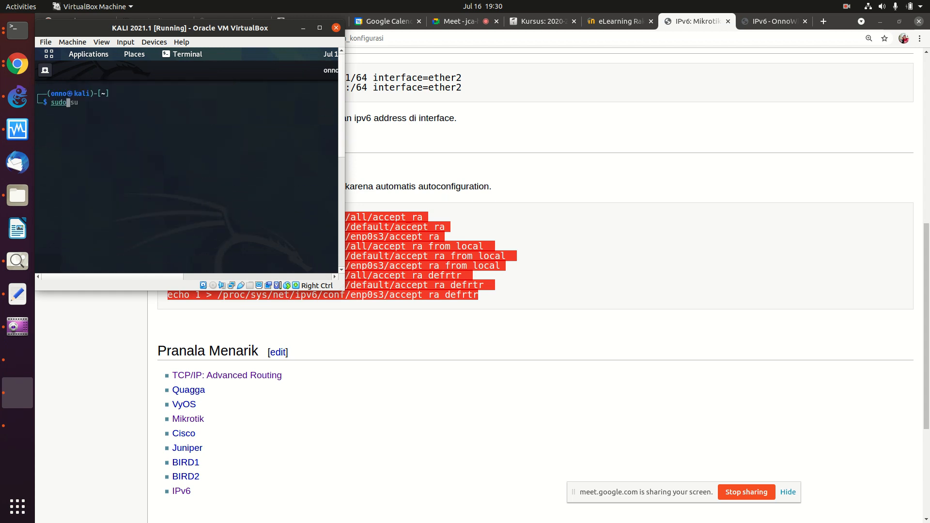
key("Return")
key("Return")
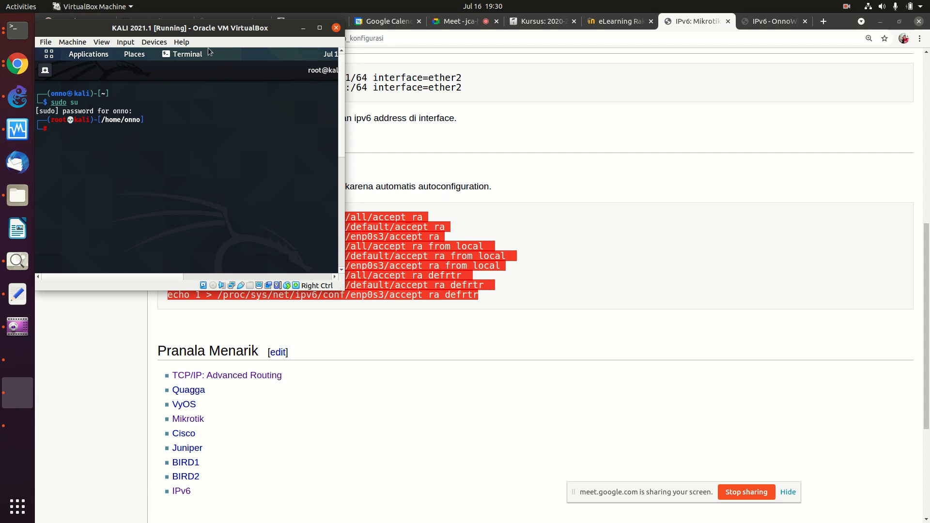
left_click_drag(194, 29, 672, 90)
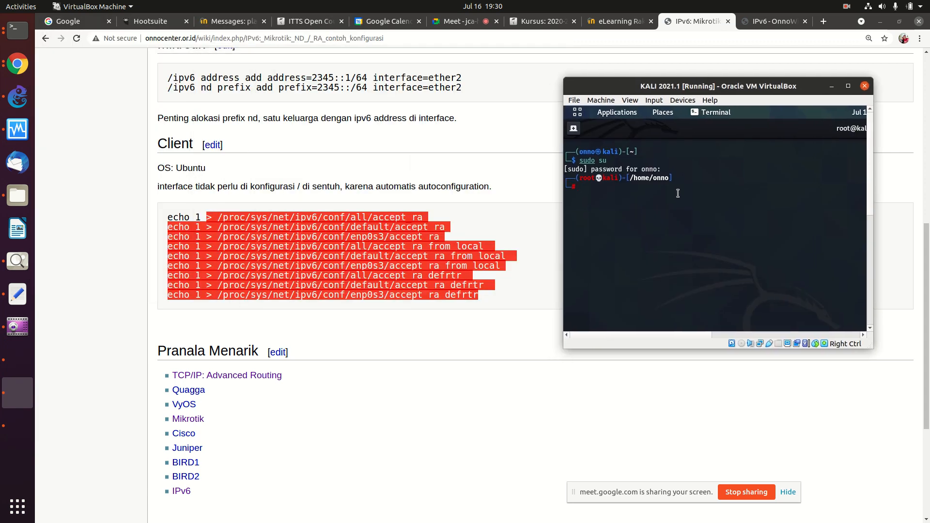
Step: List /proc/sys/net/ipv6/conf/all/accept_ra using tab completion
type("ls /proc/sys")
key("Tab")
type("/net/ipv")
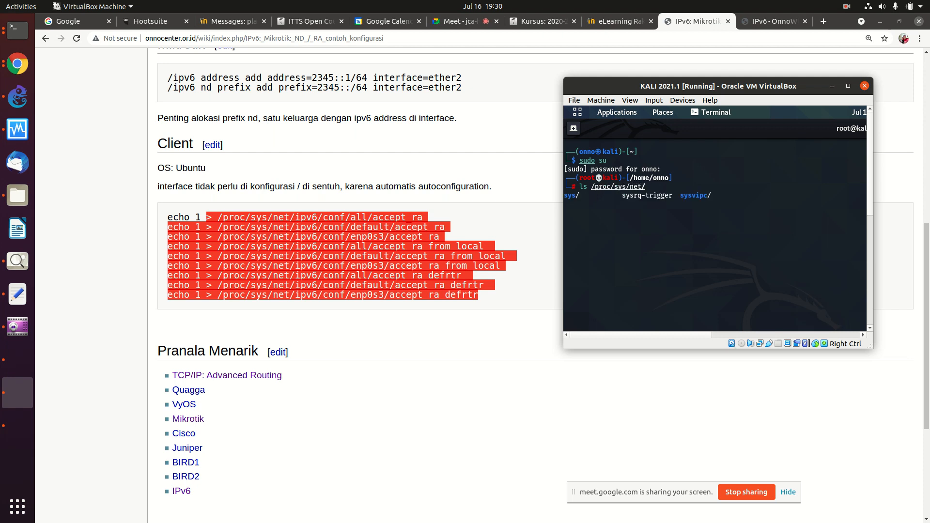
key("Tab")
type("6/")
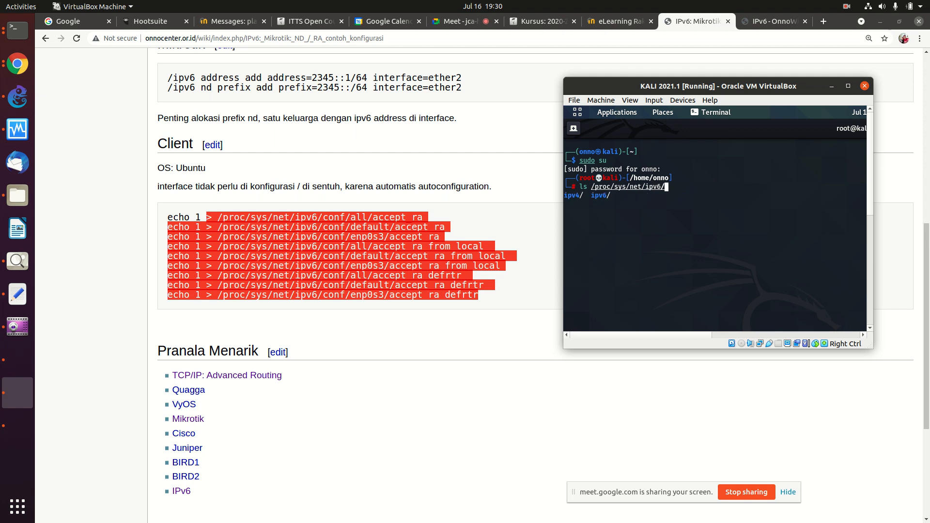
type("conf/all/ac")
key("Tab")
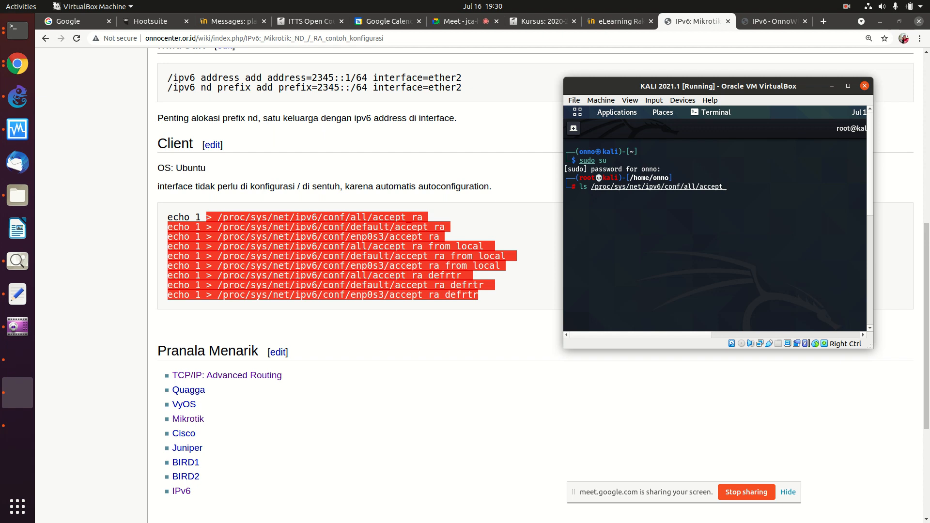
type("ra")
key("Tab")
key("Return")
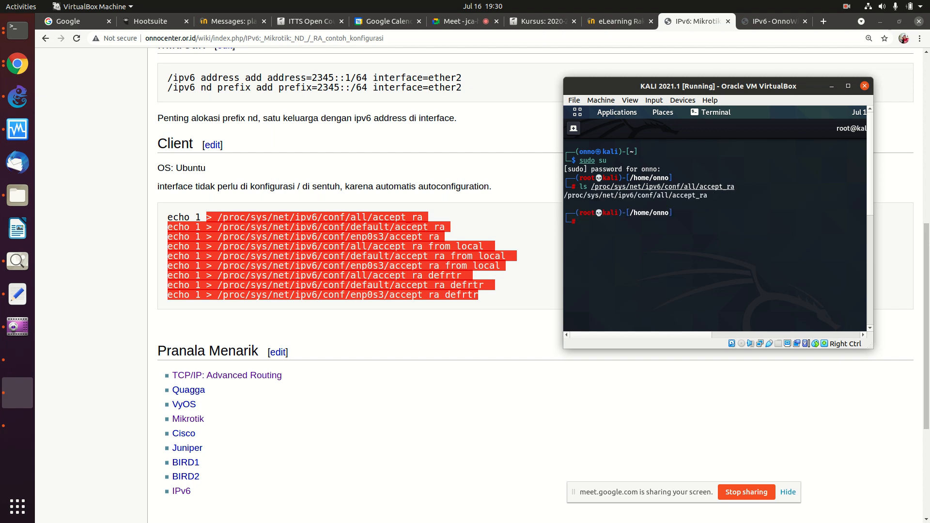
key("Up")
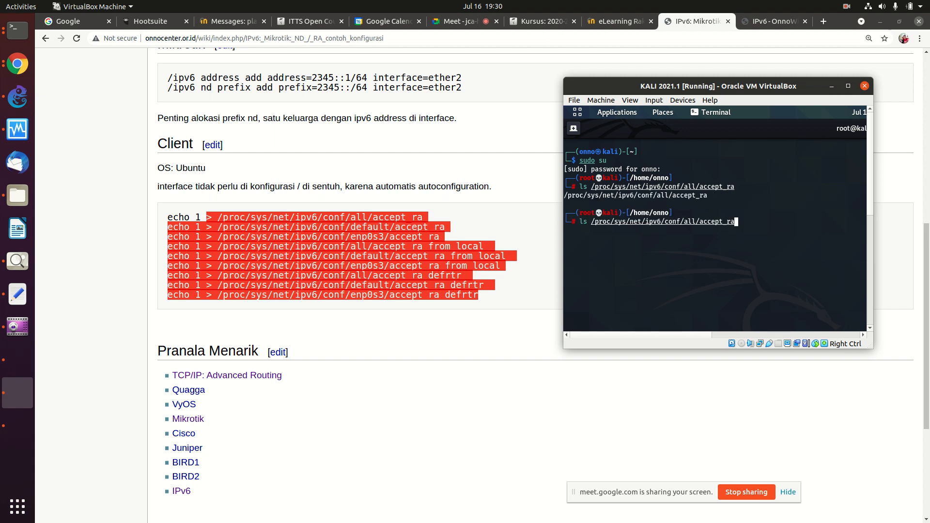
key("Return")
Step: Write 1 into /proc/sys/net/ipv6/conf/all/accept_ra with 'echo 1 >'
key("Up")
key("ctrl+Left")
key("ctrl+Left")
key("ctrl+Left")
key("ctrl+Left")
key("ctrl+Left")
key("ctrl+Left")
key("ctrl+Left")
key("ctrl+Left")
key("ctrl+Right")
key("BackSpace")
key("BackSpace")
type("echo")
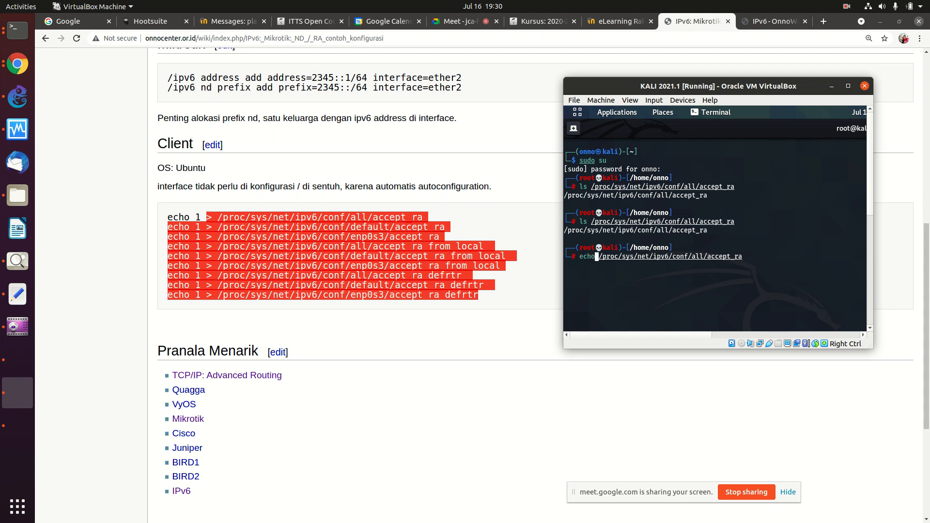
type(" 1 >")
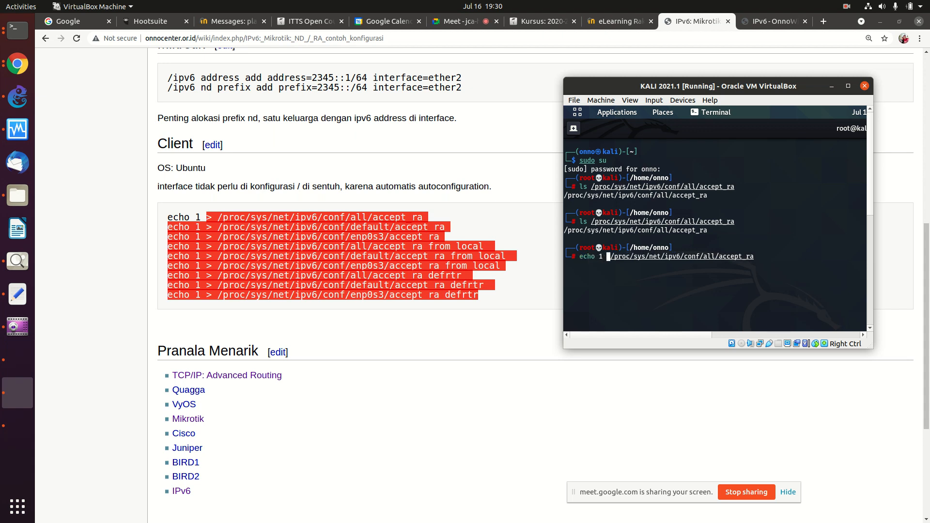
key("Return")
Step: Check with 'more' that all/accept_ra reads 1, then clear the screen
key("Up")
key("Up")
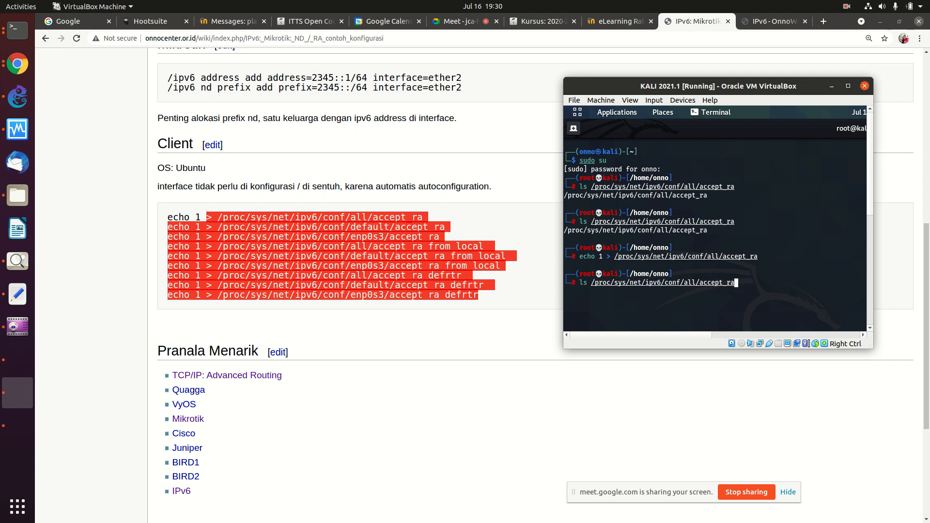
key("Return")
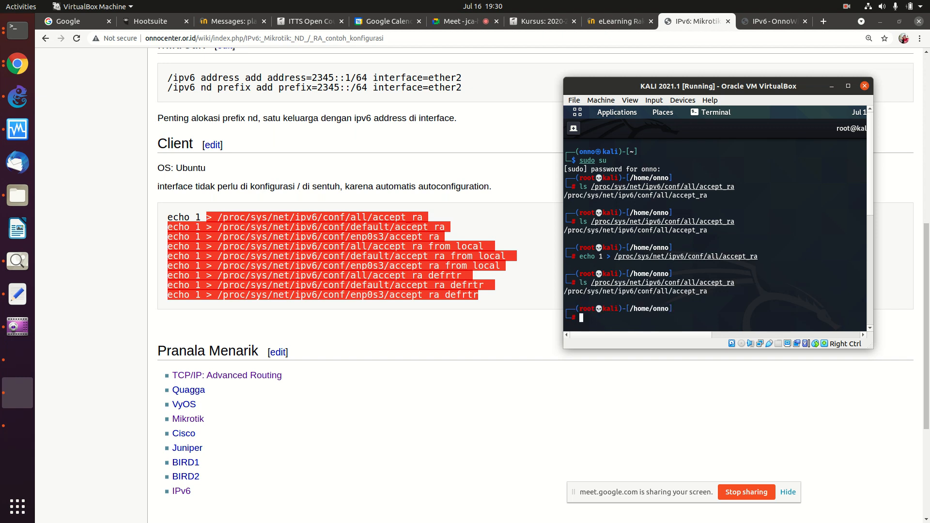
key("Up")
key("ctrl+Left")
key("ctrl+Left")
key("ctrl+Left")
key("ctrl+Left")
key("ctrl+Left")
key("ctrl+Left")
key("ctrl+Left")
key("ctrl+Left")
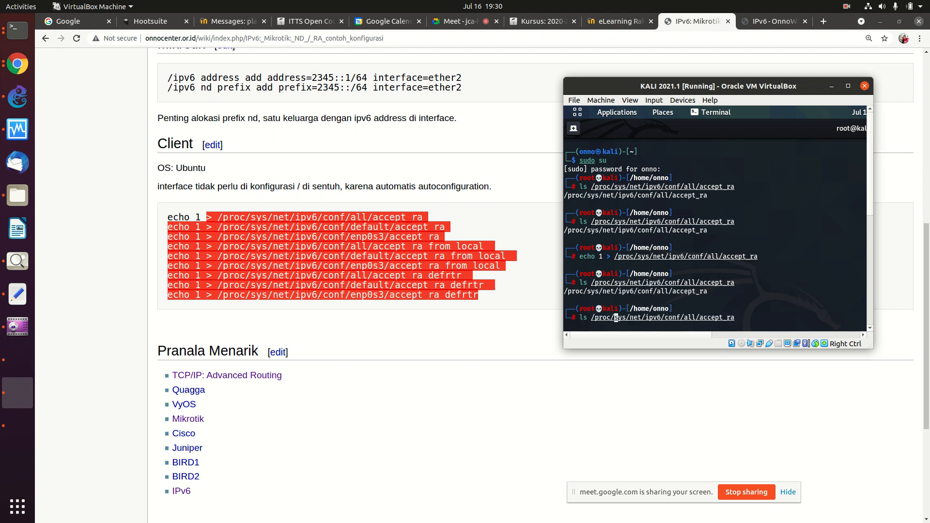
key("ctrl+Right")
key("Left")
key("Left")
key("BackSpace")
key("BackSpace")
type("more")
key("Return")
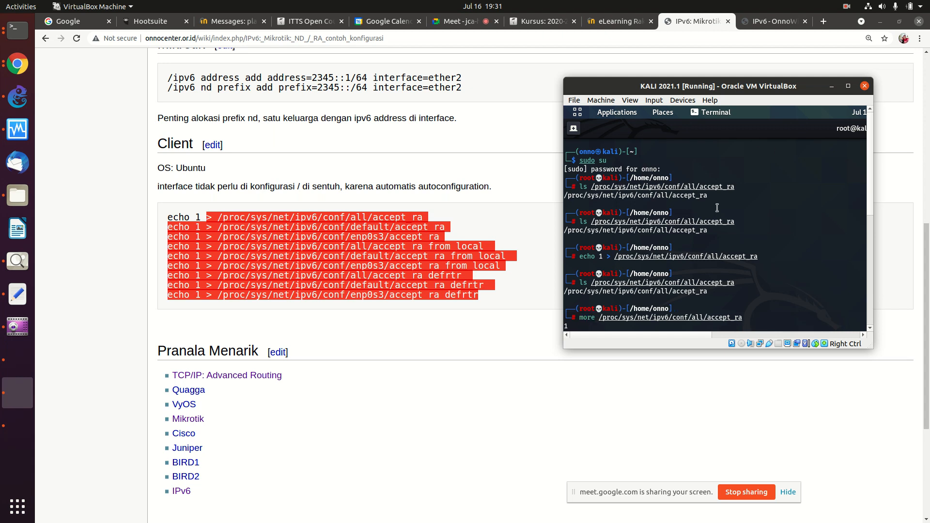
key("ctrl+l")
key("Up")
key("Up")
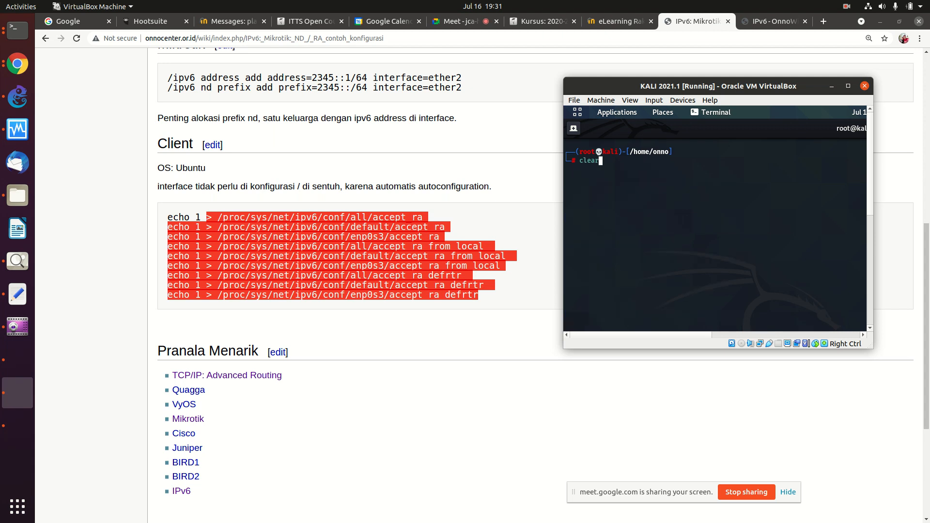
Step: Check the accept_ra values for all, default and eth0, finding eth0 at 0
key("Return")
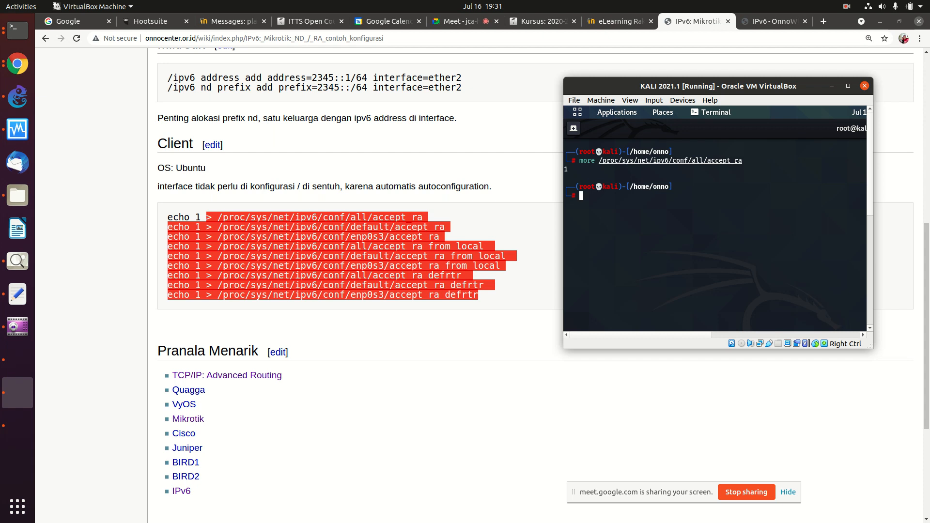
key("Up")
key("Left")
key("Left")
key("Left")
key("Left")
key("Left")
key("Left")
key("Left")
key("Left")
key("Left")
key("Left")
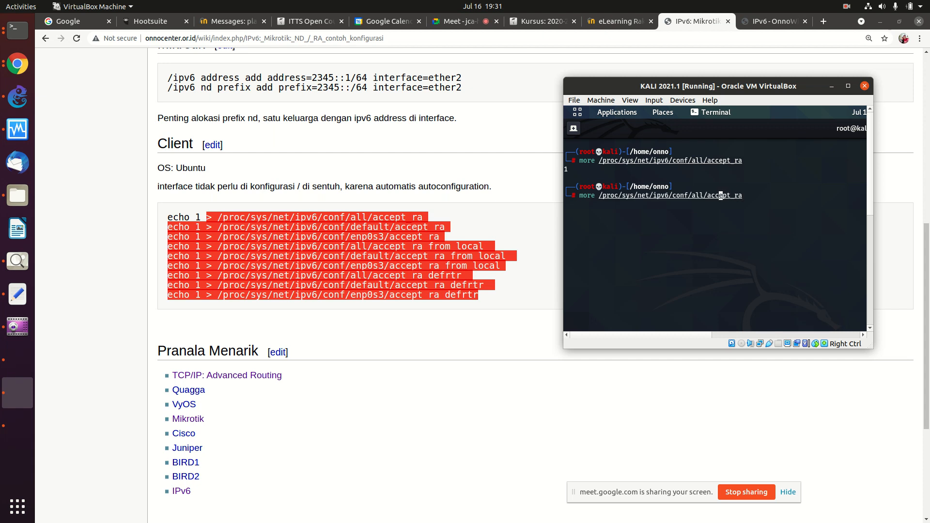
key("BackSpace")
key("BackSpace")
key("BackSpace")
type("default")
key("Return")
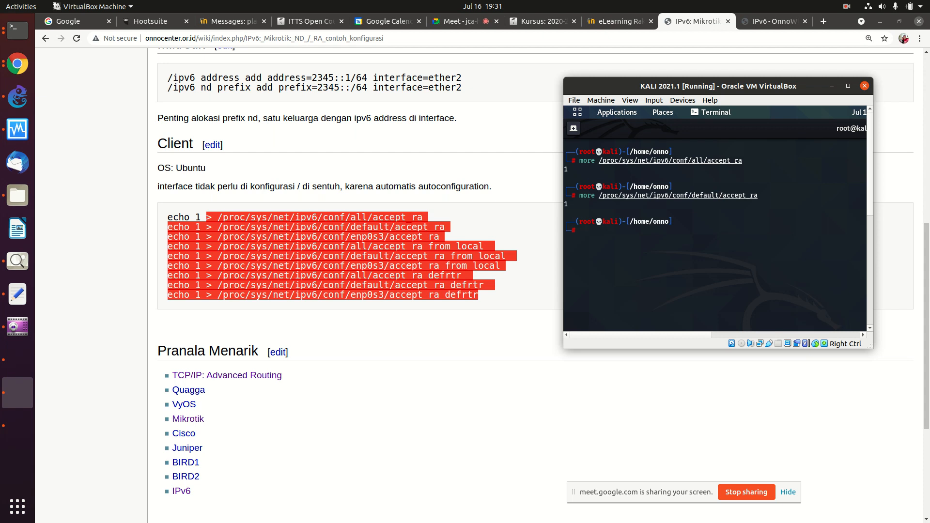
key("Up")
key("Left")
key("Left")
key("Left")
key("Left")
key("Left")
key("Left")
key("Left")
key("Left")
key("Left")
key("Left")
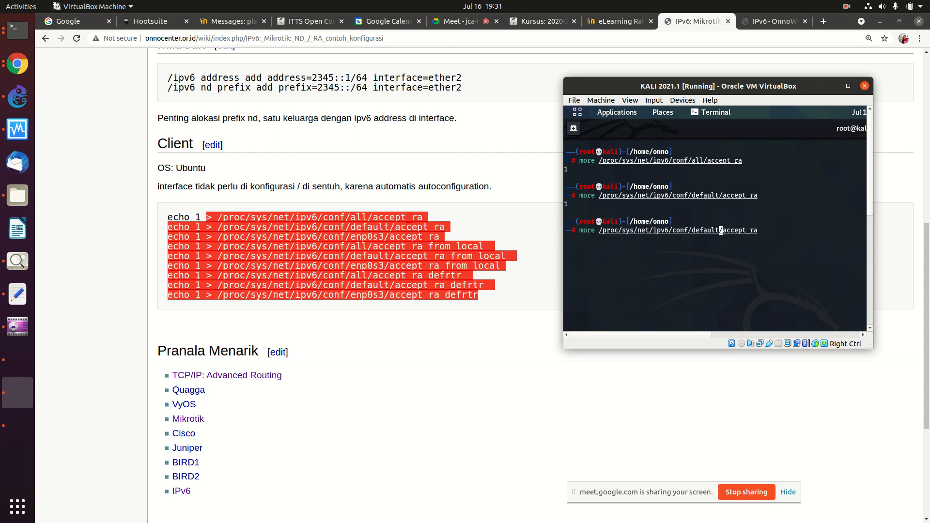
key("BackSpace")
key("BackSpace")
key("BackSpace")
key("BackSpace")
key("BackSpace")
key("BackSpace")
key("BackSpace")
type("eth0")
key("Return")
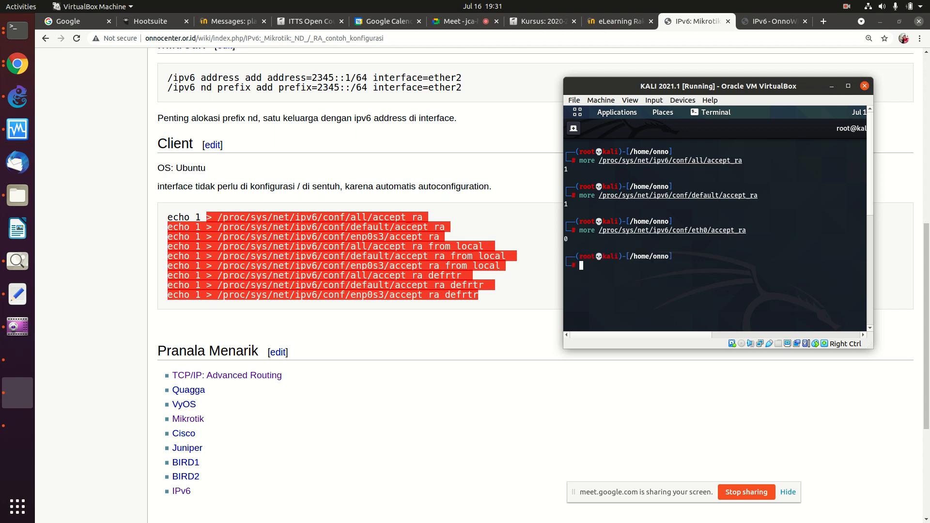
Step: Write 1 to /proc/sys/net/ipv6/conf/eth0/accept_ra and confirm it now reads 1
key("Up")
key("ctrl+Left")
key("ctrl+Left")
key("ctrl+Left")
key("ctrl+Left")
key("ctrl+Left")
key("ctrl+Left")
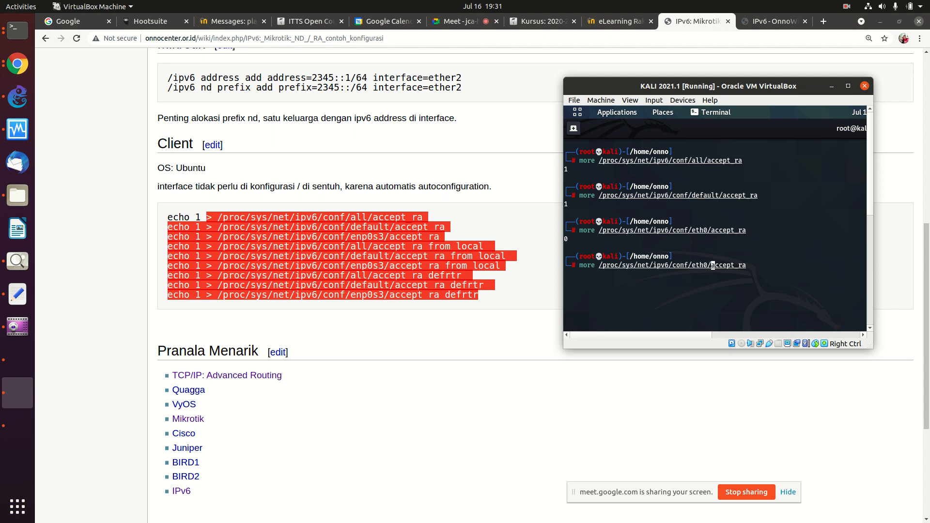
key("ctrl+Left")
key("ctrl+Left")
key("ctrl+Right")
key("Left")
key("Left")
key("BackSpace")
key("BackSpace")
key("BackSpace")
key("BackSpace")
type("echo 1 >")
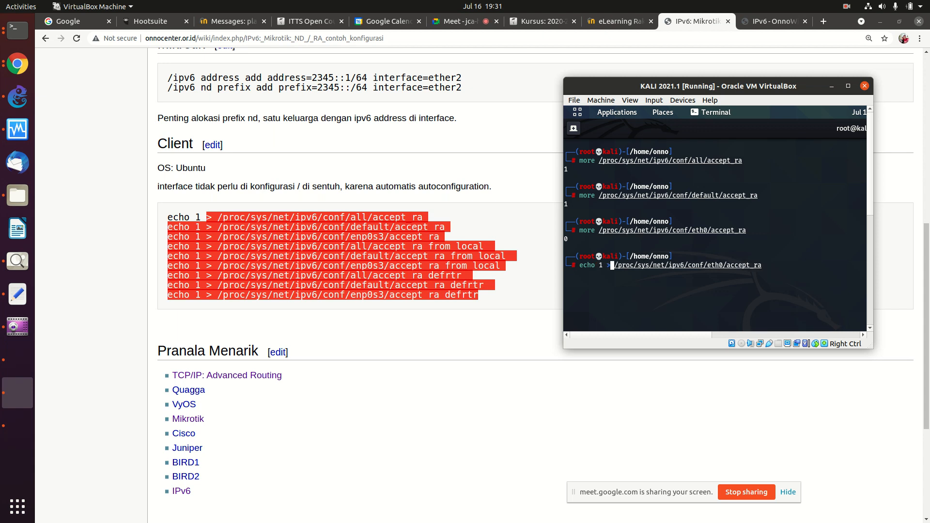
key("Return")
key("Up")
key("Up")
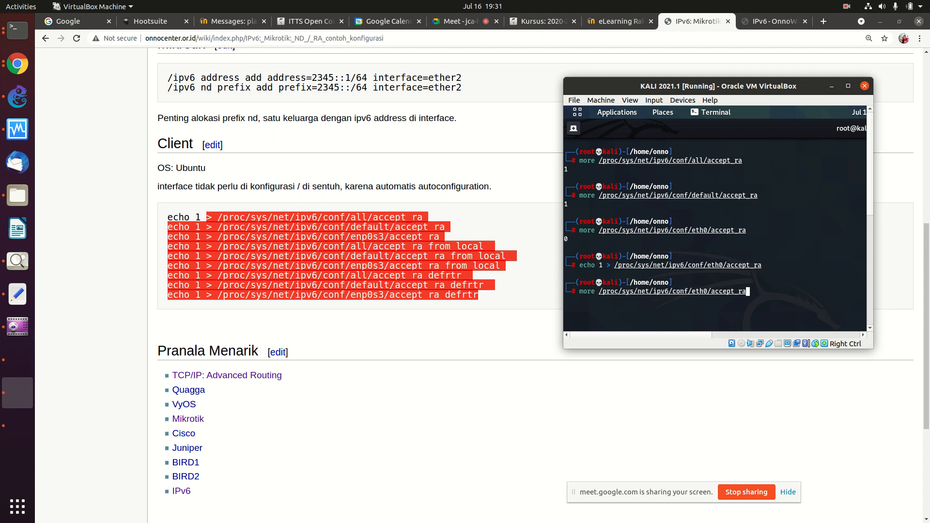
key("Return")
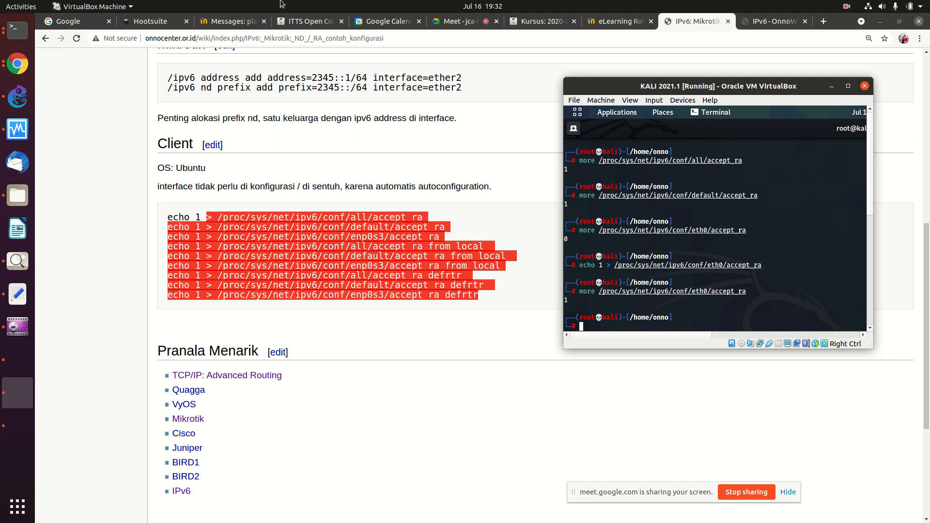
Step: Bring Chrome forward, go to the Google Meet call and mute the microphone
left_click(556, 24)
left_click(460, 21)
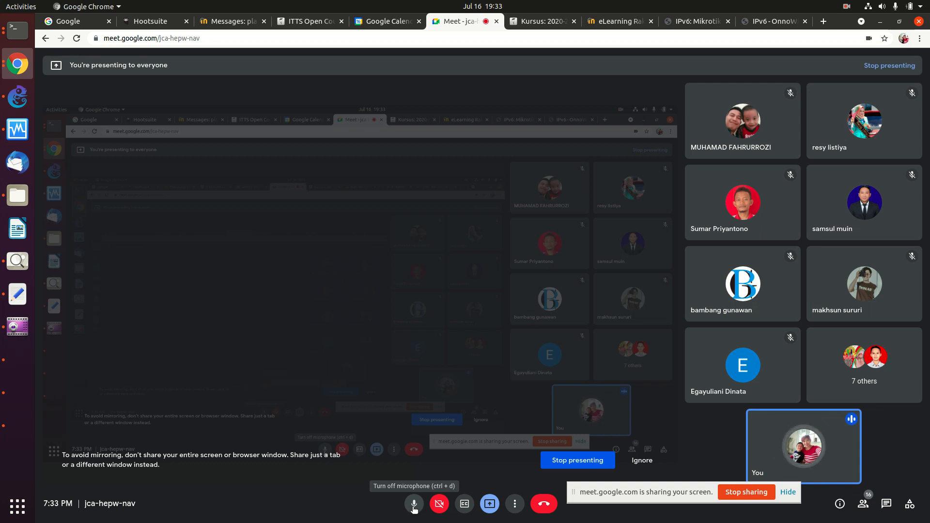
left_click(414, 505)
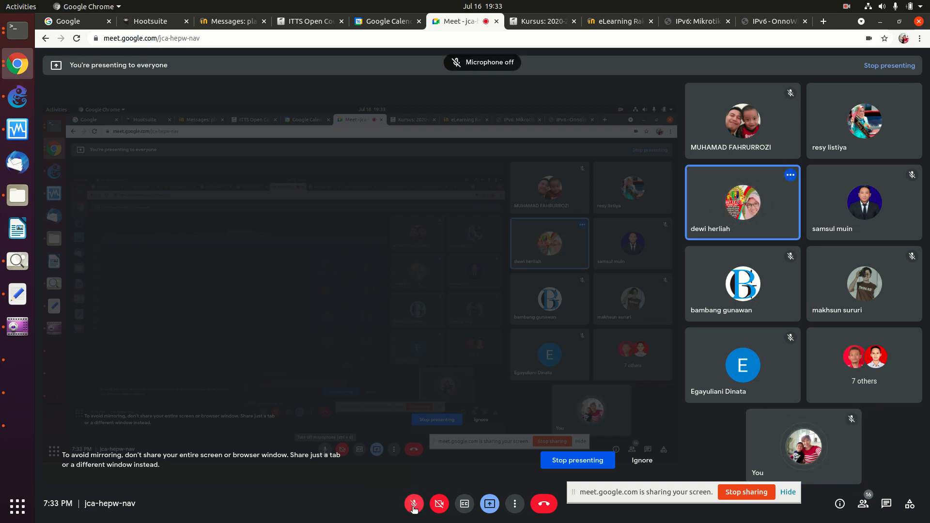
Step: Show the July 2021 month view in Google Calendar
left_click(848, 9)
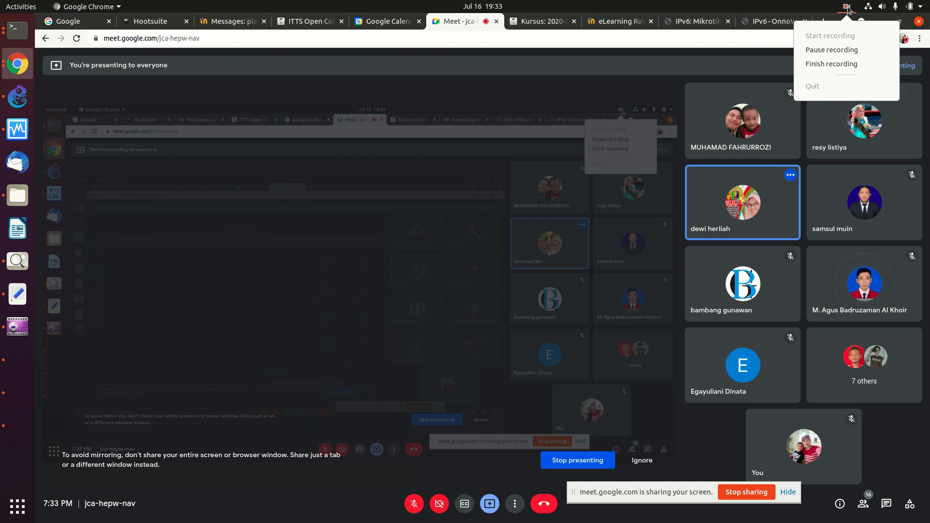
left_click(829, 53)
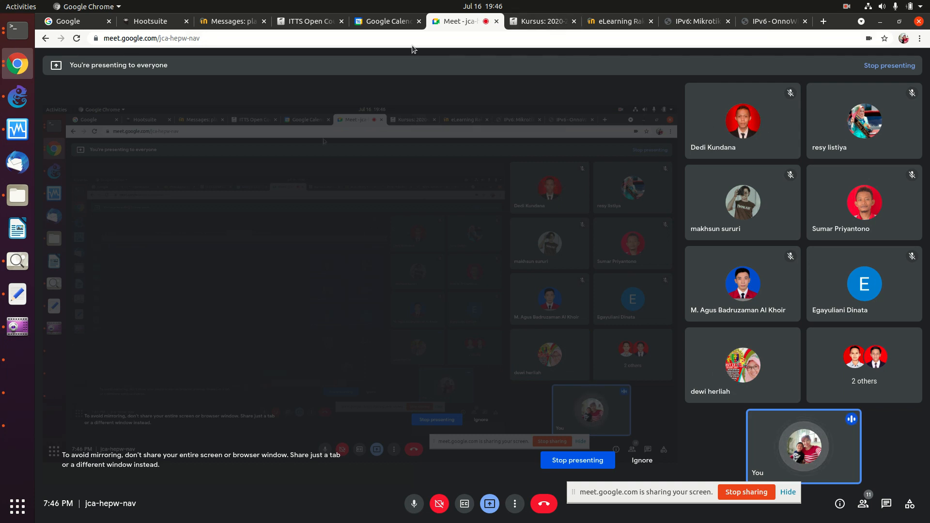
left_click(377, 20)
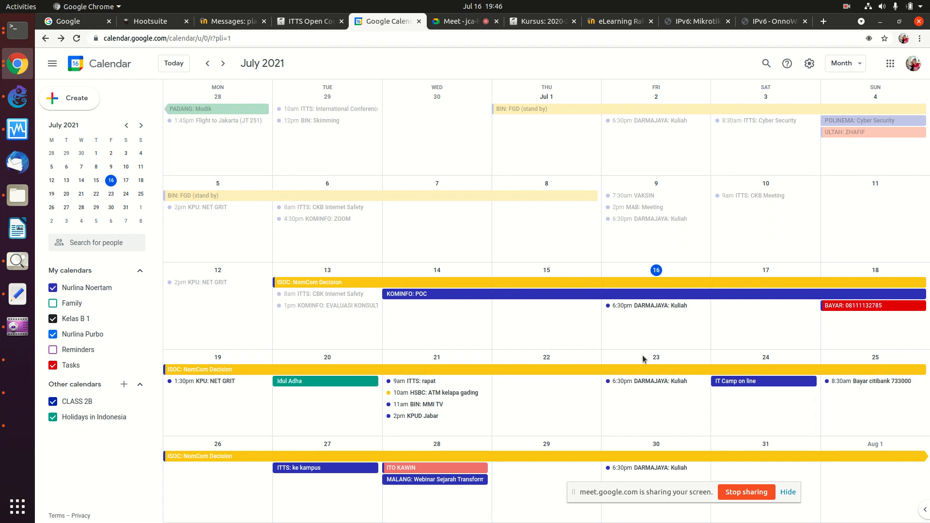
Step: Return to the Google Meet call and stop presenting the screen
left_click(464, 24)
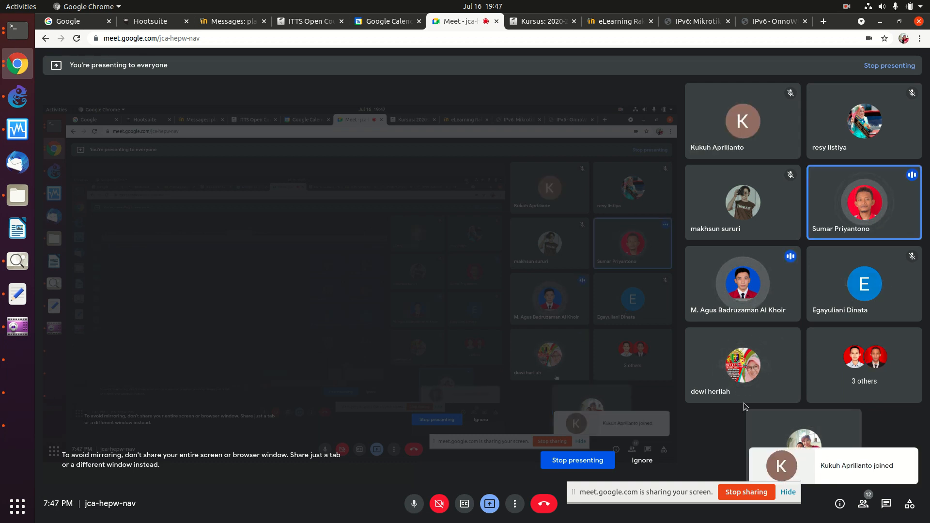
left_click(740, 494)
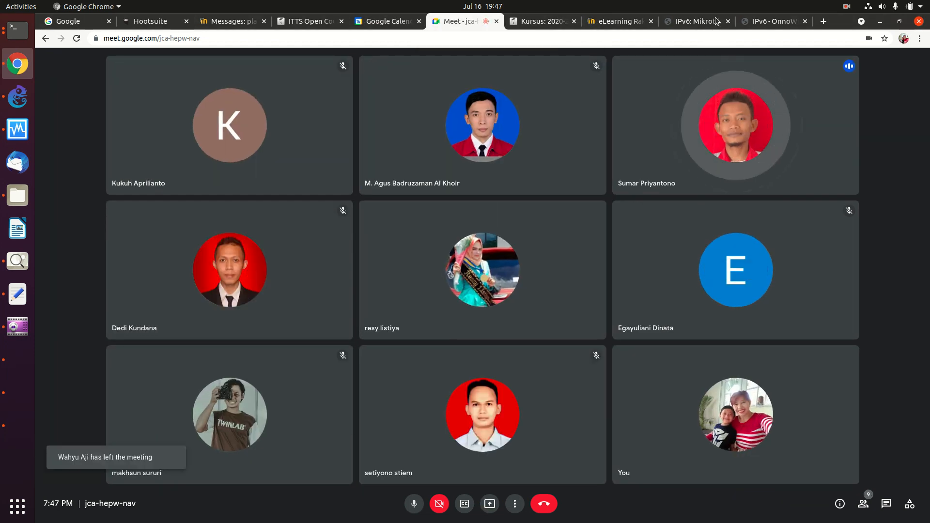
left_click(846, 5)
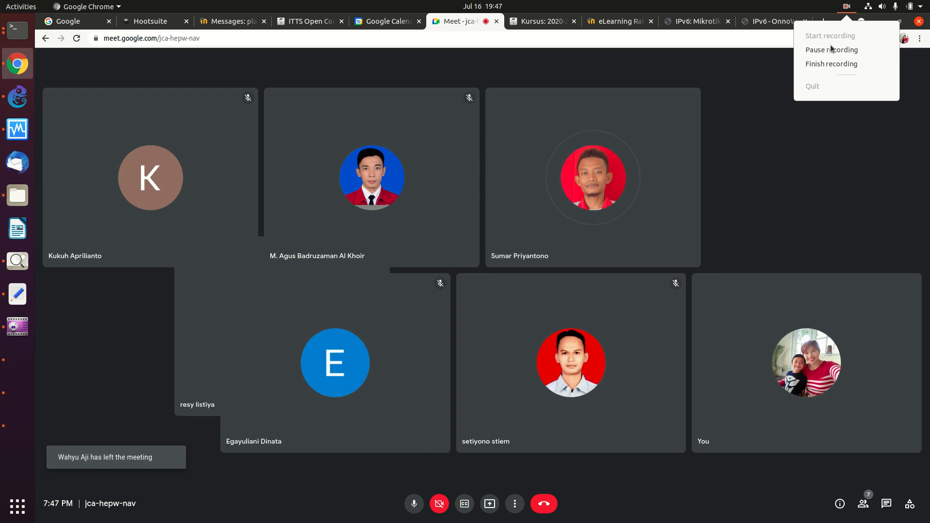